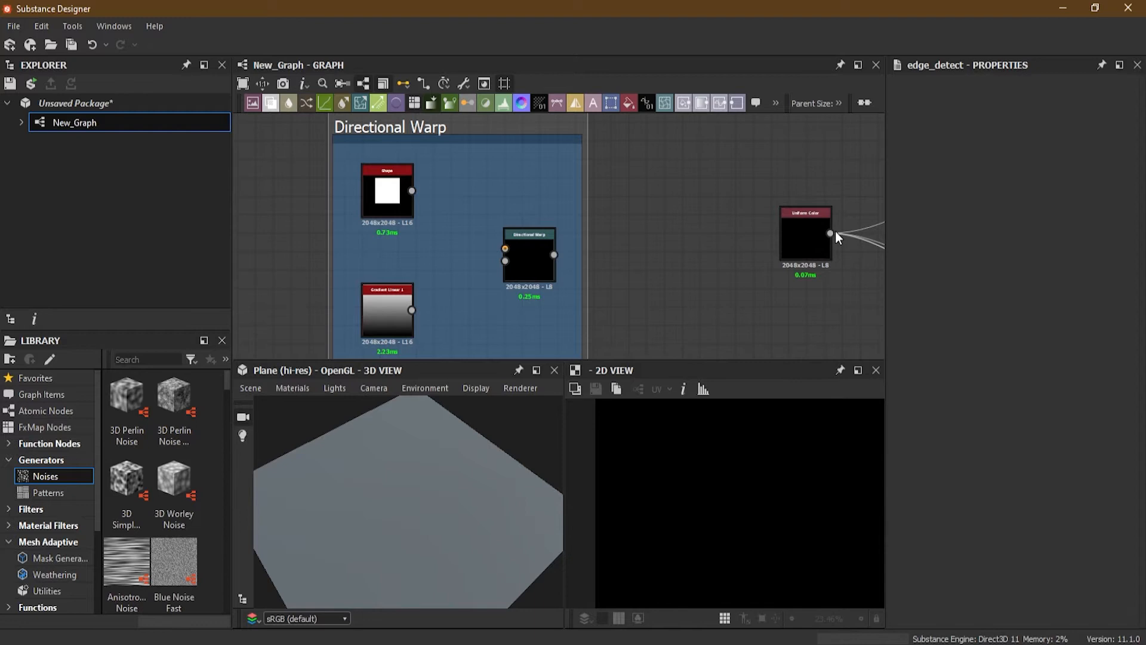
Step: Move the Uniform Color node's outgoing connections onto the Directional Warp node's output
{"action": "left_click_drag", "start_coordinate": [830, 234], "coordinate": [556, 253], "text": "shift"}
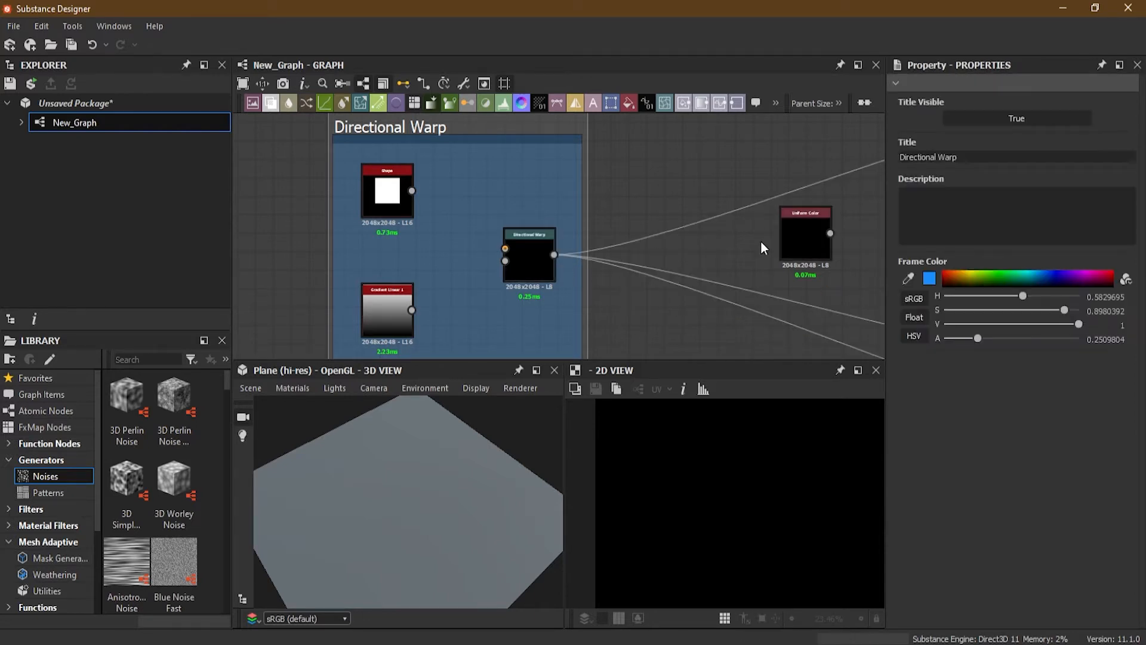
{"action": "scroll", "coordinate": [402, 233], "scroll_direction": "up", "scroll_amount": 3}
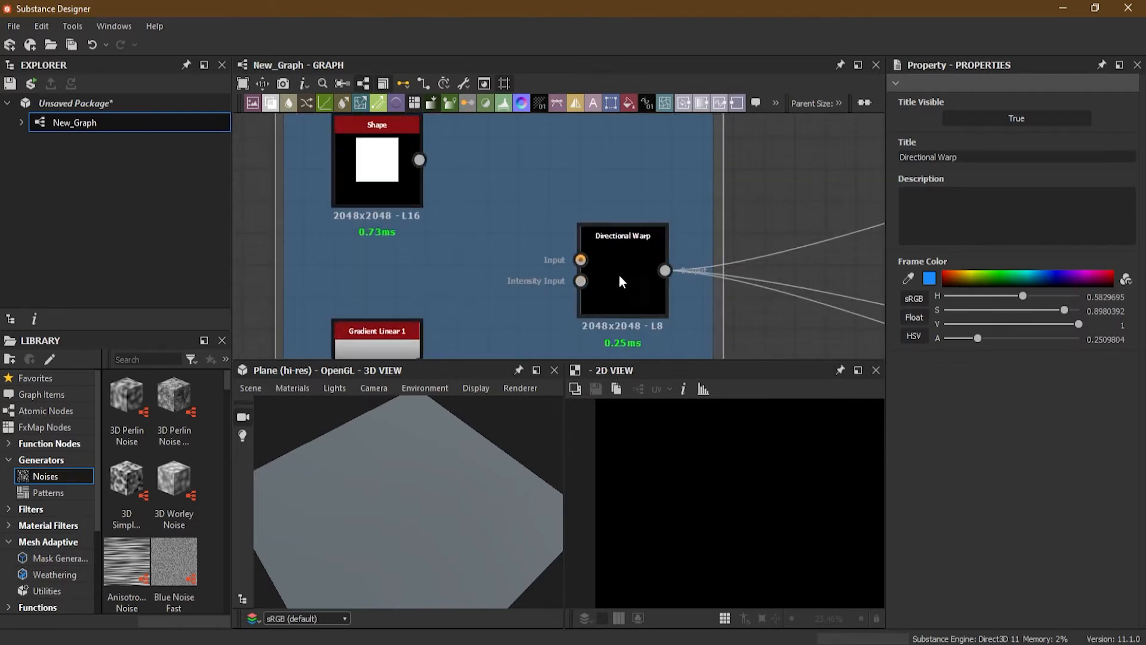
{"action": "left_click_drag", "start_coordinate": [628, 273], "coordinate": [624, 282]}
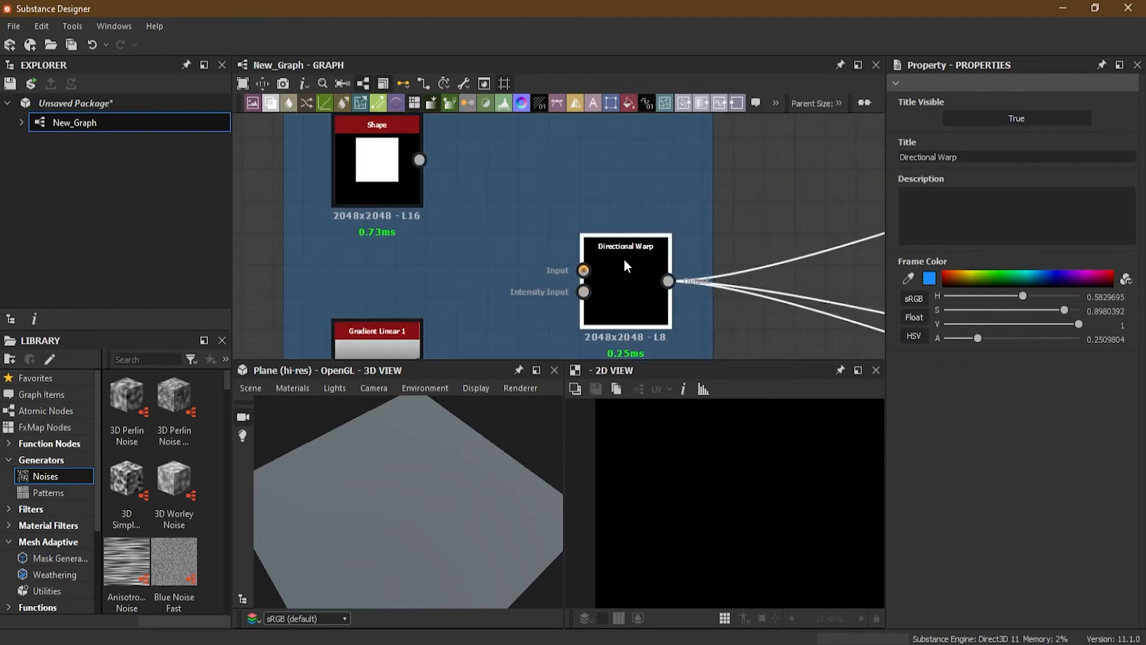
Step: Display the Directional Warp node and connect the Shape output to its Input slot
{"action": "double_click", "coordinate": [624, 277]}
{"action": "scroll", "coordinate": [712, 452], "scroll_direction": "down", "scroll_amount": 3}
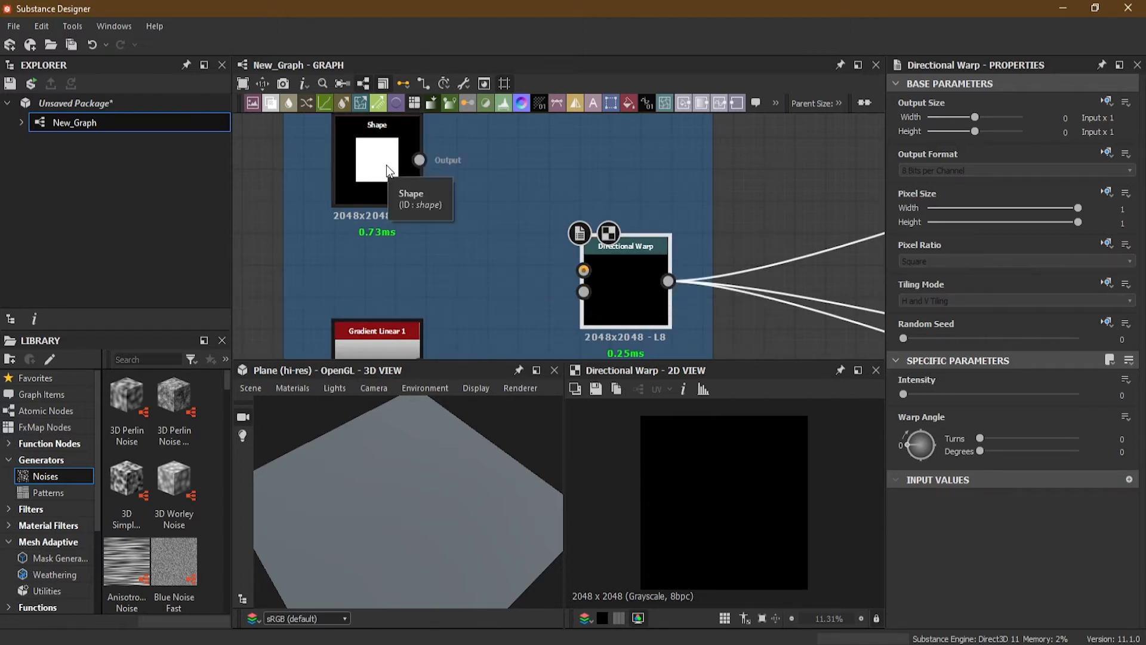
{"action": "left_click_drag", "start_coordinate": [419, 160], "coordinate": [584, 271]}
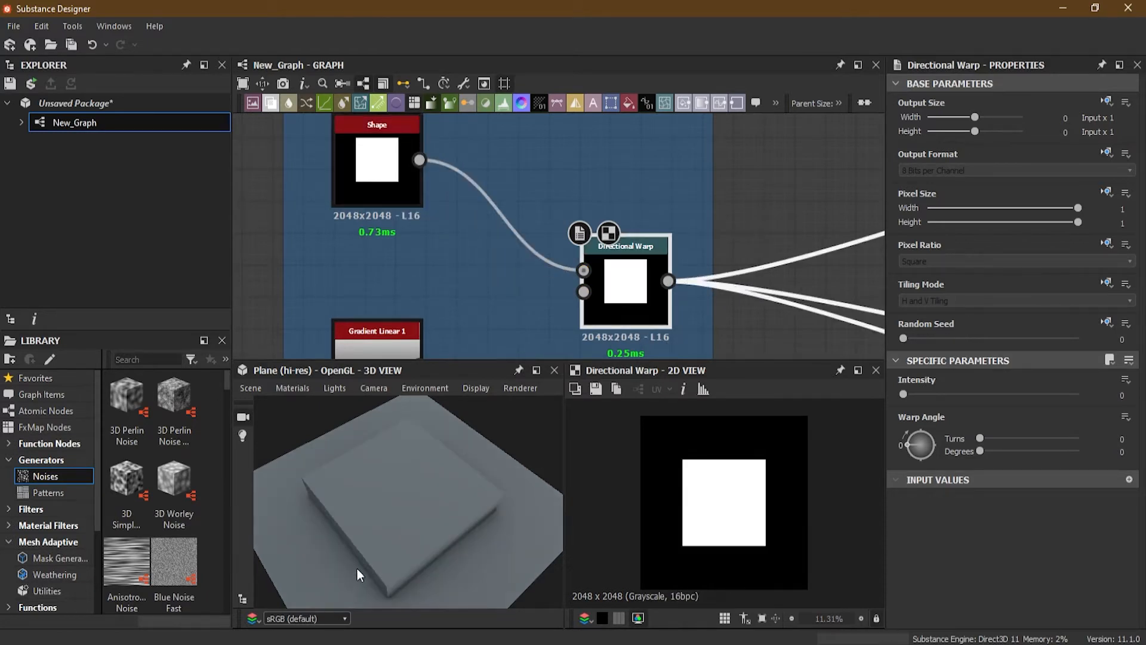
Step: Connect the Gradient Linear 1 output to the Directional Warp's Intensity Input
{"action": "left_click_drag", "start_coordinate": [357, 568], "coordinate": [368, 508]}
{"action": "middle_click_drag", "start_coordinate": [441, 276], "coordinate": [445, 235]}
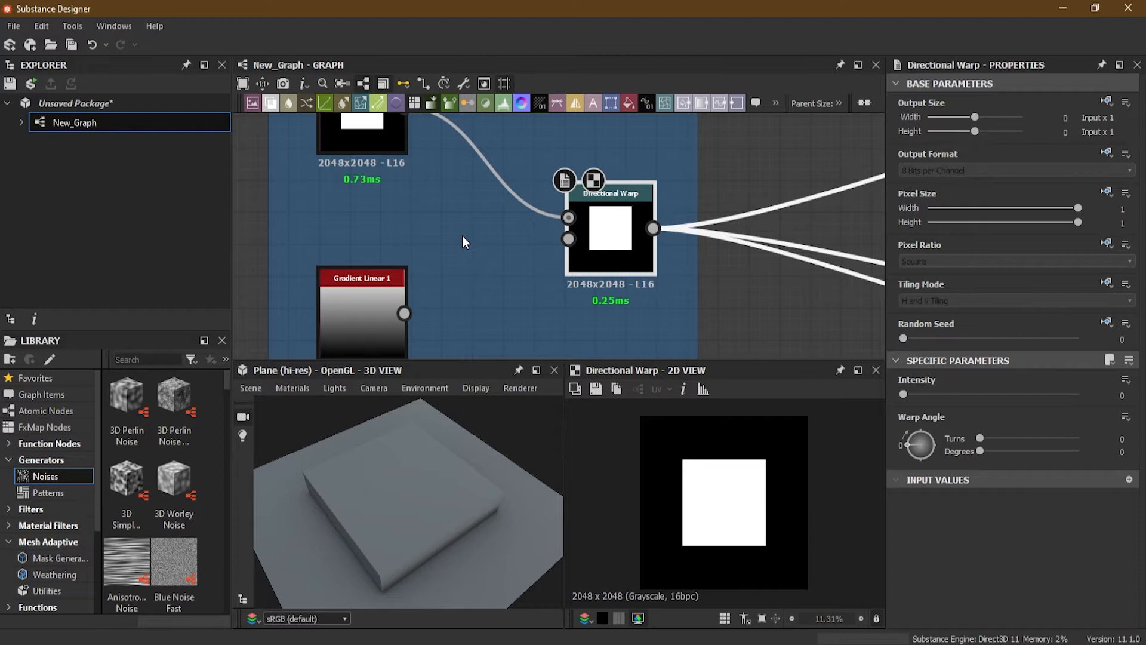
{"action": "scroll", "coordinate": [463, 235], "scroll_direction": "down", "scroll_amount": 1}
{"action": "middle_click_drag", "start_coordinate": [463, 236], "coordinate": [471, 252]}
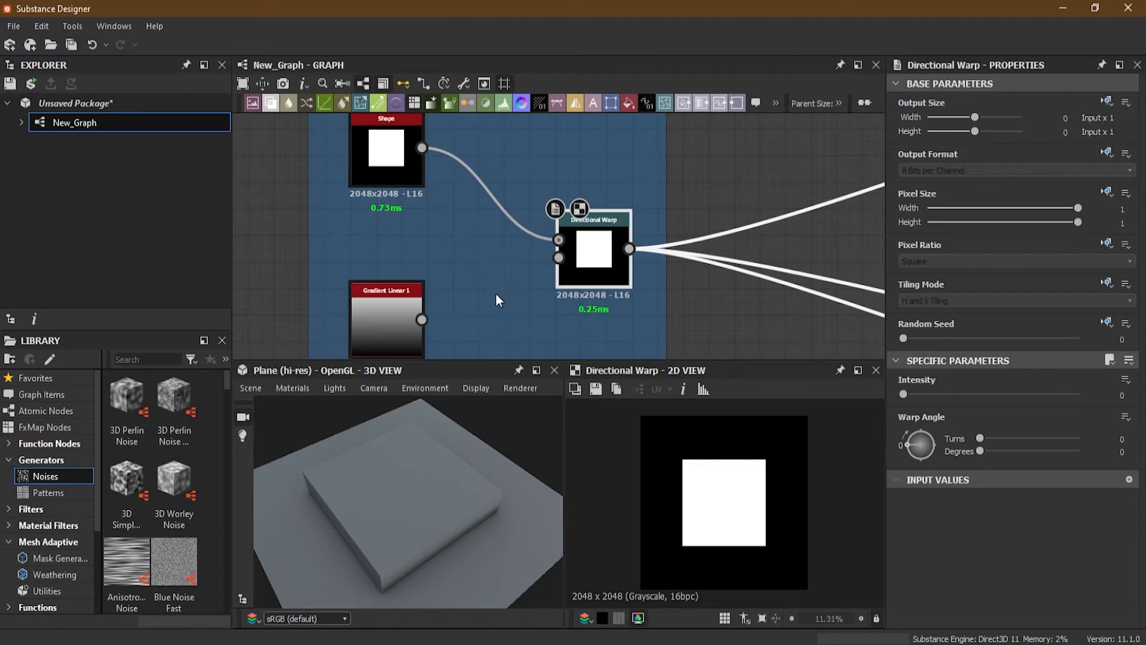
{"action": "middle_click_drag", "start_coordinate": [499, 300], "coordinate": [497, 283]}
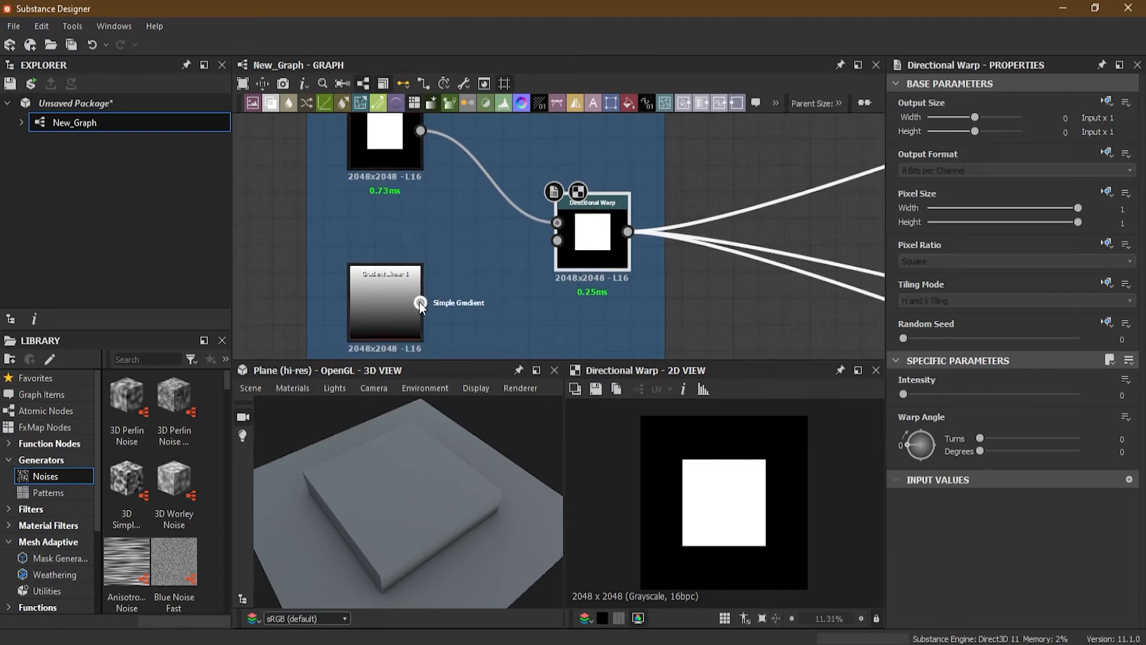
{"action": "left_click_drag", "start_coordinate": [419, 302], "coordinate": [557, 240]}
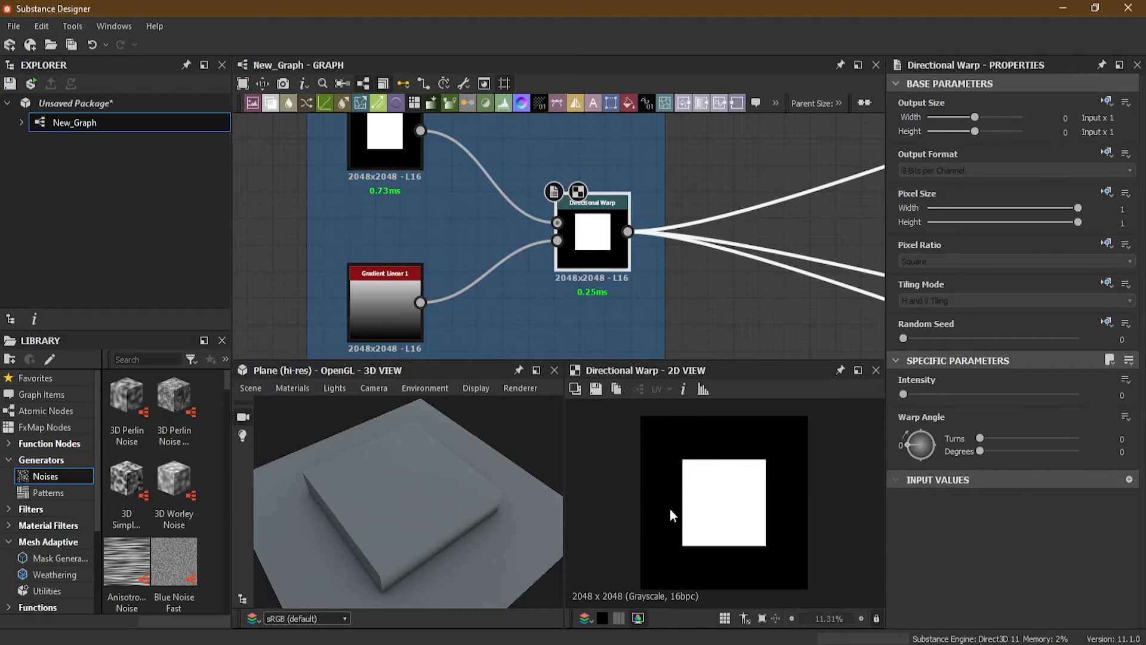
Step: Set the Directional Warp's Intensity to 10
{"action": "scroll", "coordinate": [384, 319], "scroll_direction": "up", "scroll_amount": 2}
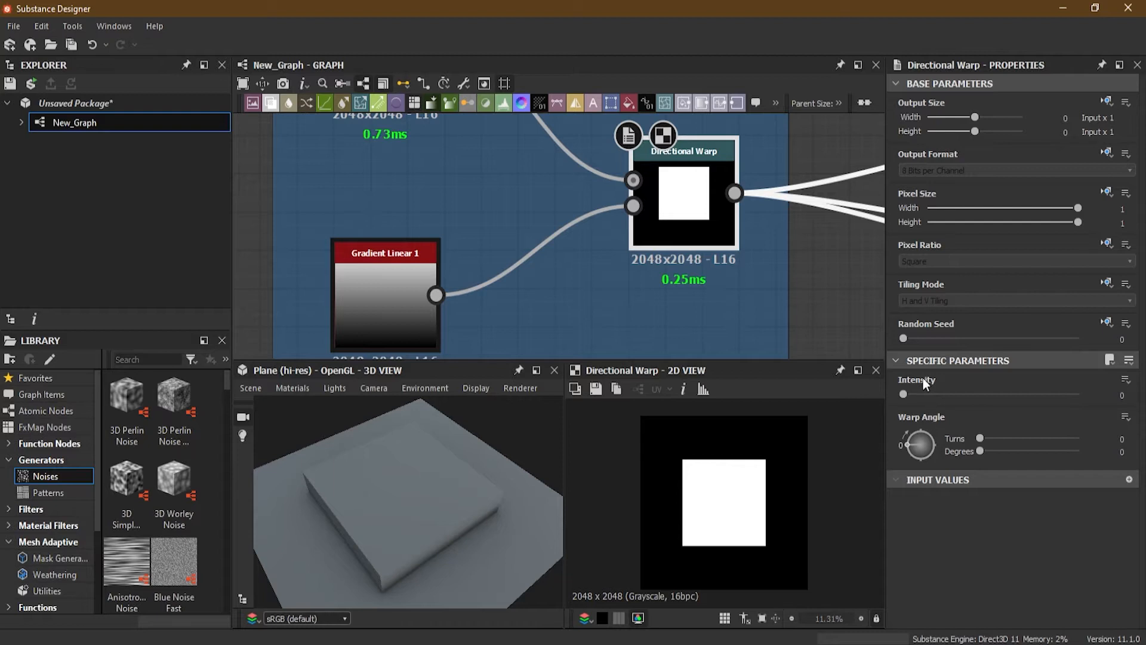
{"action": "mouse_move", "coordinate": [932, 422]}
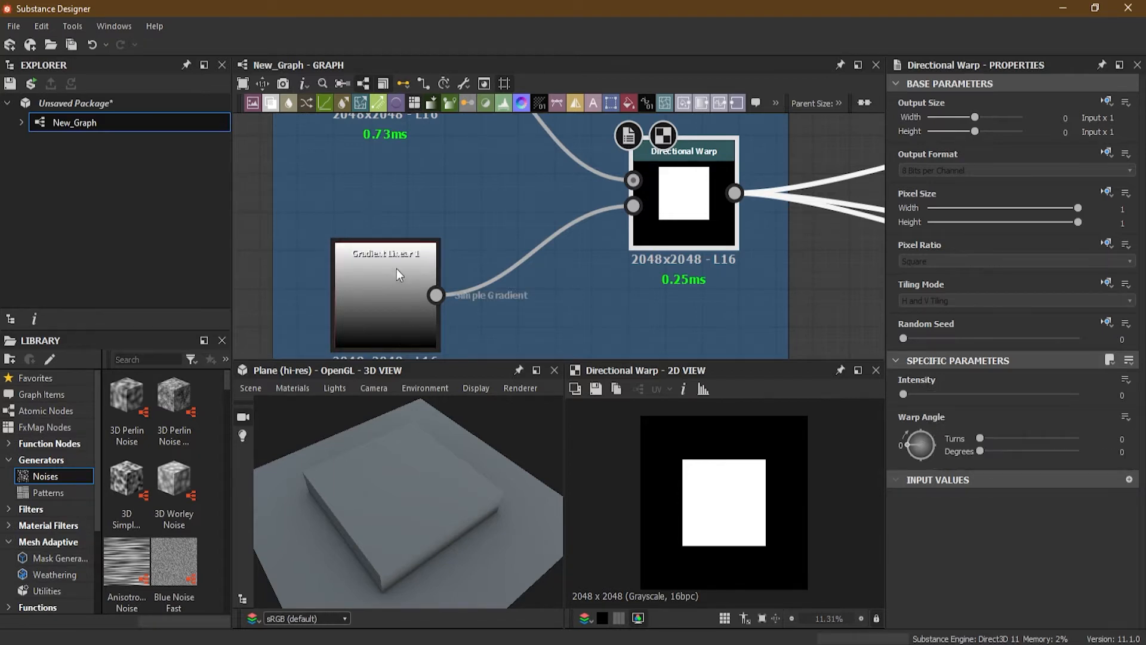
{"action": "scroll", "coordinate": [380, 295], "scroll_direction": "up", "scroll_amount": 3}
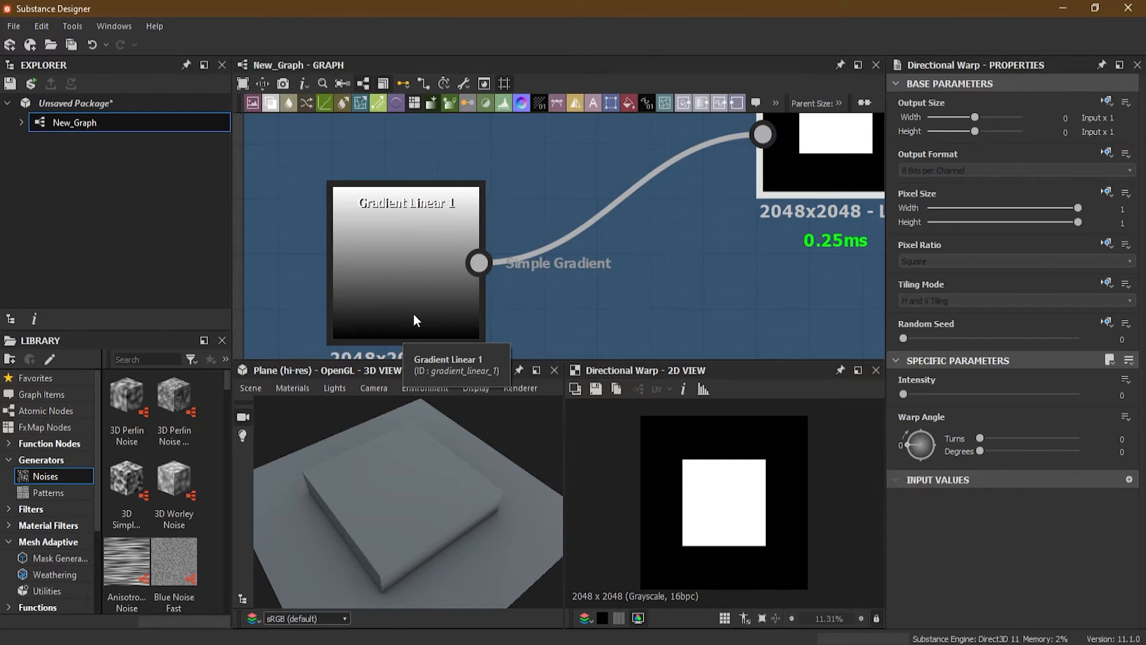
{"action": "scroll", "coordinate": [421, 244], "scroll_direction": "down", "scroll_amount": 3}
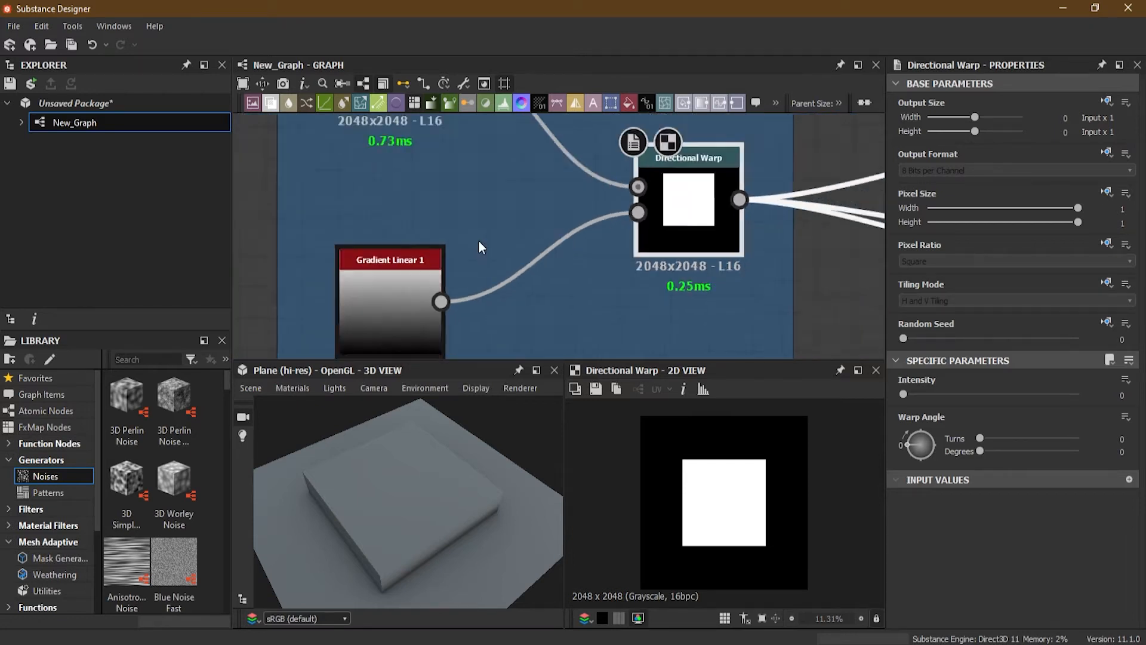
{"action": "scroll", "coordinate": [478, 242], "scroll_direction": "down", "scroll_amount": 3}
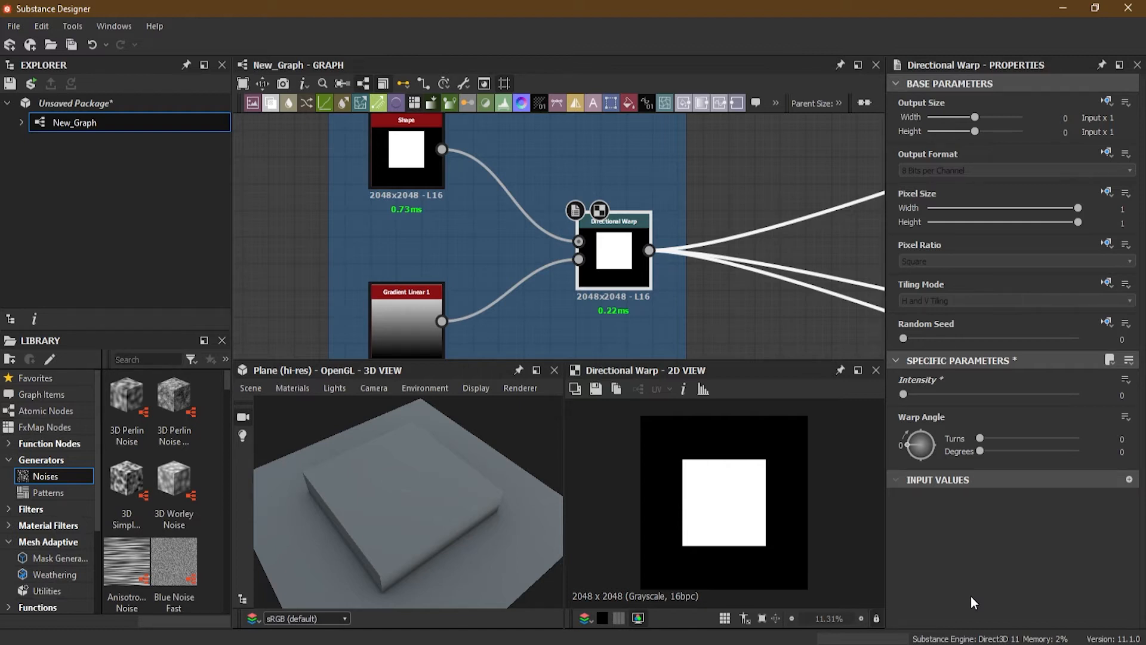
{"action": "left_click", "coordinate": [1122, 395]}
{"action": "double_click", "coordinate": [1121, 395]}
{"action": "type", "text": "10"}
{"action": "key", "text": "Return"}
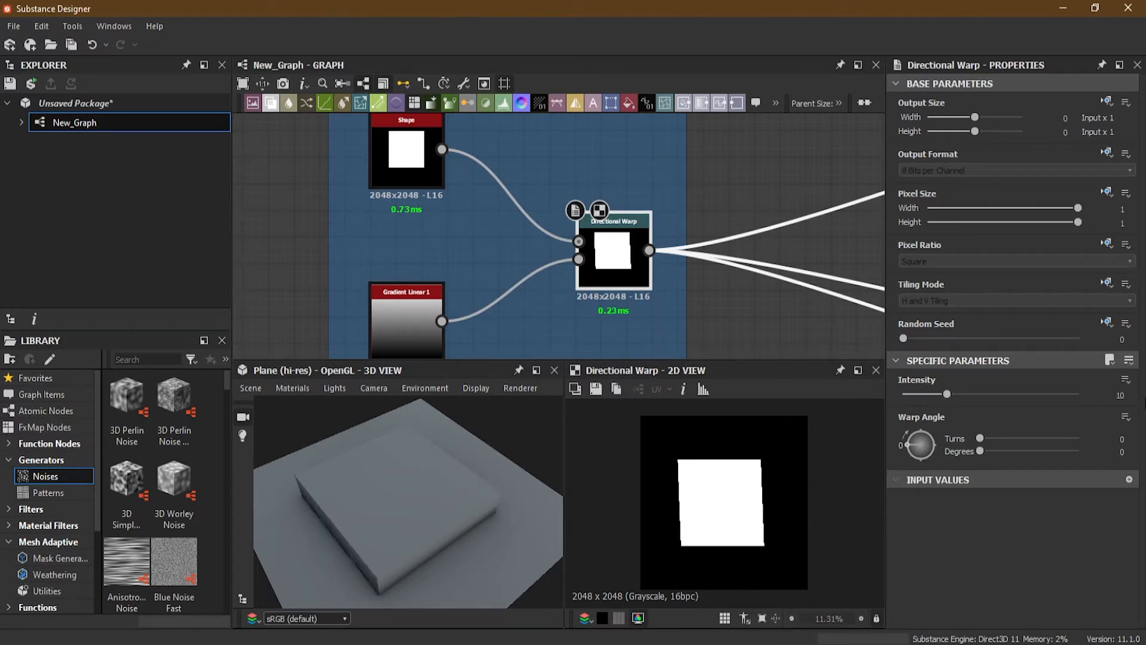
Step: Raise the Directional Warp's Intensity to 40 using its slider
{"action": "left_click_drag", "start_coordinate": [950, 395], "coordinate": [1030, 398]}
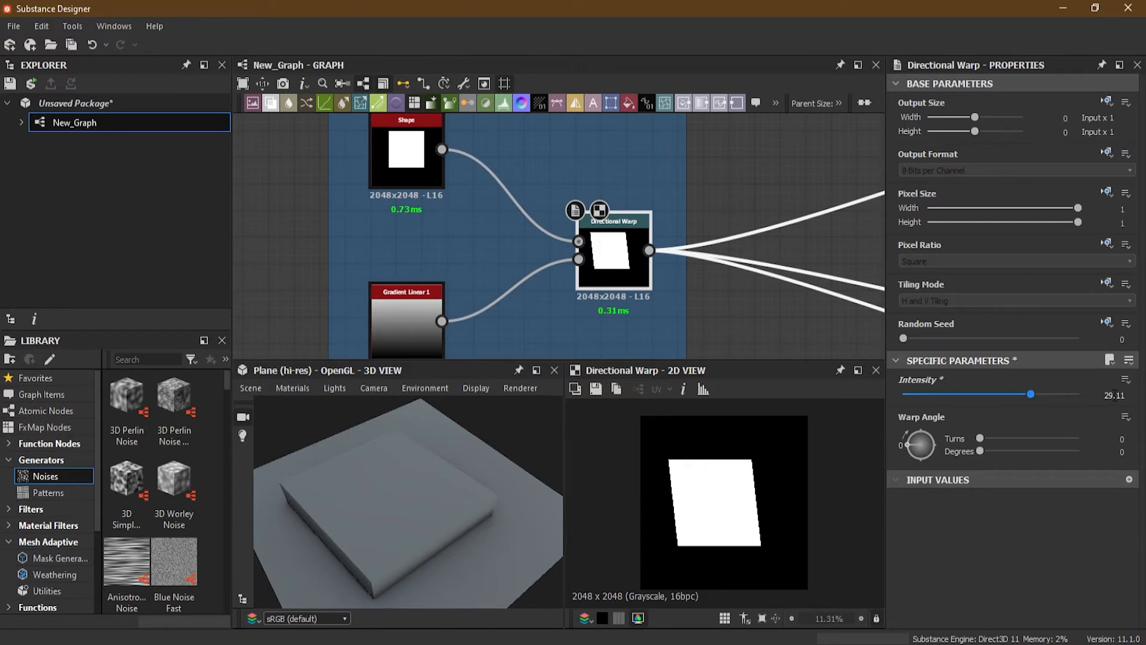
{"action": "left_click", "coordinate": [1115, 394]}
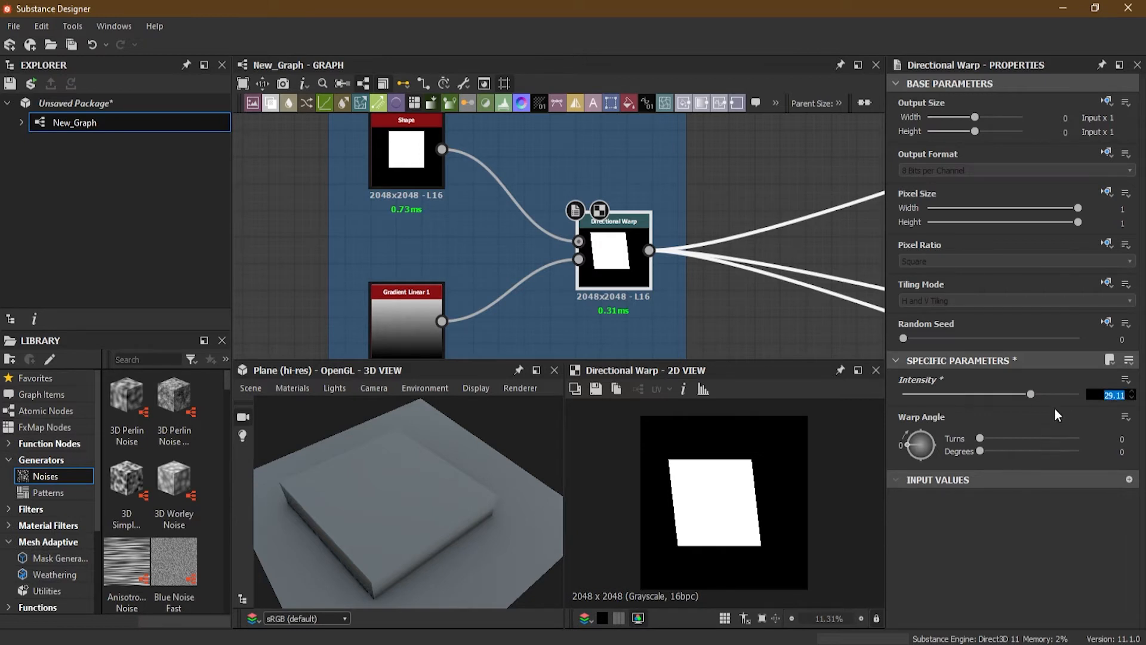
{"action": "left_click_drag", "start_coordinate": [1030, 394], "coordinate": [1092, 392]}
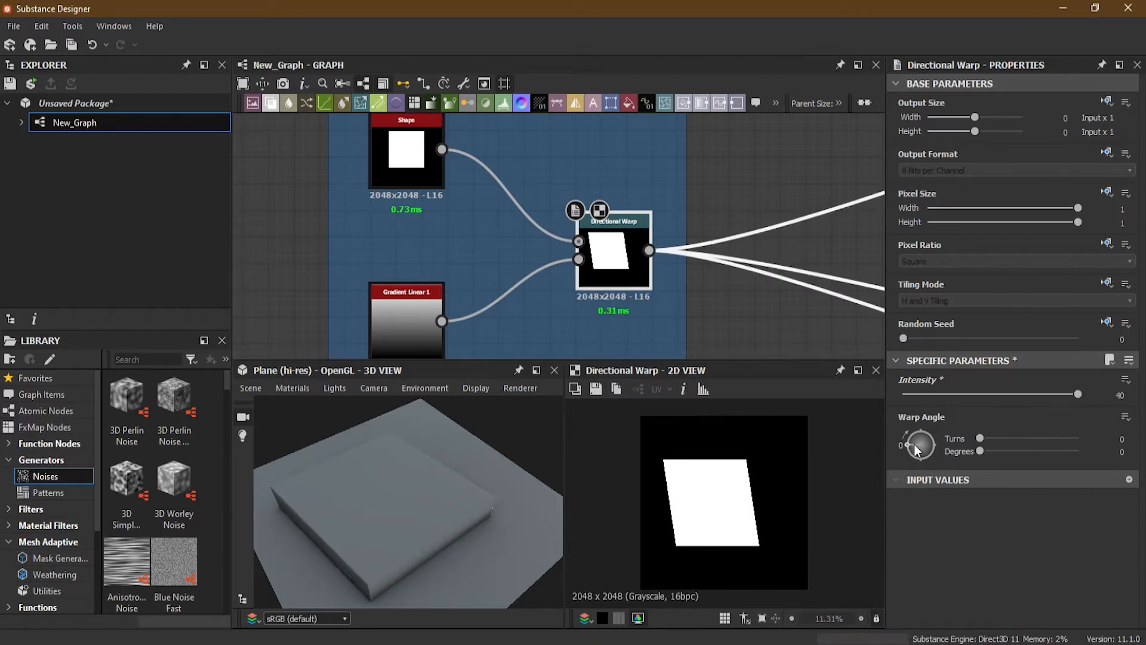
Step: Rotate the Warp Angle dial to about -335 degrees (-0.93 turns)
{"action": "mouse_move", "coordinate": [390, 518]}
{"action": "left_mouse_down"}
{"action": "mouse_move", "coordinate": [396, 550]}
{"action": "mouse_move", "coordinate": [393, 508]}
{"action": "left_mouse_up"}
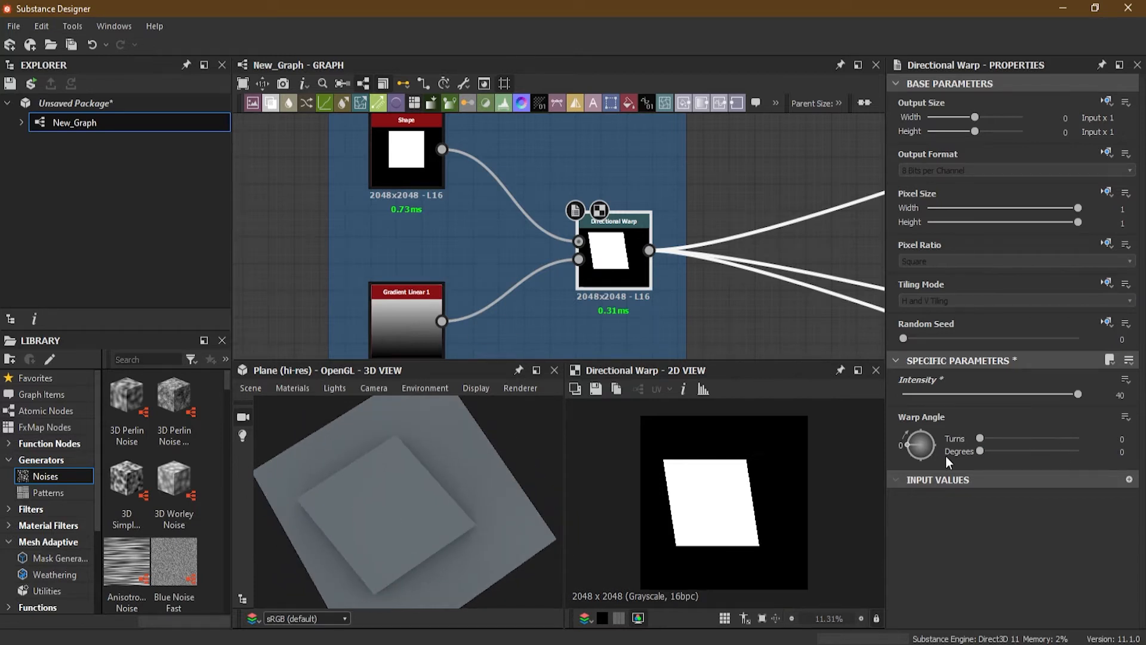
{"action": "left_click_drag", "start_coordinate": [909, 444], "coordinate": [919, 471]}
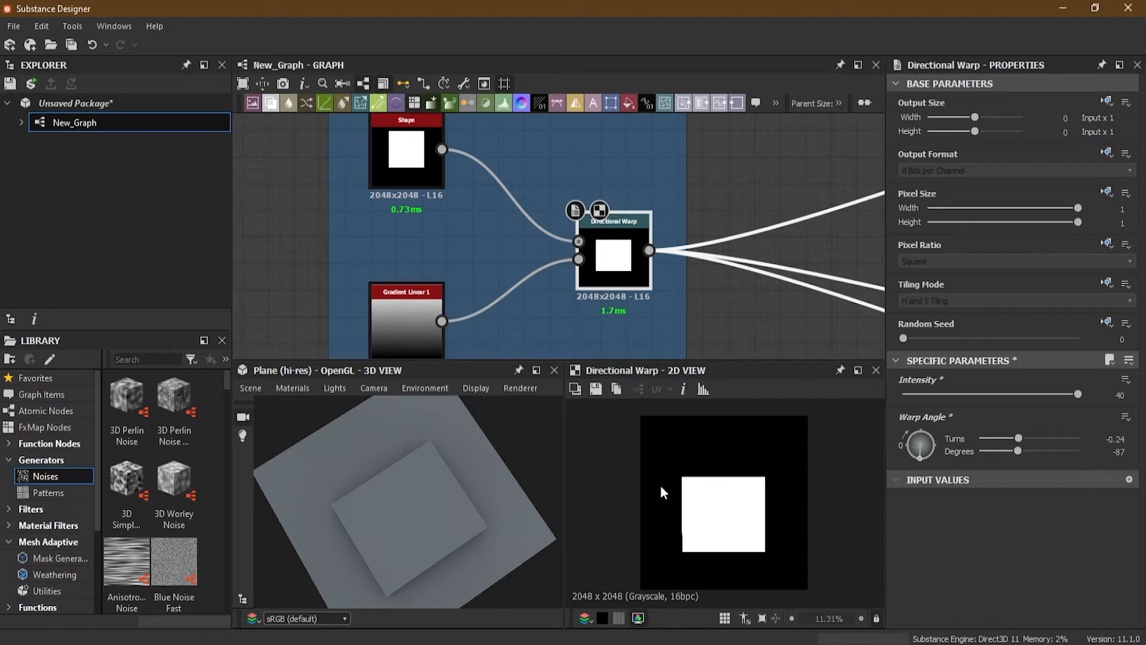
{"action": "scroll", "coordinate": [446, 307], "scroll_direction": "up", "scroll_amount": 3}
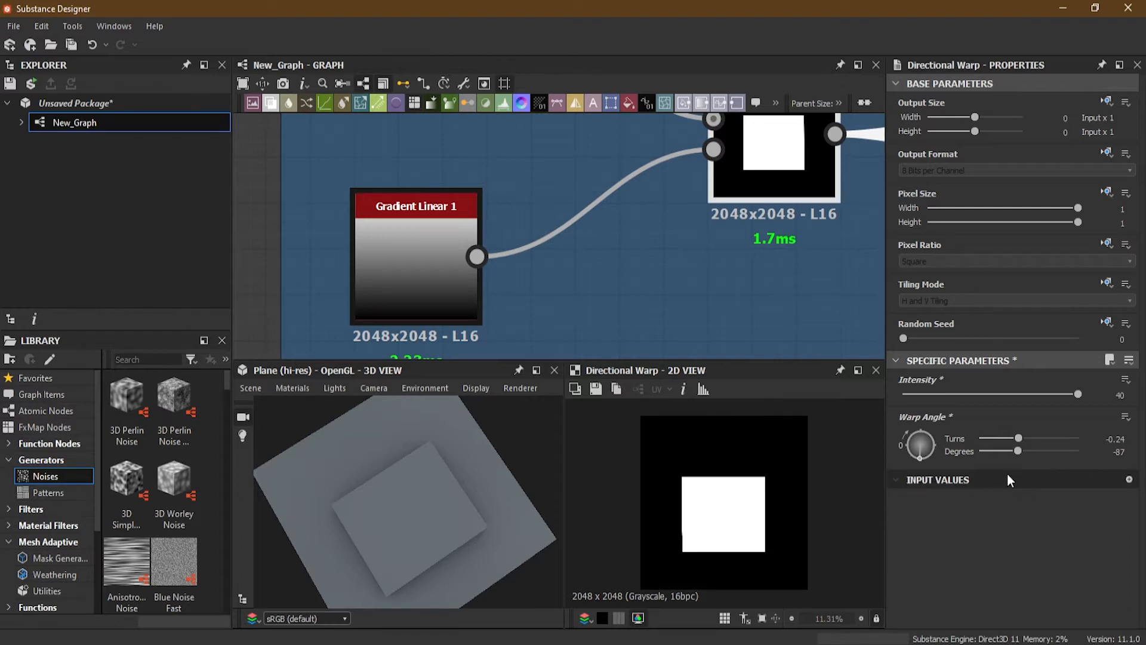
{"action": "left_click_drag", "start_coordinate": [924, 457], "coordinate": [892, 431]}
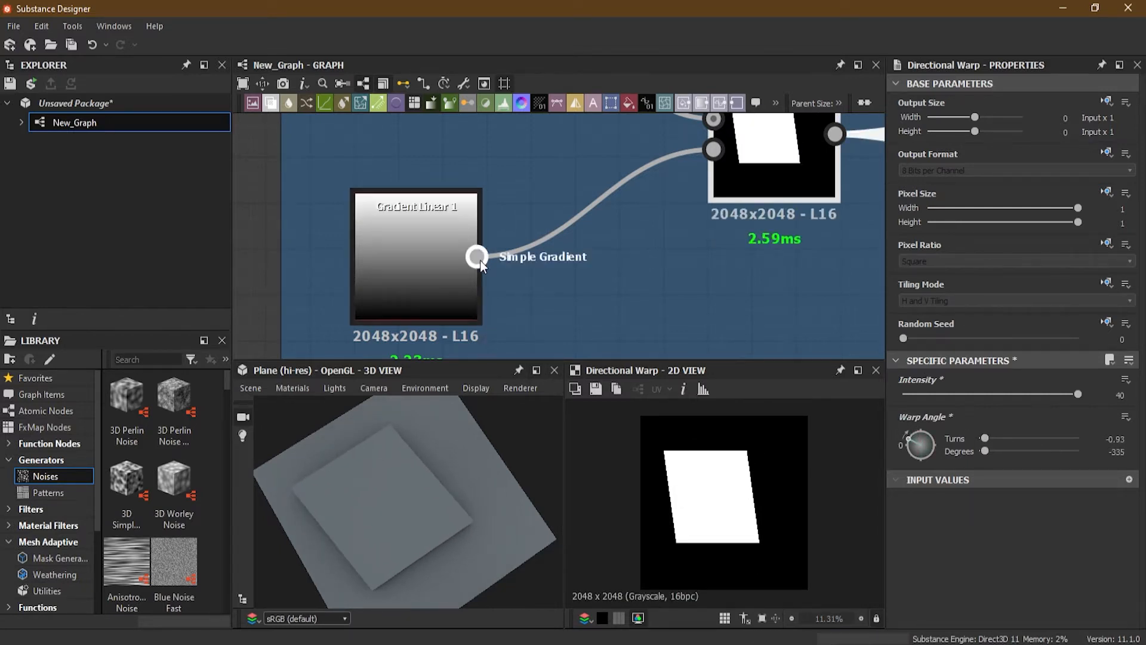
Step: Set the Directional Warp's Intensity to 50
{"action": "scroll", "coordinate": [577, 211], "scroll_direction": "down", "scroll_amount": 5}
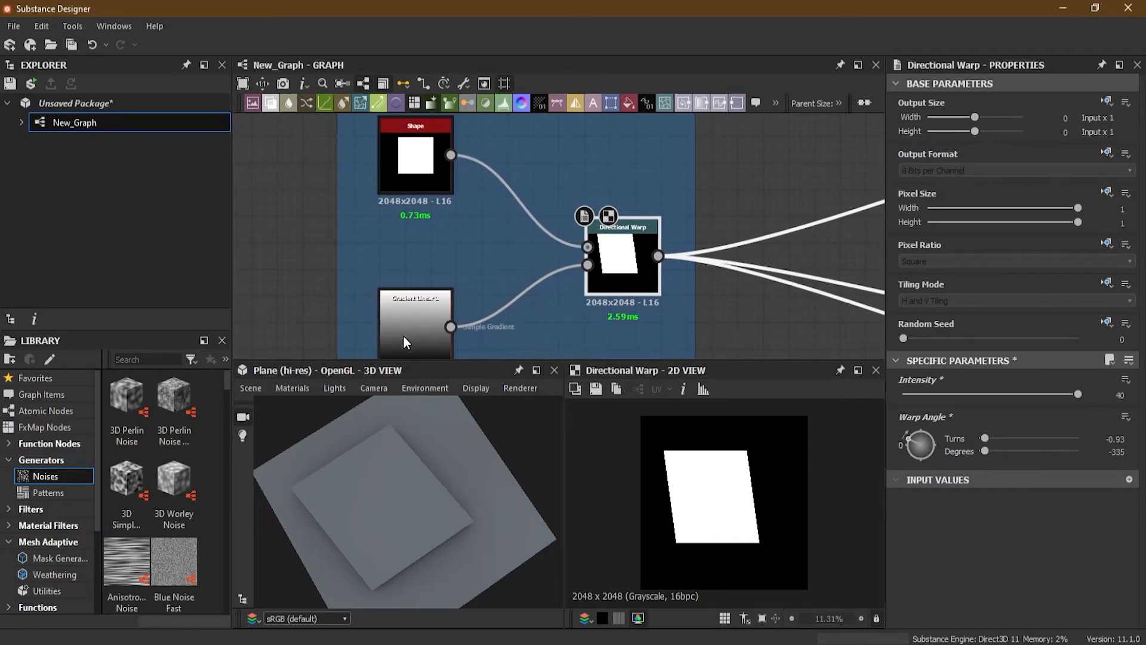
{"action": "middle_click_drag", "start_coordinate": [429, 321], "coordinate": [436, 302]}
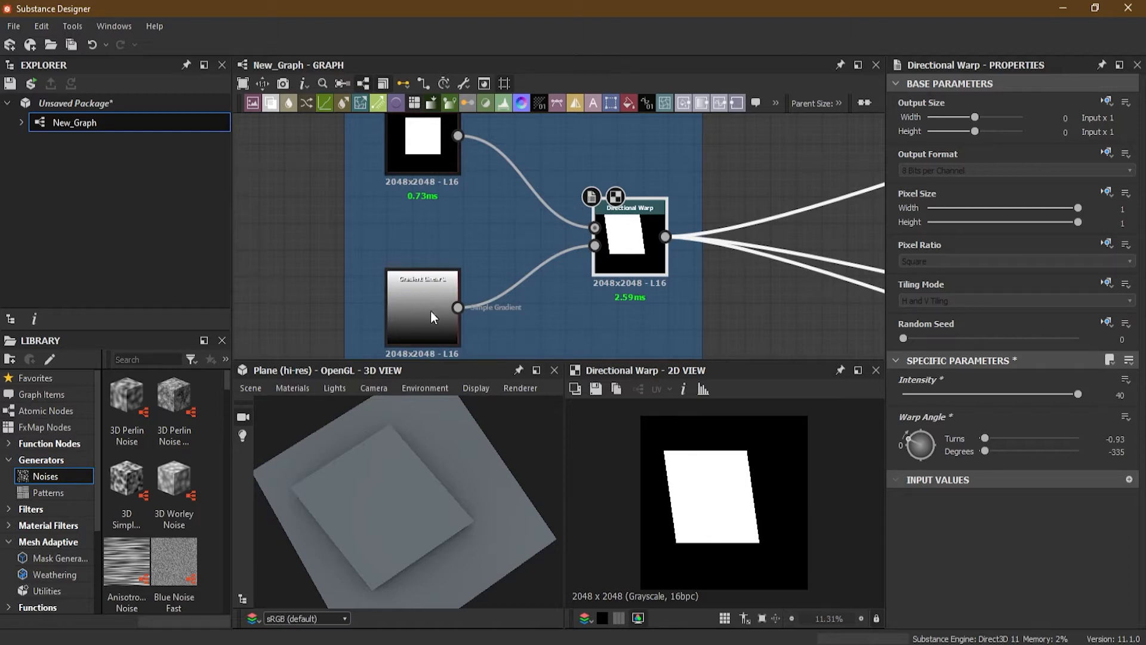
{"action": "middle_click_drag", "start_coordinate": [431, 214], "coordinate": [404, 242]}
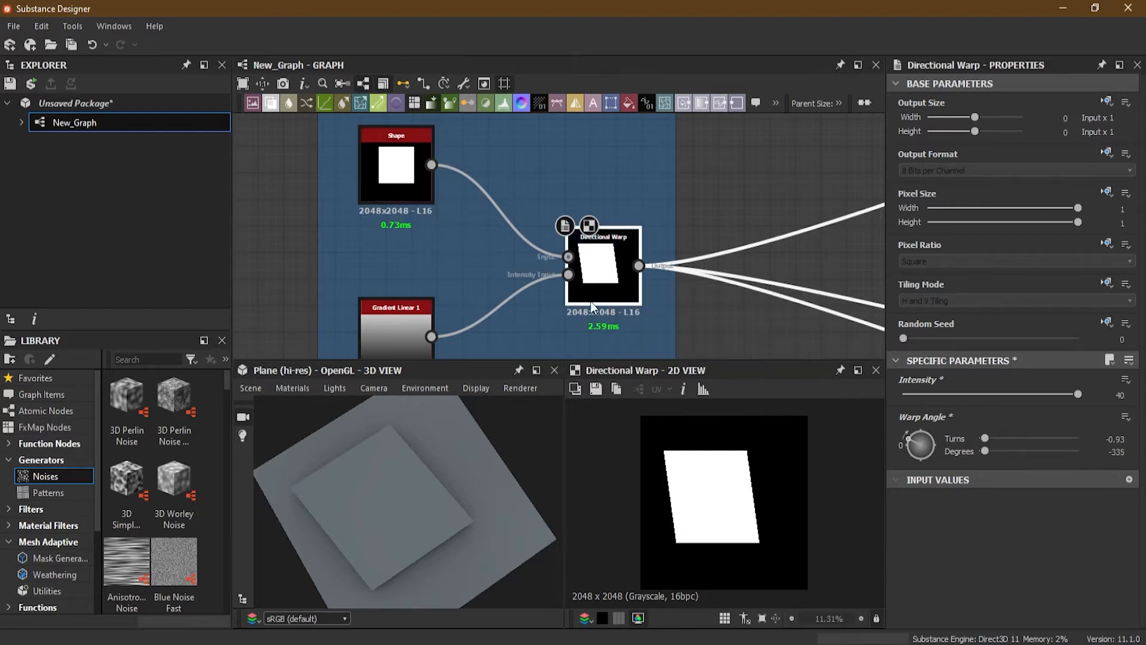
{"action": "double_click", "coordinate": [1121, 395]}
{"action": "type", "text": "50"}
{"action": "key", "text": "Return"}
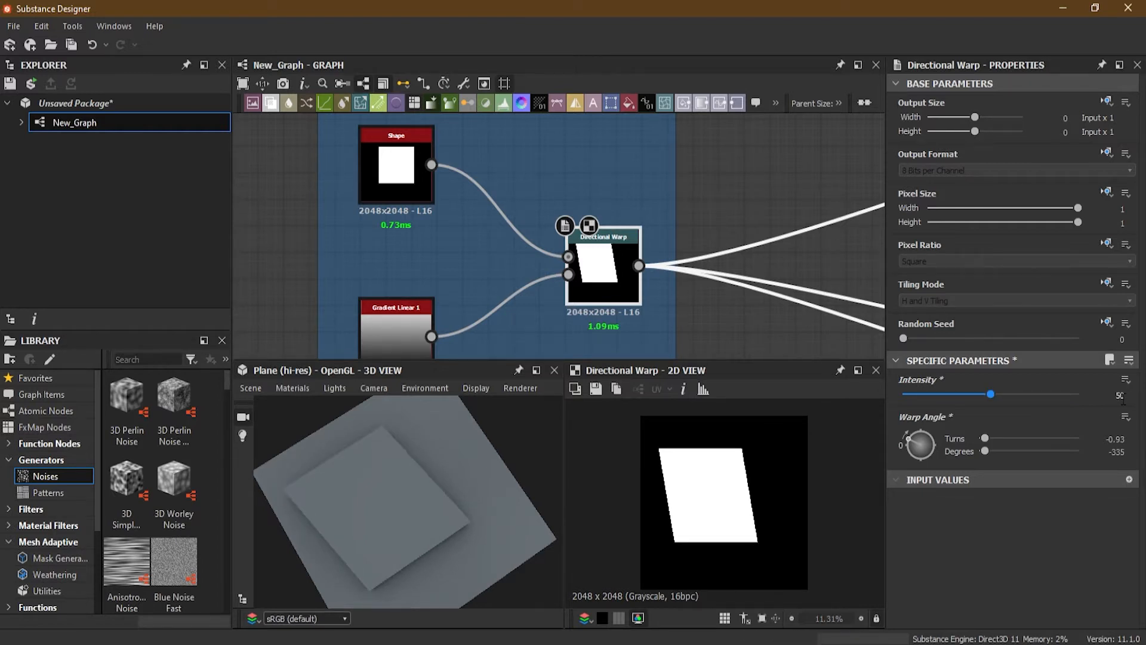
Step: Move the Line frame up alongside the Directional Warp frame
{"action": "scroll", "coordinate": [661, 256], "scroll_direction": "down", "scroll_amount": 2}
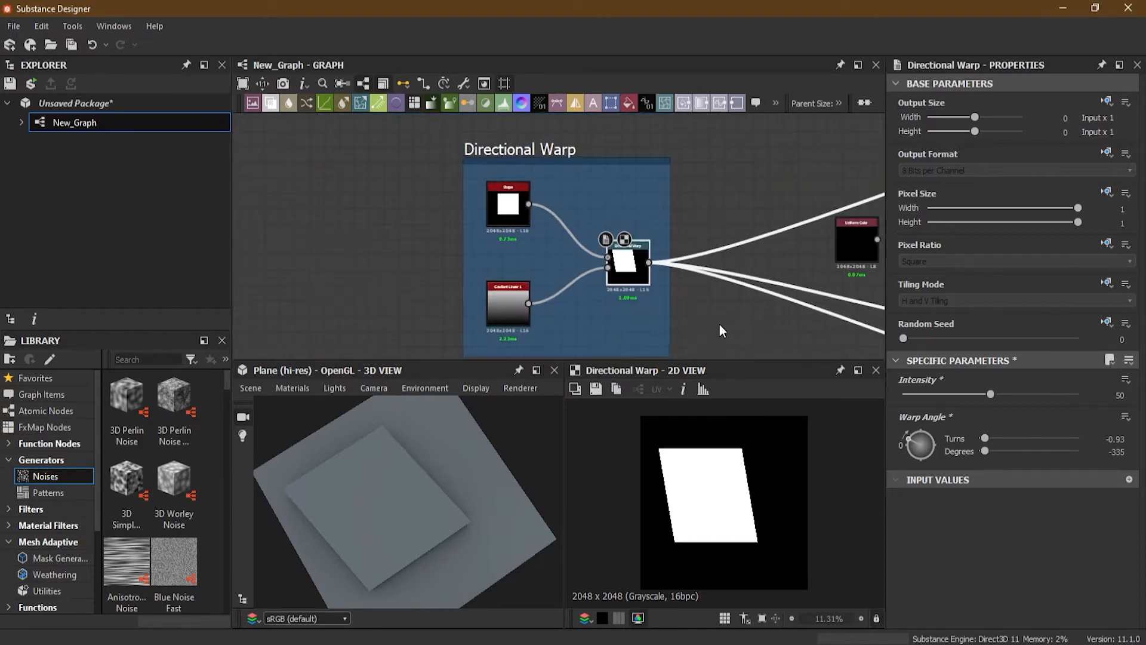
{"action": "scroll", "coordinate": [594, 289], "scroll_direction": "down", "scroll_amount": 4}
{"action": "middle_click_drag", "start_coordinate": [599, 299], "coordinate": [743, 170]}
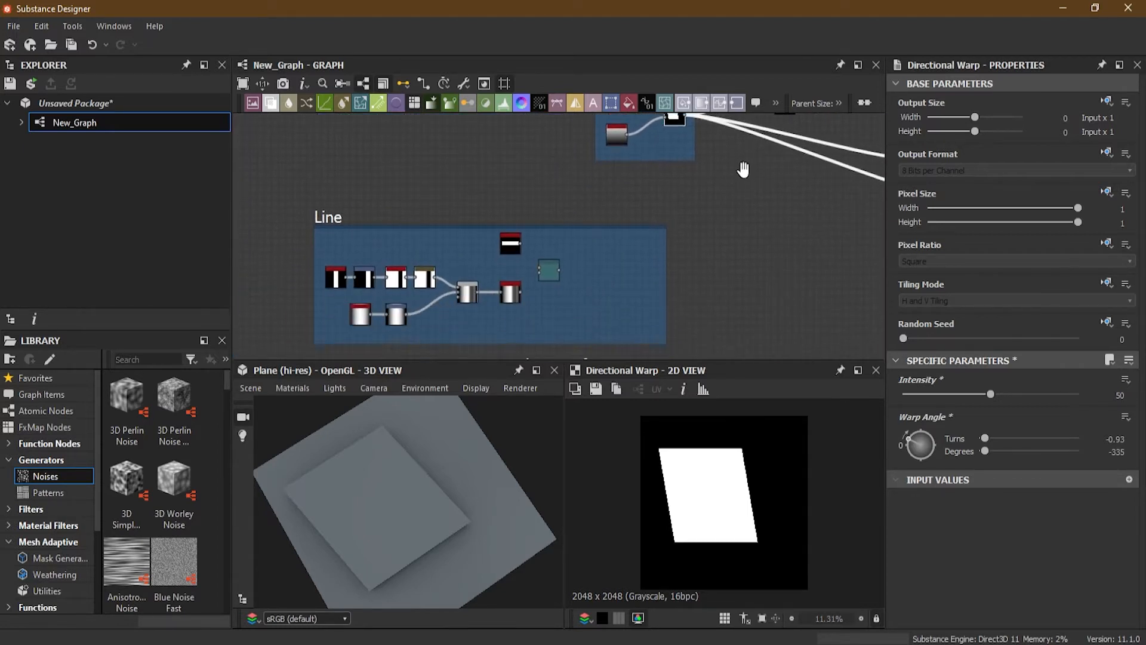
{"action": "left_click_drag", "start_coordinate": [328, 219], "coordinate": [345, 117]}
{"action": "middle_click_drag", "start_coordinate": [700, 240], "coordinate": [664, 321]}
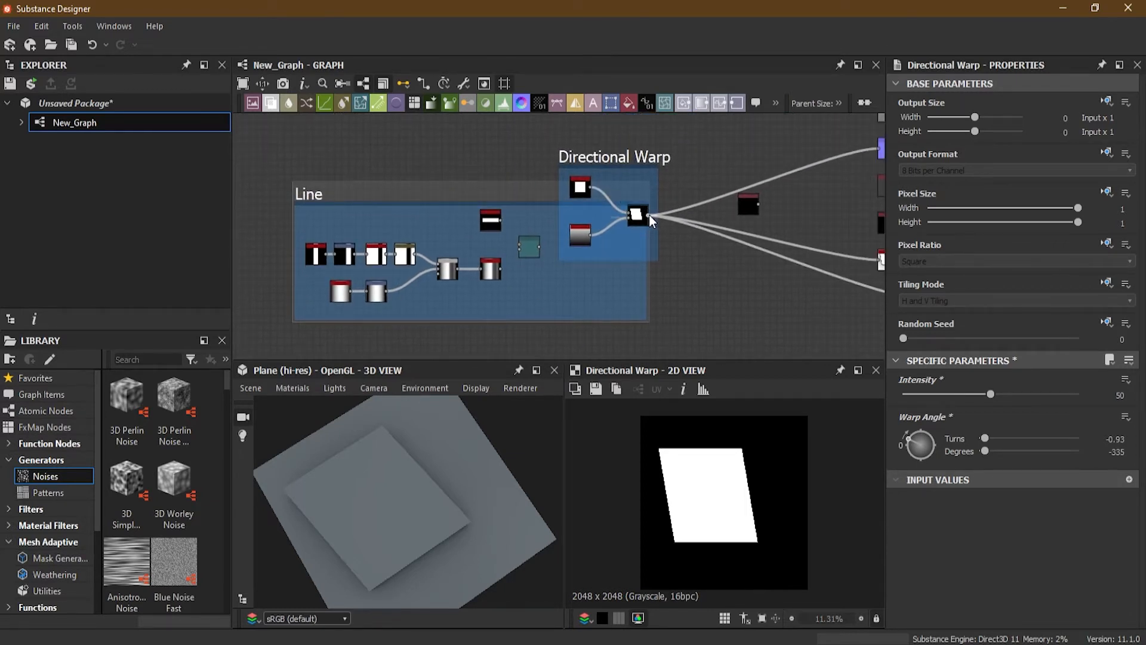
Step: Reroute the Directional Warp's output links to the Directional Warp node inside the Line frame and move the original frame aside
{"action": "left_click_drag", "start_coordinate": [649, 215], "coordinate": [538, 246], "text": "shift"}
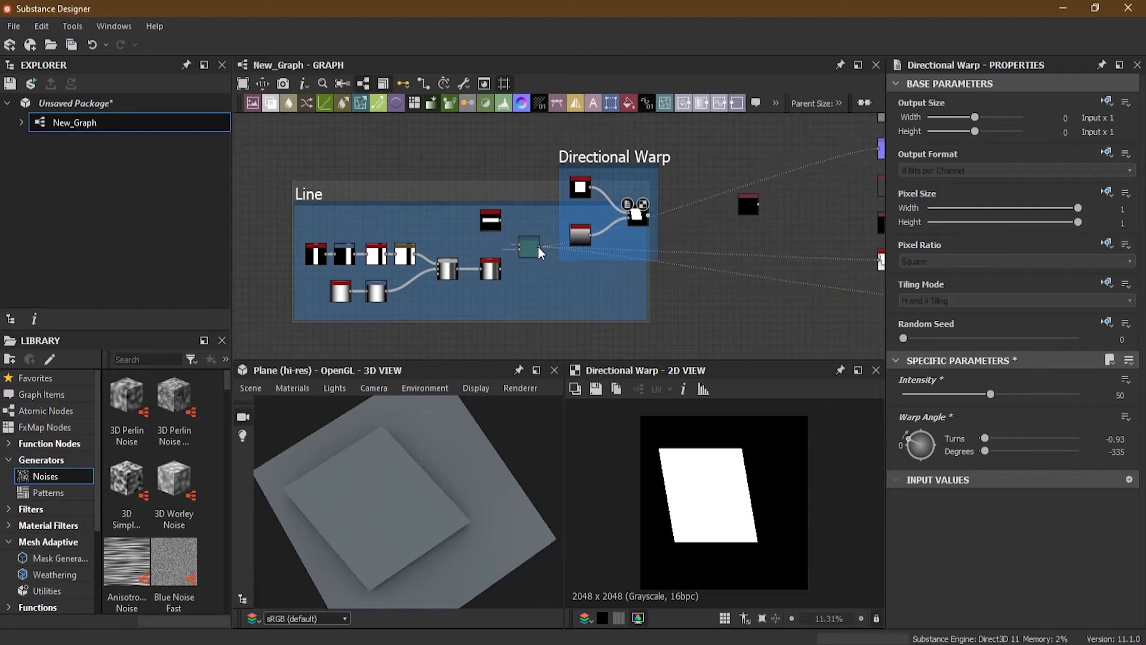
{"action": "left_click_drag", "start_coordinate": [598, 157], "coordinate": [236, 165]}
Step: Inspect the Blur HQ Grayscale node inside the Line frame
{"action": "scroll", "coordinate": [458, 174], "scroll_direction": "up", "scroll_amount": 1}
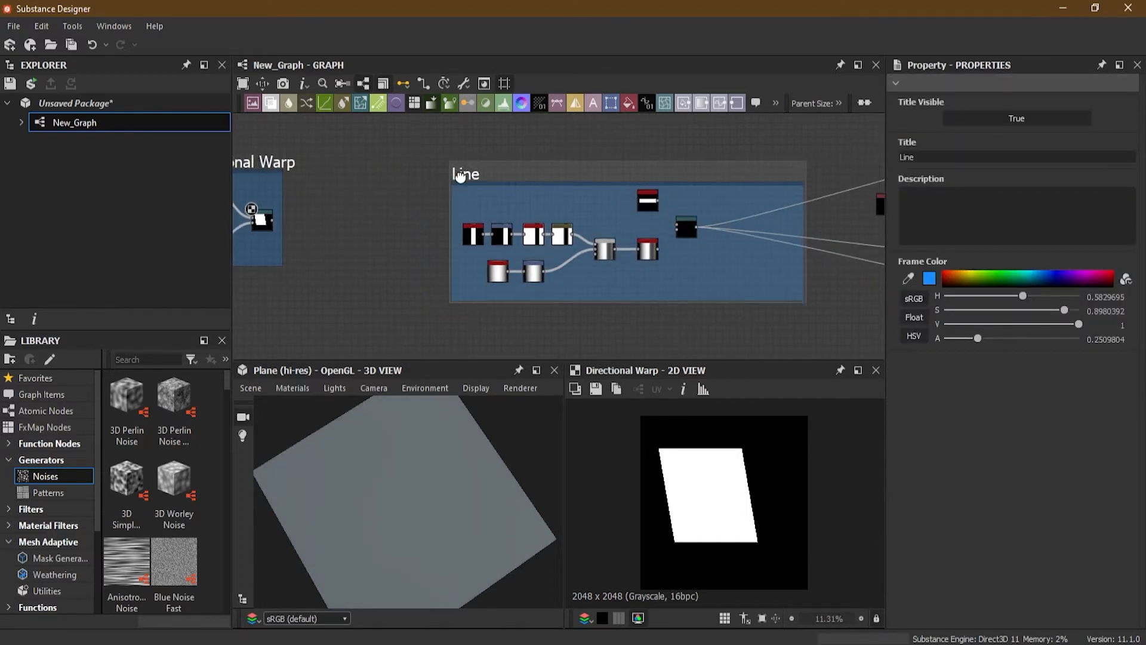
{"action": "scroll", "coordinate": [591, 197], "scroll_direction": "up", "scroll_amount": 1}
{"action": "middle_click_drag", "start_coordinate": [602, 239], "coordinate": [462, 220]}
{"action": "scroll", "coordinate": [593, 220], "scroll_direction": "up", "scroll_amount": 2}
{"action": "scroll", "coordinate": [566, 223], "scroll_direction": "up", "scroll_amount": 1}
{"action": "scroll", "coordinate": [593, 236], "scroll_direction": "up", "scroll_amount": 1}
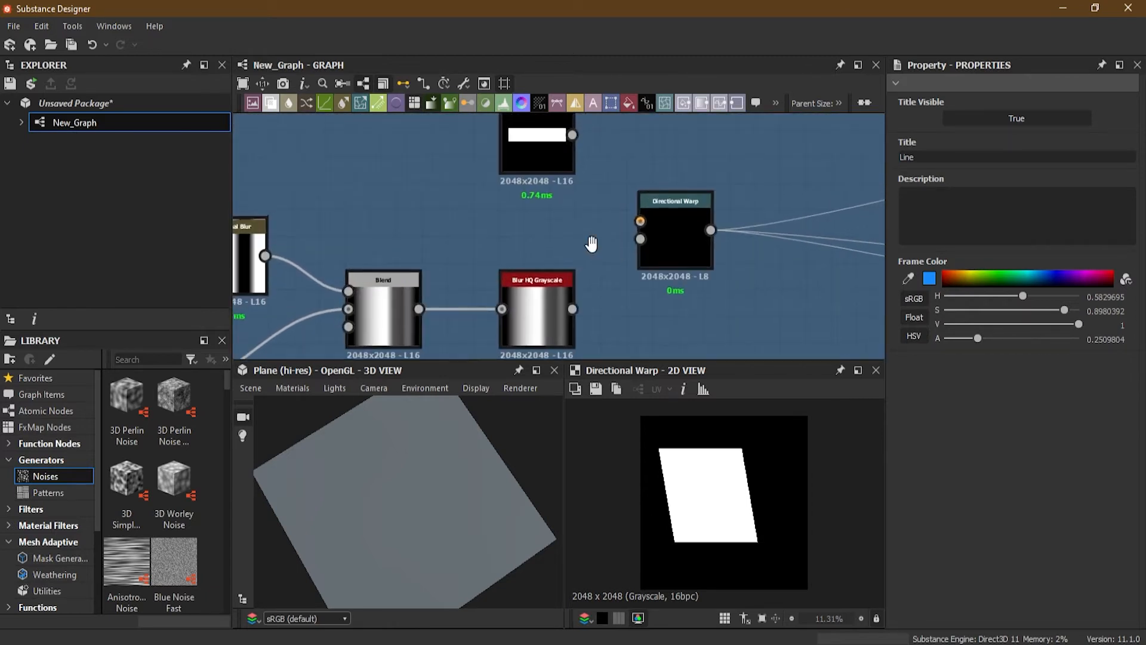
{"action": "middle_click_drag", "start_coordinate": [593, 237], "coordinate": [511, 249]}
{"action": "mouse_move", "coordinate": [474, 205]}
{"action": "middle_mouse_down"}
{"action": "mouse_move", "coordinate": [478, 244]}
{"action": "mouse_move", "coordinate": [464, 196]}
{"action": "middle_mouse_up"}
{"action": "scroll", "coordinate": [460, 198], "scroll_direction": "up", "scroll_amount": 3}
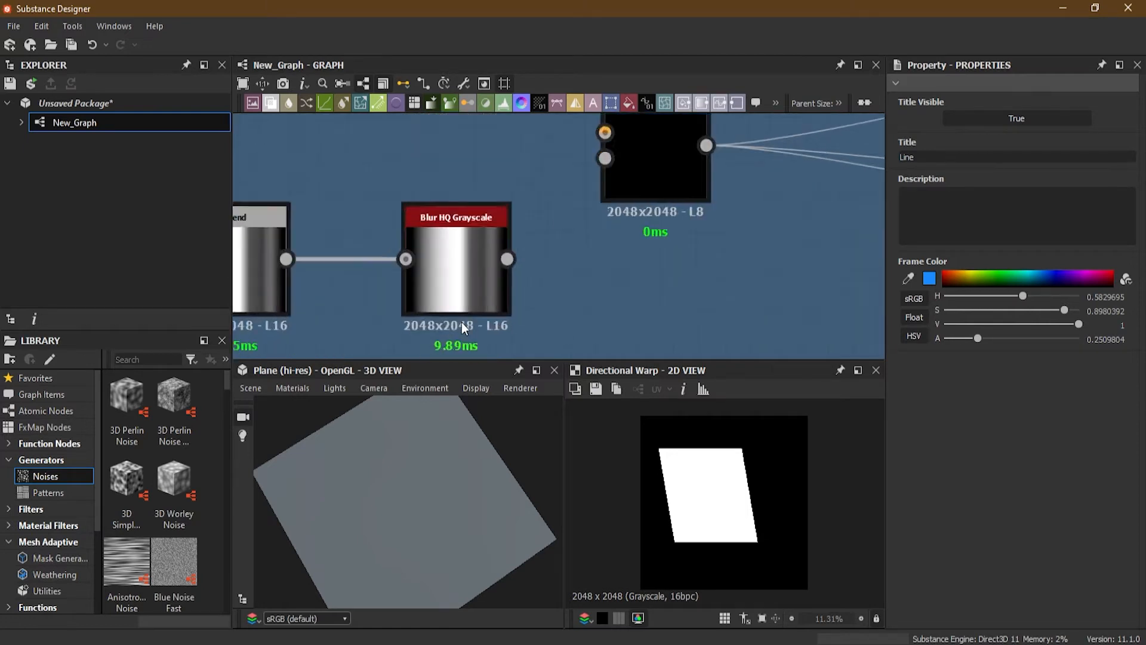
{"action": "left_click", "coordinate": [452, 201]}
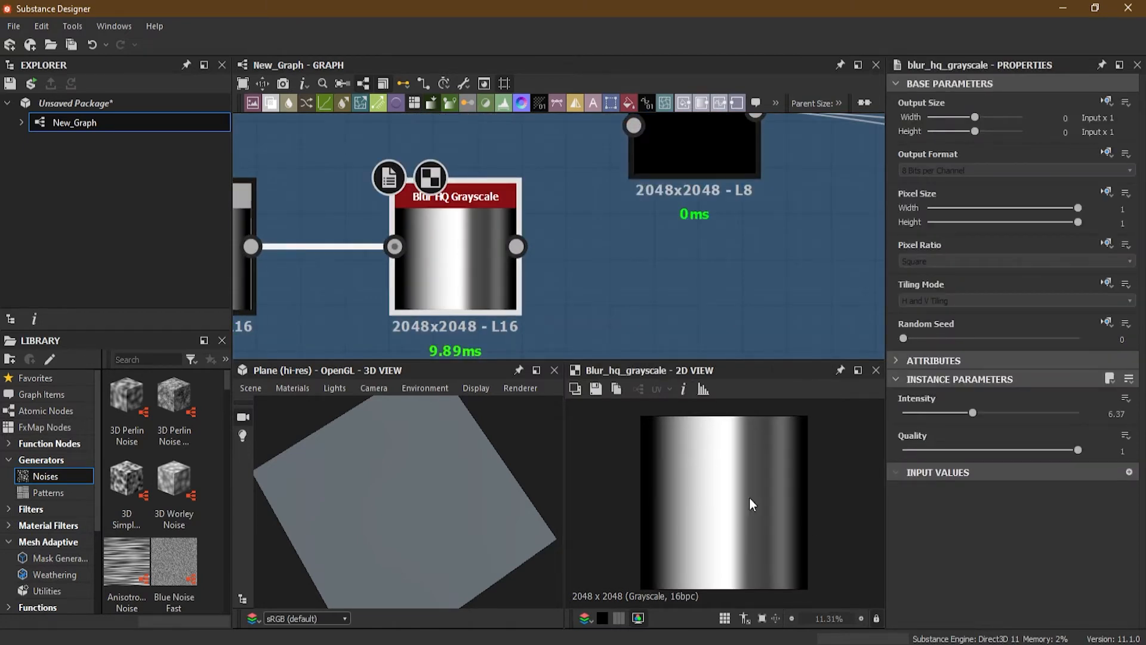
{"action": "scroll", "coordinate": [462, 237], "scroll_direction": "down", "scroll_amount": 1}
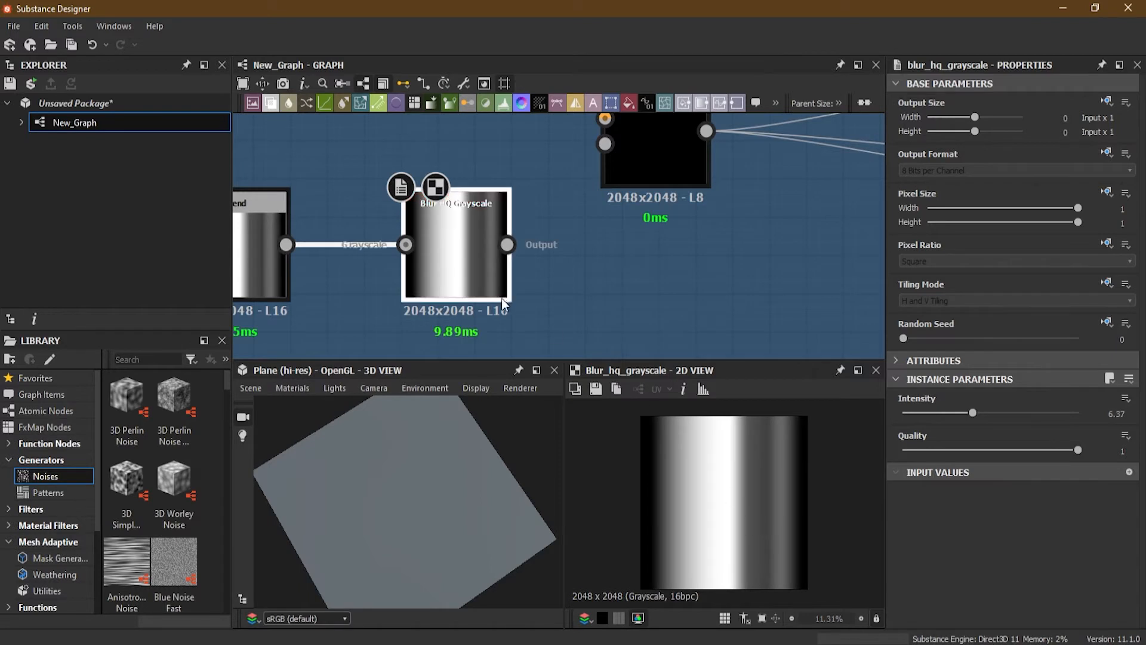
Step: Examine the Shape, Transformation 2D, Invert Grayscale and Directional Blur nodes in the line example graph
{"action": "scroll", "coordinate": [375, 256], "scroll_direction": "down", "scroll_amount": 1}
{"action": "middle_click_drag", "start_coordinate": [363, 284], "coordinate": [561, 241]}
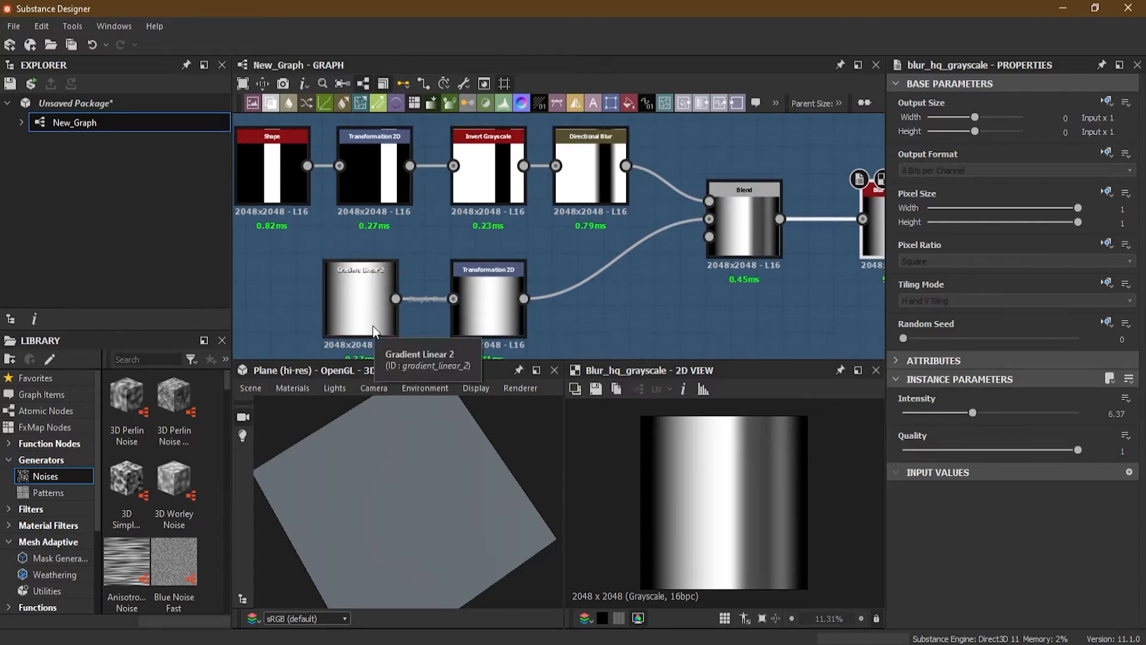
{"action": "left_click_drag", "start_coordinate": [372, 325], "coordinate": [371, 312]}
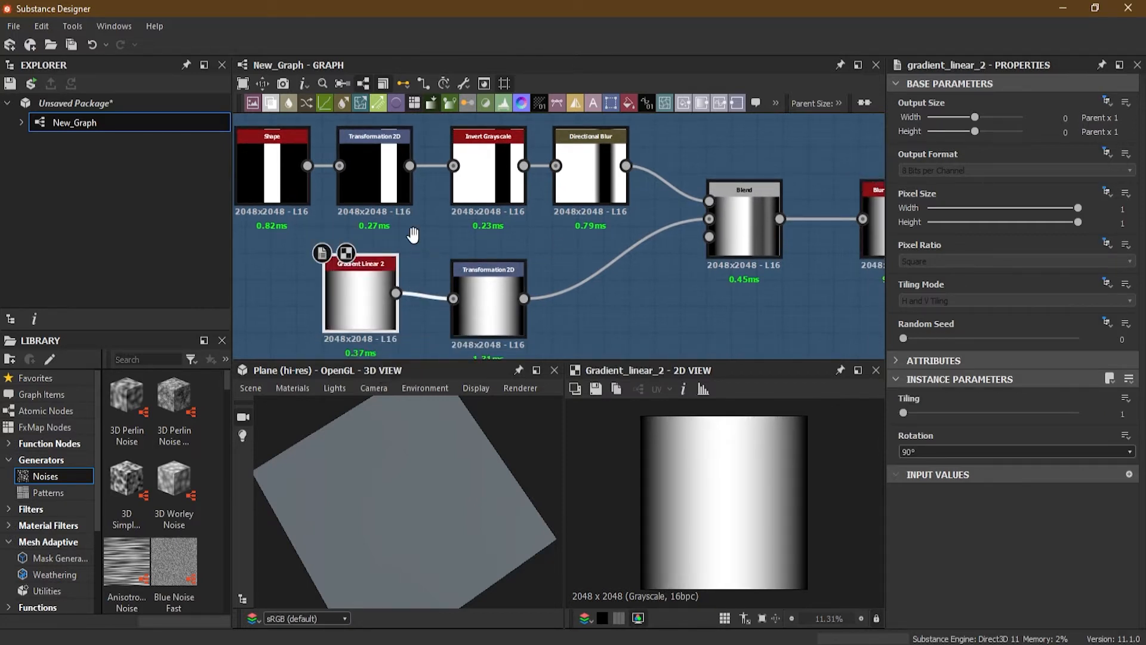
{"action": "middle_click_drag", "start_coordinate": [414, 236], "coordinate": [428, 241]}
{"action": "double_click", "coordinate": [267, 179]}
{"action": "left_click_drag", "start_coordinate": [267, 179], "coordinate": [278, 173]}
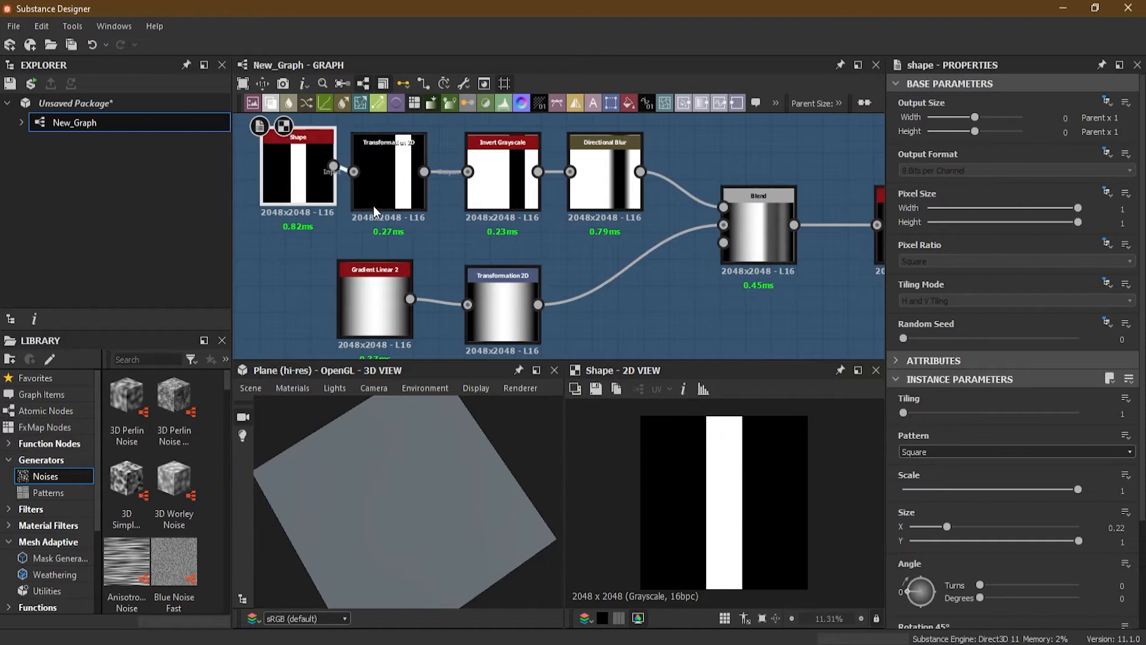
{"action": "double_click", "coordinate": [386, 180]}
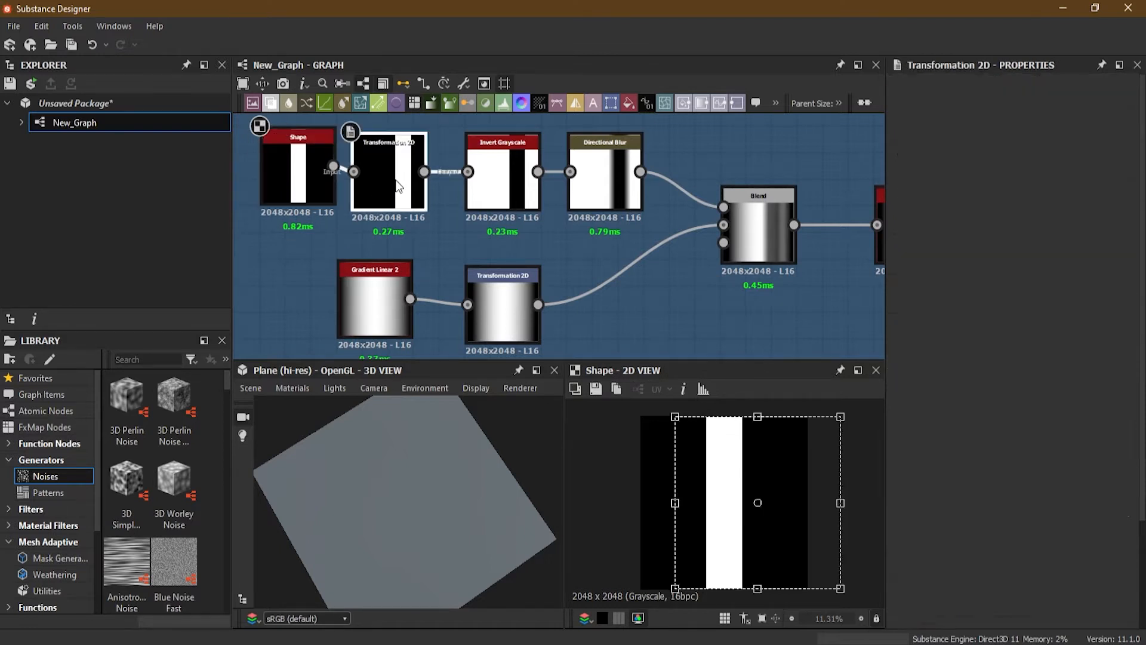
{"action": "double_click", "coordinate": [519, 192]}
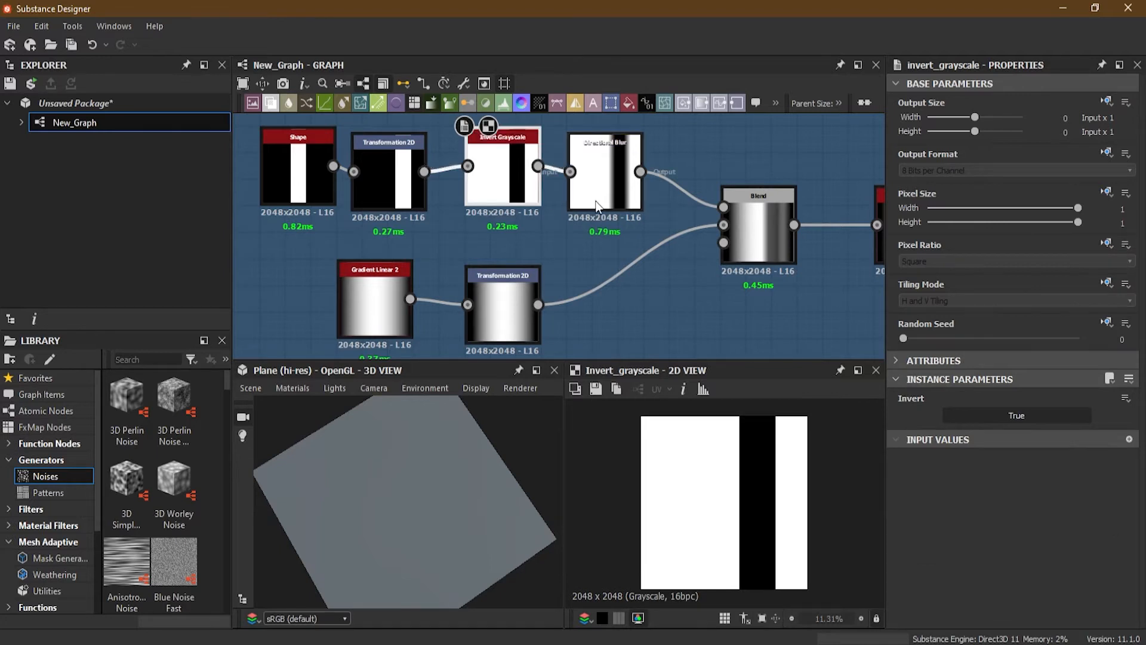
{"action": "double_click", "coordinate": [619, 194]}
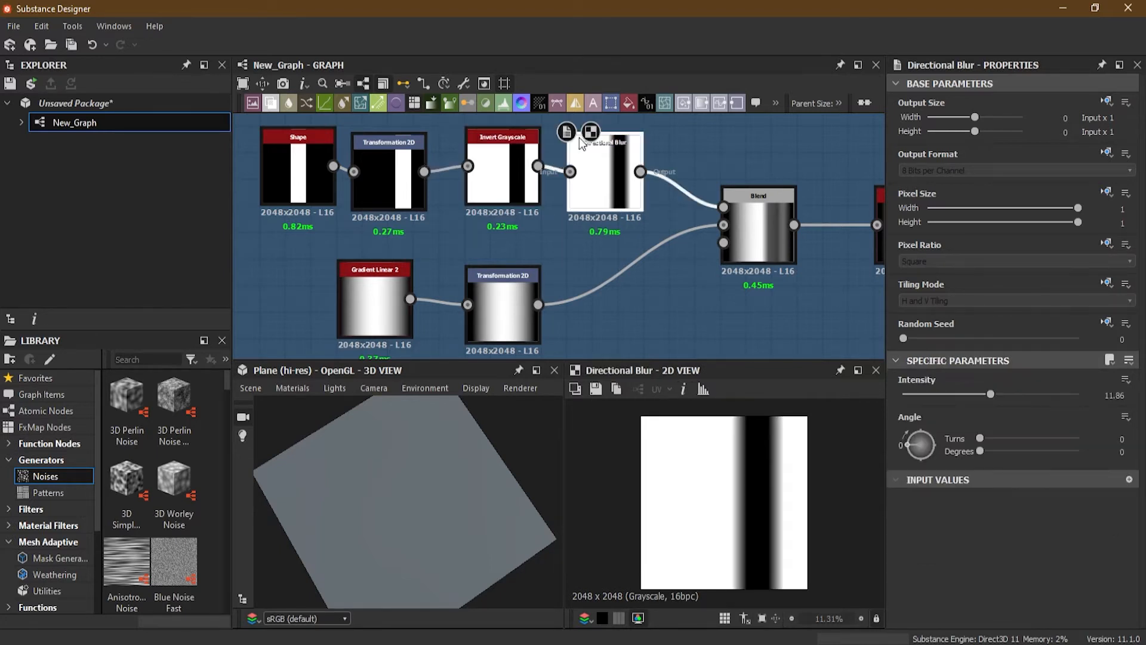
{"action": "scroll", "coordinate": [624, 145], "scroll_direction": "up", "scroll_amount": 5}
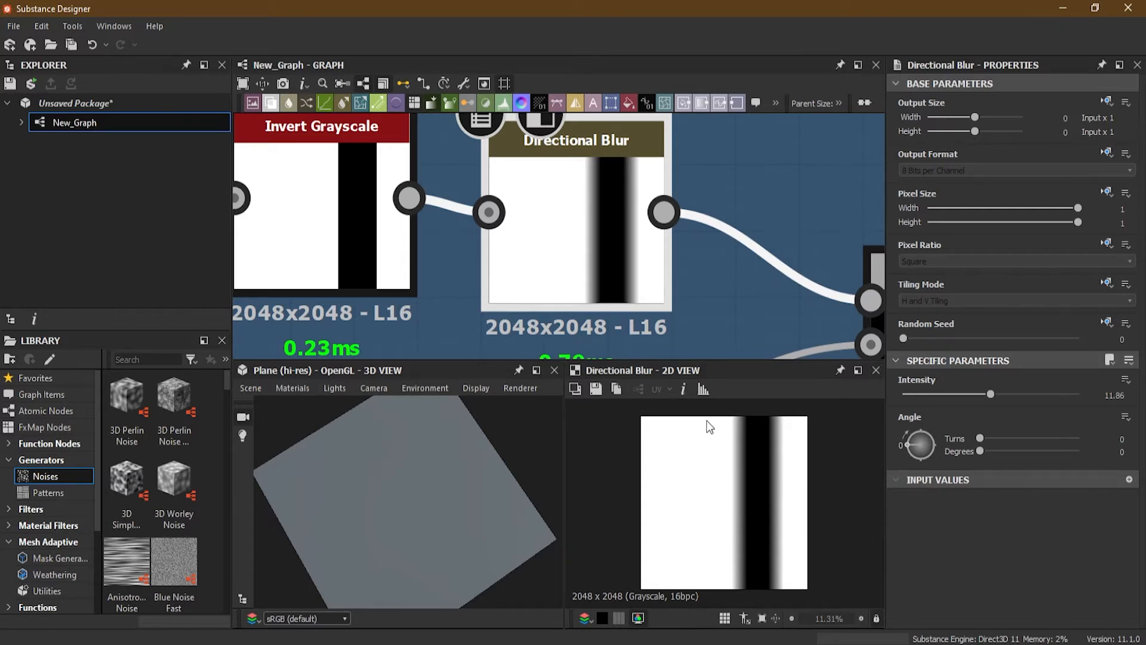
Step: Examine the Gradient Linear 2, its Transformation 2D, the Blend and the Blur HQ Grayscale nodes of the line example
{"action": "scroll", "coordinate": [710, 287], "scroll_direction": "down", "scroll_amount": 3}
{"action": "middle_click_drag", "start_coordinate": [724, 202], "coordinate": [771, 137]}
{"action": "double_click", "coordinate": [392, 305]}
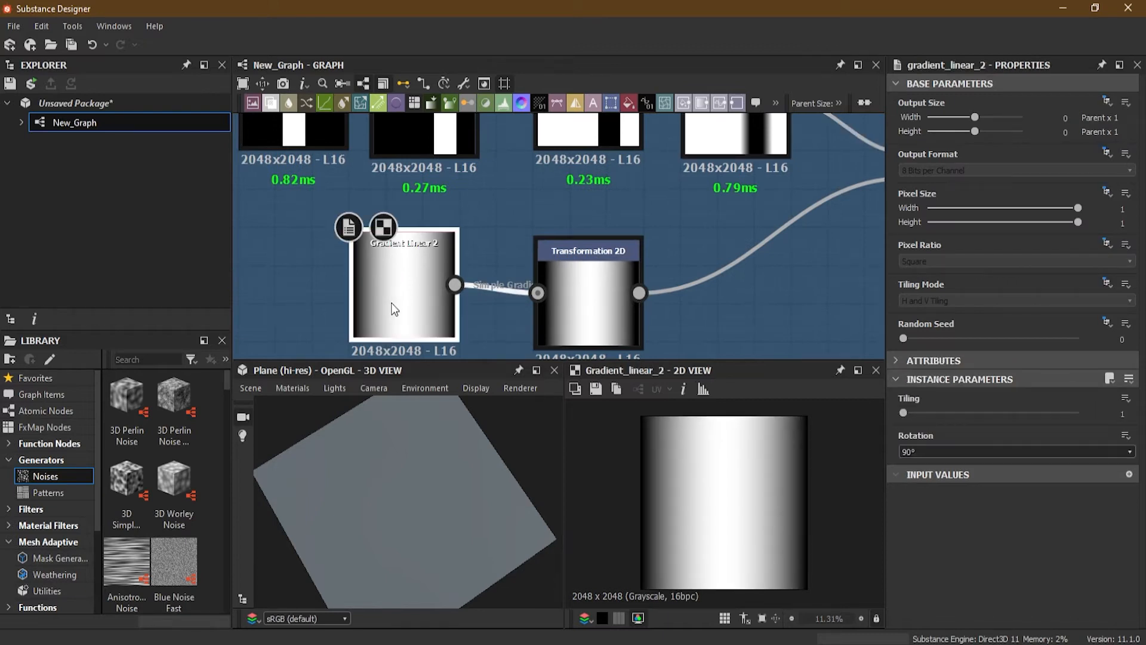
{"action": "double_click", "coordinate": [575, 320]}
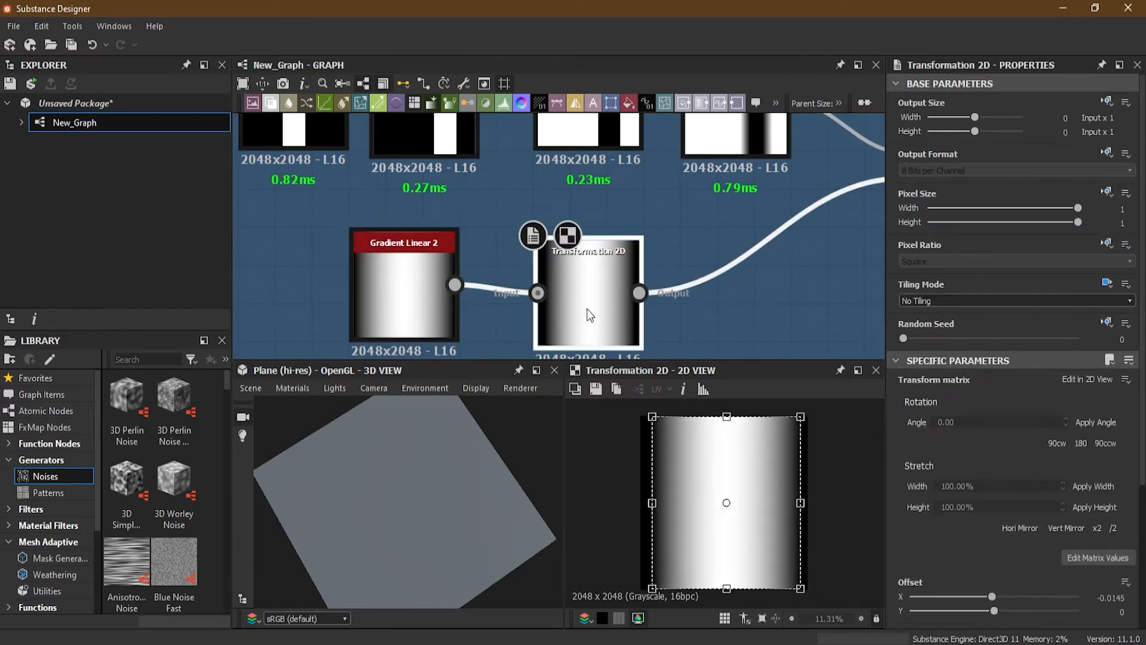
{"action": "middle_click_drag", "start_coordinate": [723, 189], "coordinate": [383, 283]}
{"action": "scroll", "coordinate": [449, 250], "scroll_direction": "up", "scroll_amount": 1}
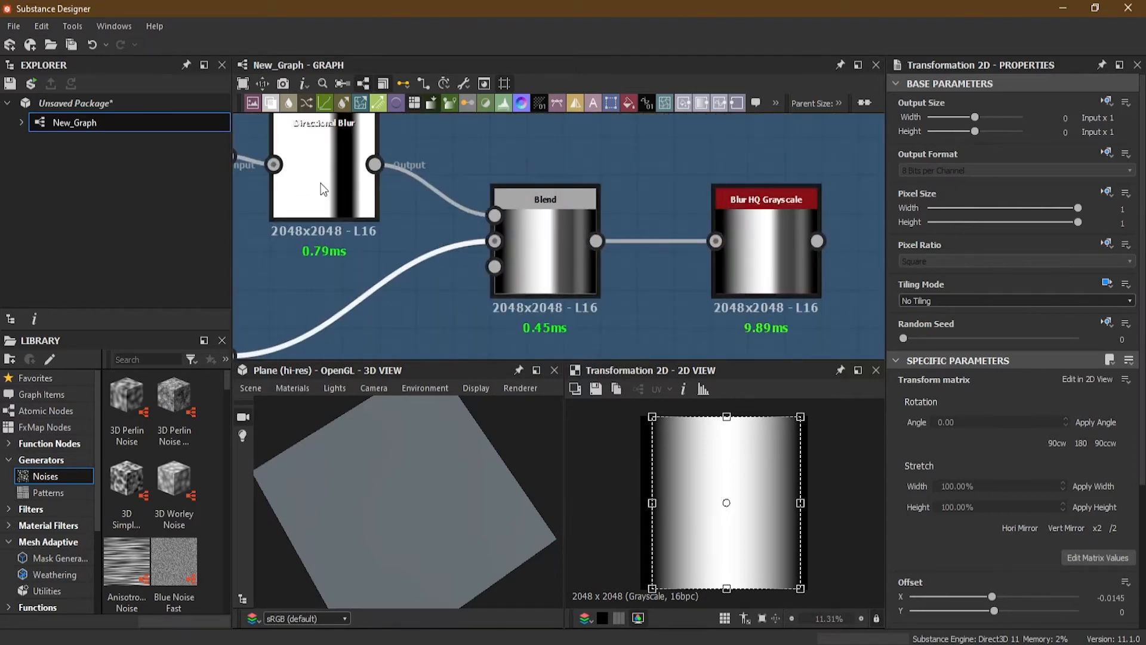
{"action": "double_click", "coordinate": [545, 244]}
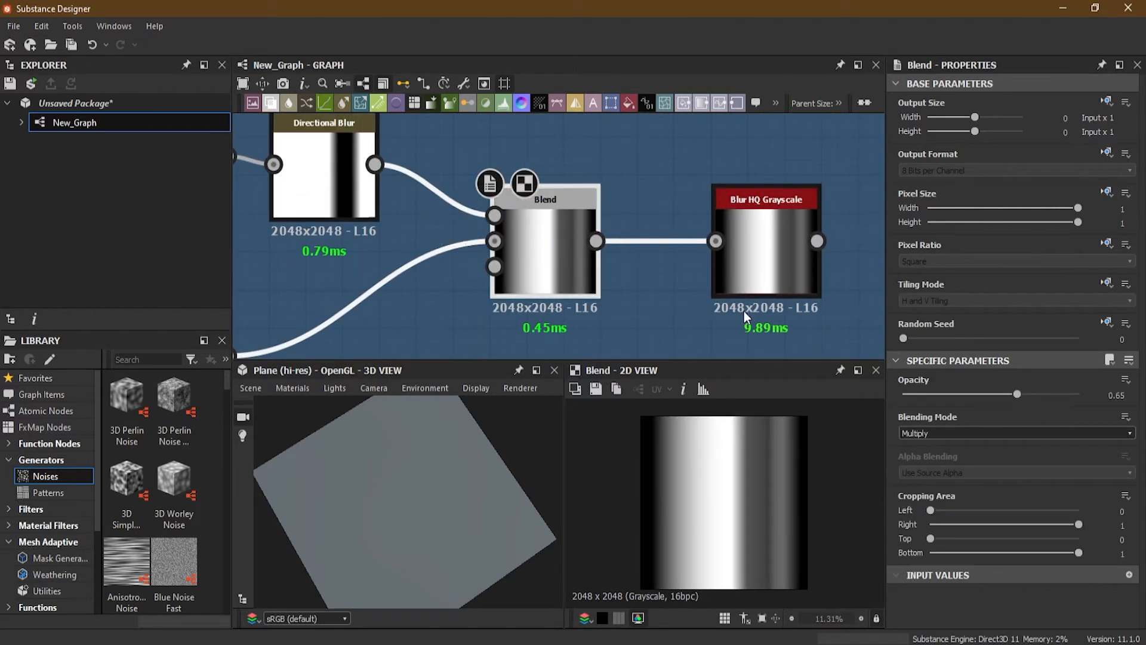
{"action": "middle_click_drag", "start_coordinate": [690, 305], "coordinate": [523, 313]}
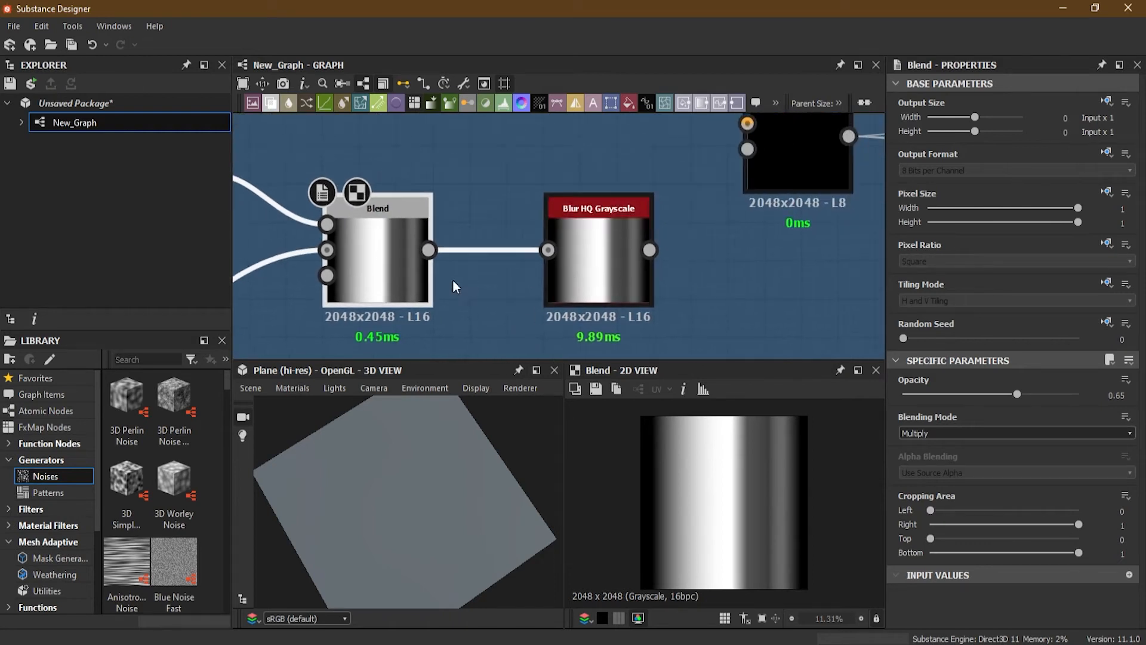
{"action": "double_click", "coordinate": [611, 266]}
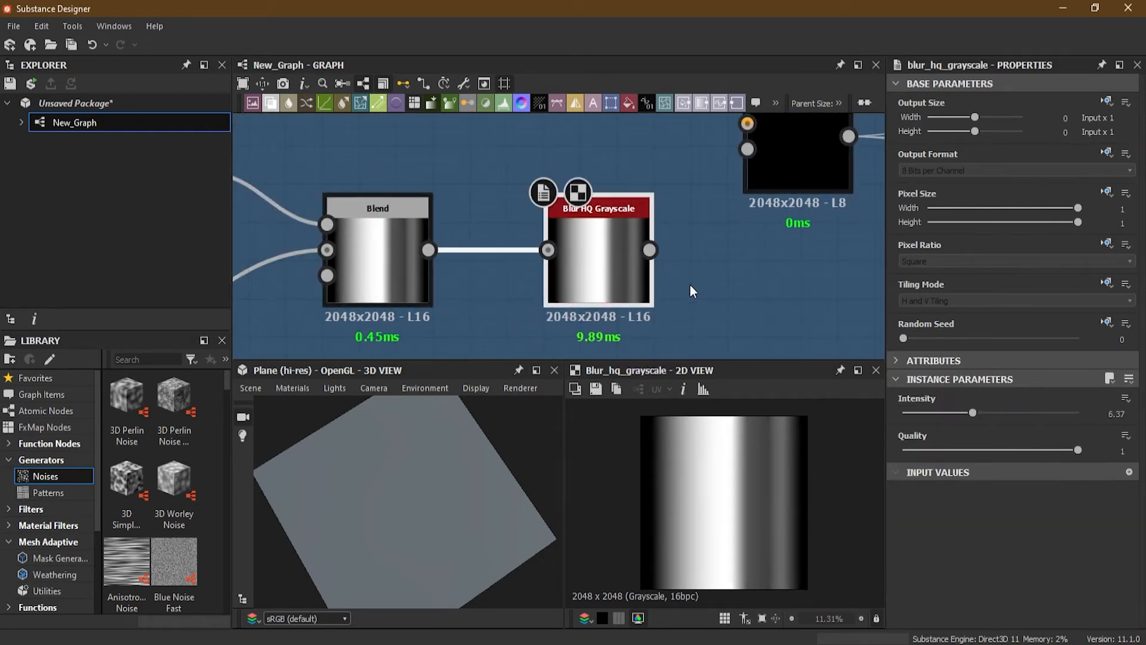
{"action": "scroll", "coordinate": [598, 251], "scroll_direction": "up", "scroll_amount": 3}
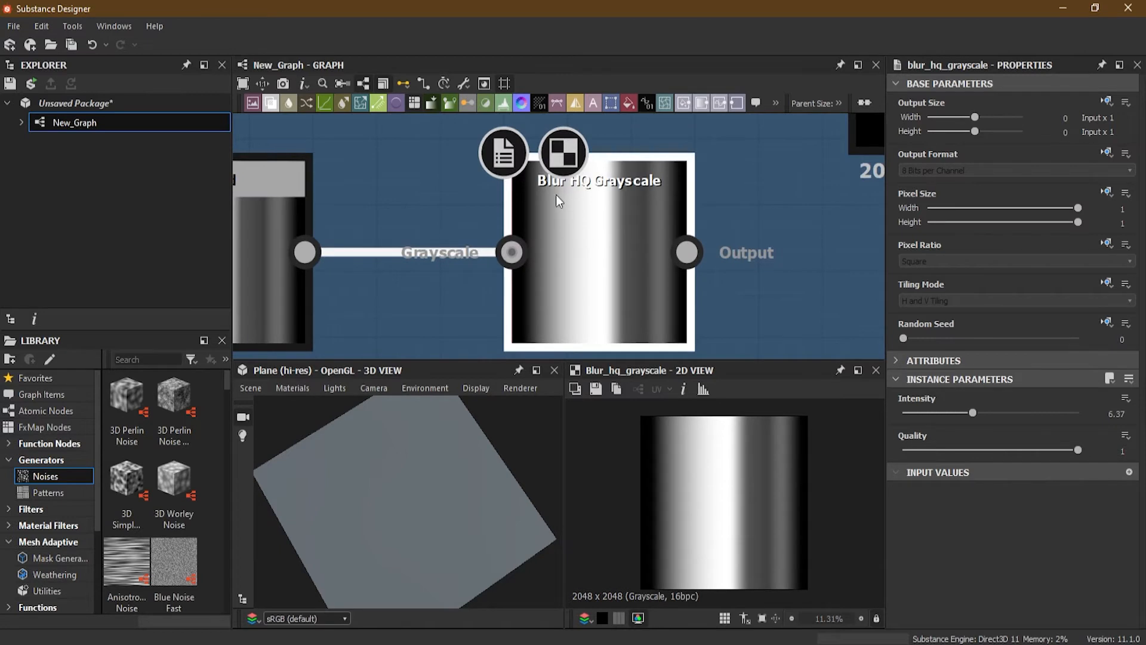
{"action": "scroll", "coordinate": [632, 189], "scroll_direction": "down", "scroll_amount": 4}
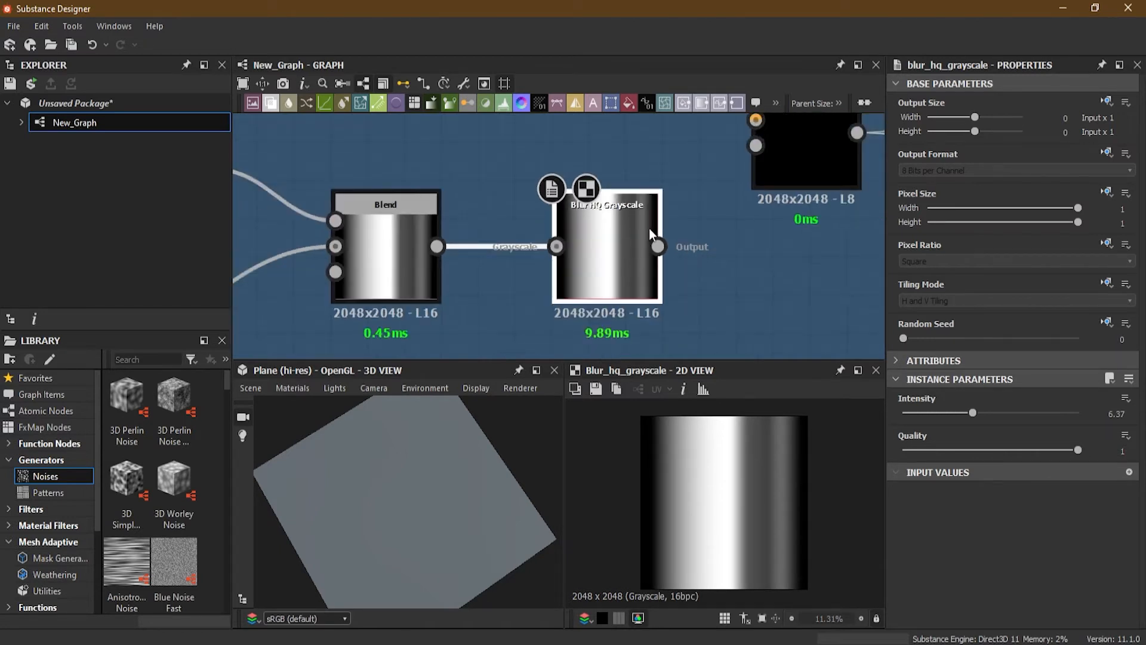
Step: Connect the bar Shape node's output to the Directional Warp's Input
{"action": "middle_click_drag", "start_coordinate": [647, 233], "coordinate": [547, 315]}
{"action": "middle_click_drag", "start_coordinate": [553, 252], "coordinate": [550, 327]}
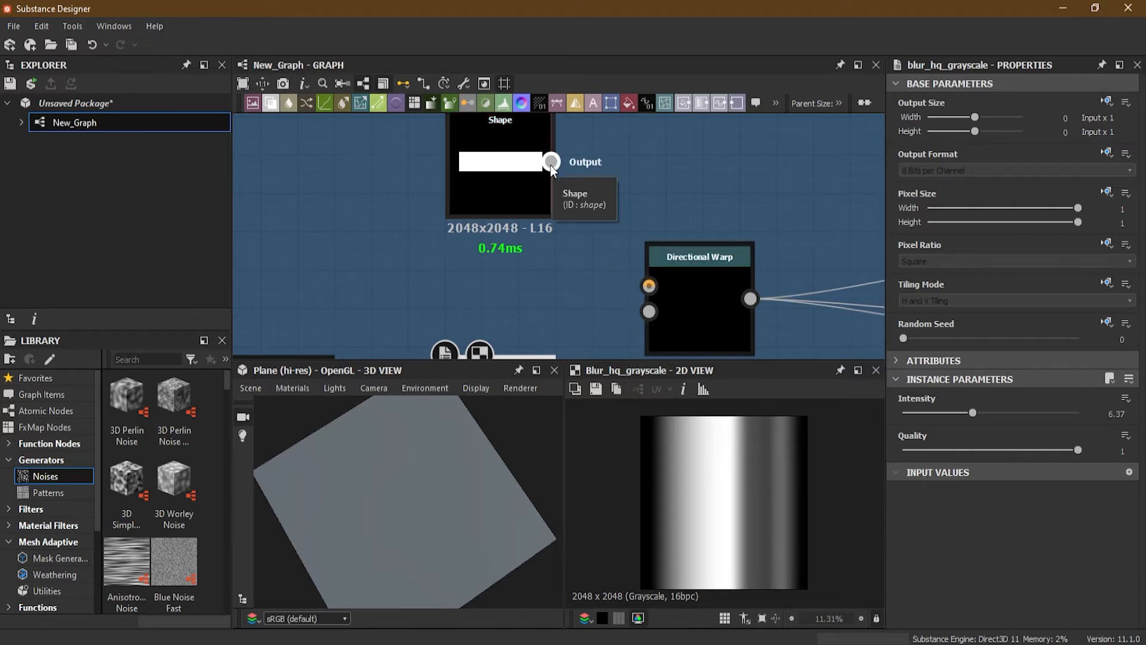
{"action": "left_click_drag", "start_coordinate": [551, 162], "coordinate": [636, 288]}
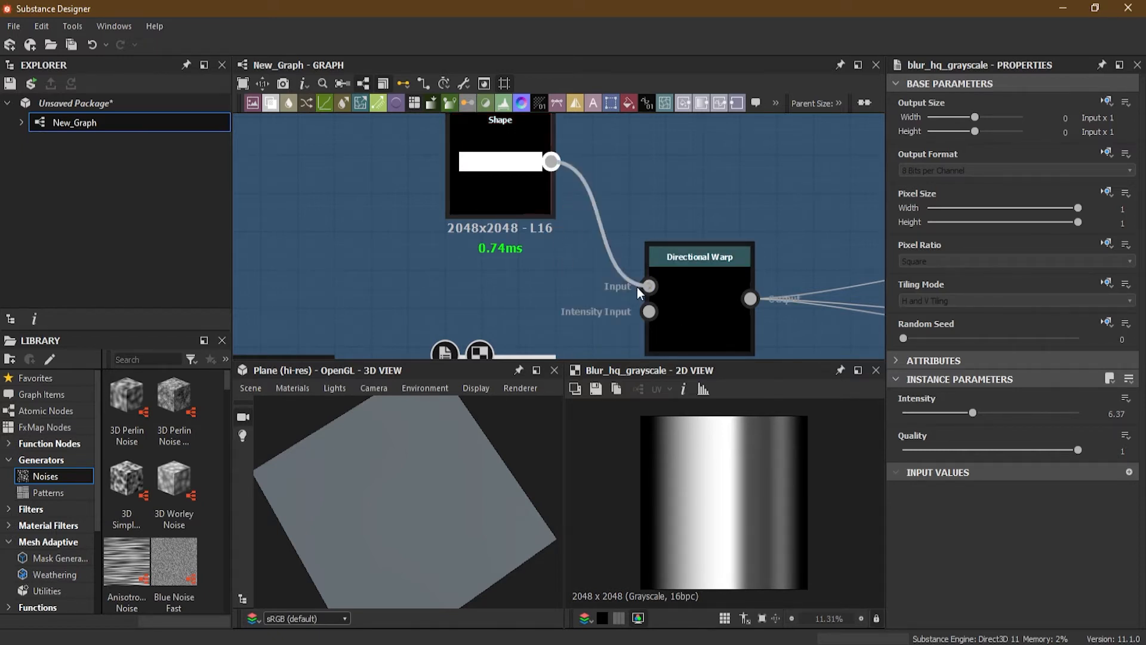
Step: Move the Directional Warp up and connect the Blur HQ Grayscale output to its Intensity Input
{"action": "middle_click_drag", "start_coordinate": [682, 274], "coordinate": [676, 226]}
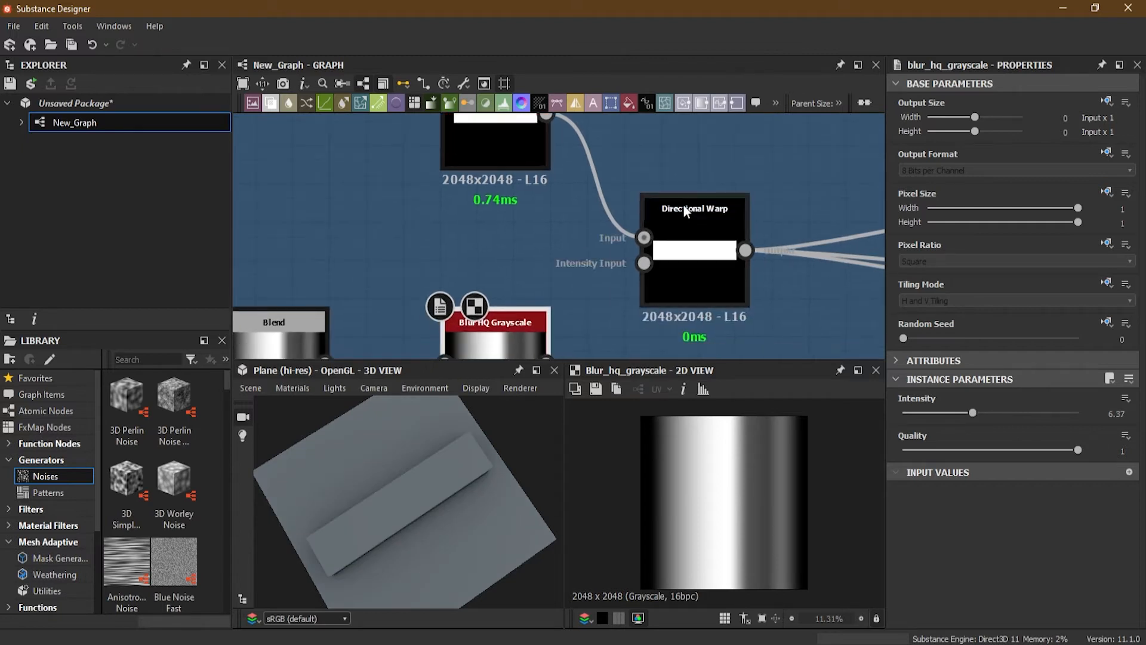
{"action": "left_click", "coordinate": [682, 205]}
{"action": "middle_click_drag", "start_coordinate": [617, 266], "coordinate": [610, 237]}
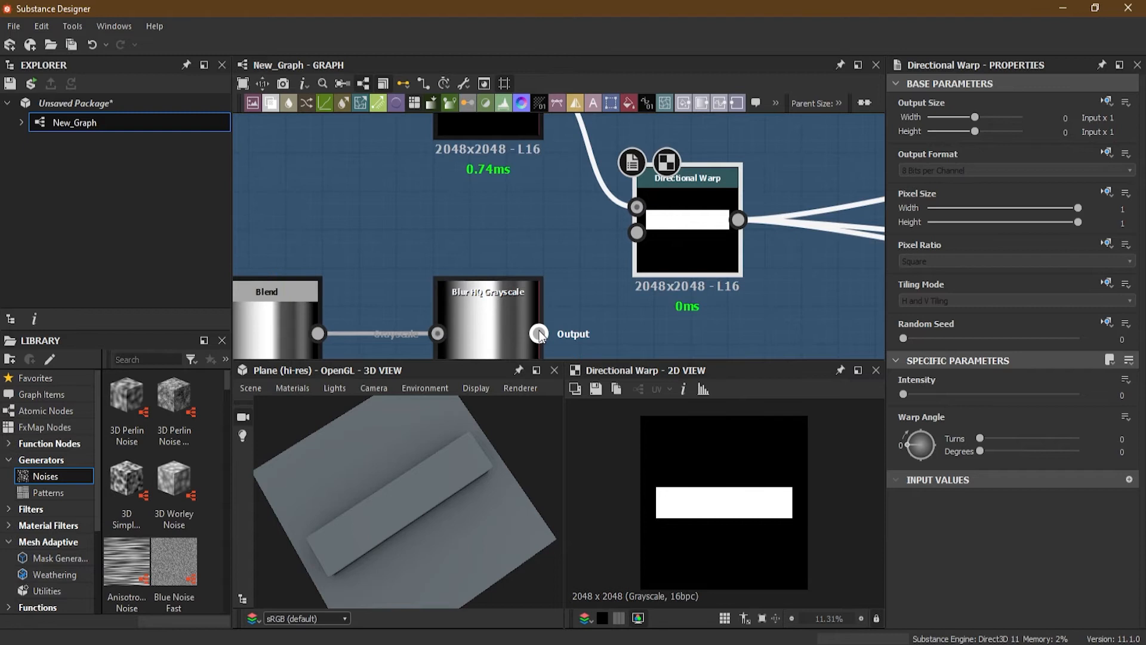
{"action": "left_click_drag", "start_coordinate": [538, 333], "coordinate": [636, 232]}
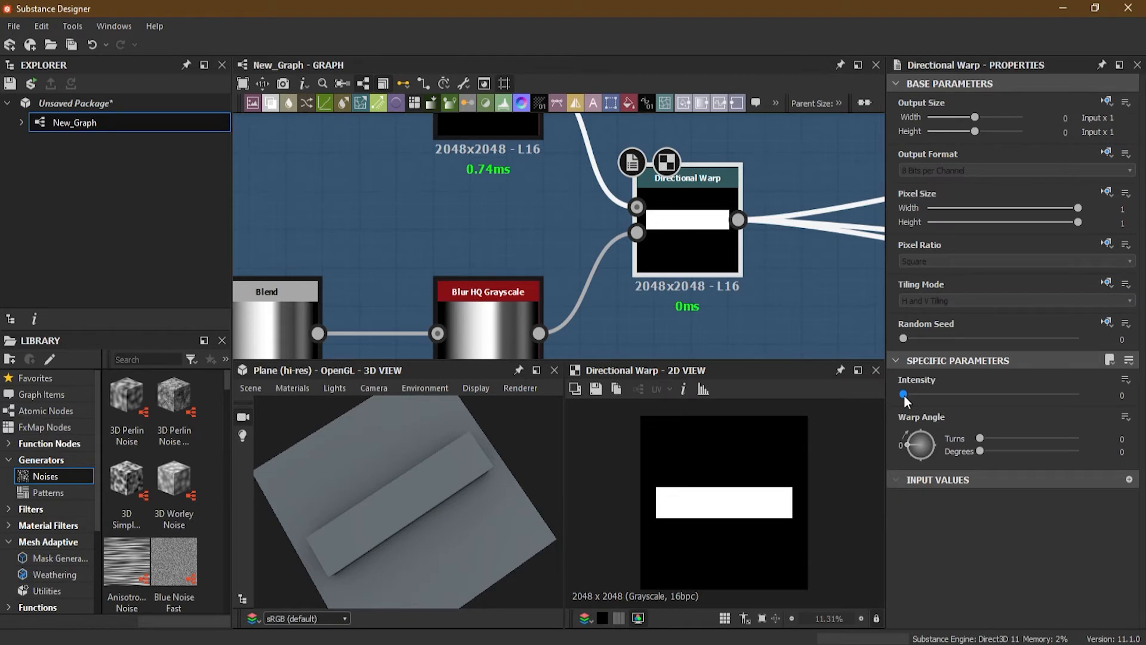
Step: Set the Directional Warp's Intensity to 40
{"action": "middle_click_drag", "start_coordinate": [549, 292], "coordinate": [599, 173]}
{"action": "scroll", "coordinate": [474, 275], "scroll_direction": "up", "scroll_amount": 3}
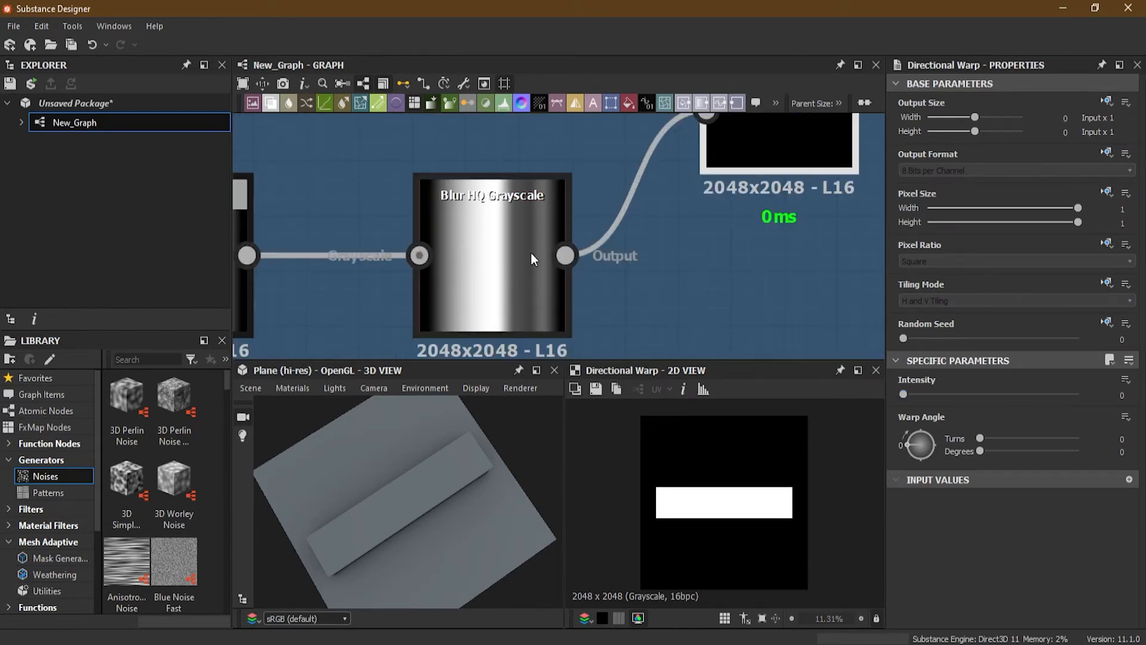
{"action": "middle_click_drag", "start_coordinate": [657, 247], "coordinate": [584, 307]}
{"action": "scroll", "coordinate": [579, 307], "scroll_direction": "down", "scroll_amount": 2}
{"action": "scroll", "coordinate": [579, 307], "scroll_direction": "down", "scroll_amount": 2}
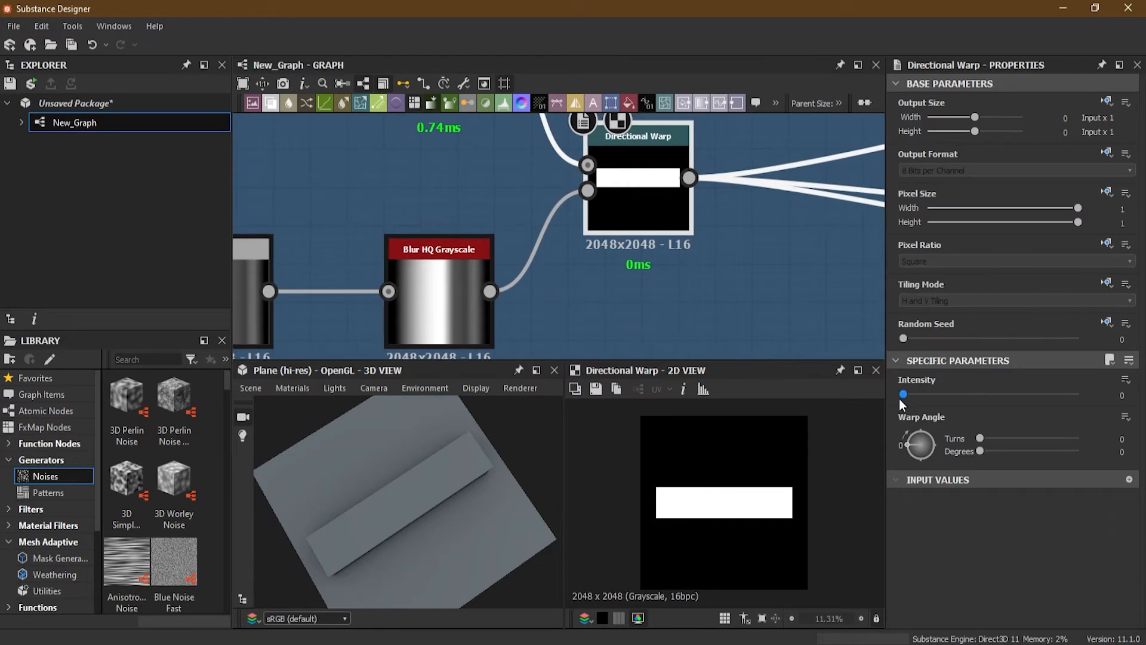
{"action": "left_click_drag", "start_coordinate": [901, 395], "coordinate": [1088, 397]}
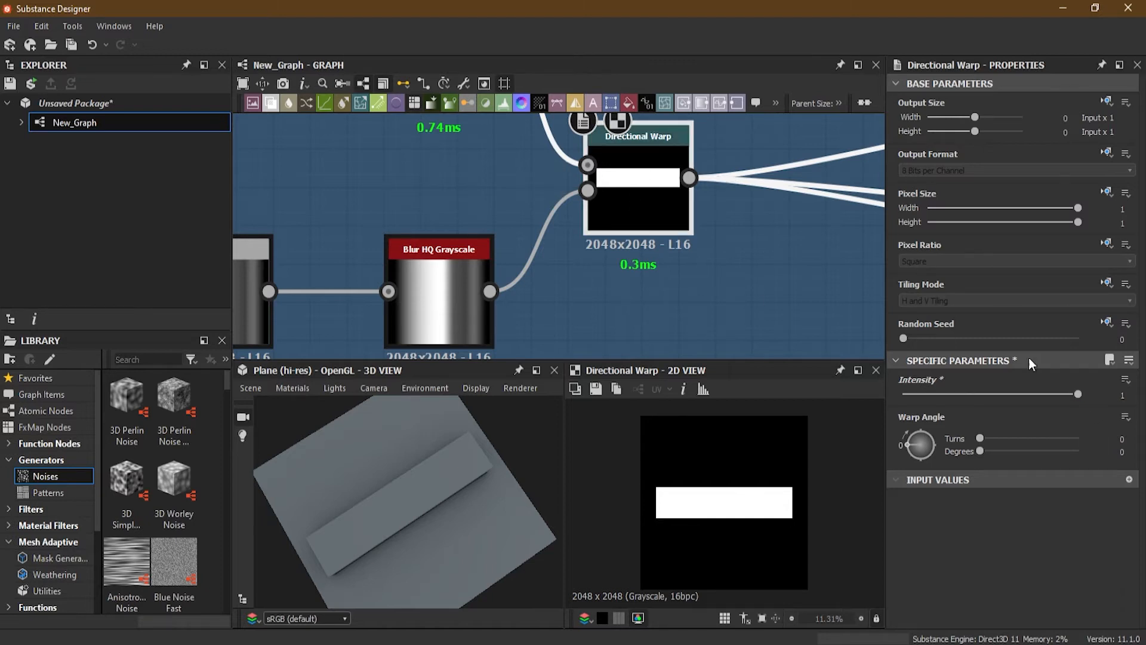
{"action": "double_click", "coordinate": [1110, 396]}
{"action": "type", "text": "40"}
{"action": "key", "text": "Return"}
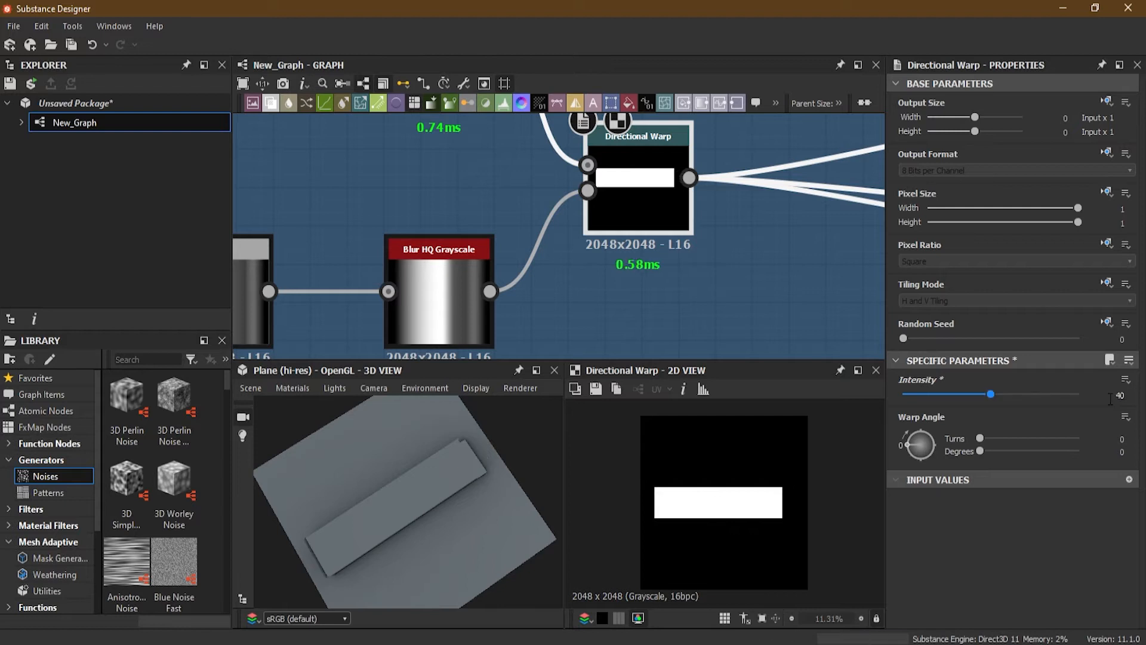
Step: Raise the Directional Warp's Intensity to about 58 and rotate its Warp Angle to about 94 degrees
{"action": "left_click_drag", "start_coordinate": [990, 394], "coordinate": [1029, 398]}
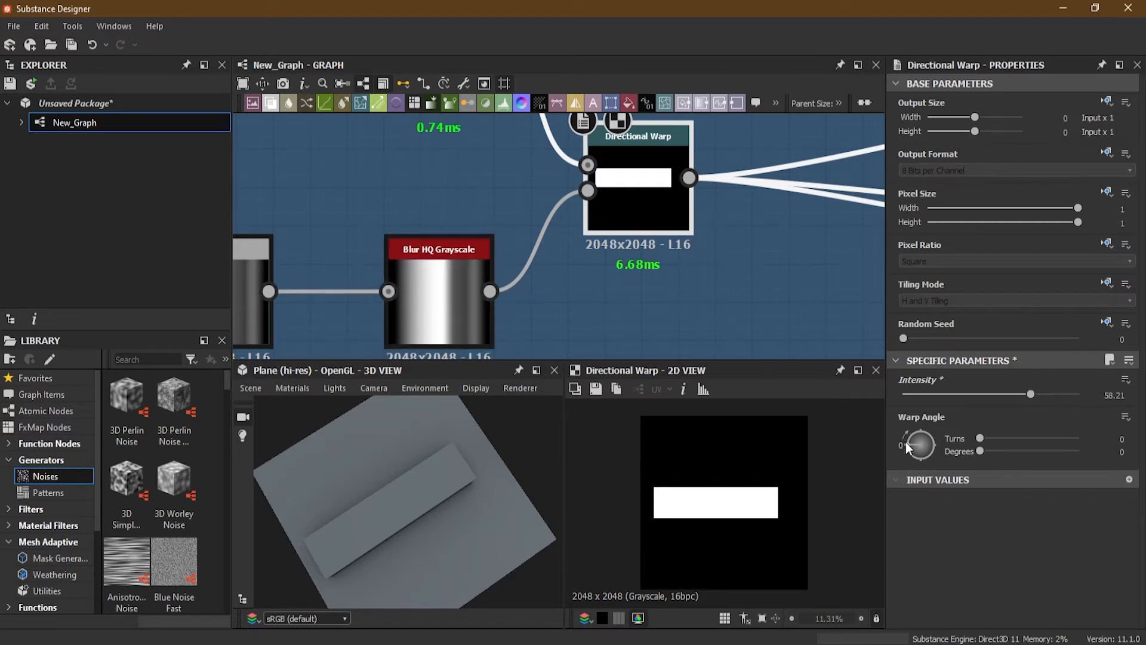
{"action": "left_click_drag", "start_coordinate": [905, 442], "coordinate": [922, 426]}
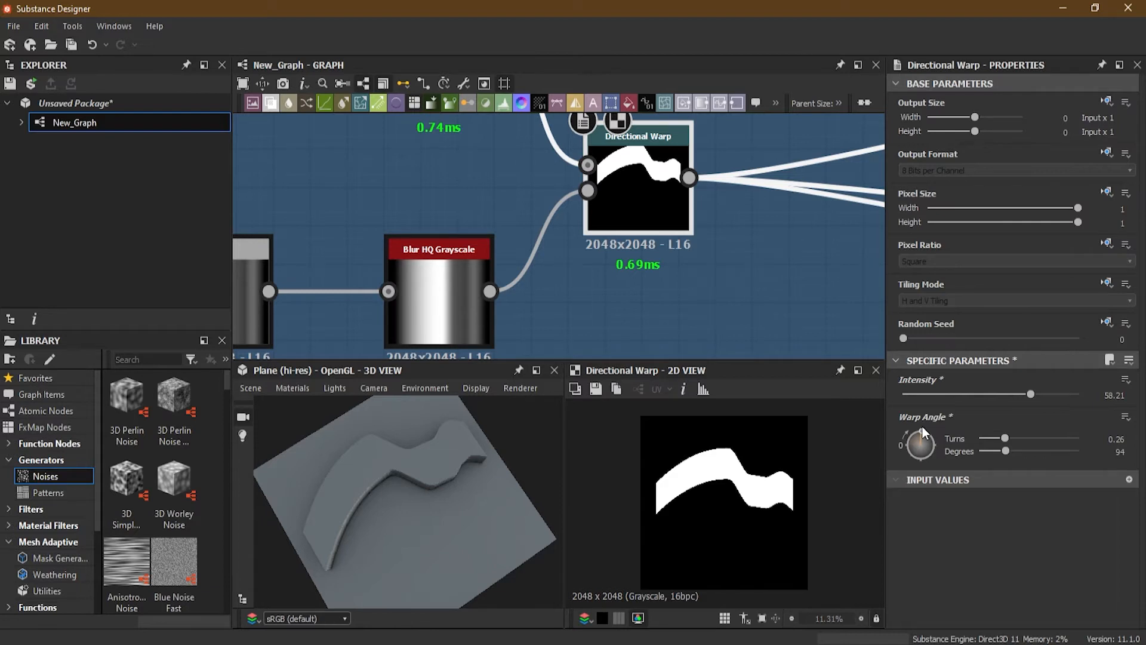
Step: Add an Edge Detect node next to the Directional Warp
{"action": "scroll", "coordinate": [625, 152], "scroll_direction": "up", "scroll_amount": 4}
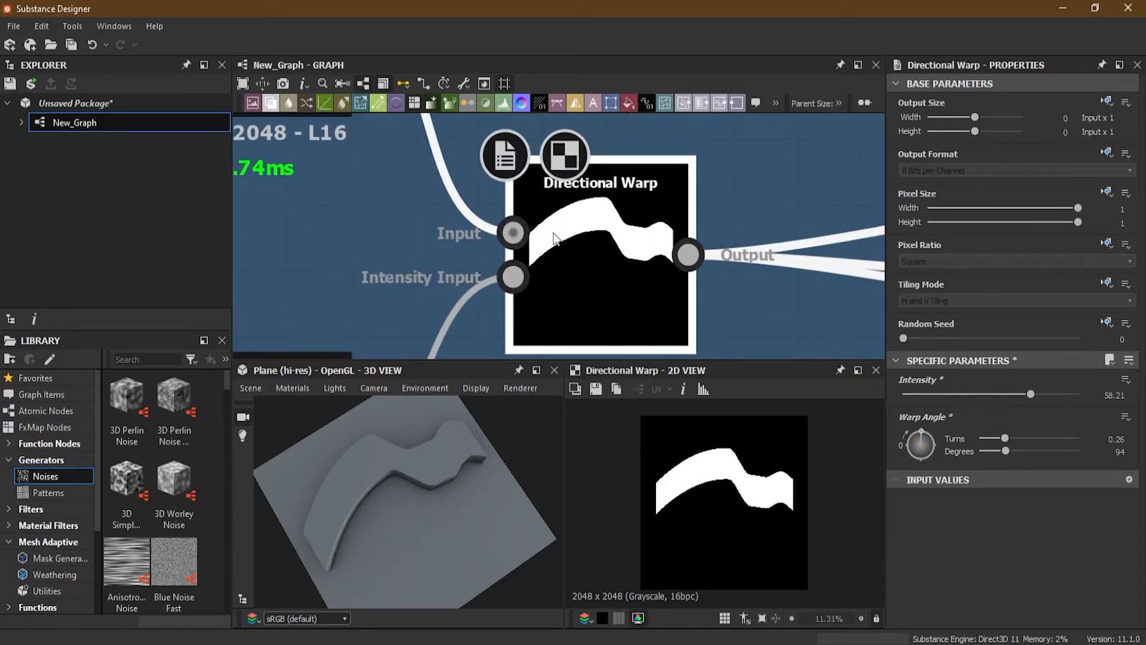
{"action": "middle_click_drag", "start_coordinate": [509, 258], "coordinate": [541, 235]}
{"action": "scroll", "coordinate": [615, 177], "scroll_direction": "down", "scroll_amount": 2}
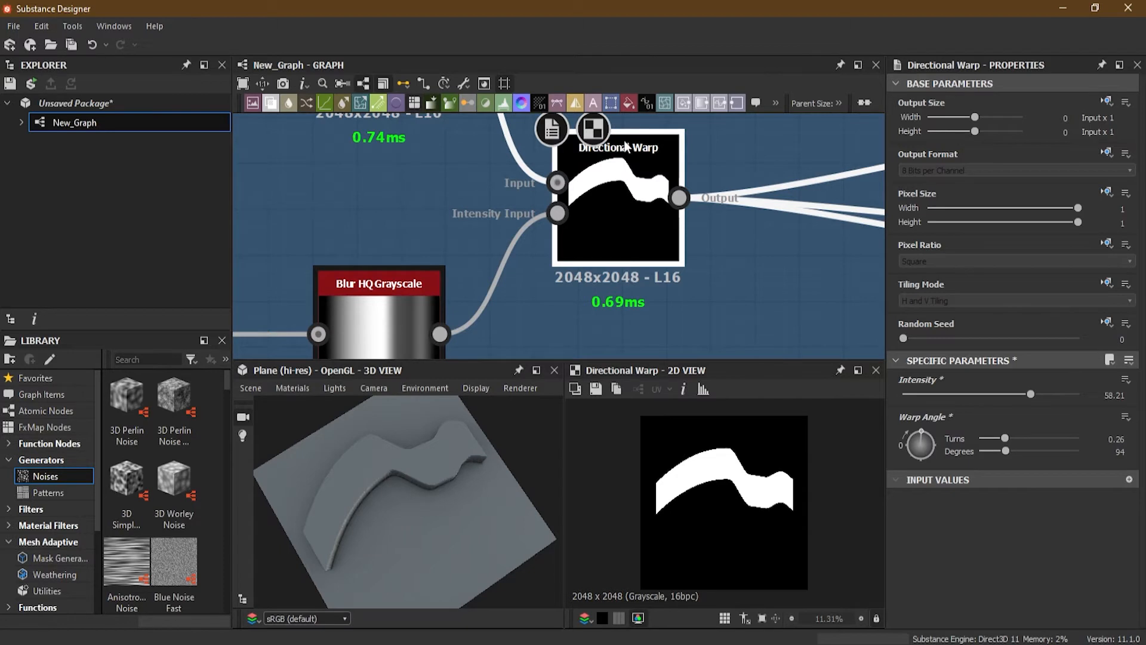
{"action": "middle_click_drag", "start_coordinate": [487, 250], "coordinate": [486, 218]}
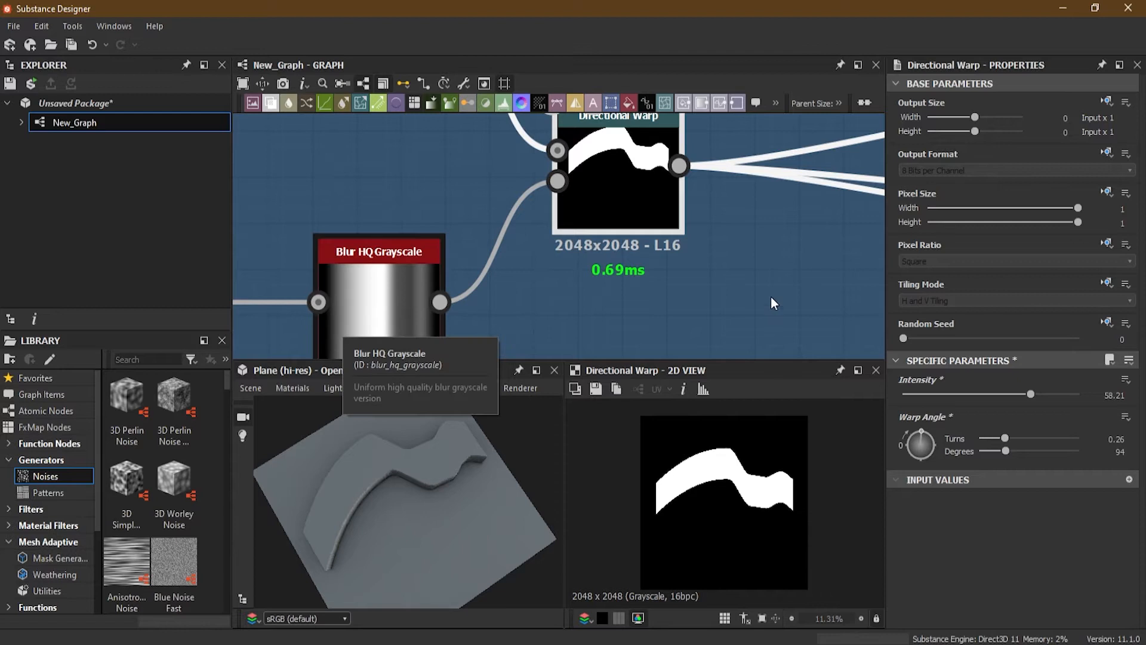
{"action": "middle_click_drag", "start_coordinate": [721, 218], "coordinate": [530, 249]}
{"action": "scroll", "coordinate": [594, 260], "scroll_direction": "down", "scroll_amount": 2}
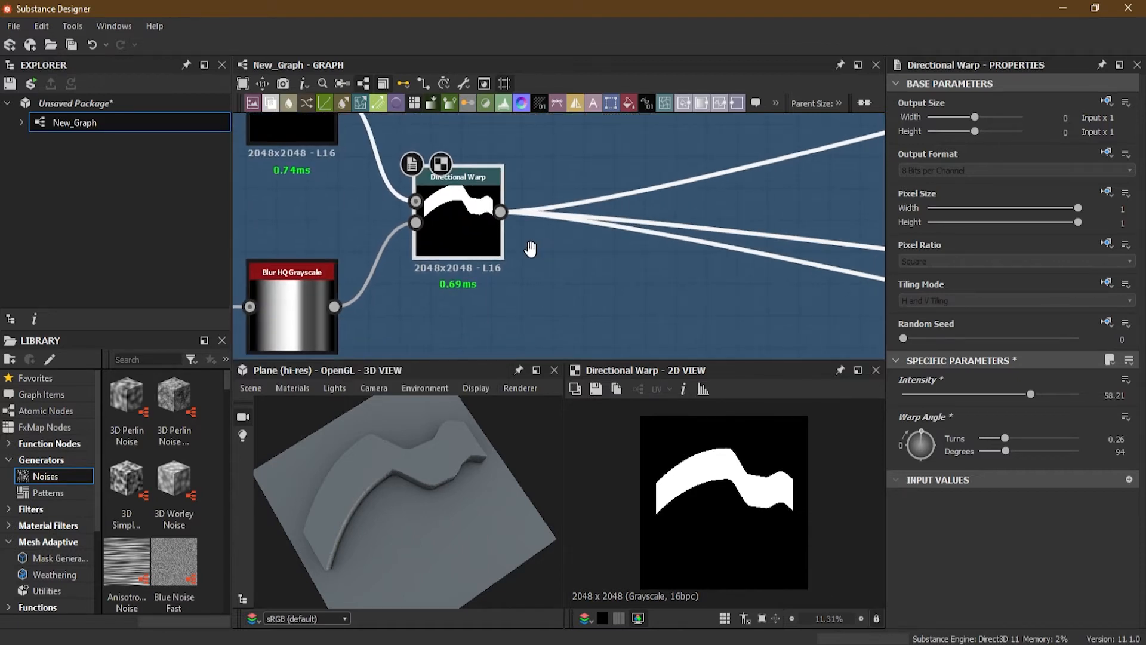
{"action": "key", "text": "space"}
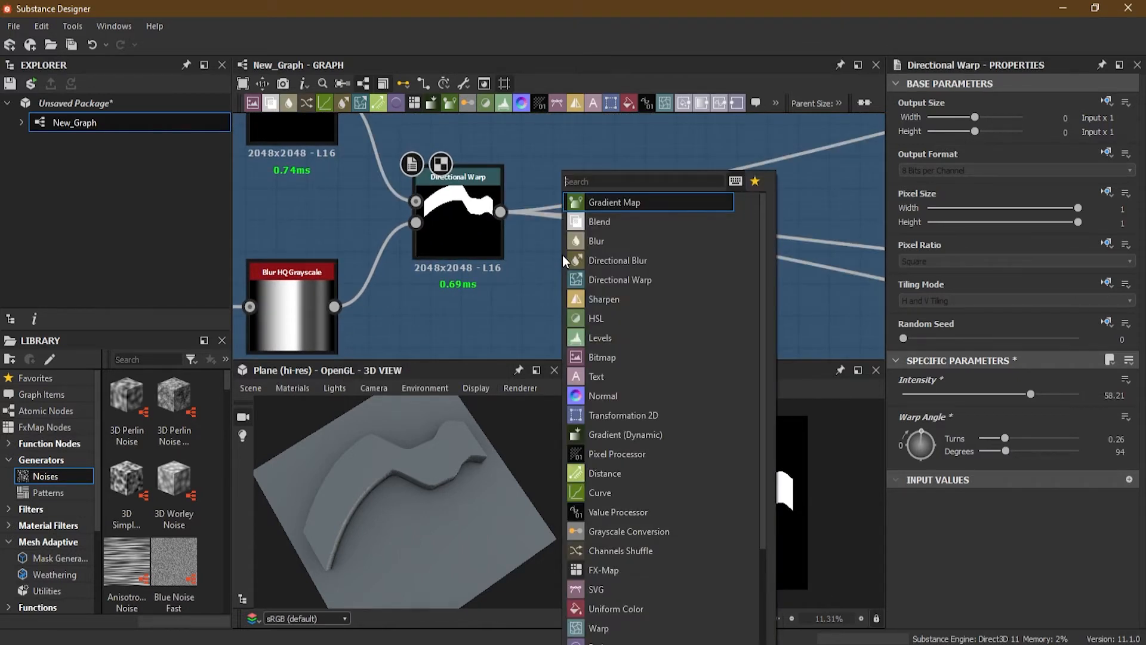
{"action": "type", "text": "edge"}
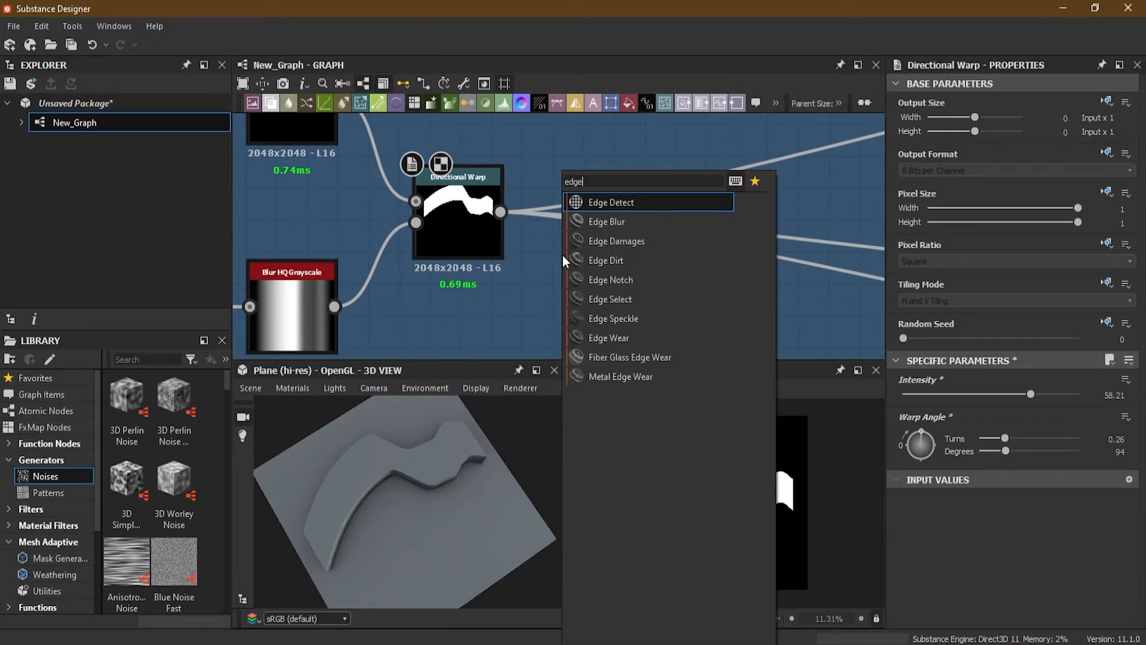
{"action": "left_click", "coordinate": [631, 204]}
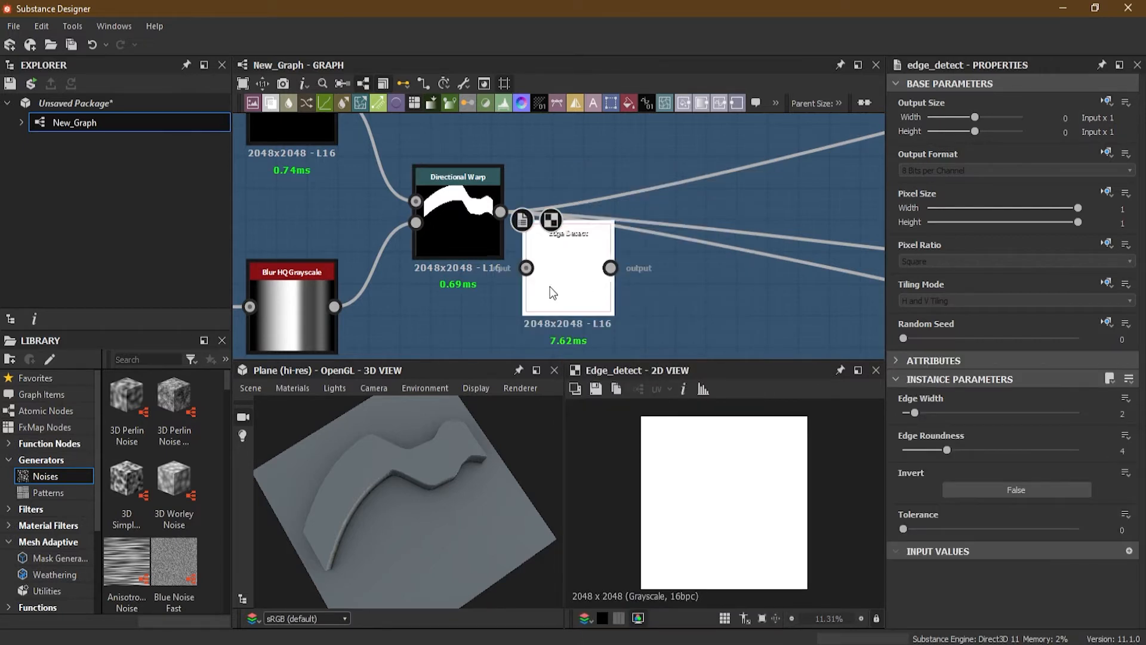
{"action": "left_click_drag", "start_coordinate": [548, 290], "coordinate": [609, 290]}
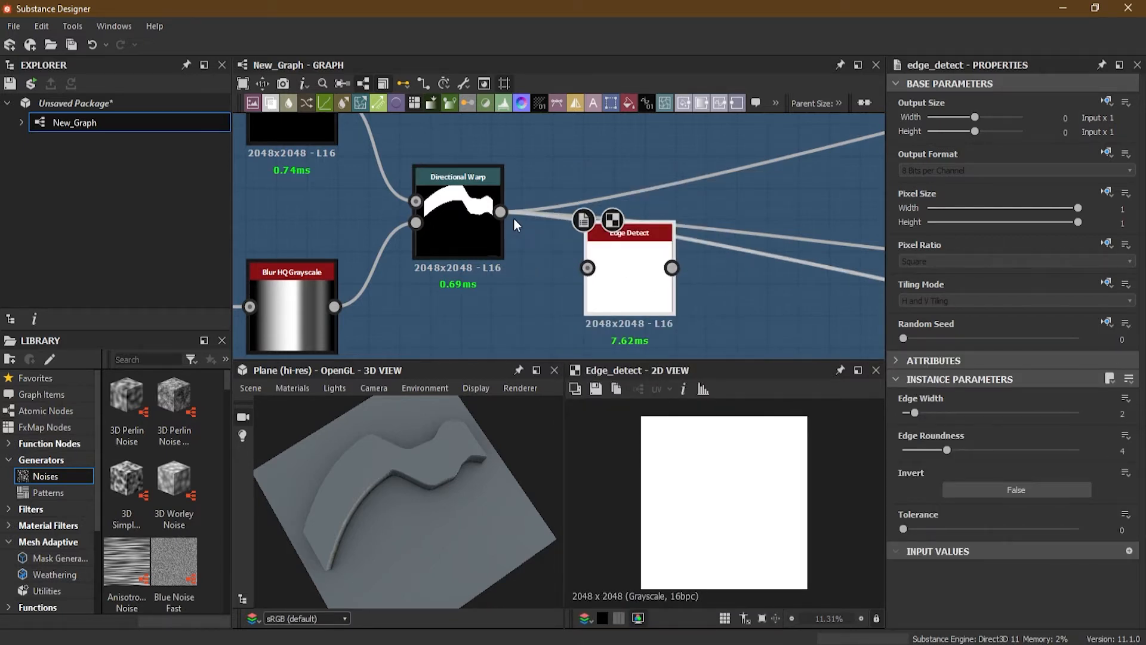
Step: Connect the Directional Warp output to the Edge Detect input and move the Edge Detect node up
{"action": "left_click_drag", "start_coordinate": [500, 213], "coordinate": [671, 268], "text": "shift"}
{"action": "left_click_drag", "start_coordinate": [500, 212], "coordinate": [588, 268]}
{"action": "left_click_drag", "start_coordinate": [650, 298], "coordinate": [613, 235]}
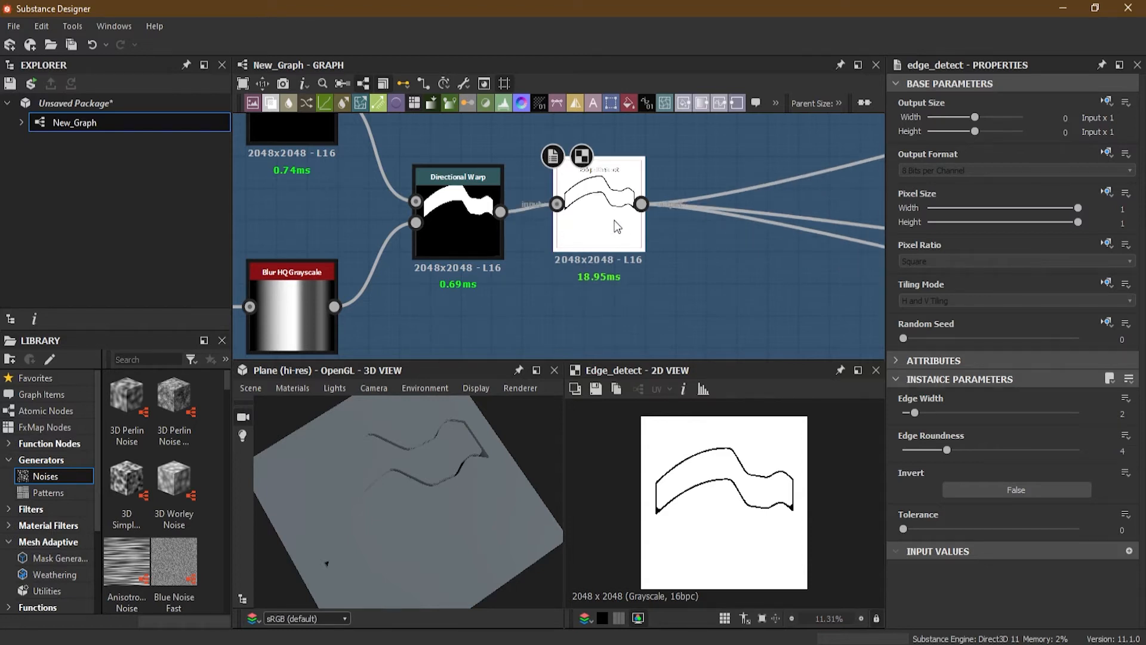
Step: Invert the Edge Detect and set its Edge Width to about 2.22 and Edge Roundness to about 0.59
{"action": "left_click", "coordinate": [988, 493]}
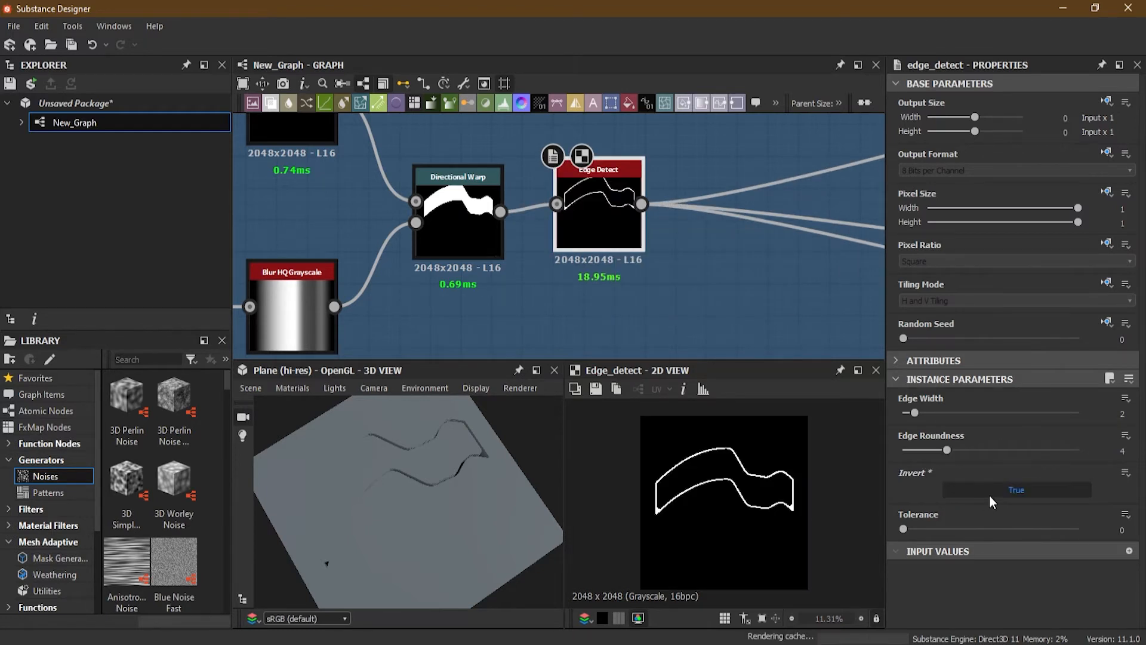
{"action": "mouse_move", "coordinate": [918, 410]}
{"action": "left_mouse_down"}
{"action": "mouse_move", "coordinate": [935, 413]}
{"action": "mouse_move", "coordinate": [936, 447]}
{"action": "mouse_move", "coordinate": [924, 450]}
{"action": "mouse_move", "coordinate": [1048, 447]}
{"action": "mouse_move", "coordinate": [909, 445]}
{"action": "mouse_move", "coordinate": [949, 410]}
{"action": "mouse_move", "coordinate": [998, 411]}
{"action": "mouse_move", "coordinate": [907, 420]}
{"action": "mouse_move", "coordinate": [917, 418]}
{"action": "left_mouse_up"}
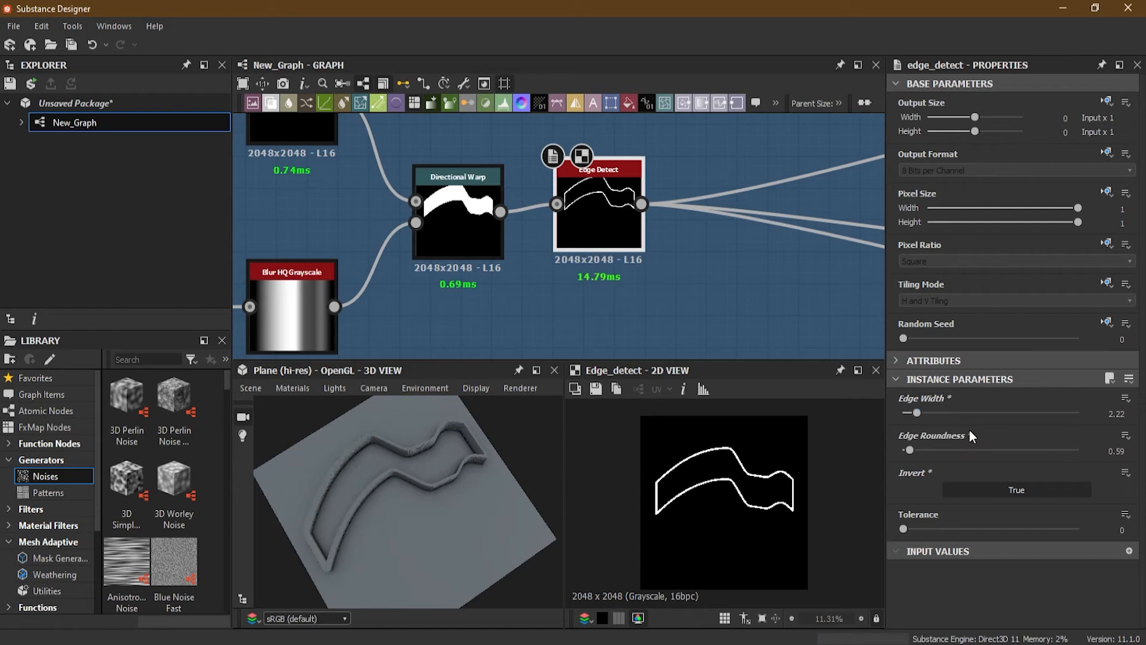
{"action": "left_click_drag", "start_coordinate": [601, 240], "coordinate": [631, 240]}
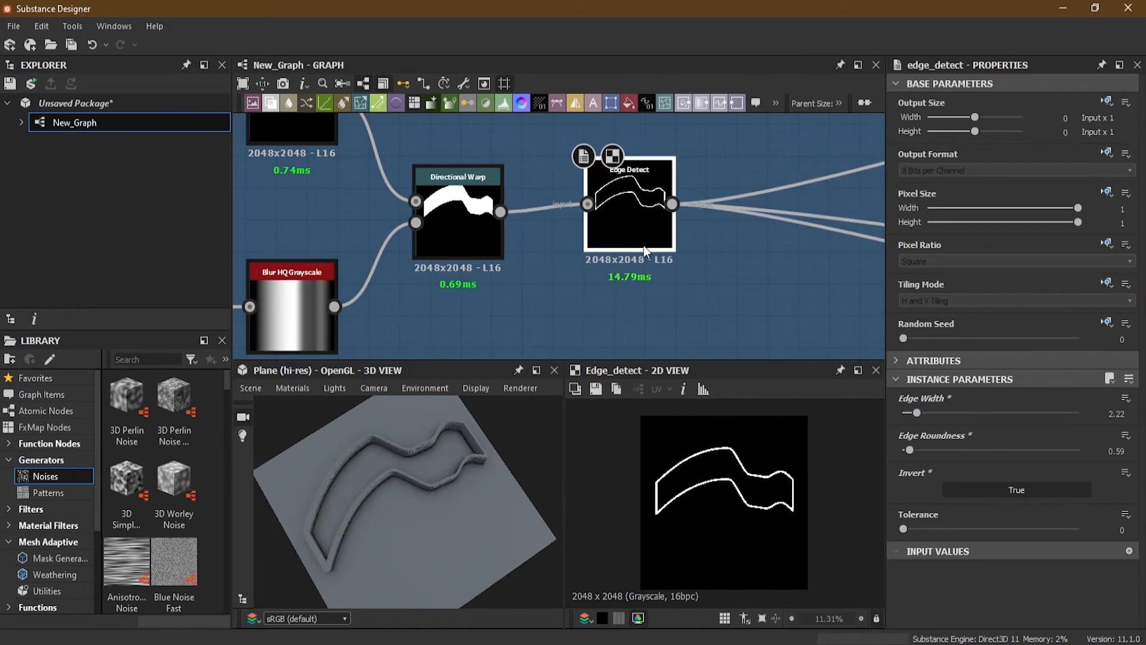
Step: Review the line example graph and the Directional Warp's Intensity and Warp Angle settings
{"action": "scroll", "coordinate": [504, 235], "scroll_direction": "down", "scroll_amount": 4}
{"action": "middle_click_drag", "start_coordinate": [464, 242], "coordinate": [597, 223]}
{"action": "middle_click_drag", "start_coordinate": [745, 241], "coordinate": [661, 247]}
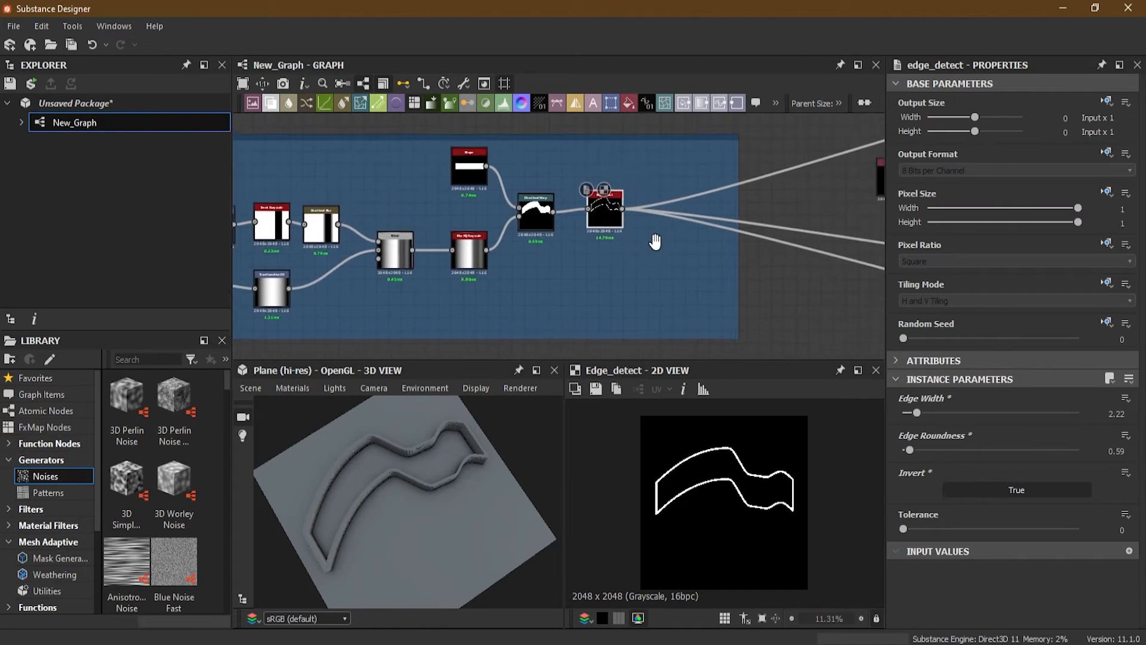
{"action": "scroll", "coordinate": [558, 213], "scroll_direction": "up", "scroll_amount": 2}
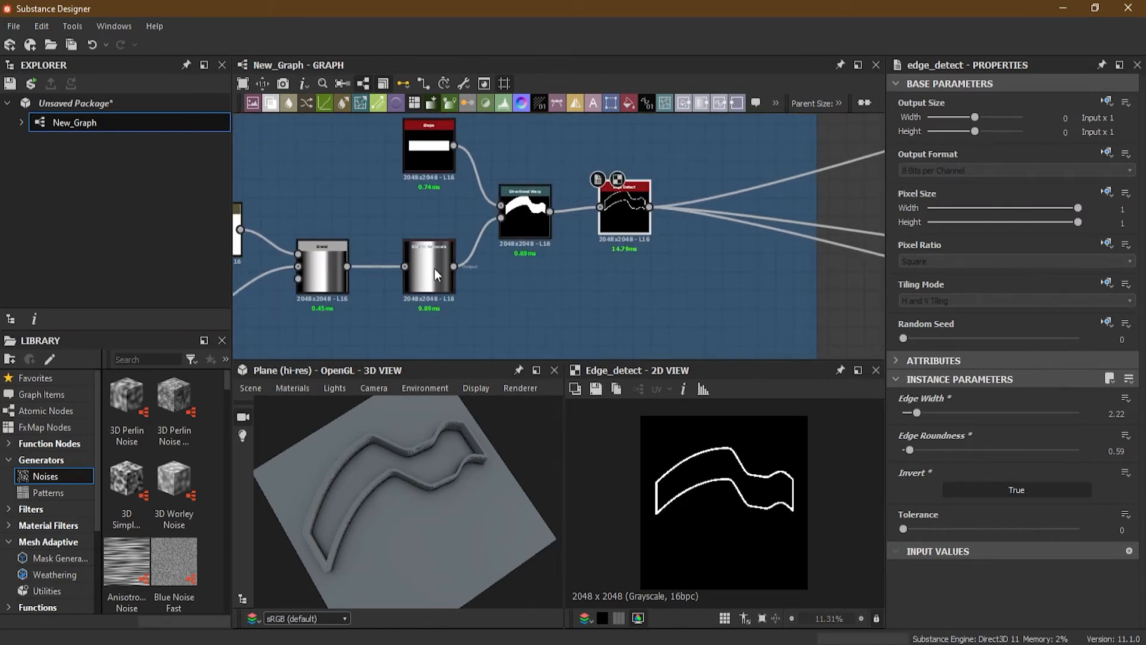
{"action": "scroll", "coordinate": [434, 268], "scroll_direction": "up", "scroll_amount": 3}
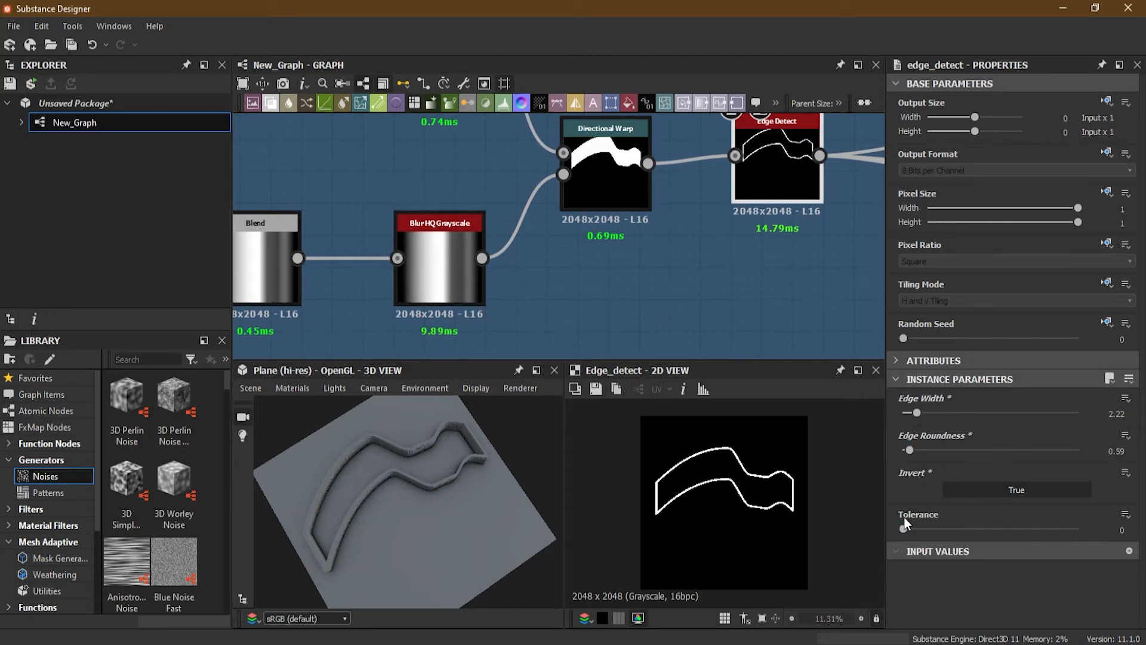
{"action": "left_click", "coordinate": [617, 188]}
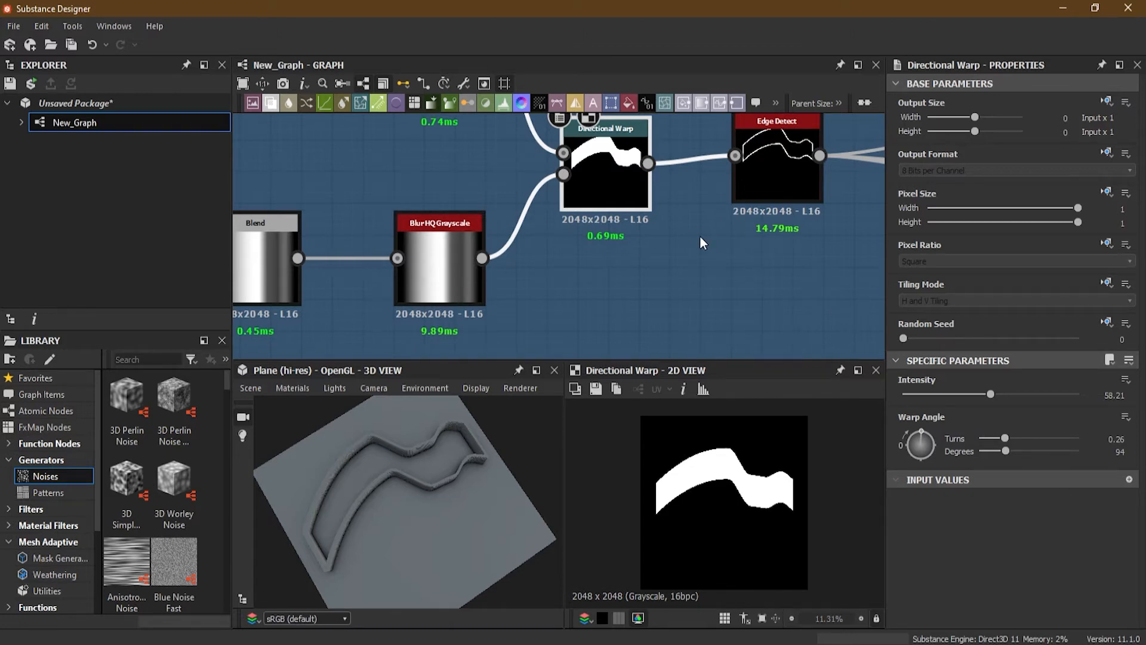
Step: Rearrange the Line and Shape Deformation frames around the Directional Warp frame in the graph
{"action": "scroll", "coordinate": [700, 237], "scroll_direction": "down", "scroll_amount": 5}
{"action": "middle_click_drag", "start_coordinate": [571, 255], "coordinate": [593, 260]}
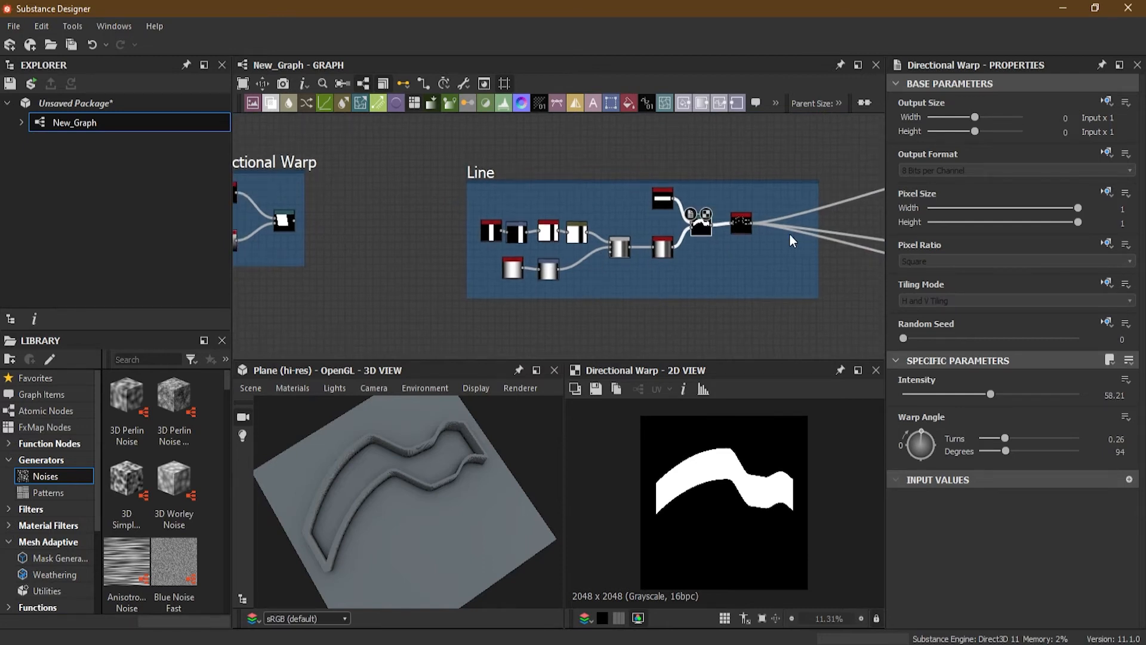
{"action": "scroll", "coordinate": [770, 237], "scroll_direction": "down", "scroll_amount": 2}
{"action": "middle_click_drag", "start_coordinate": [720, 300], "coordinate": [735, 232]}
{"action": "scroll", "coordinate": [724, 249], "scroll_direction": "down", "scroll_amount": 1}
{"action": "middle_click_drag", "start_coordinate": [661, 307], "coordinate": [529, 273]}
{"action": "left_click_drag", "start_coordinate": [476, 289], "coordinate": [544, 172]}
{"action": "middle_click_drag", "start_coordinate": [621, 176], "coordinate": [683, 214]}
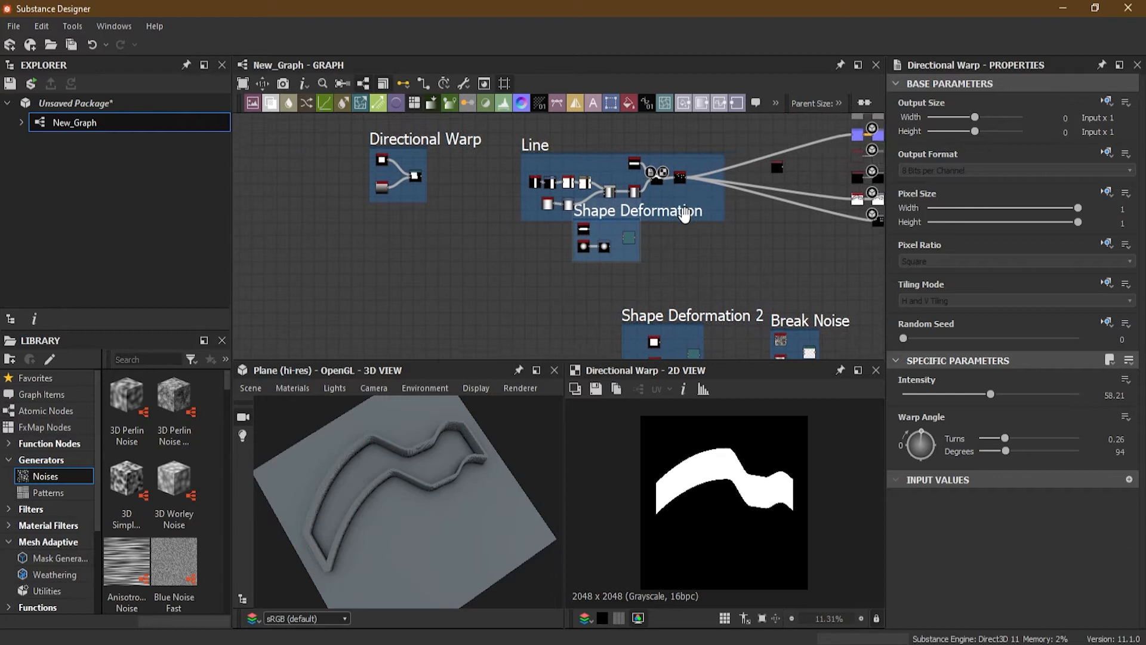
{"action": "scroll", "coordinate": [699, 185], "scroll_direction": "up", "scroll_amount": 3}
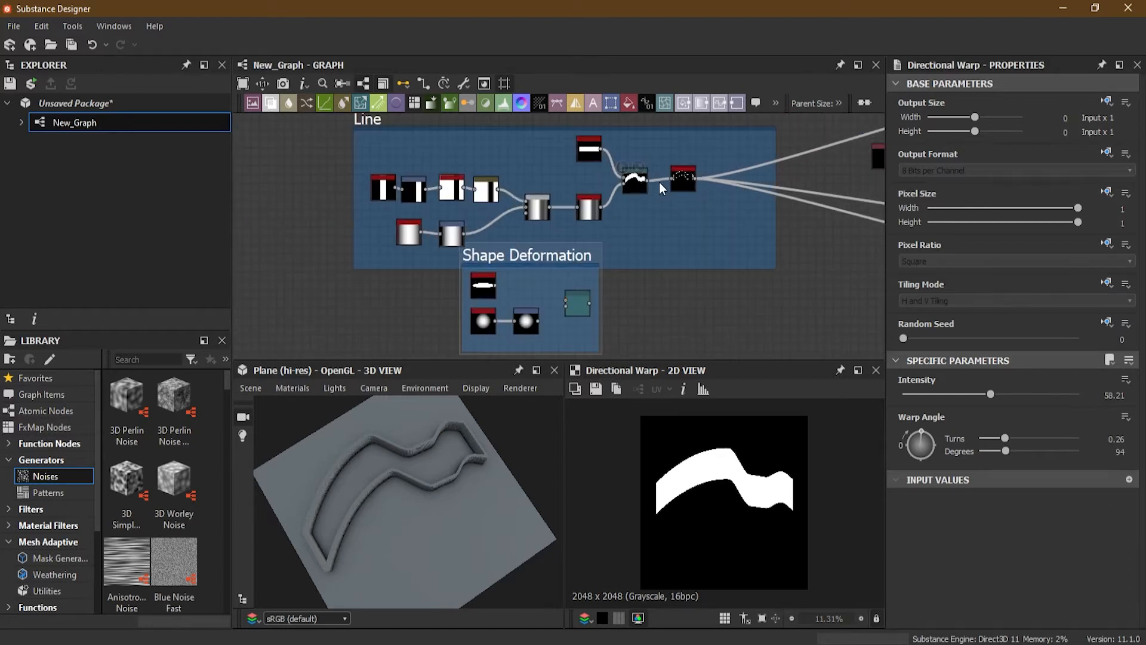
{"action": "left_click_drag", "start_coordinate": [695, 178], "coordinate": [589, 303], "text": "shift"}
{"action": "middle_click_drag", "start_coordinate": [668, 319], "coordinate": [748, 307]}
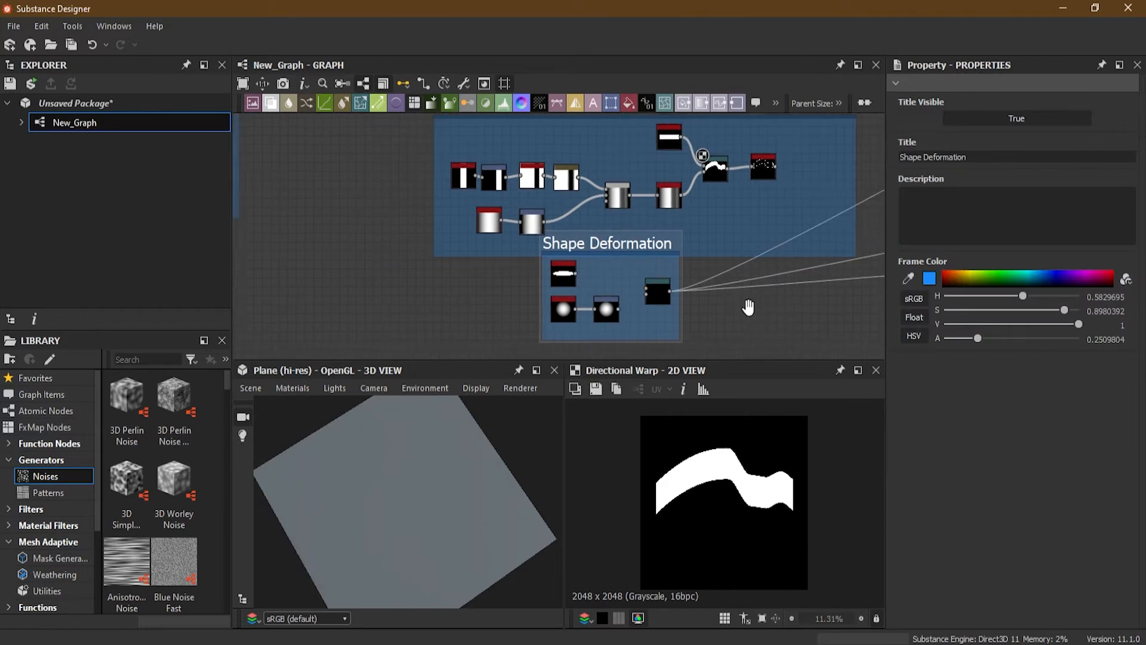
{"action": "scroll", "coordinate": [749, 308], "scroll_direction": "down", "scroll_amount": 3}
{"action": "left_click_drag", "start_coordinate": [621, 206], "coordinate": [304, 206]}
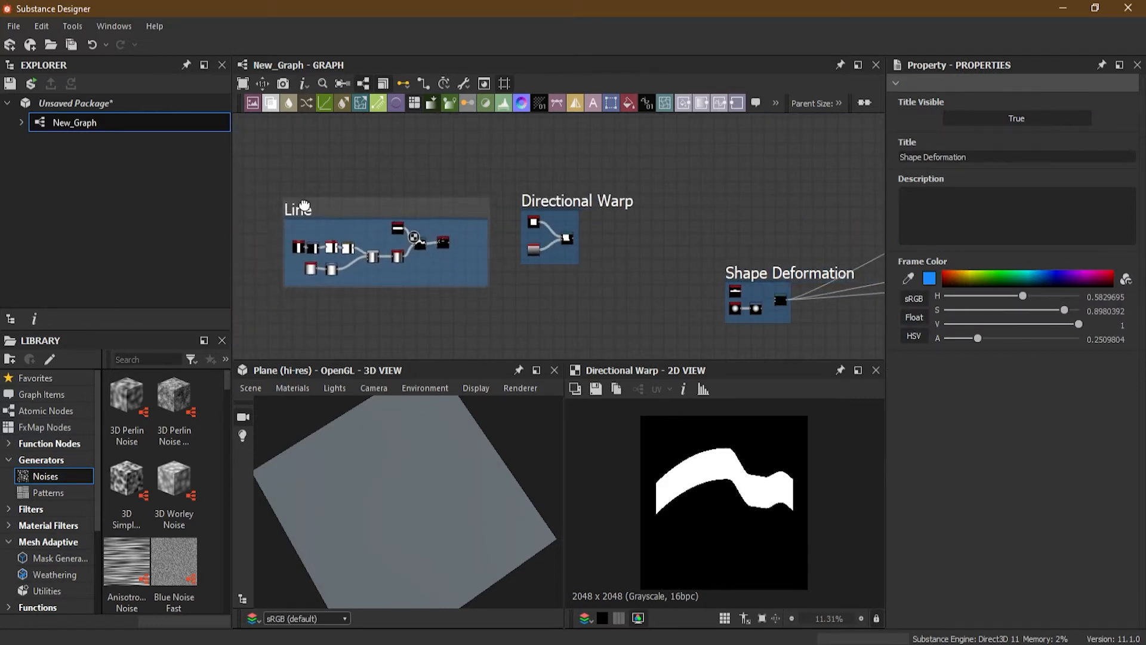
{"action": "middle_click_drag", "start_coordinate": [673, 280], "coordinate": [417, 265]}
Step: In the Shape Deformation frame, connect the ellipse Shape output to the Directional Warp's main input
{"action": "scroll", "coordinate": [553, 263], "scroll_direction": "up", "scroll_amount": 3}
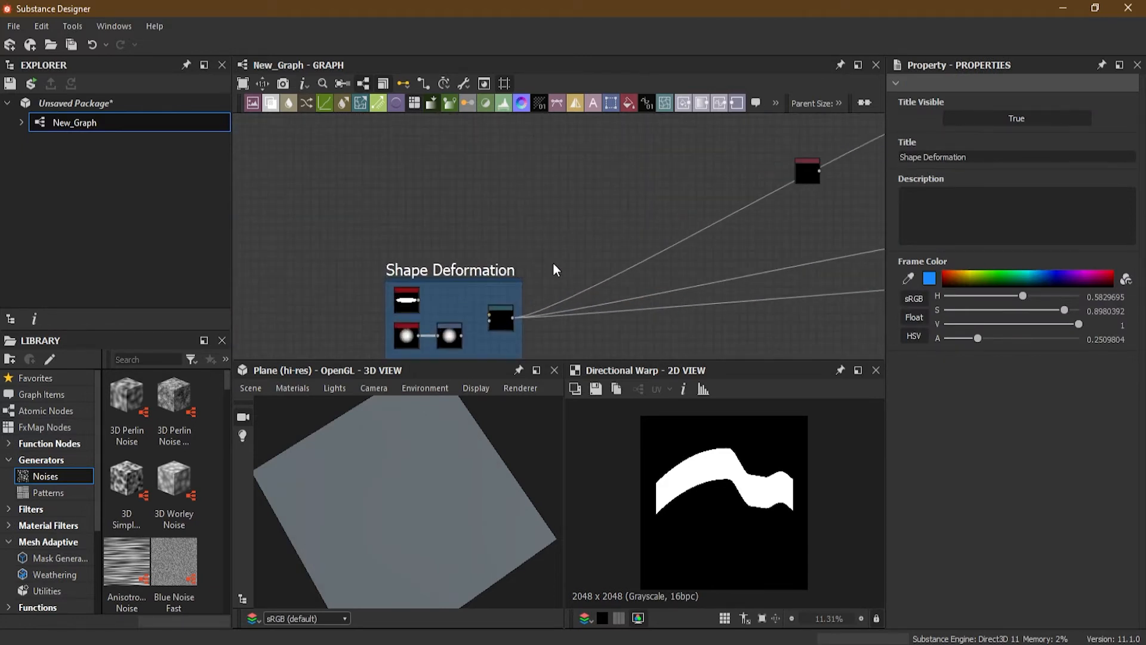
{"action": "middle_click_drag", "start_coordinate": [553, 262], "coordinate": [620, 157]}
{"action": "scroll", "coordinate": [631, 197], "scroll_direction": "up", "scroll_amount": 1}
{"action": "middle_click_drag", "start_coordinate": [630, 197], "coordinate": [609, 235]}
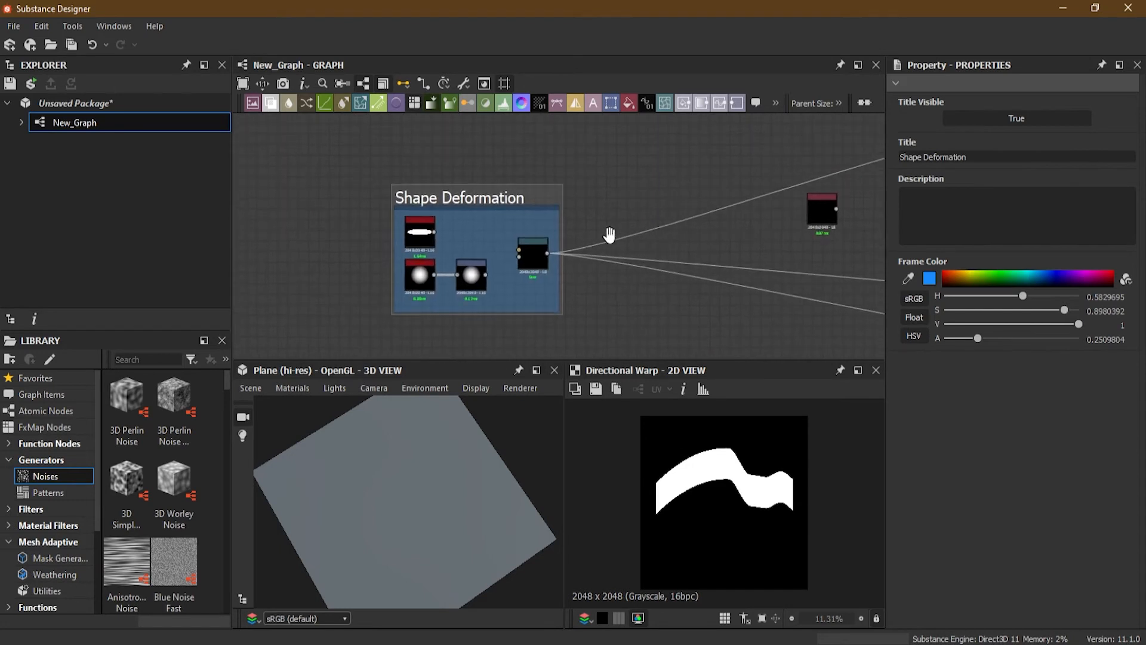
{"action": "scroll", "coordinate": [426, 260], "scroll_direction": "up", "scroll_amount": 2}
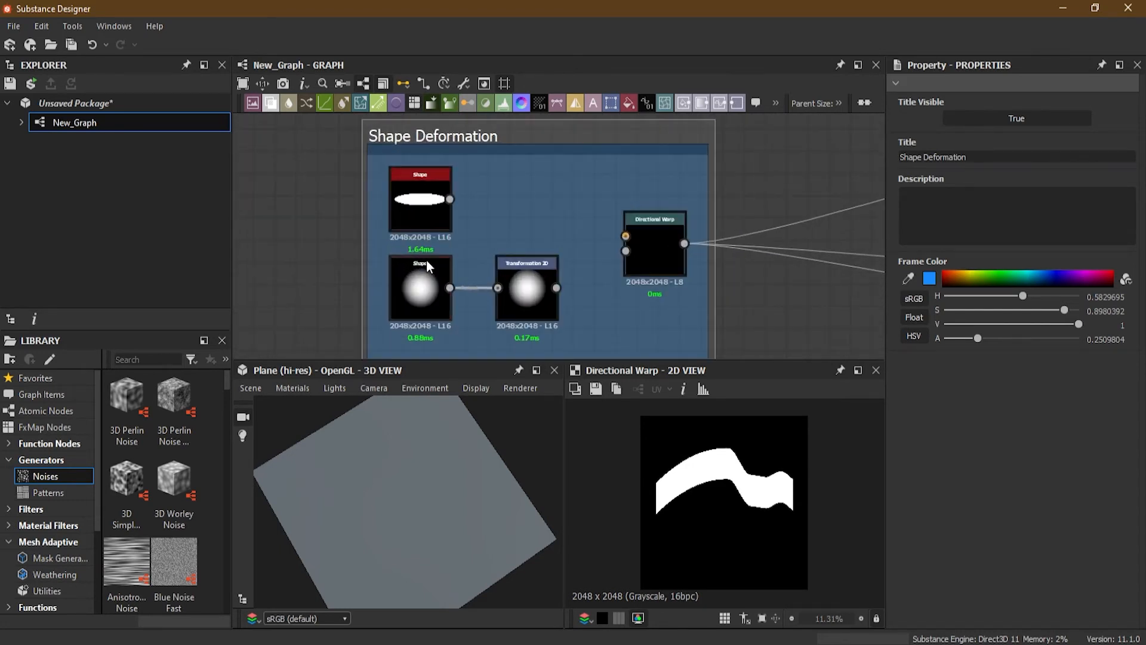
{"action": "scroll", "coordinate": [613, 265], "scroll_direction": "down", "scroll_amount": 3}
{"action": "middle_click_drag", "start_coordinate": [693, 271], "coordinate": [346, 228]}
{"action": "left_click_drag", "start_coordinate": [346, 229], "coordinate": [339, 177]}
{"action": "middle_click_drag", "start_coordinate": [339, 179], "coordinate": [711, 183]}
{"action": "scroll", "coordinate": [687, 203], "scroll_direction": "down", "scroll_amount": 1}
{"action": "left_click_drag", "start_coordinate": [695, 186], "coordinate": [305, 167]}
{"action": "middle_click_drag", "start_coordinate": [746, 248], "coordinate": [497, 210]}
{"action": "scroll", "coordinate": [477, 257], "scroll_direction": "up", "scroll_amount": 3}
{"action": "scroll", "coordinate": [499, 209], "scroll_direction": "up", "scroll_amount": 5}
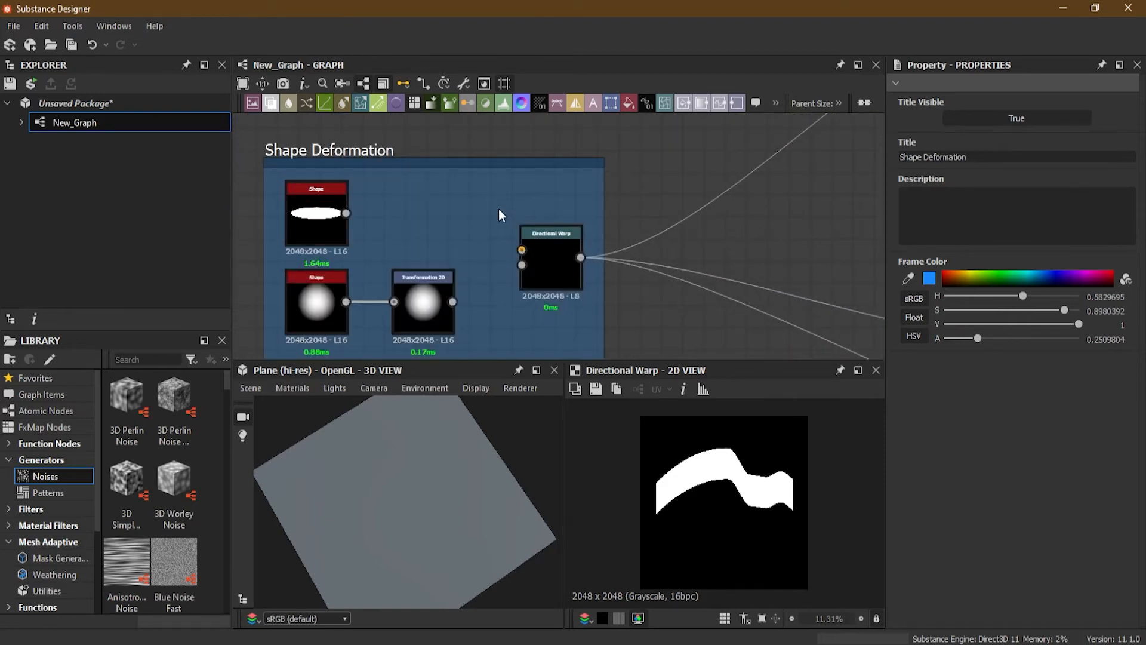
{"action": "middle_click_drag", "start_coordinate": [405, 234], "coordinate": [491, 193]}
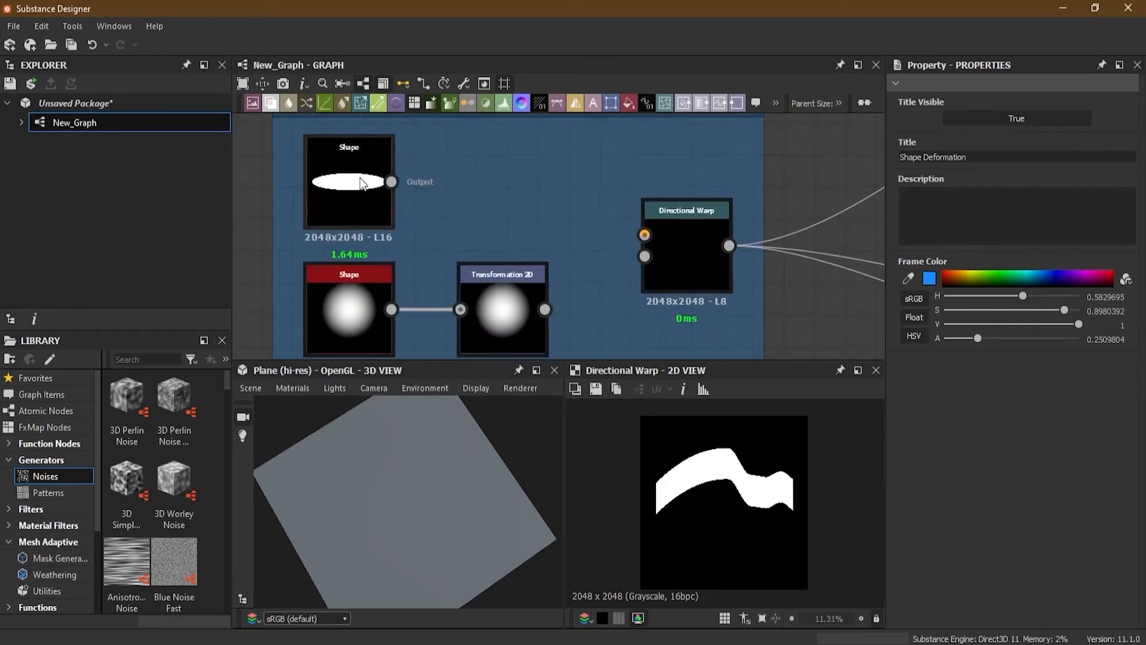
{"action": "left_click", "coordinate": [677, 261]}
{"action": "left_click_drag", "start_coordinate": [391, 182], "coordinate": [634, 223]}
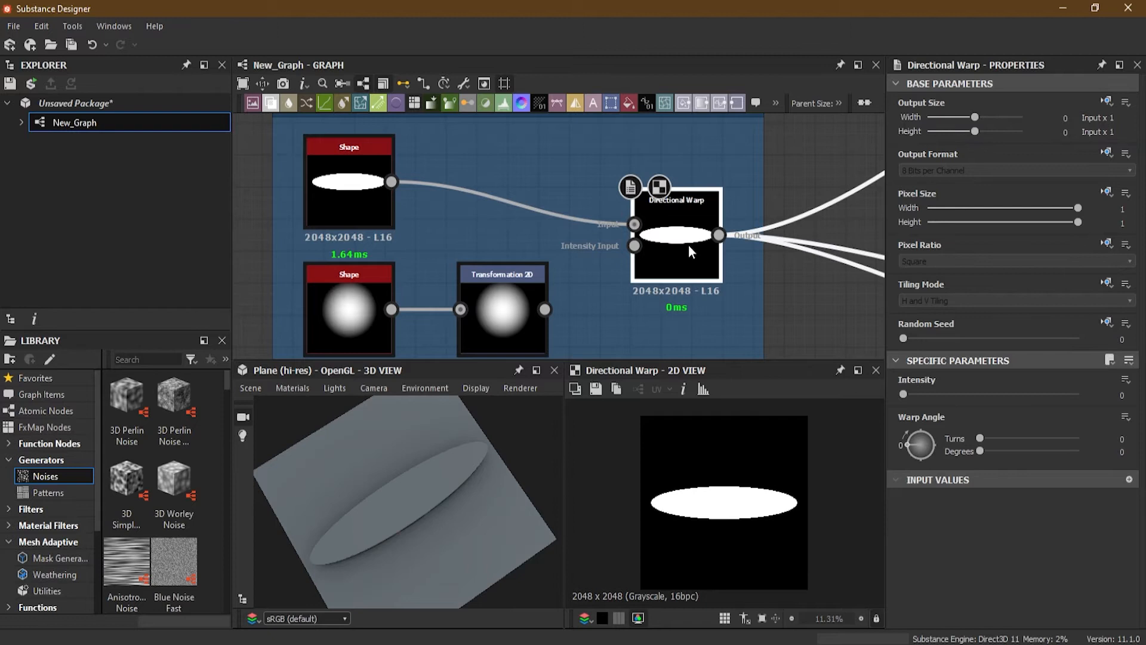
Step: Connect the Transformation 2D output to the Directional Warp's Intensity Input
{"action": "left_click_drag", "start_coordinate": [422, 522], "coordinate": [417, 493]}
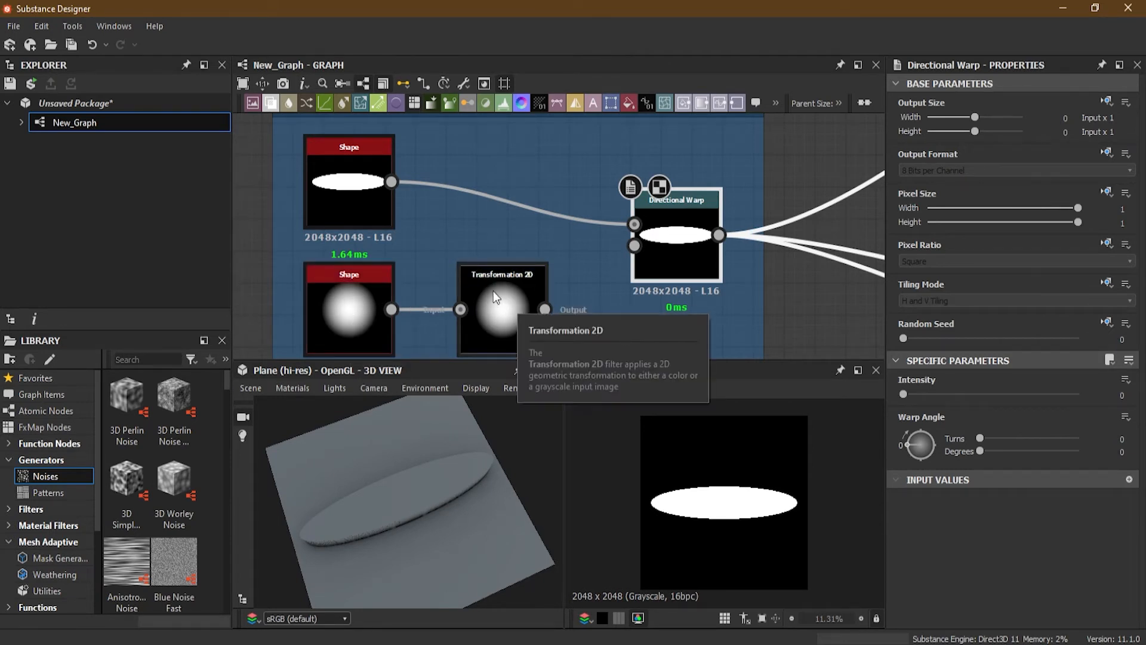
{"action": "left_click_drag", "start_coordinate": [544, 310], "coordinate": [621, 256]}
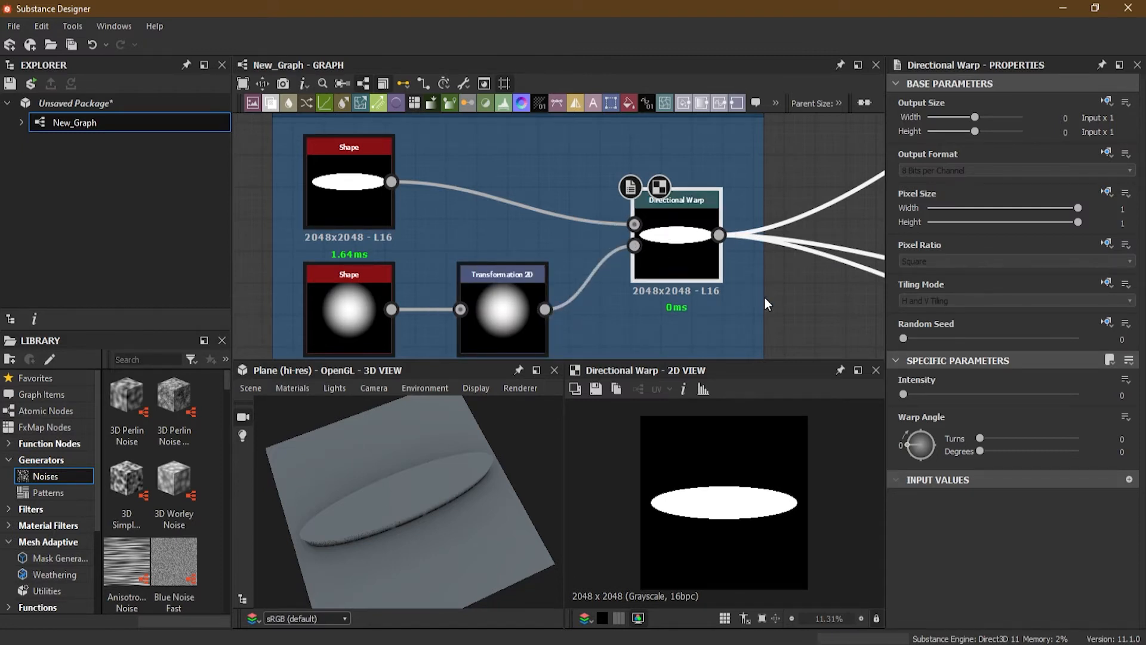
Step: Set the Directional Warp's Intensity to about 68
{"action": "left_click_drag", "start_coordinate": [903, 394], "coordinate": [1077, 394]}
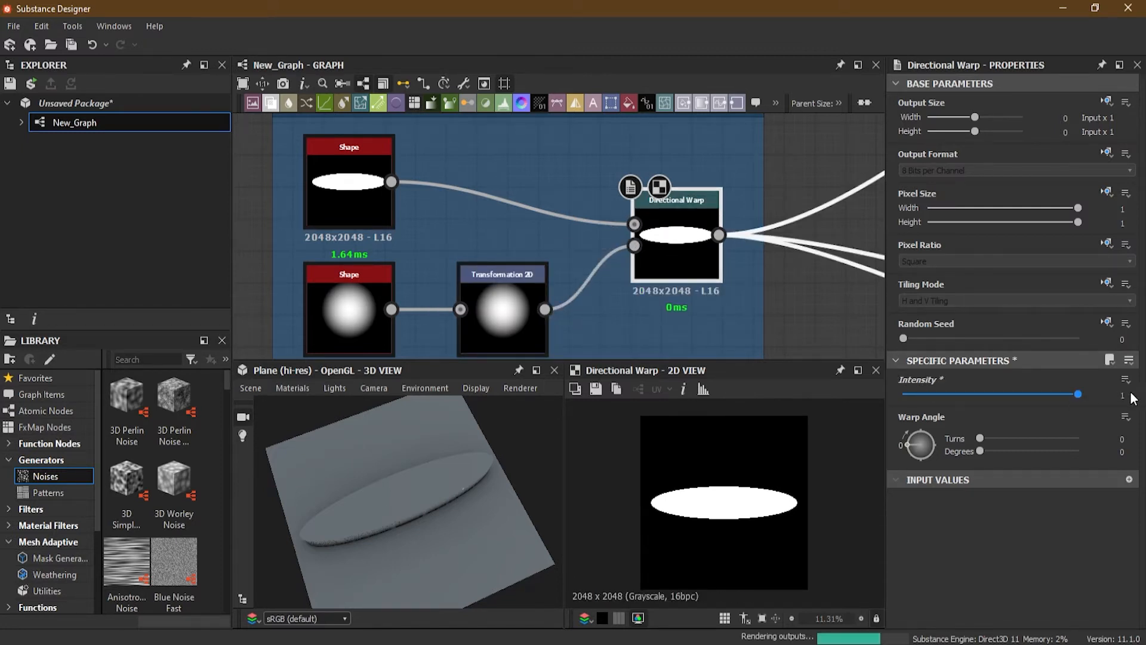
{"action": "left_click", "coordinate": [1121, 394]}
{"action": "type", "text": "40"}
{"action": "key", "text": "Return"}
{"action": "left_click_drag", "start_coordinate": [991, 394], "coordinate": [1052, 392]}
Step: Select the Transformation 2D and offset its radial gradient to about X 0.16, Y 0.12 in the 2D view
{"action": "scroll", "coordinate": [389, 226], "scroll_direction": "up", "scroll_amount": 2}
{"action": "middle_click_drag", "start_coordinate": [389, 225], "coordinate": [432, 226]}
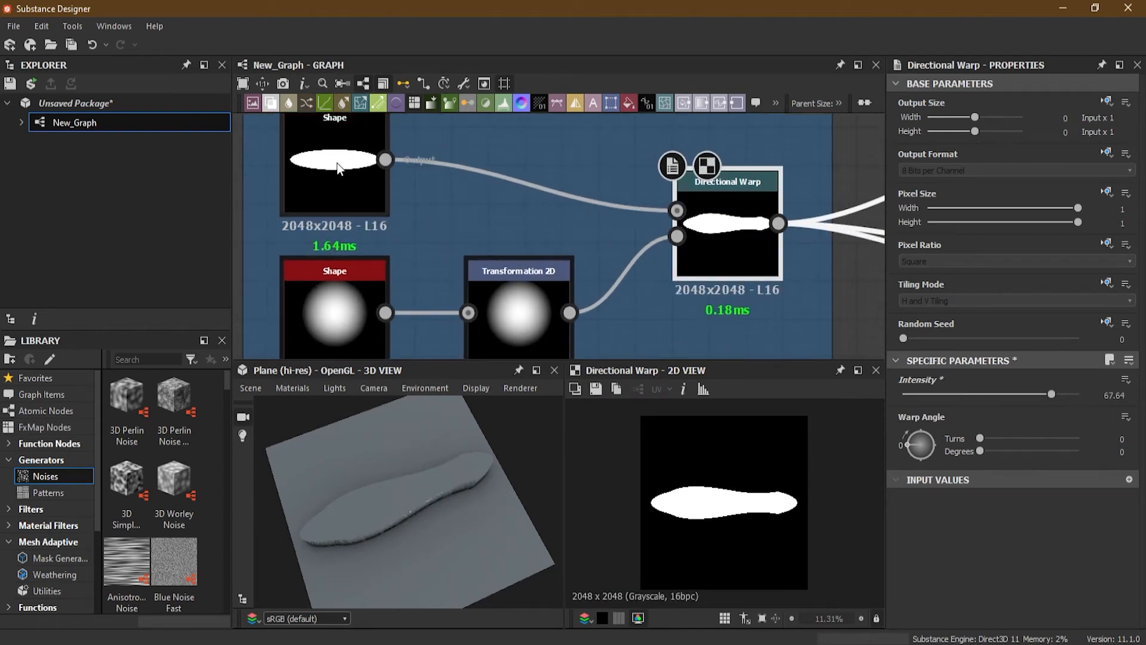
{"action": "middle_click_drag", "start_coordinate": [381, 258], "coordinate": [389, 235]}
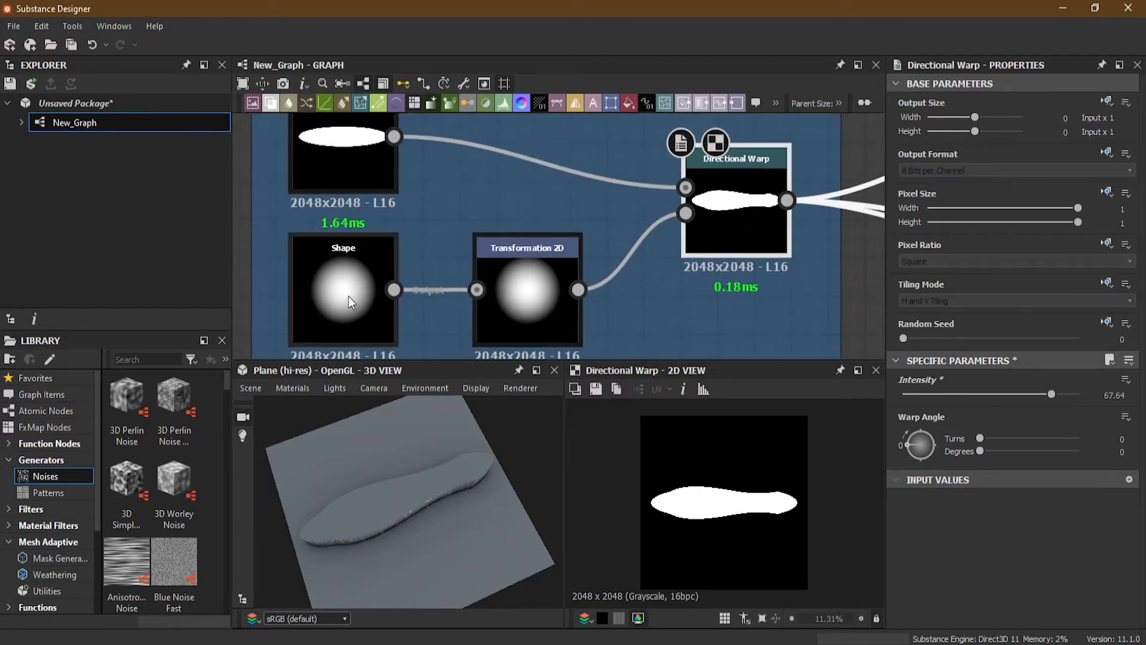
{"action": "middle_click_drag", "start_coordinate": [379, 191], "coordinate": [421, 215]}
{"action": "scroll", "coordinate": [378, 203], "scroll_direction": "up", "scroll_amount": 2}
{"action": "scroll", "coordinate": [388, 204], "scroll_direction": "down", "scroll_amount": 1}
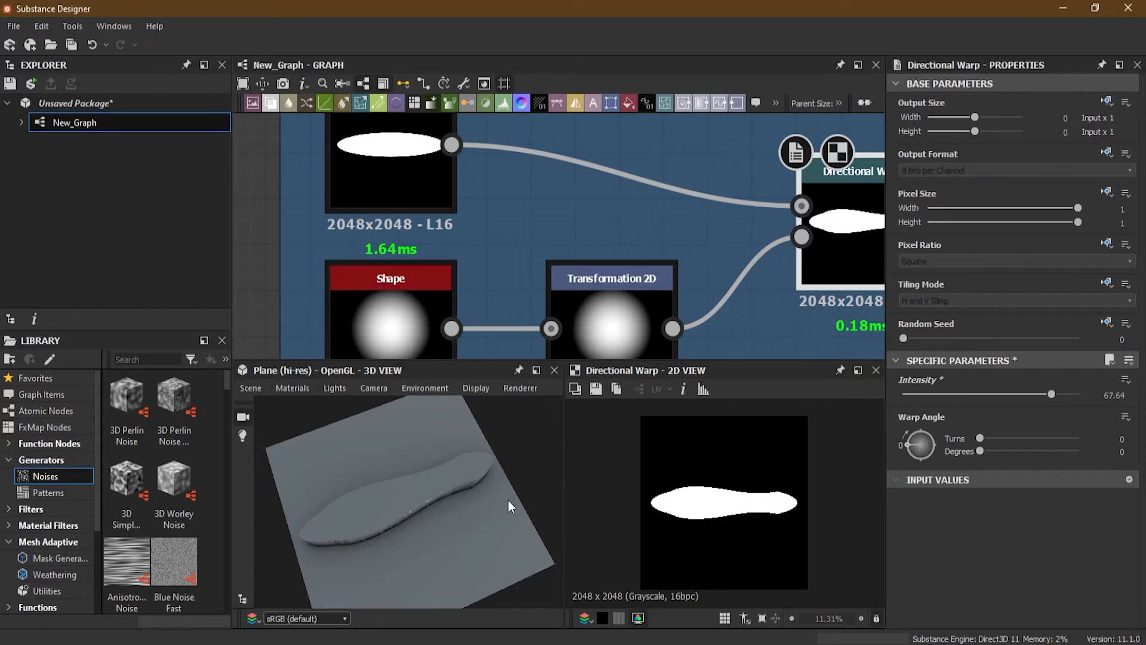
{"action": "middle_click_drag", "start_coordinate": [395, 301], "coordinate": [398, 267]}
{"action": "scroll", "coordinate": [381, 277], "scroll_direction": "up", "scroll_amount": 1}
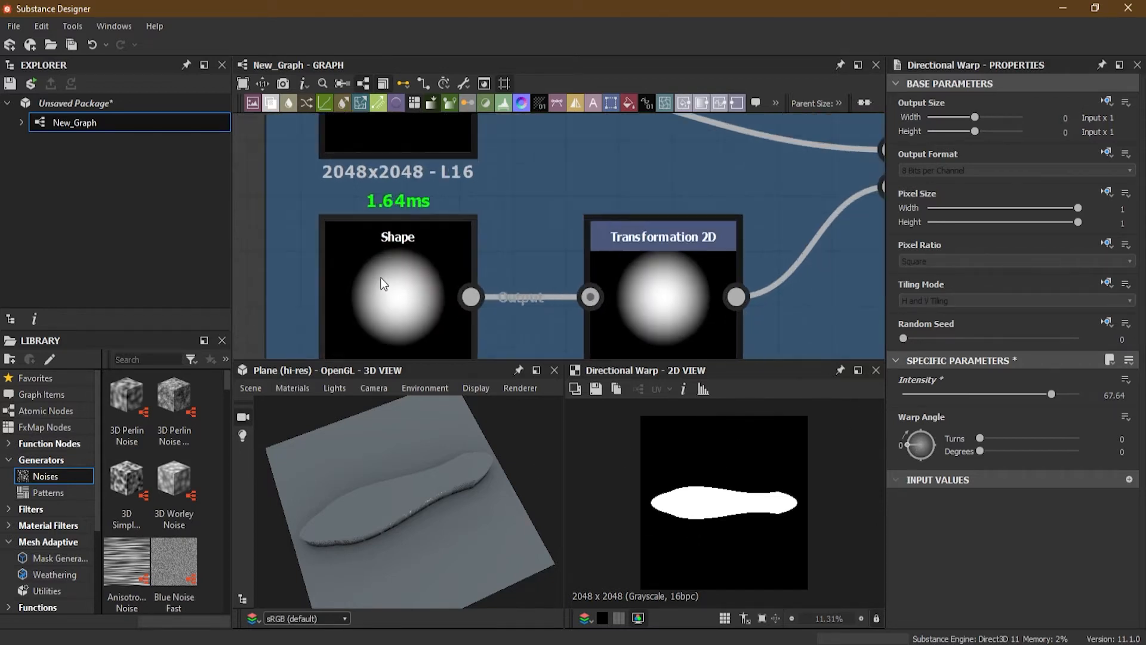
{"action": "scroll", "coordinate": [381, 277], "scroll_direction": "up", "scroll_amount": 1}
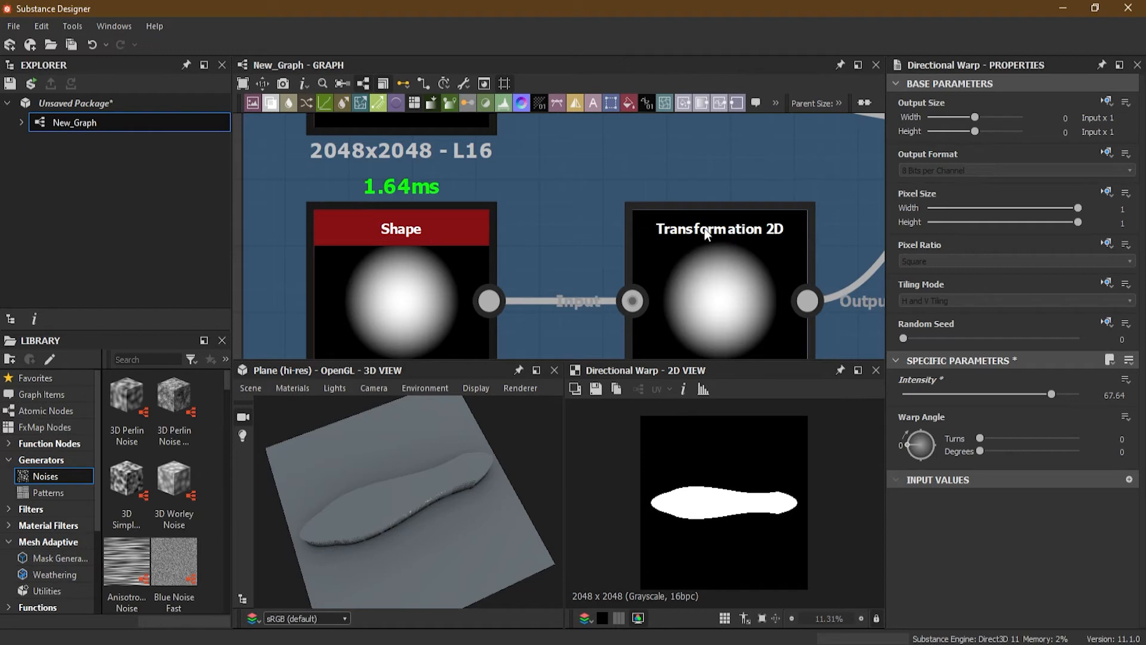
{"action": "left_click_drag", "start_coordinate": [709, 254], "coordinate": [704, 226]}
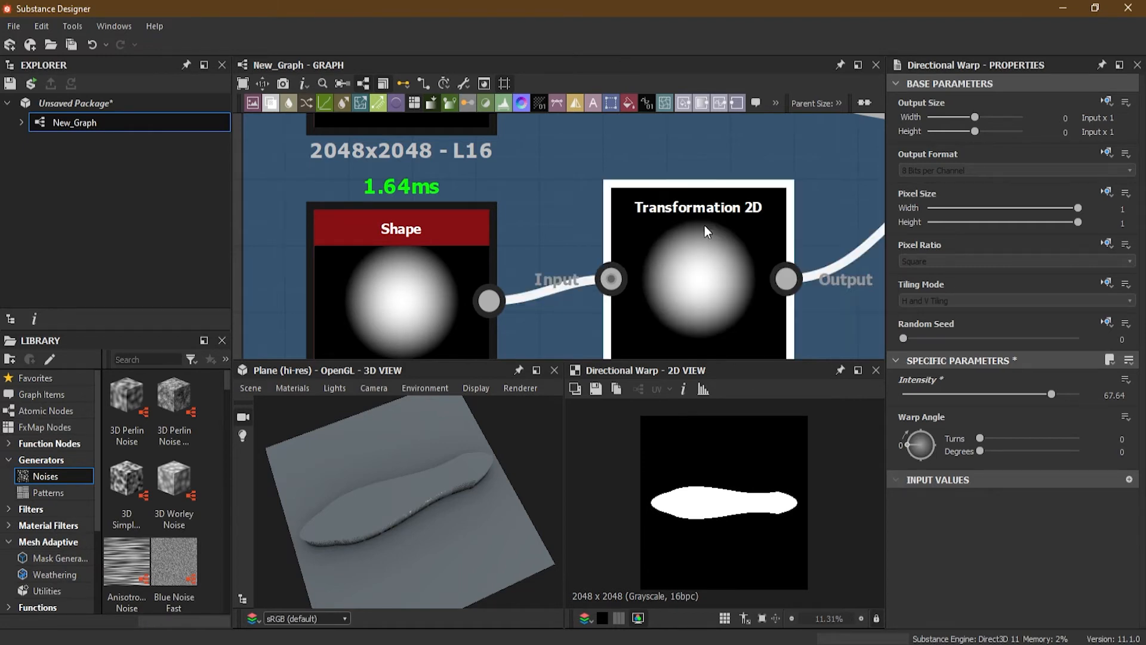
{"action": "middle_click_drag", "start_coordinate": [753, 247], "coordinate": [497, 250]}
{"action": "left_click", "coordinate": [789, 201]}
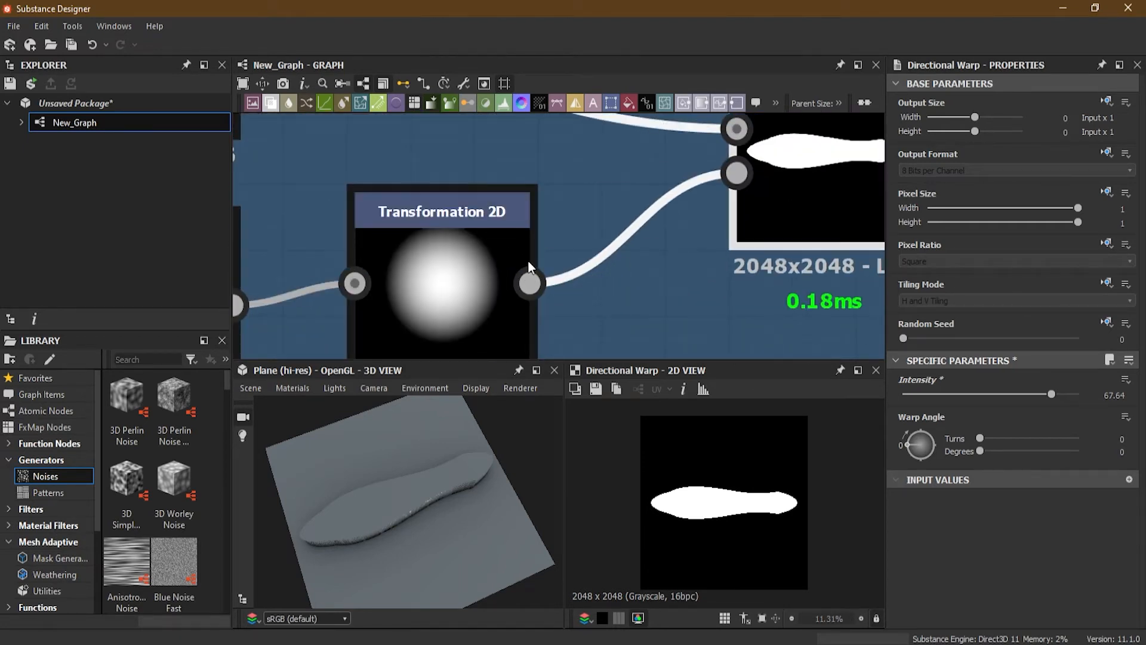
{"action": "left_click", "coordinate": [431, 213]}
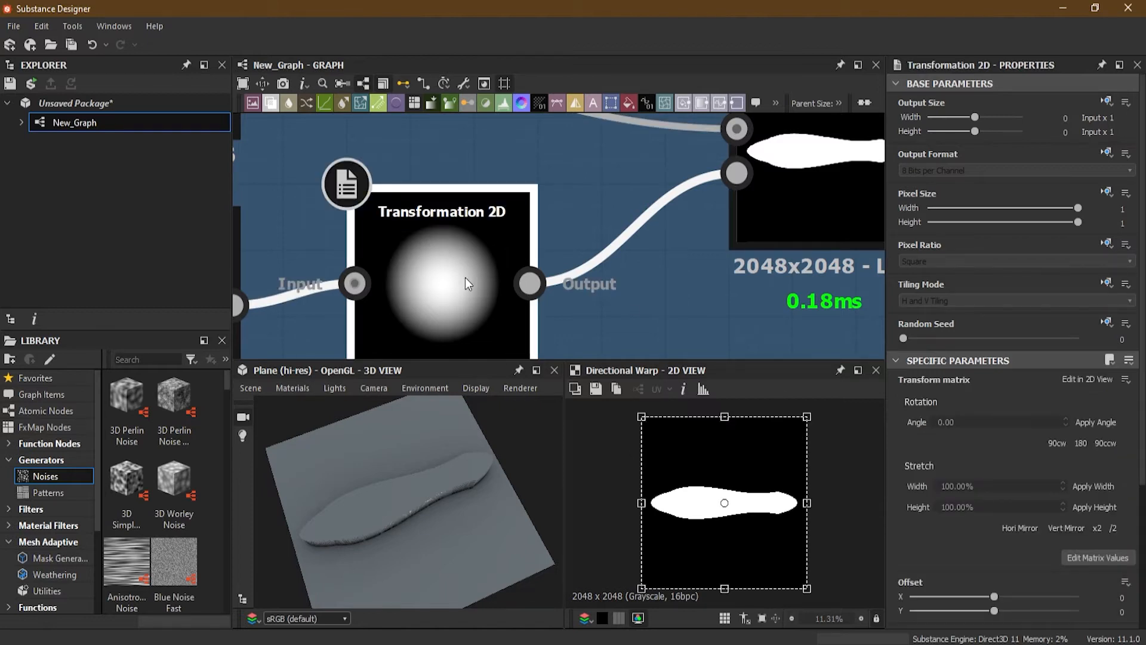
{"action": "left_click_drag", "start_coordinate": [737, 506], "coordinate": [724, 481]}
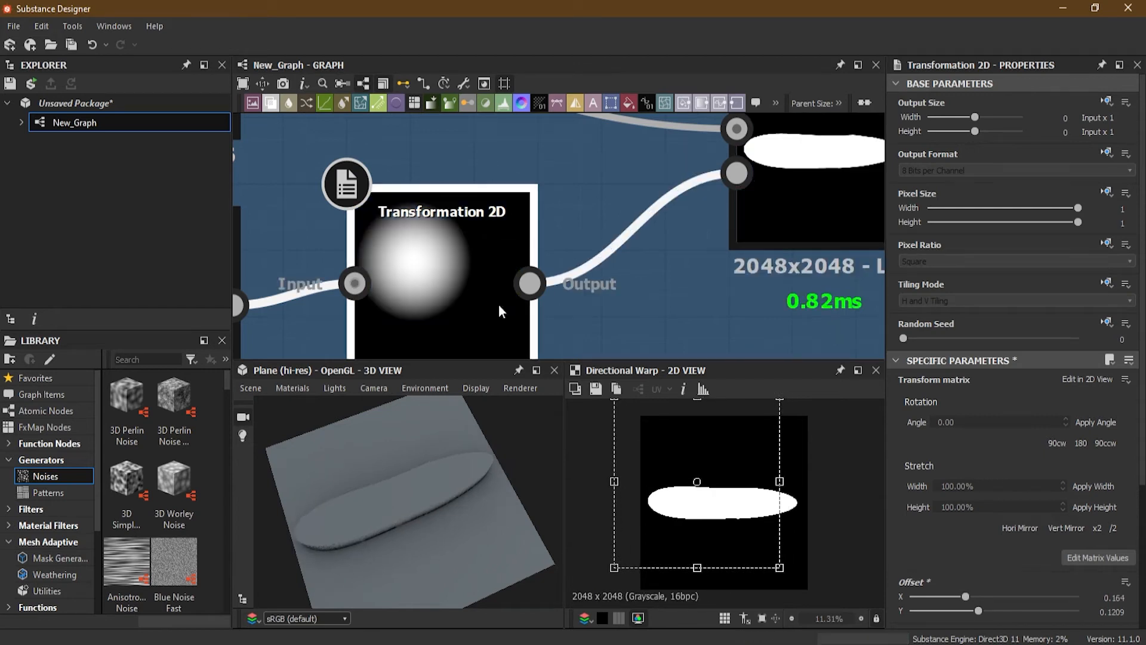
Step: Set the Transformation 2D's Tiling Mode to Absolute with No Tiling
{"action": "double_click", "coordinate": [463, 213]}
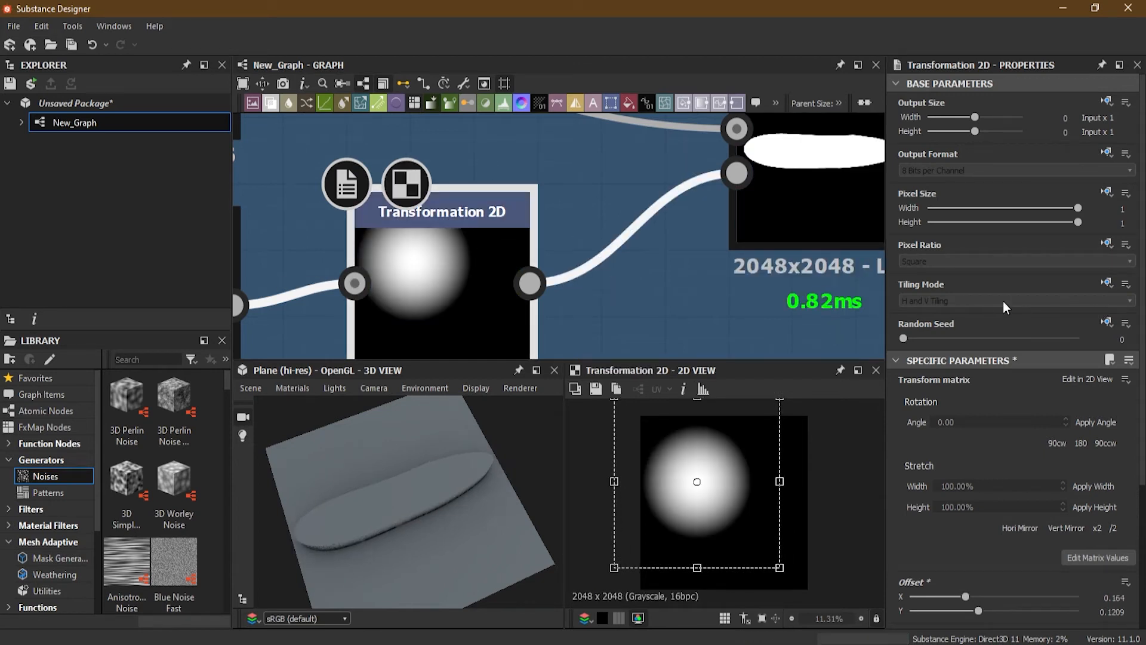
{"action": "left_click", "coordinate": [1106, 282]}
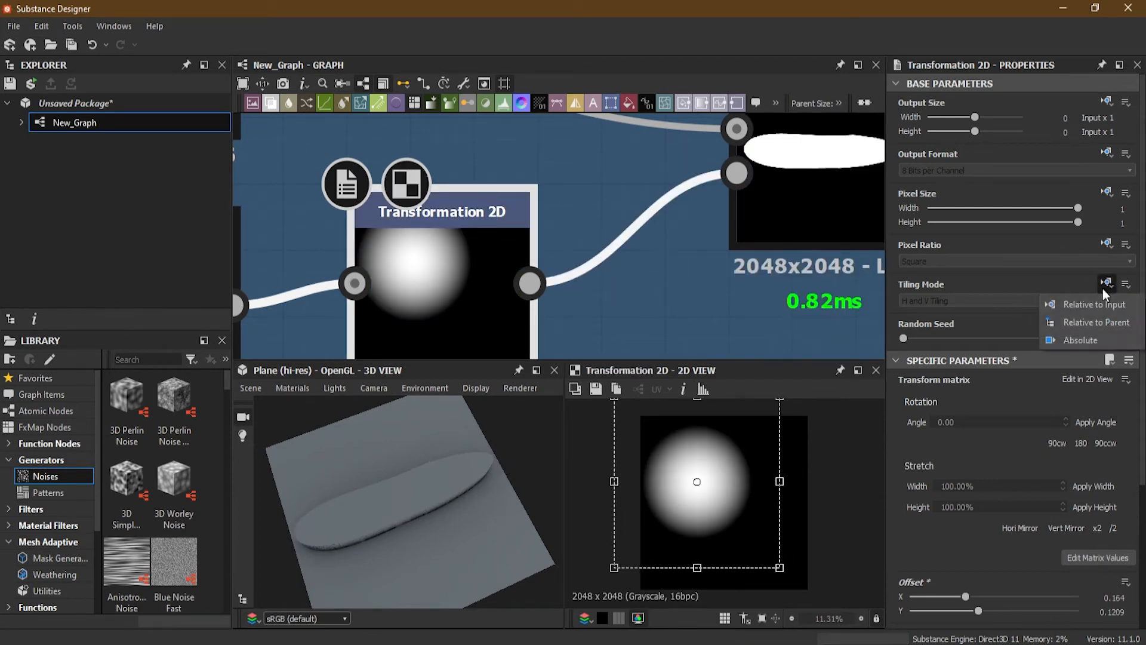
{"action": "left_click", "coordinate": [1091, 340]}
{"action": "left_click", "coordinate": [997, 301]}
{"action": "left_click", "coordinate": [961, 320]}
{"action": "double_click", "coordinate": [805, 197]}
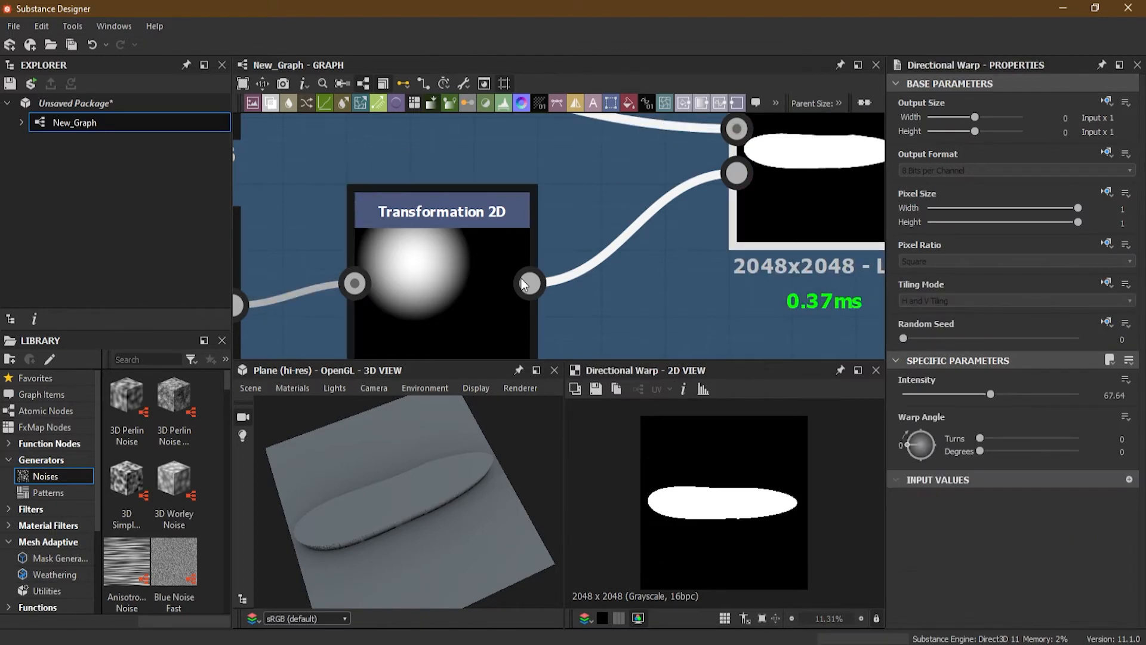
Step: Reposition and stretch the Transformation 2D gradient in the 2D view to an offset of about X 0.10, Y -0.06
{"action": "left_click", "coordinate": [476, 258]}
{"action": "left_click_drag", "start_coordinate": [735, 528], "coordinate": [791, 537]}
{"action": "left_click_drag", "start_coordinate": [763, 500], "coordinate": [751, 554]}
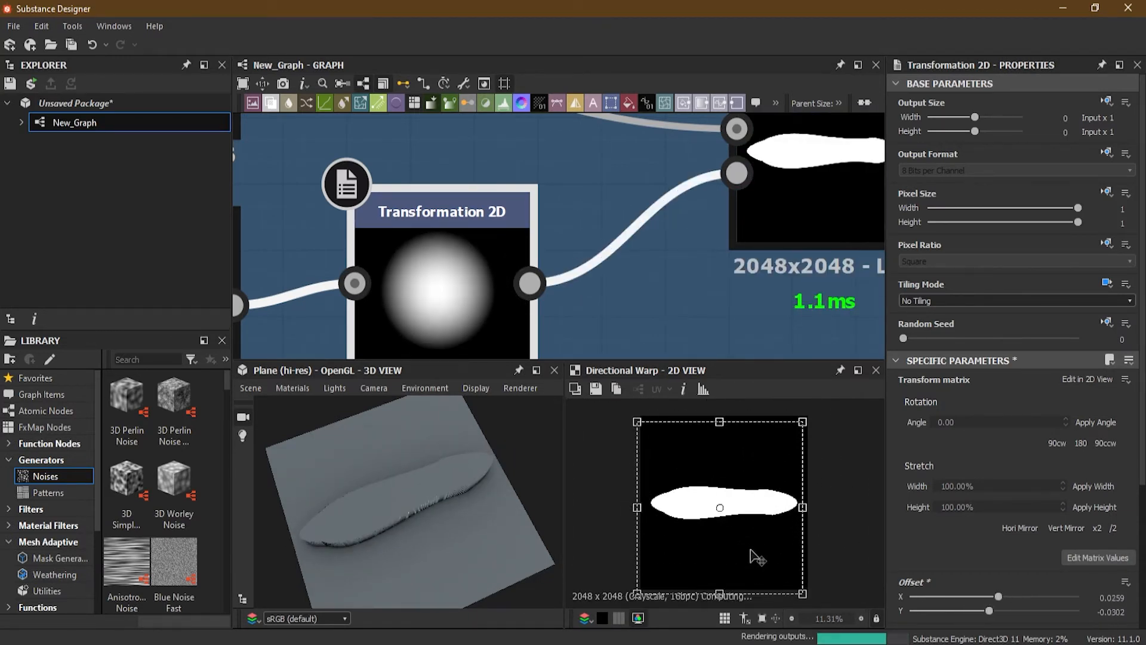
{"action": "left_click_drag", "start_coordinate": [800, 591], "coordinate": [914, 644]}
{"action": "left_click_drag", "start_coordinate": [771, 533], "coordinate": [699, 513]}
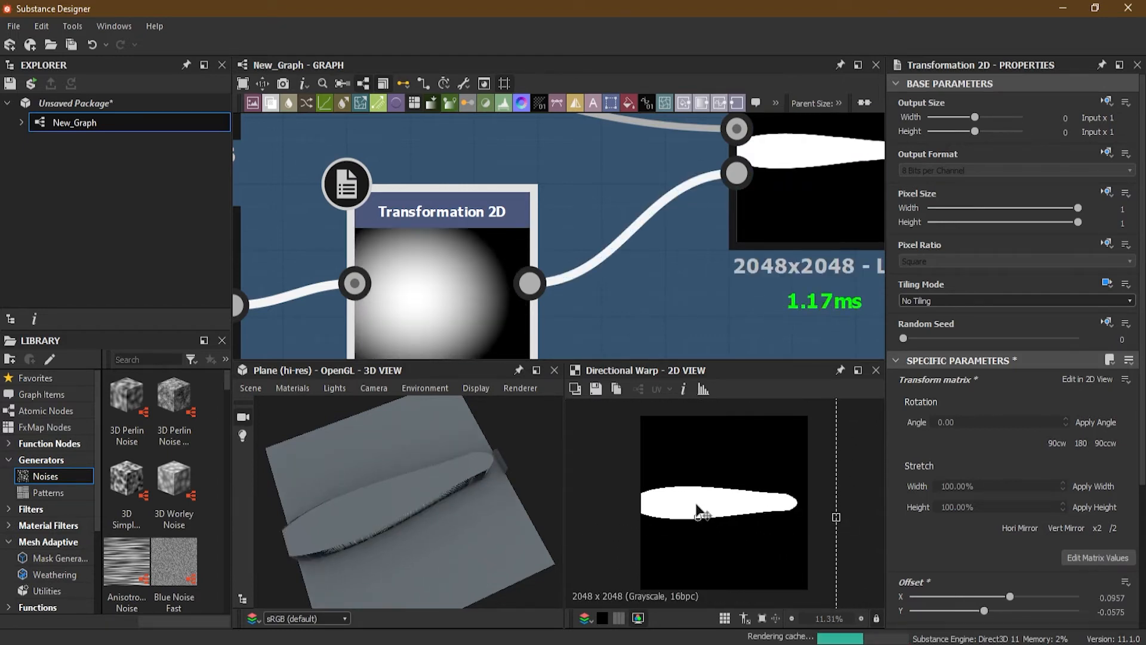
Step: Set the Directional Warp's Warp Angle to 90 degrees (0.25 turns)
{"action": "scroll", "coordinate": [543, 253], "scroll_direction": "down", "scroll_amount": 5}
{"action": "middle_click_drag", "start_coordinate": [485, 217], "coordinate": [492, 196]}
{"action": "scroll", "coordinate": [496, 208], "scroll_direction": "down", "scroll_amount": 2}
{"action": "scroll", "coordinate": [497, 216], "scroll_direction": "up", "scroll_amount": 2}
{"action": "scroll", "coordinate": [604, 213], "scroll_direction": "up", "scroll_amount": 2}
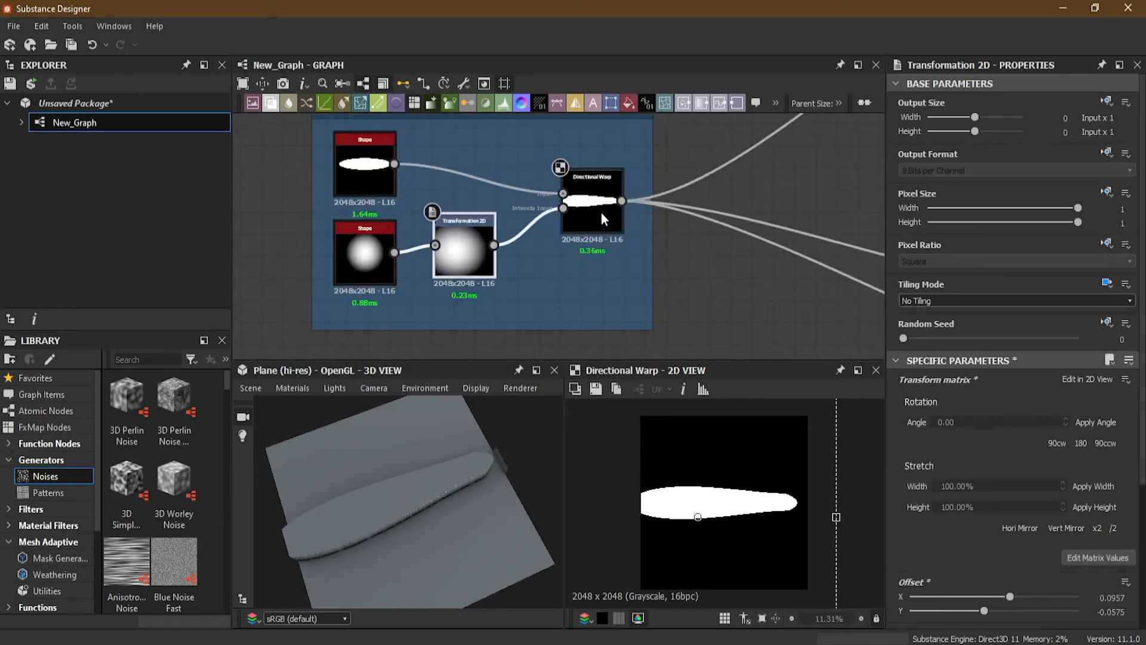
{"action": "scroll", "coordinate": [600, 211], "scroll_direction": "up", "scroll_amount": 2}
{"action": "left_click", "coordinate": [584, 199]}
{"action": "left_click_drag", "start_coordinate": [918, 443], "coordinate": [920, 431]}
Step: Select the Transformation 2D and move its radial gradient to about X 0.00, Y -0.01 in the 2D view
{"action": "left_click", "coordinate": [375, 281]}
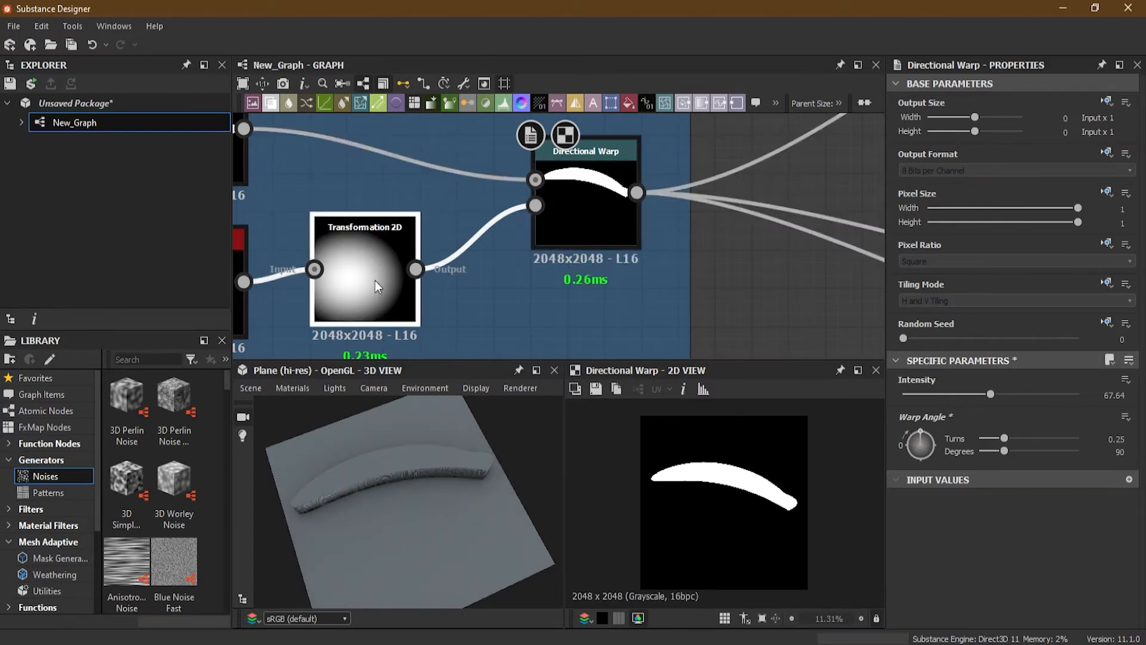
{"action": "left_click_drag", "start_coordinate": [744, 497], "coordinate": [770, 485]}
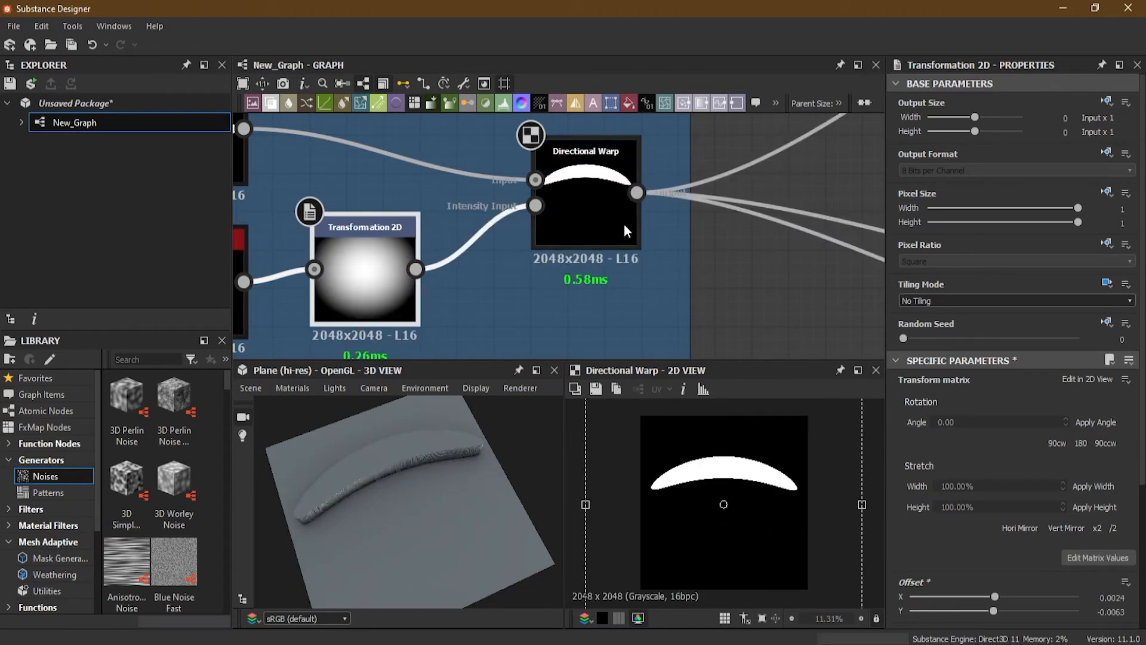
Step: Select the Directional Warp and set its Warp Angle to about 271 degrees (0.75 turns)
{"action": "left_click", "coordinate": [599, 196]}
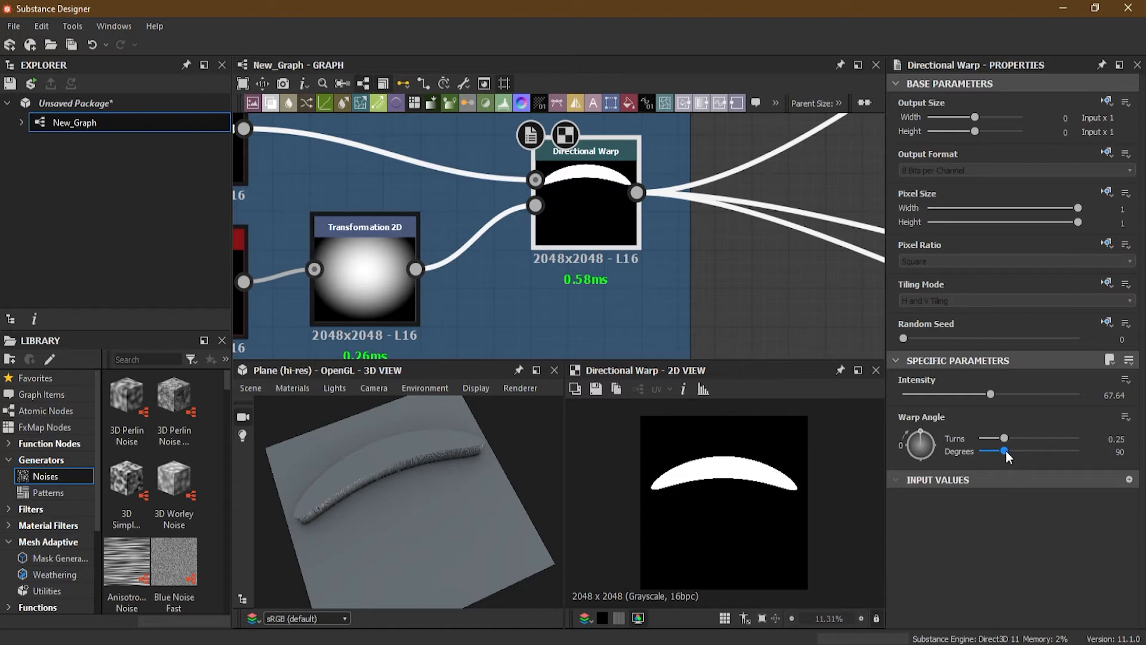
{"action": "left_click_drag", "start_coordinate": [936, 441], "coordinate": [921, 454]}
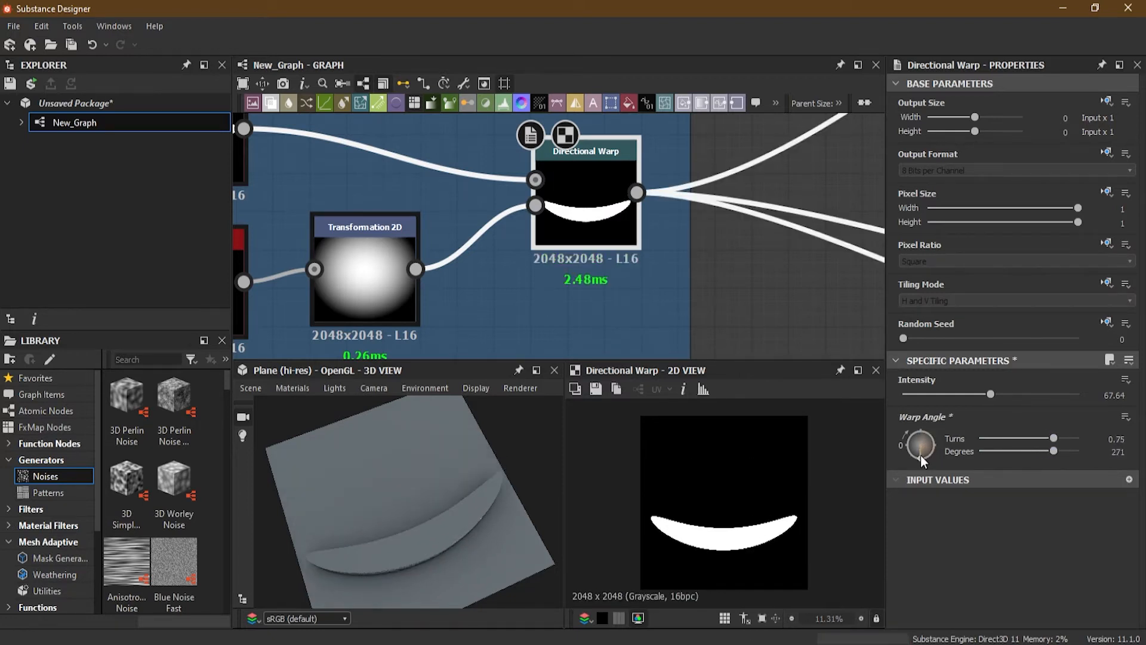
Step: Select the Transformation 2D and move its gradient to an offset of about X 0.00, Y -0.10
{"action": "left_click", "coordinate": [416, 295]}
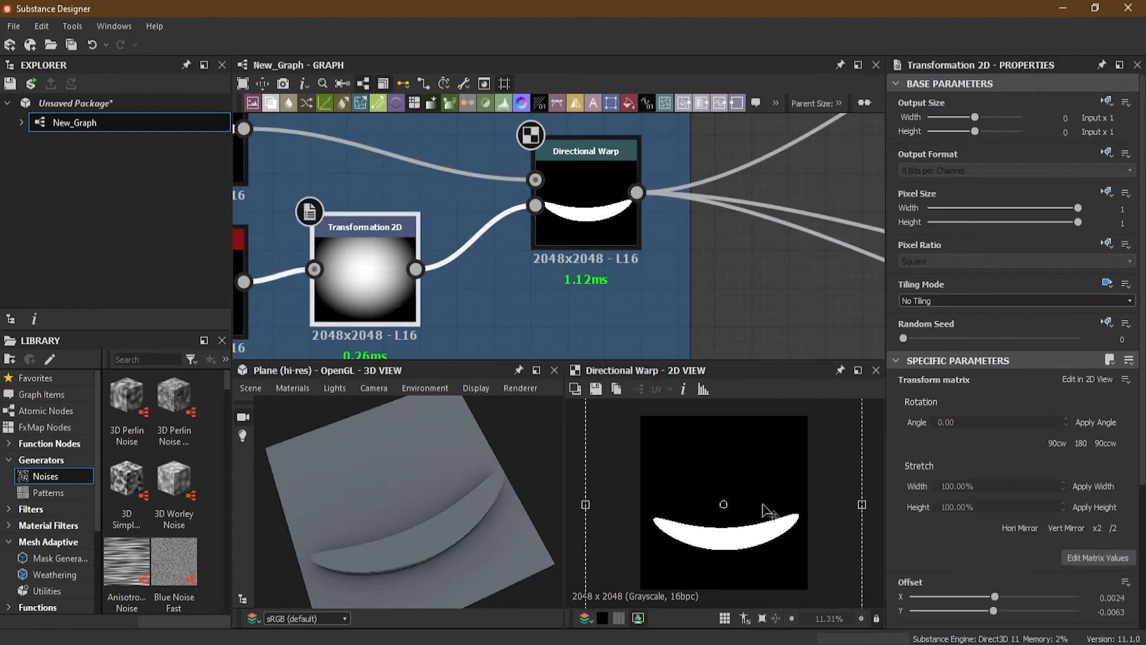
{"action": "mouse_move", "coordinate": [761, 516]}
{"action": "left_mouse_down"}
{"action": "mouse_move", "coordinate": [766, 552]}
{"action": "mouse_move", "coordinate": [764, 421]}
{"action": "mouse_move", "coordinate": [763, 521]}
{"action": "left_mouse_up"}
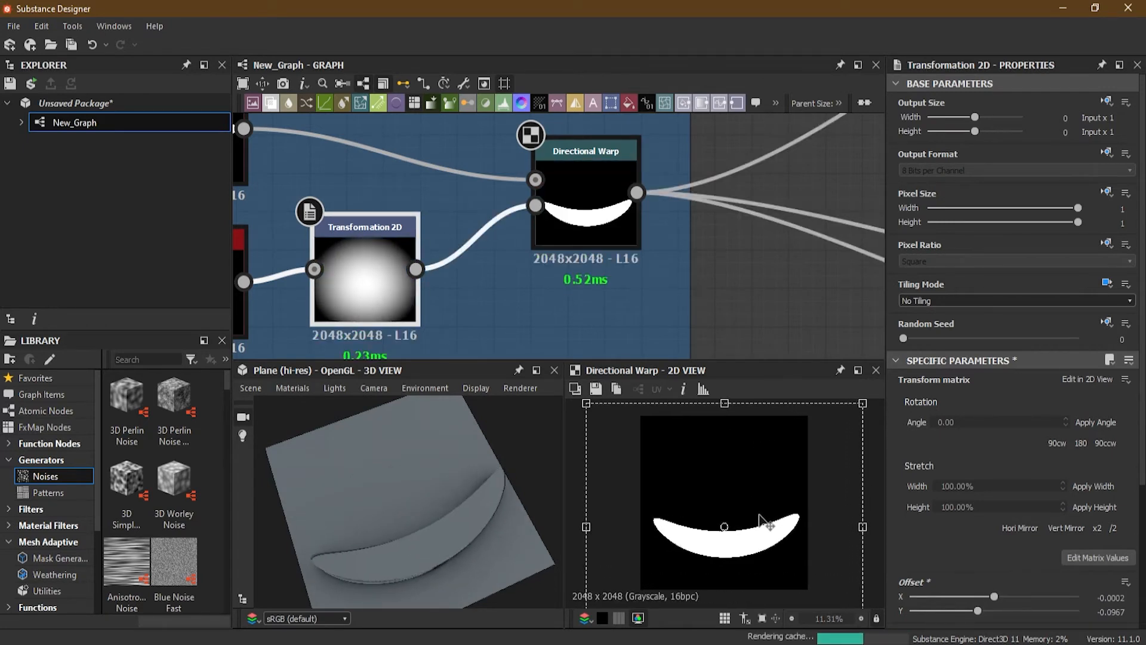
Step: Reposition the Shape Deformation and Shape Deformation 2 frames in the graph
{"action": "scroll", "coordinate": [569, 223], "scroll_direction": "down", "scroll_amount": 8}
{"action": "middle_click_drag", "start_coordinate": [592, 230], "coordinate": [634, 254]}
{"action": "scroll", "coordinate": [635, 254], "scroll_direction": "down", "scroll_amount": 3}
{"action": "middle_click_drag", "start_coordinate": [493, 260], "coordinate": [612, 230]}
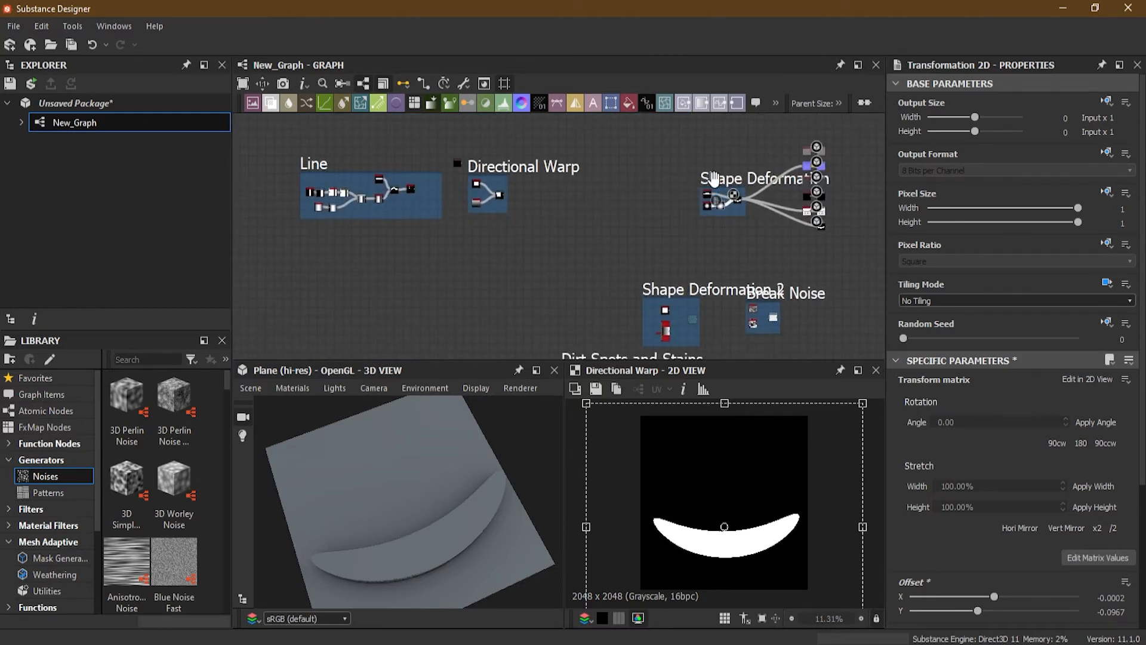
{"action": "left_click_drag", "start_coordinate": [714, 179], "coordinate": [620, 179]}
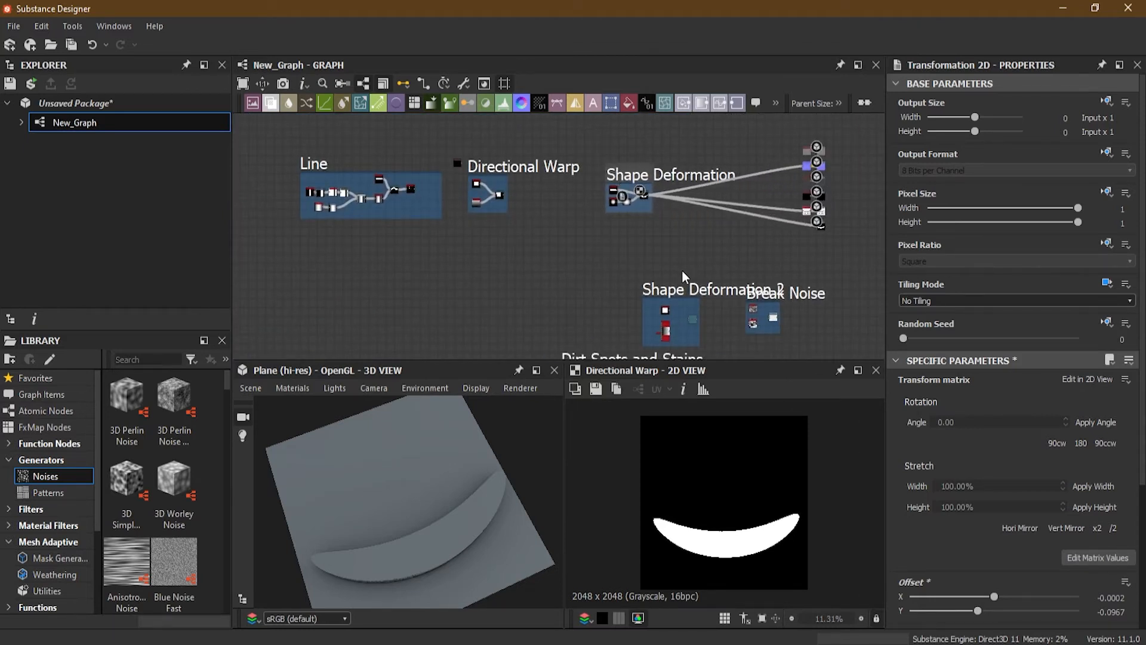
{"action": "left_click_drag", "start_coordinate": [677, 289], "coordinate": [698, 195]}
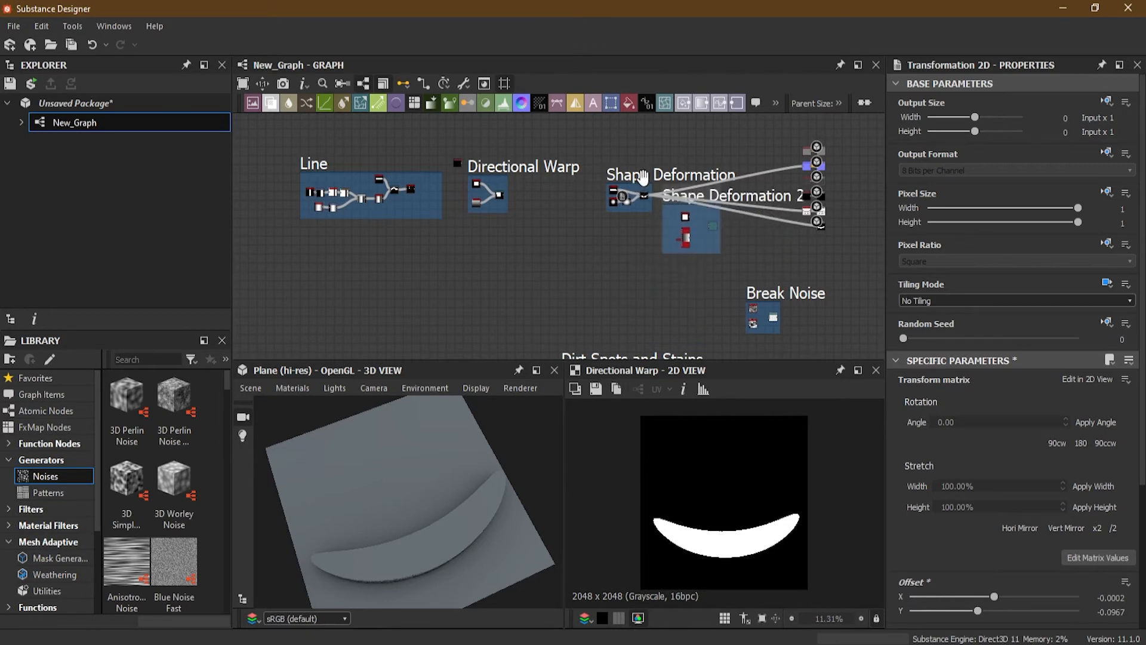
{"action": "scroll", "coordinate": [663, 230], "scroll_direction": "up", "scroll_amount": 4}
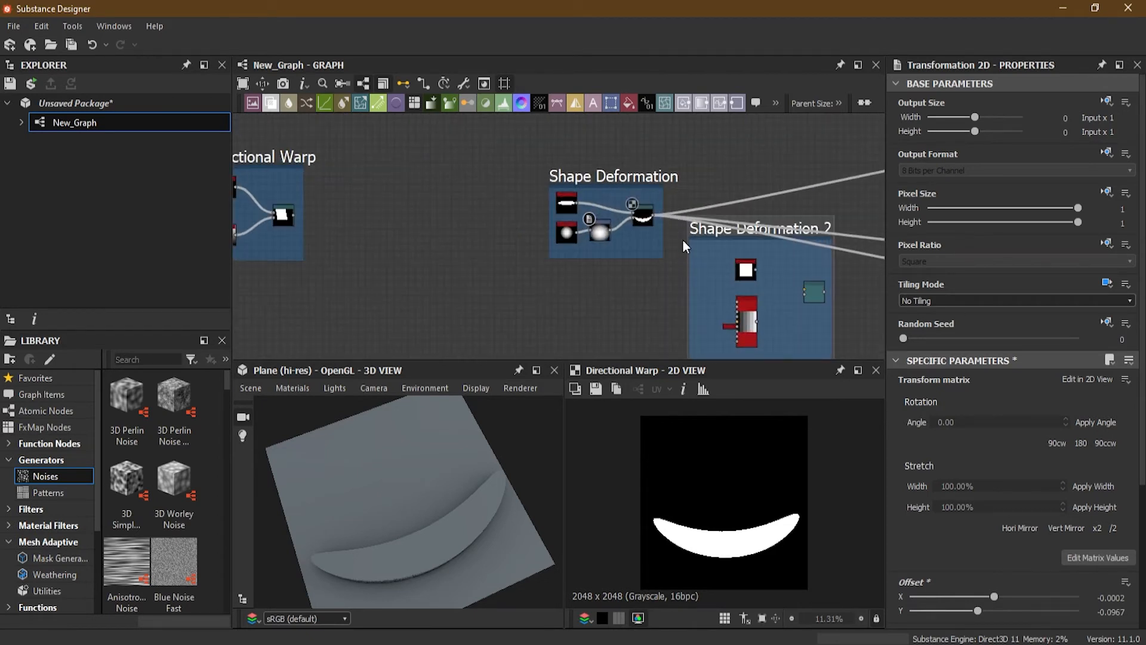
{"action": "left_click_drag", "start_coordinate": [654, 214], "coordinate": [817, 289], "text": "shift"}
Step: Connect the Shape node's output to the Directional Warp's Input inside the Shape Deformation 2 frame
{"action": "scroll", "coordinate": [621, 197], "scroll_direction": "down", "scroll_amount": 2}
{"action": "left_click_drag", "start_coordinate": [617, 180], "coordinate": [257, 265]}
{"action": "scroll", "coordinate": [772, 272], "scroll_direction": "up", "scroll_amount": 3}
{"action": "scroll", "coordinate": [772, 272], "scroll_direction": "up", "scroll_amount": 3}
{"action": "scroll", "coordinate": [491, 163], "scroll_direction": "up", "scroll_amount": 2}
{"action": "middle_click_drag", "start_coordinate": [539, 179], "coordinate": [546, 241]}
{"action": "scroll", "coordinate": [544, 243], "scroll_direction": "up", "scroll_amount": 1}
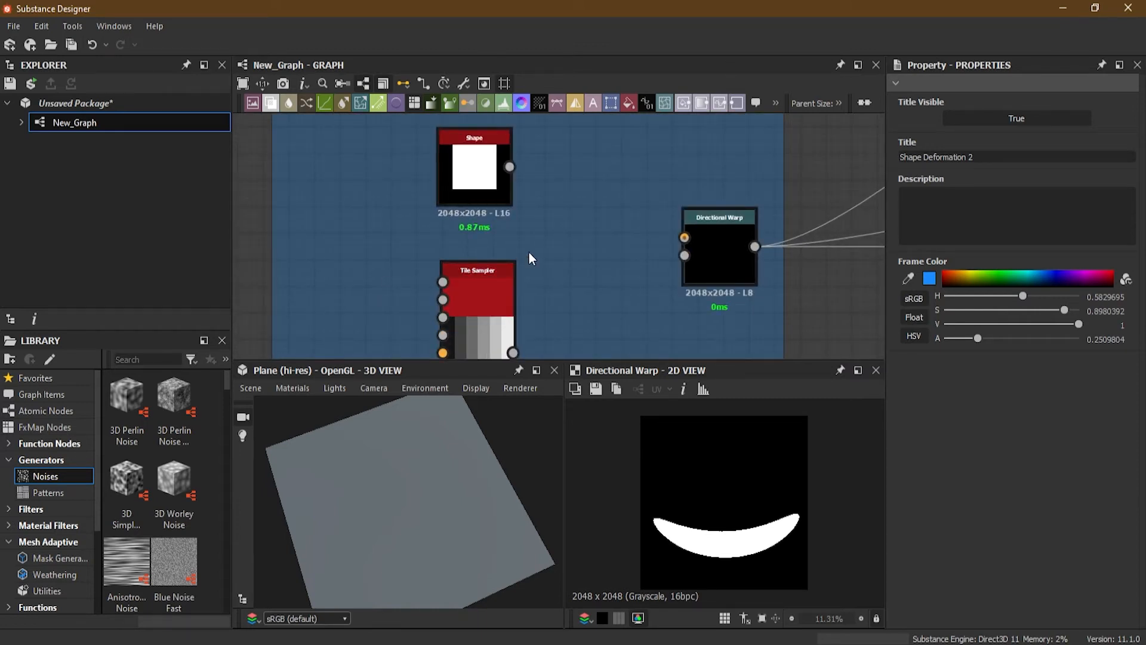
{"action": "left_click", "coordinate": [732, 225]}
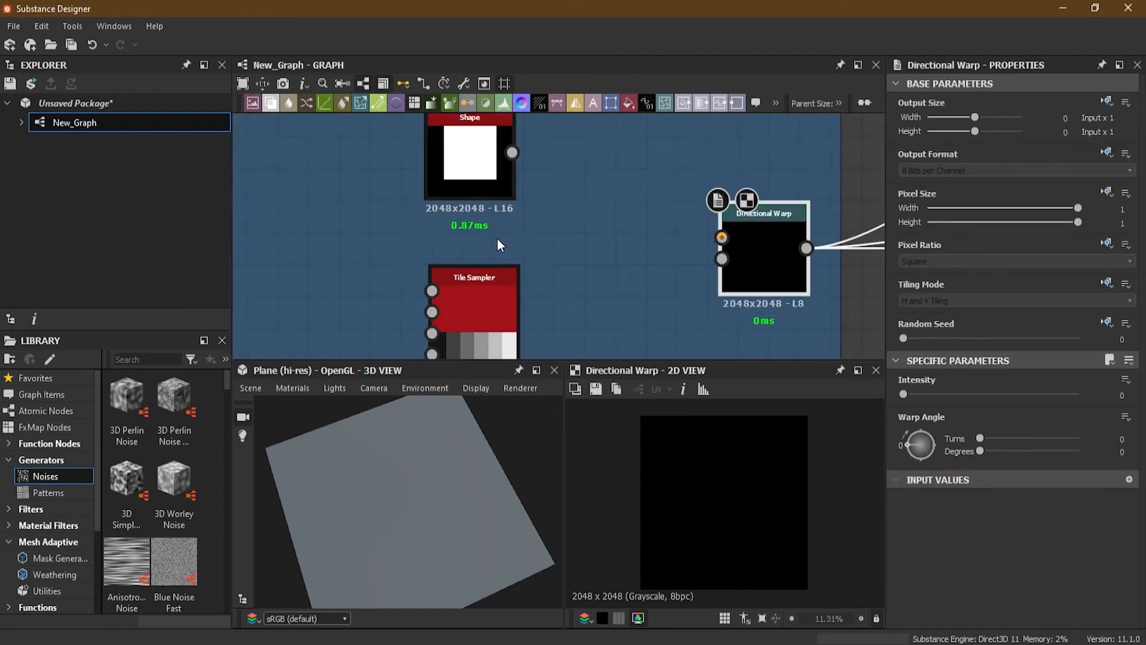
{"action": "left_click", "coordinate": [480, 173]}
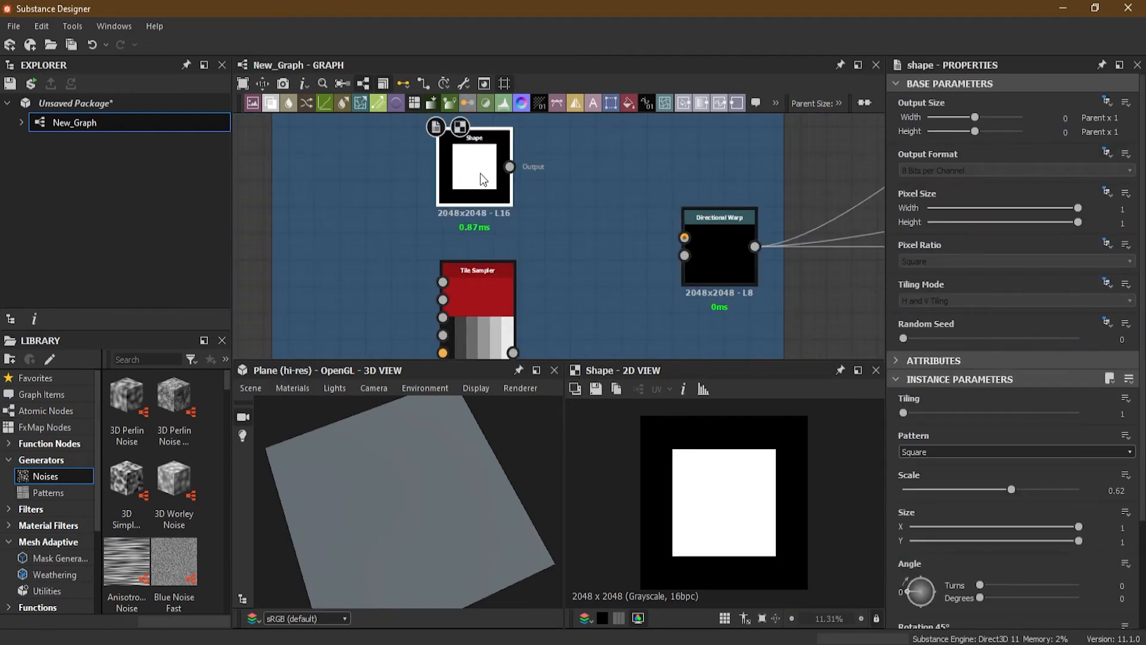
{"action": "left_click_drag", "start_coordinate": [509, 166], "coordinate": [682, 238]}
Step: Collapse the Gradient Linear 1 node feeding the Tile Sampler's Color Map Input and move it beside the Tile Sampler
{"action": "left_click", "coordinate": [499, 281]}
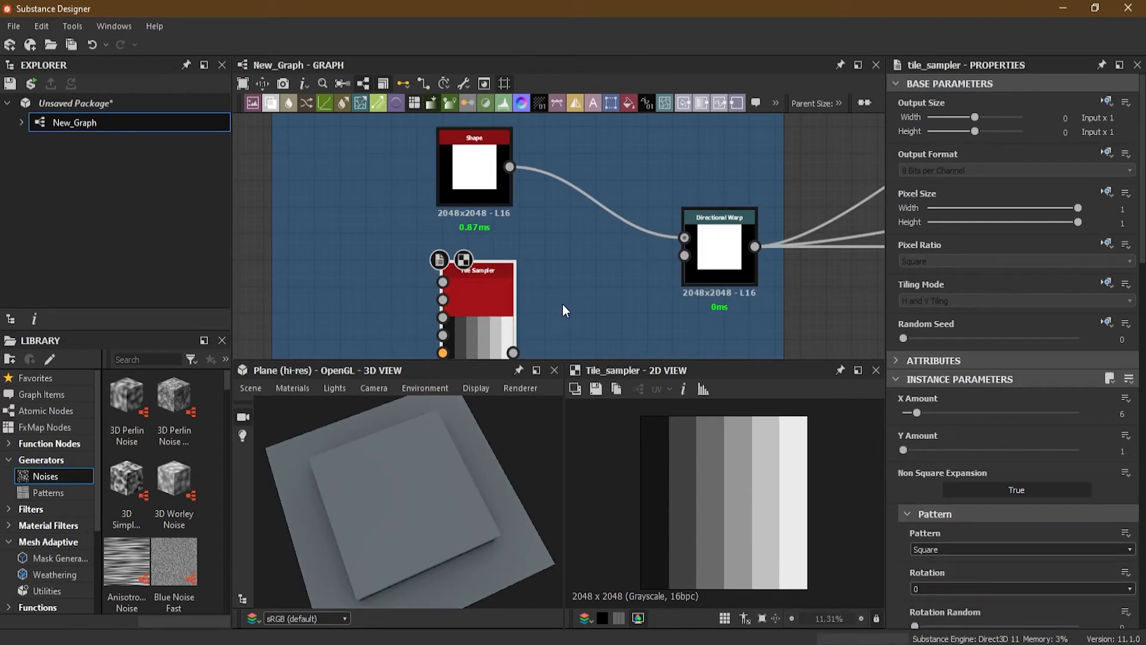
{"action": "middle_click_drag", "start_coordinate": [562, 303], "coordinate": [562, 234]}
{"action": "scroll", "coordinate": [562, 234], "scroll_direction": "up", "scroll_amount": 2}
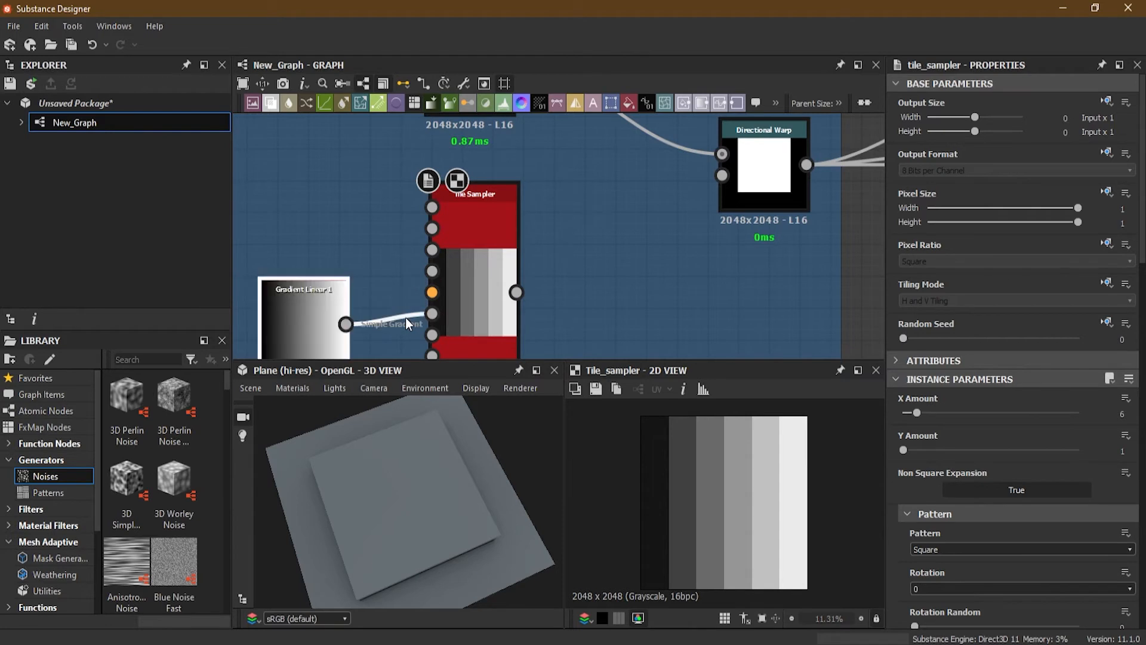
{"action": "middle_click_drag", "start_coordinate": [465, 315], "coordinate": [558, 262]}
{"action": "scroll", "coordinate": [422, 275], "scroll_direction": "up", "scroll_amount": 3}
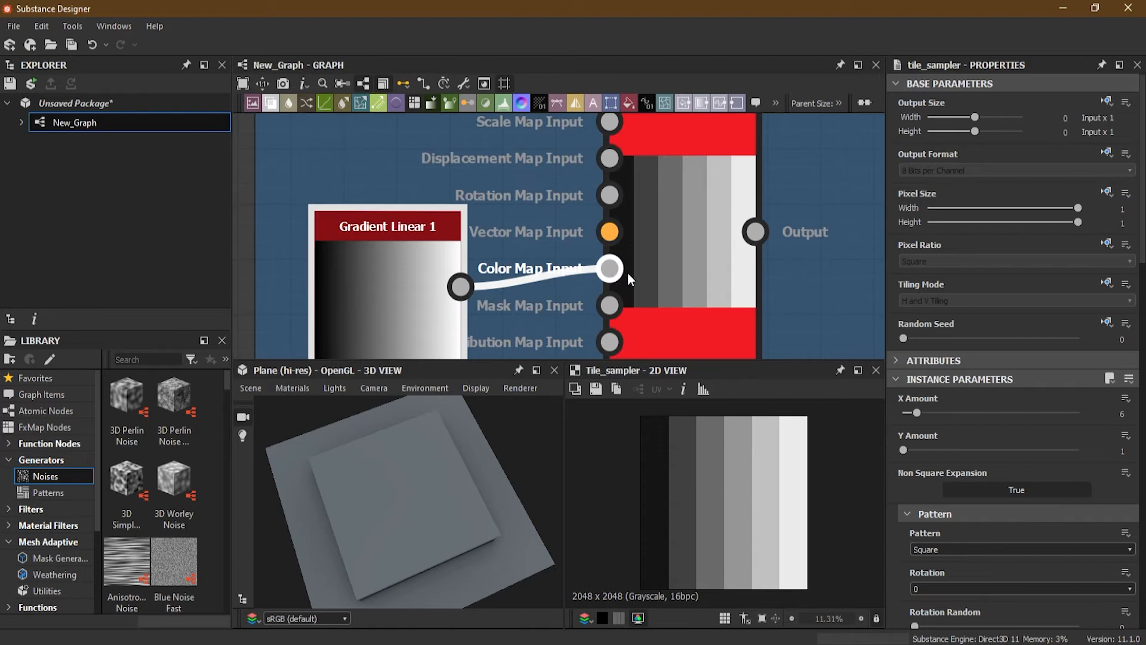
{"action": "scroll", "coordinate": [614, 279], "scroll_direction": "down", "scroll_amount": 3}
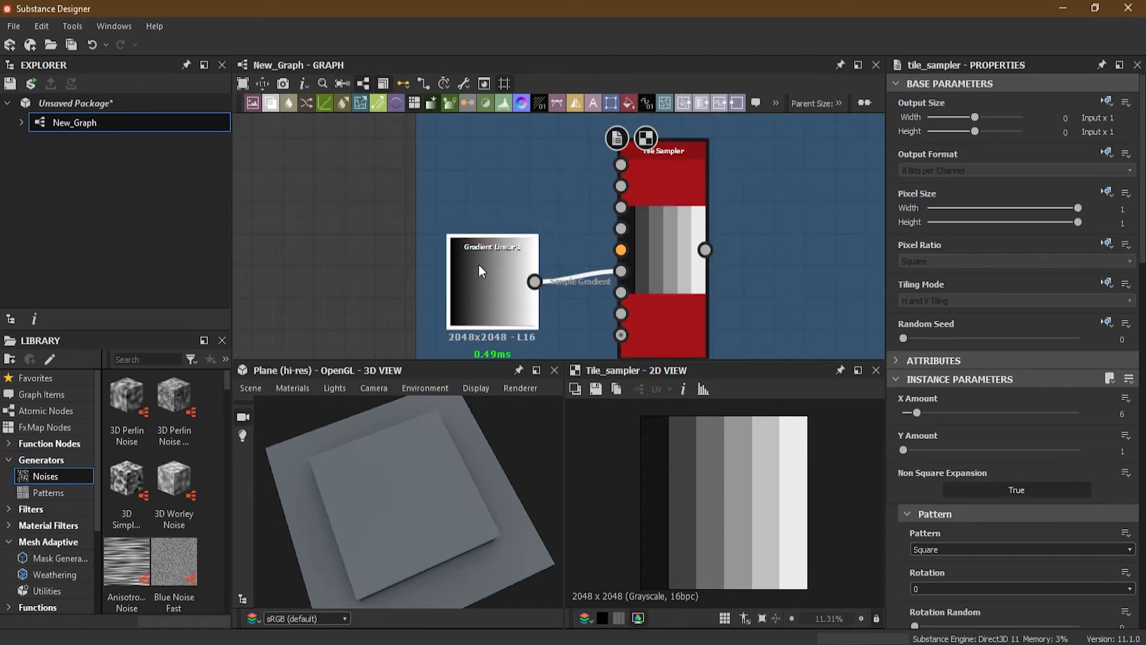
{"action": "key", "text": "d"}
{"action": "middle_click_drag", "start_coordinate": [547, 307], "coordinate": [464, 317]}
Step: Select the Tile Sampler and set its Color Parametrization Multiplier to 1
{"action": "left_click", "coordinate": [581, 194]}
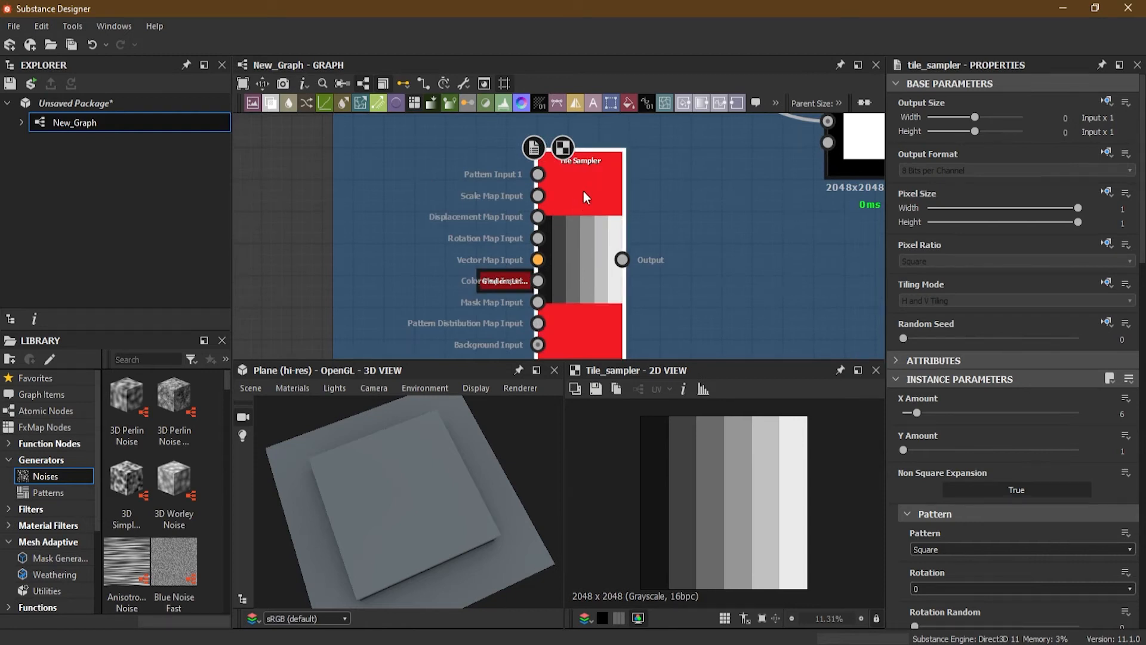
{"action": "left_click_drag", "start_coordinate": [588, 188], "coordinate": [592, 188]}
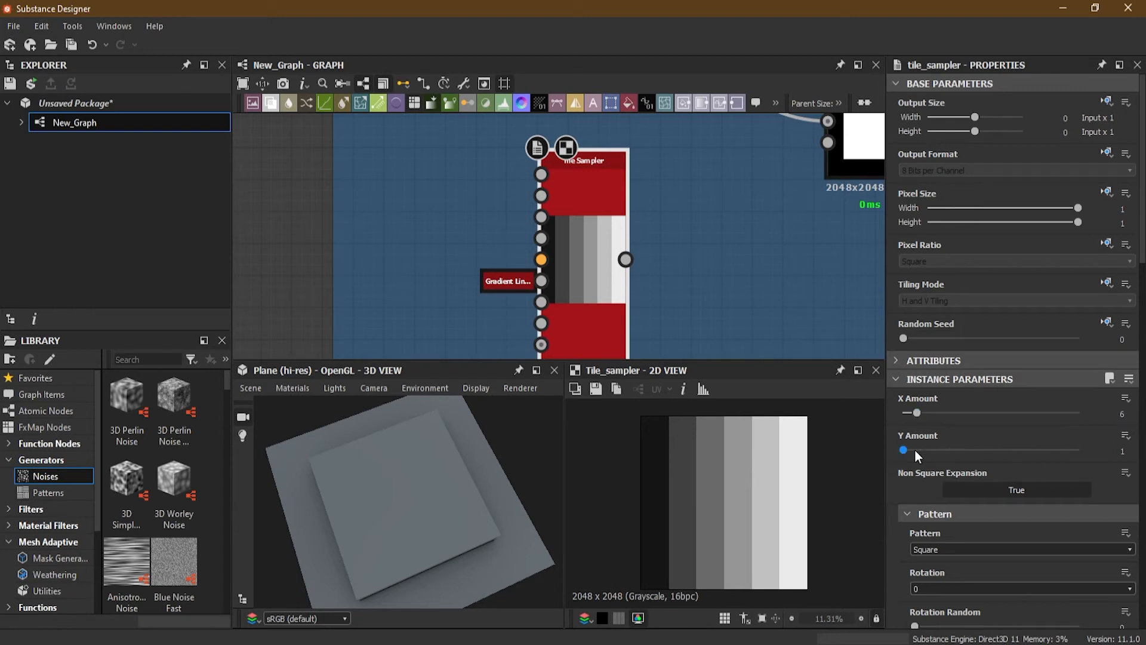
{"action": "scroll", "coordinate": [1071, 430], "scroll_direction": "down", "scroll_amount": 10}
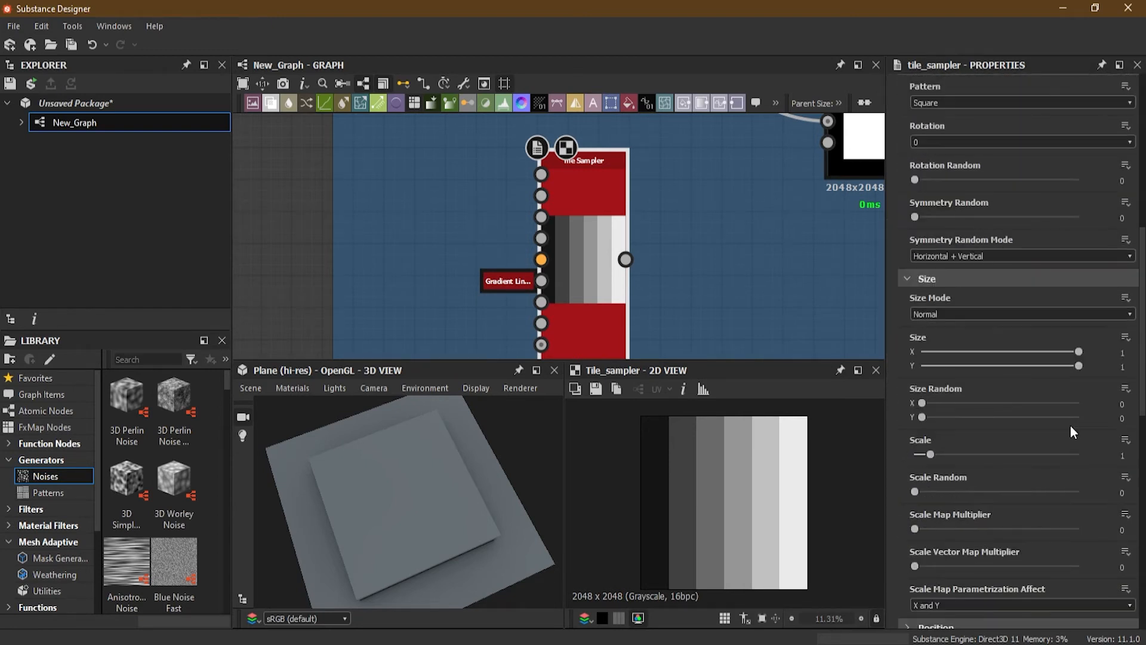
{"action": "scroll", "coordinate": [1069, 425], "scroll_direction": "down", "scroll_amount": 1}
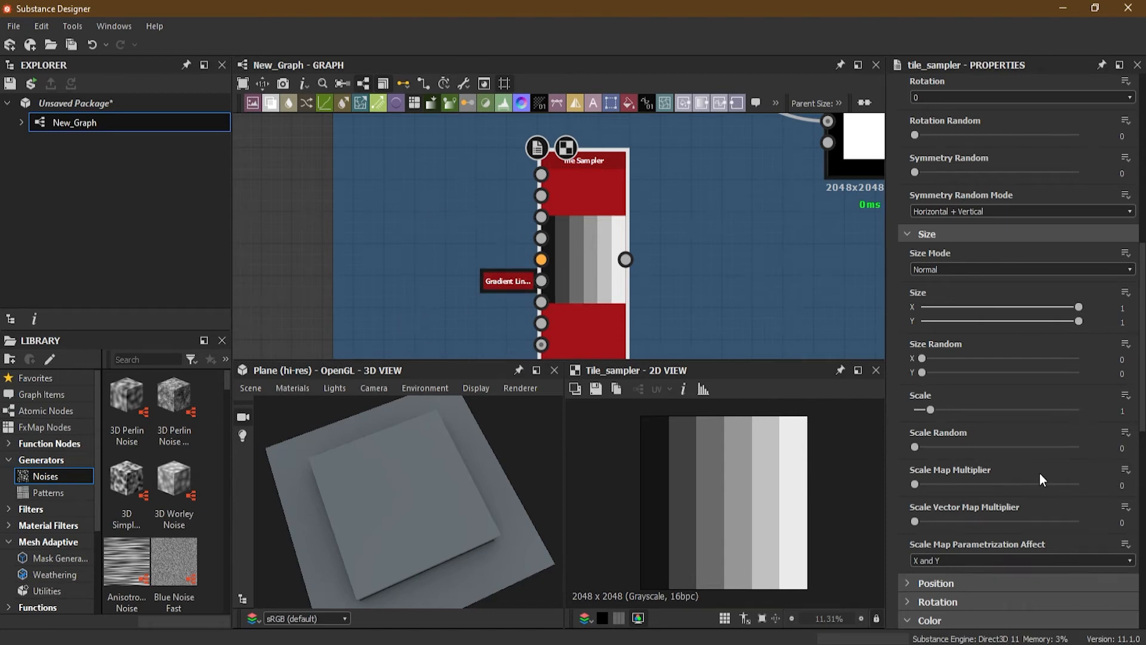
{"action": "scroll", "coordinate": [1006, 452], "scroll_direction": "down", "scroll_amount": 5}
{"action": "scroll", "coordinate": [1005, 453], "scroll_direction": "down", "scroll_amount": 1}
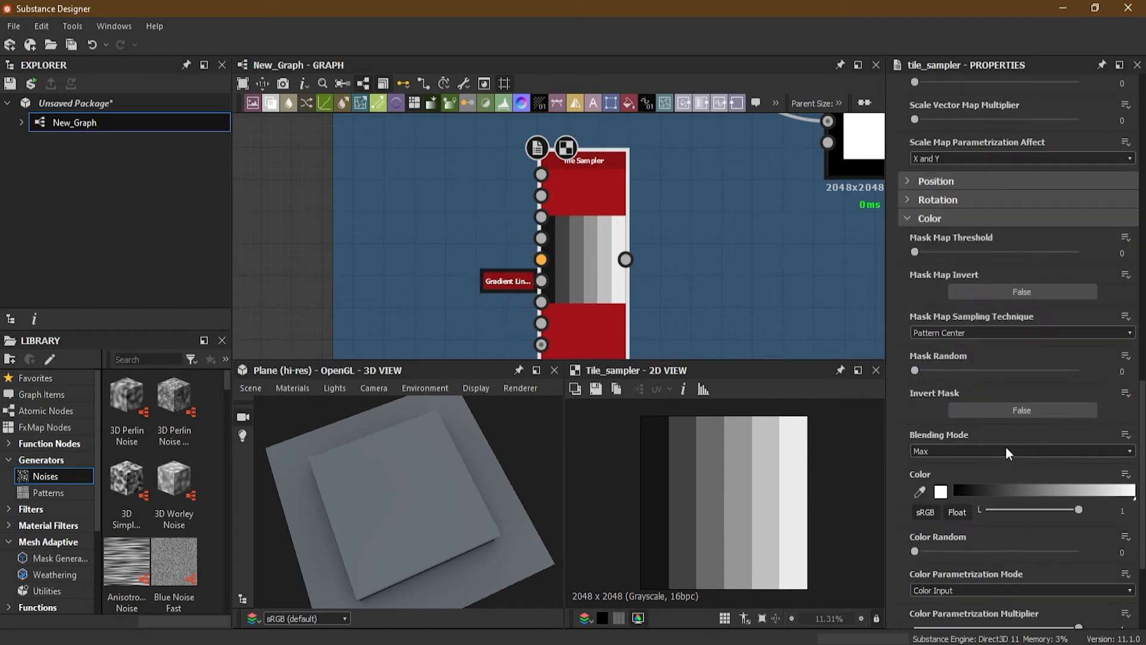
{"action": "scroll", "coordinate": [1005, 452], "scroll_direction": "down", "scroll_amount": 3}
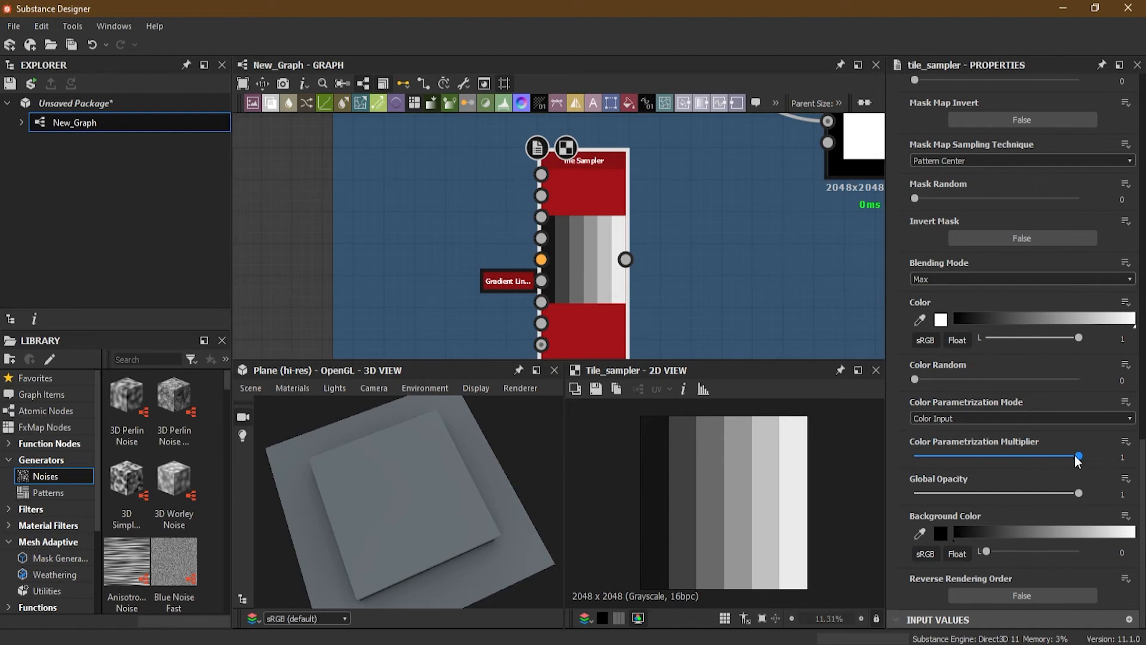
{"action": "left_click_drag", "start_coordinate": [1079, 455], "coordinate": [1119, 470]}
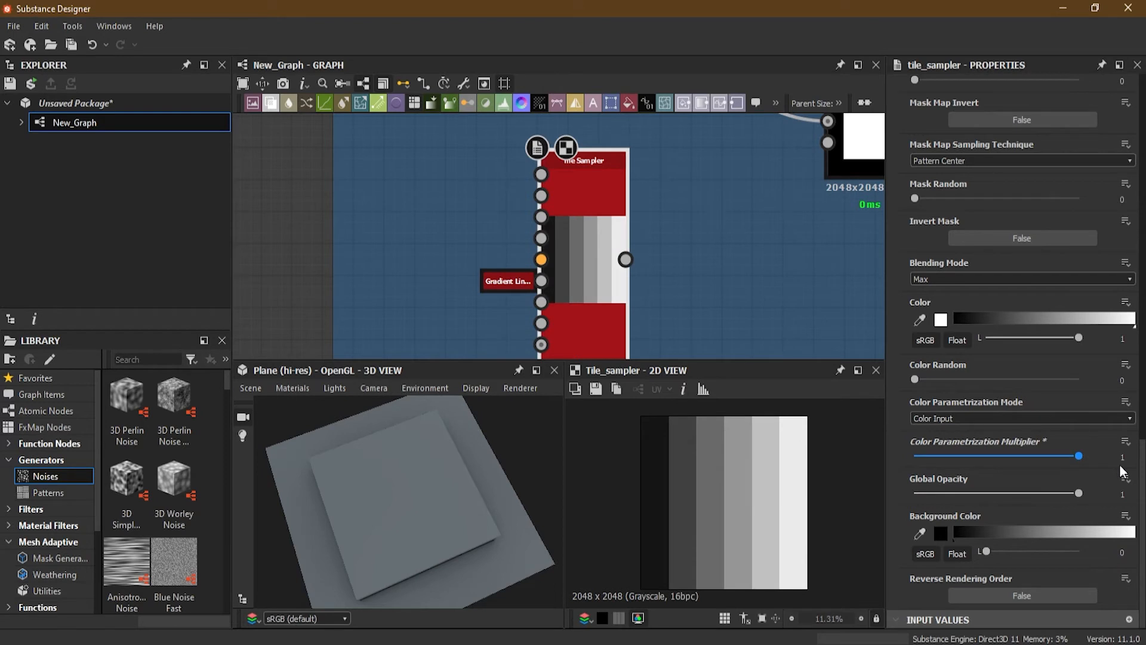
Step: Connect the Tile Sampler's output to the Directional Warp's Intensity Input
{"action": "middle_click_drag", "start_coordinate": [698, 255], "coordinate": [535, 320]}
{"action": "left_click_drag", "start_coordinate": [473, 332], "coordinate": [670, 214]}
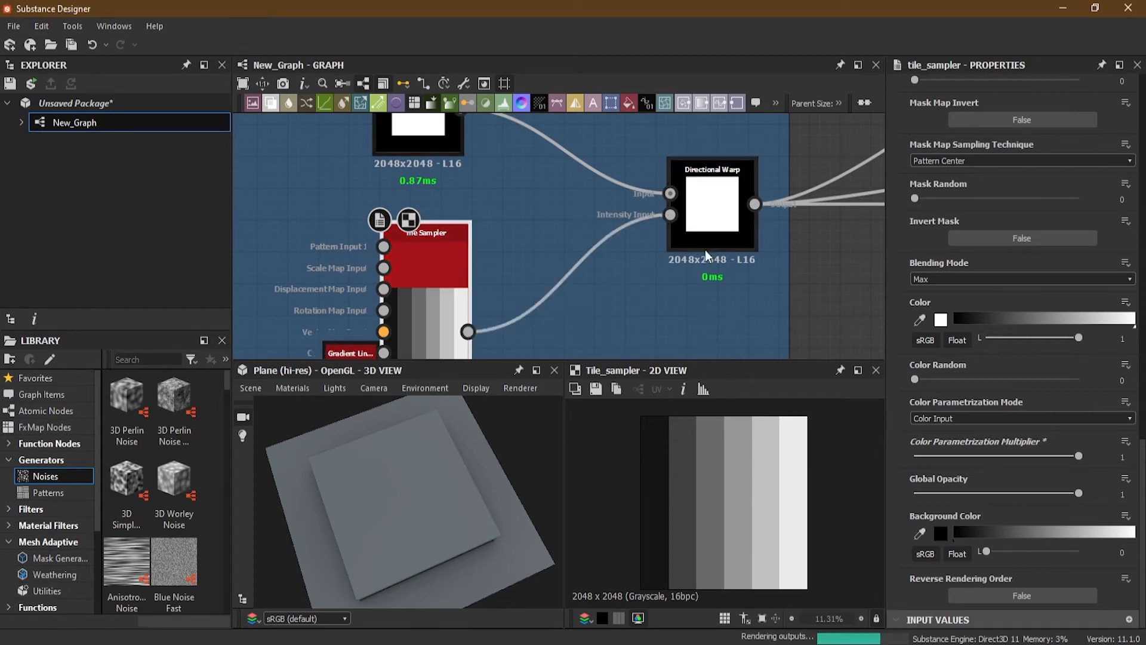
Step: Set the Directional Warp's Intensity to 40 and its Warp Angle to about 91 degrees
{"action": "left_click", "coordinate": [712, 201]}
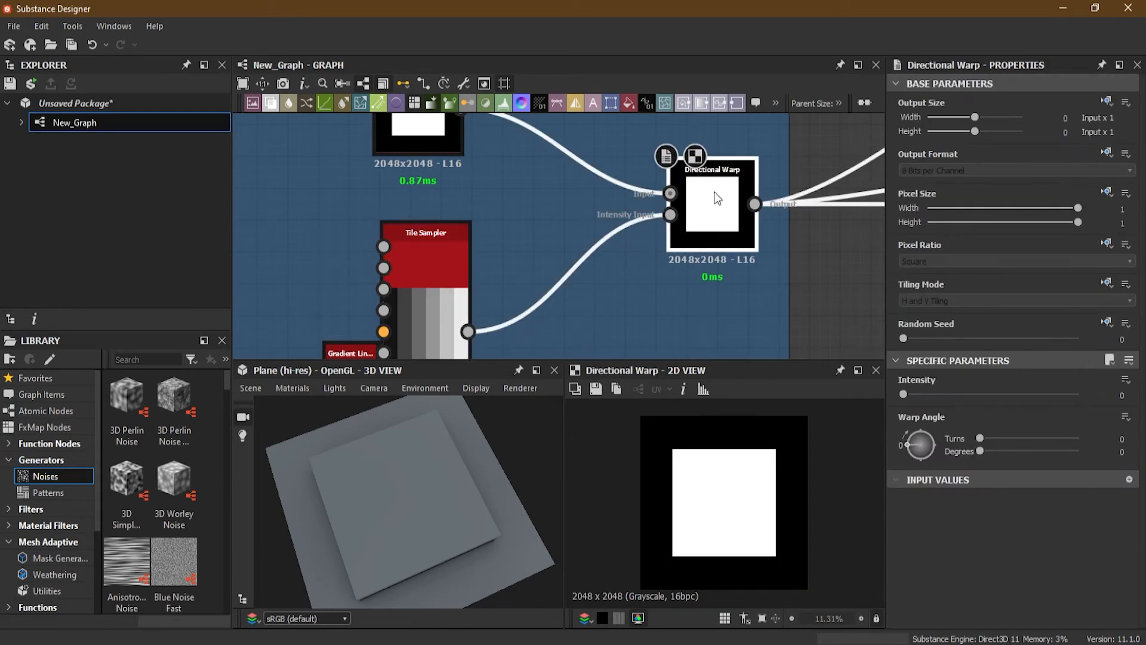
{"action": "left_click", "coordinate": [424, 261]}
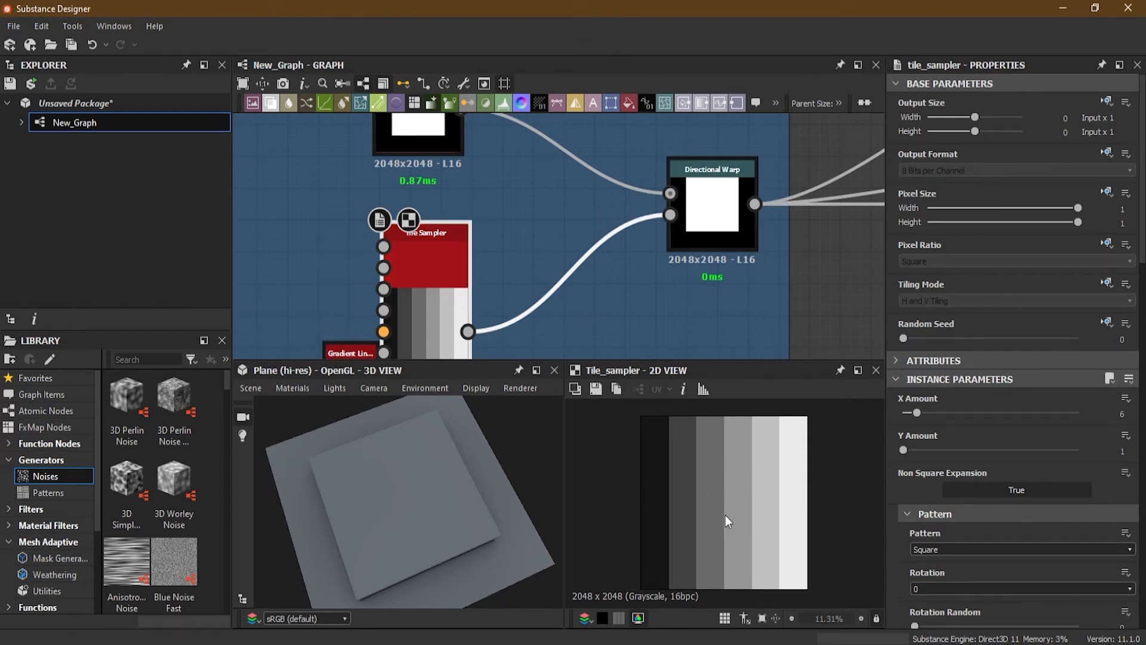
{"action": "left_click", "coordinate": [715, 203]}
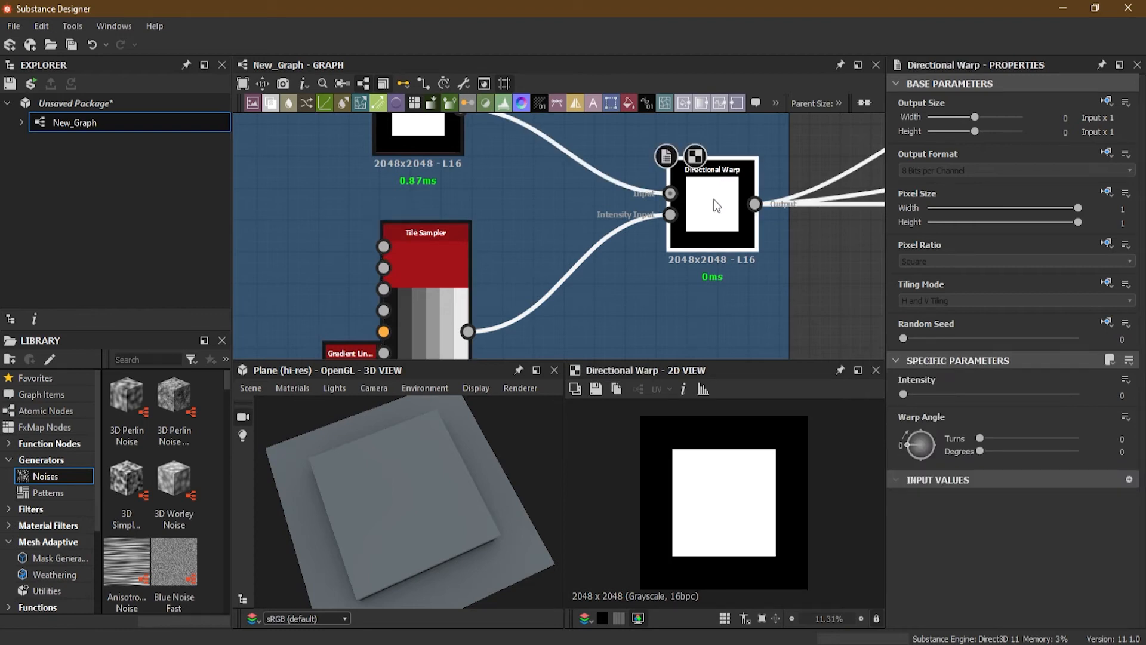
{"action": "left_click", "coordinate": [1128, 397]}
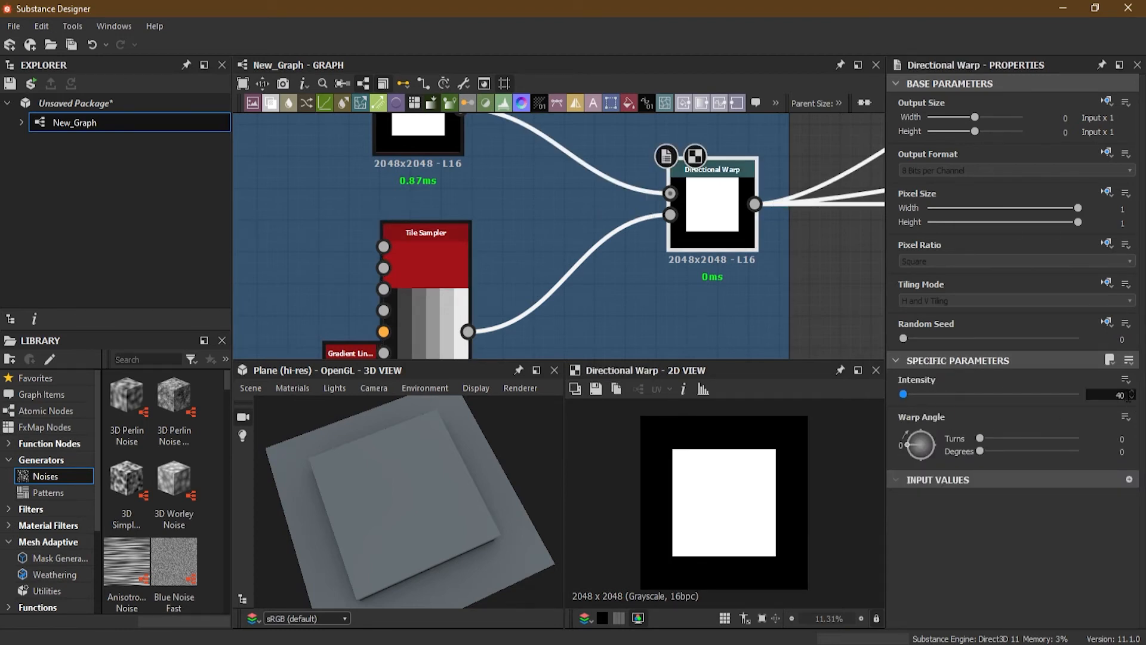
{"action": "type", "text": "40"}
{"action": "key", "text": "Return"}
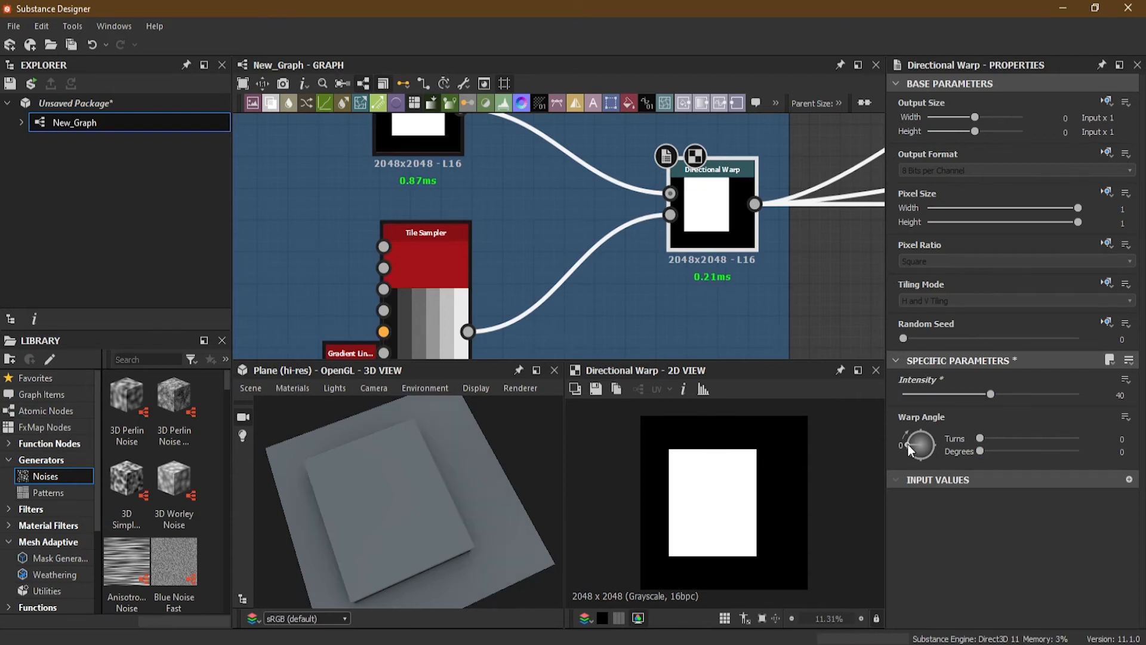
{"action": "left_click_drag", "start_coordinate": [908, 443], "coordinate": [920, 428]}
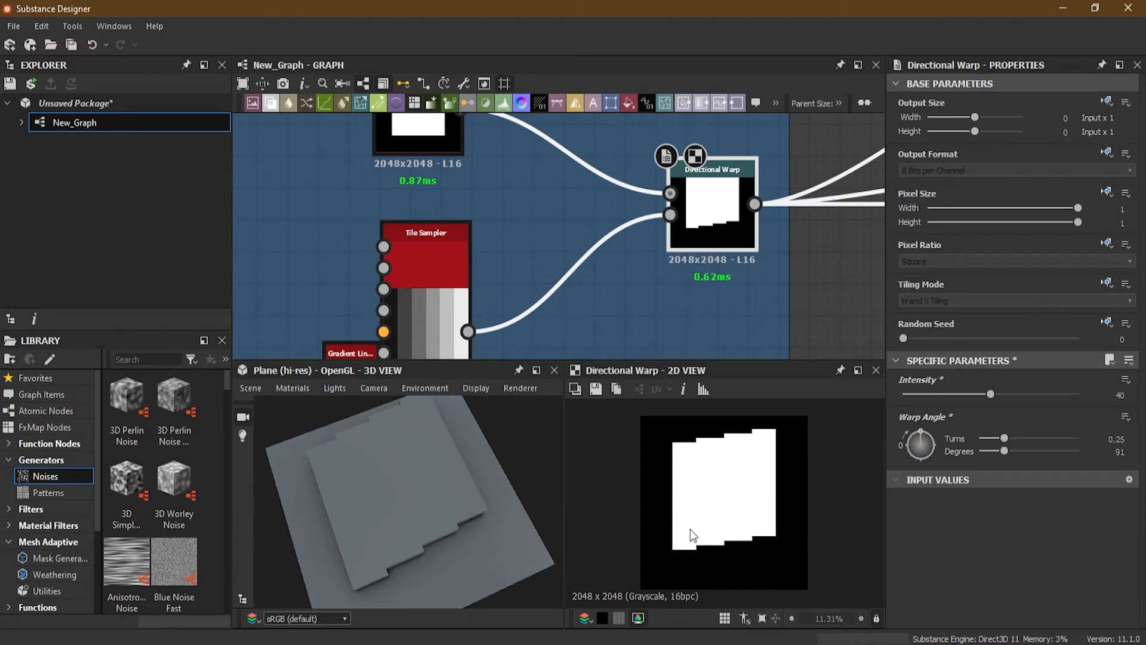
Step: Raise the Directional Warp's Intensity to about 59.5 and select the Tile Sampler
{"action": "middle_click_drag", "start_coordinate": [491, 278], "coordinate": [493, 241]}
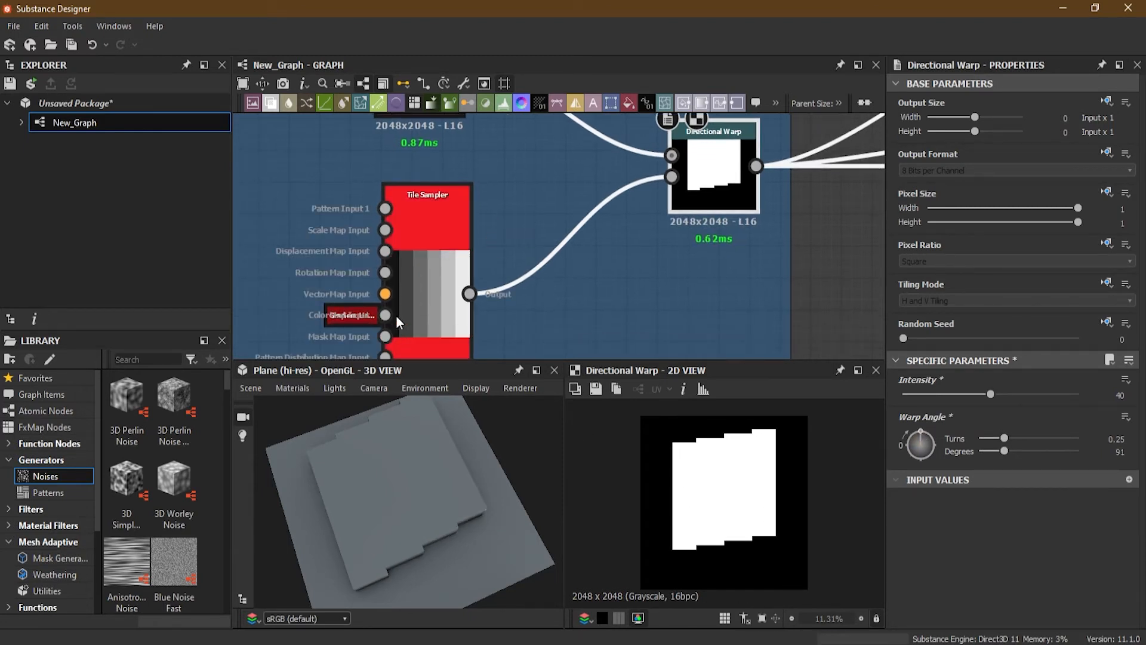
{"action": "left_click_drag", "start_coordinate": [990, 395], "coordinate": [1033, 400]}
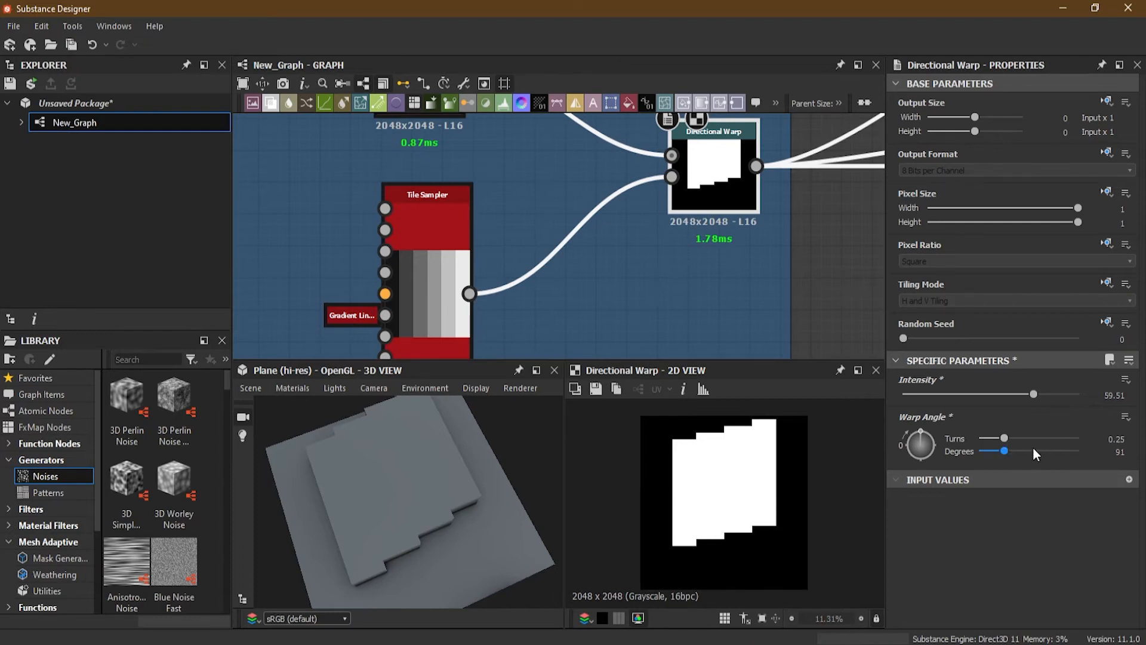
{"action": "mouse_move", "coordinate": [1033, 394]}
{"action": "left_mouse_down"}
{"action": "mouse_move", "coordinate": [1102, 388]}
{"action": "mouse_move", "coordinate": [1033, 406]}
{"action": "left_mouse_up"}
{"action": "left_click", "coordinate": [428, 201]}
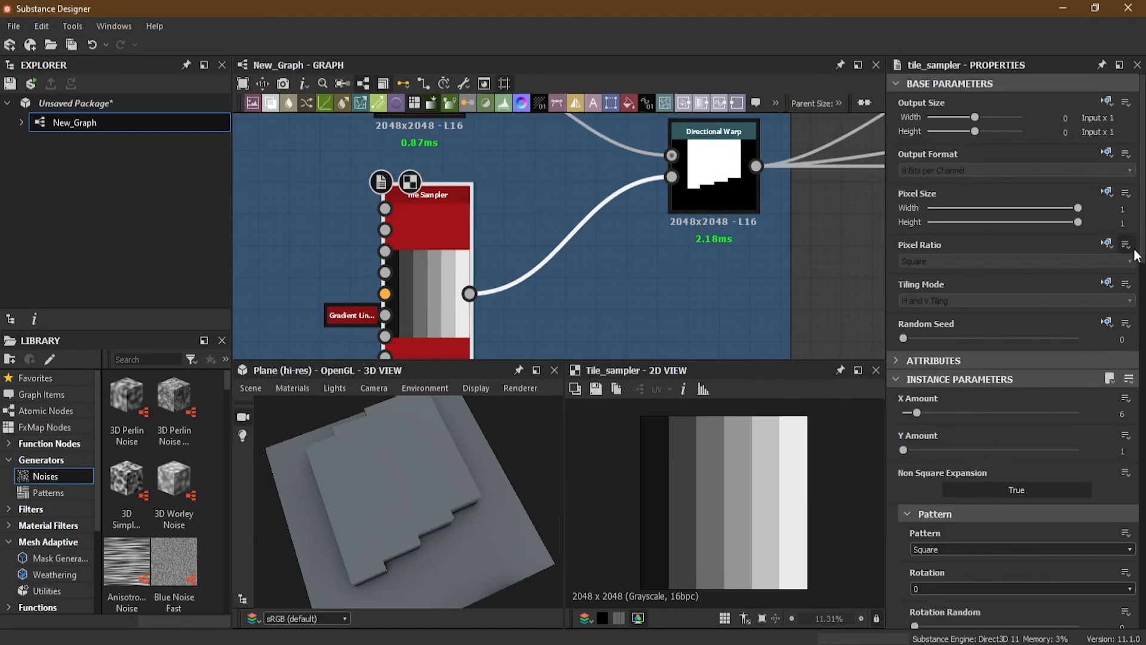
Step: Switch the Tile Sampler's Tiling Mode inheritance to Absolute and open its tiling options
{"action": "left_click", "coordinate": [1105, 283]}
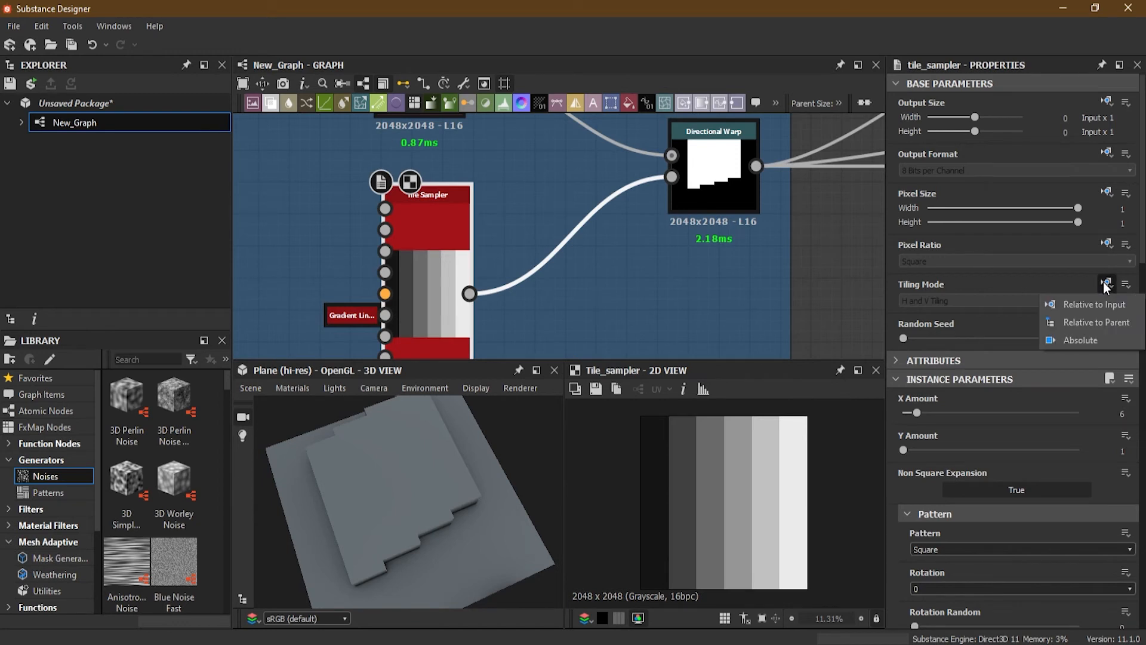
{"action": "left_click", "coordinate": [1101, 341]}
{"action": "left_click", "coordinate": [941, 301]}
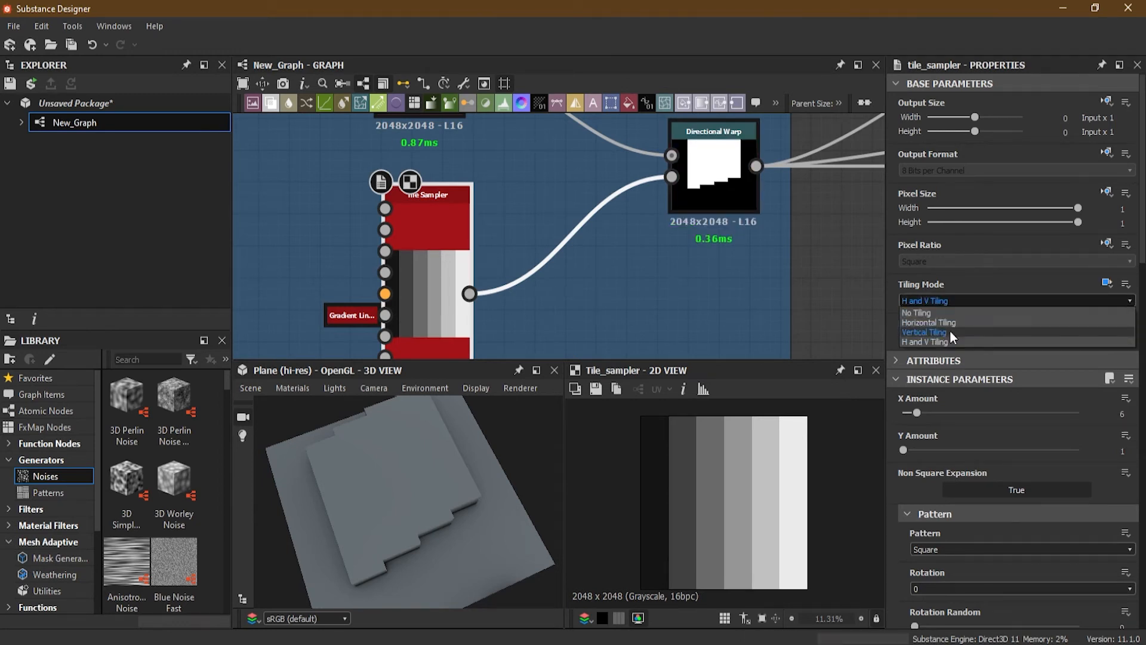
Step: Select the Directional Warp, raise its Intensity to about 78.4, and set its Tiling Mode to No Tiling
{"action": "left_click", "coordinate": [713, 156]}
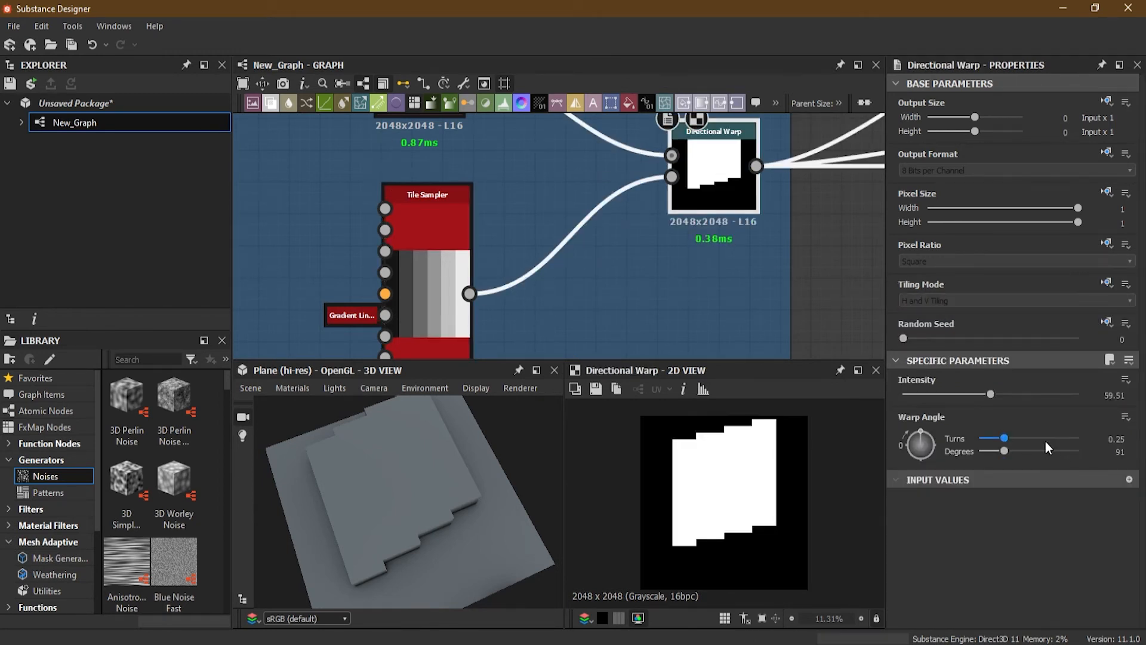
{"action": "left_click_drag", "start_coordinate": [990, 394], "coordinate": [1019, 394]}
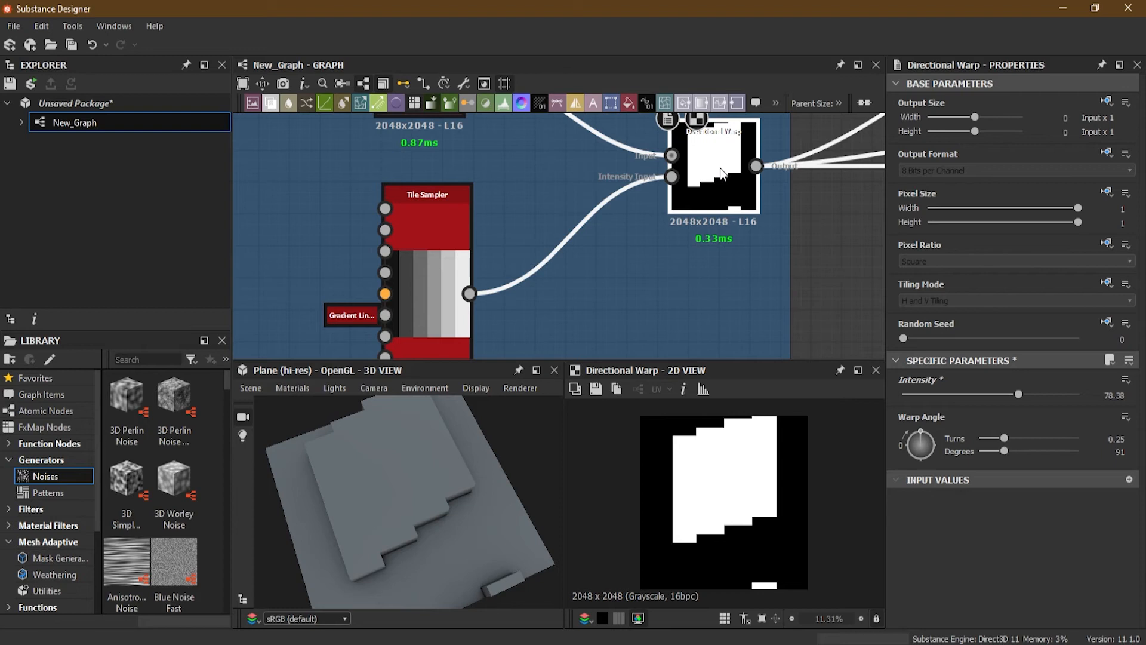
{"action": "left_click", "coordinate": [1106, 281]}
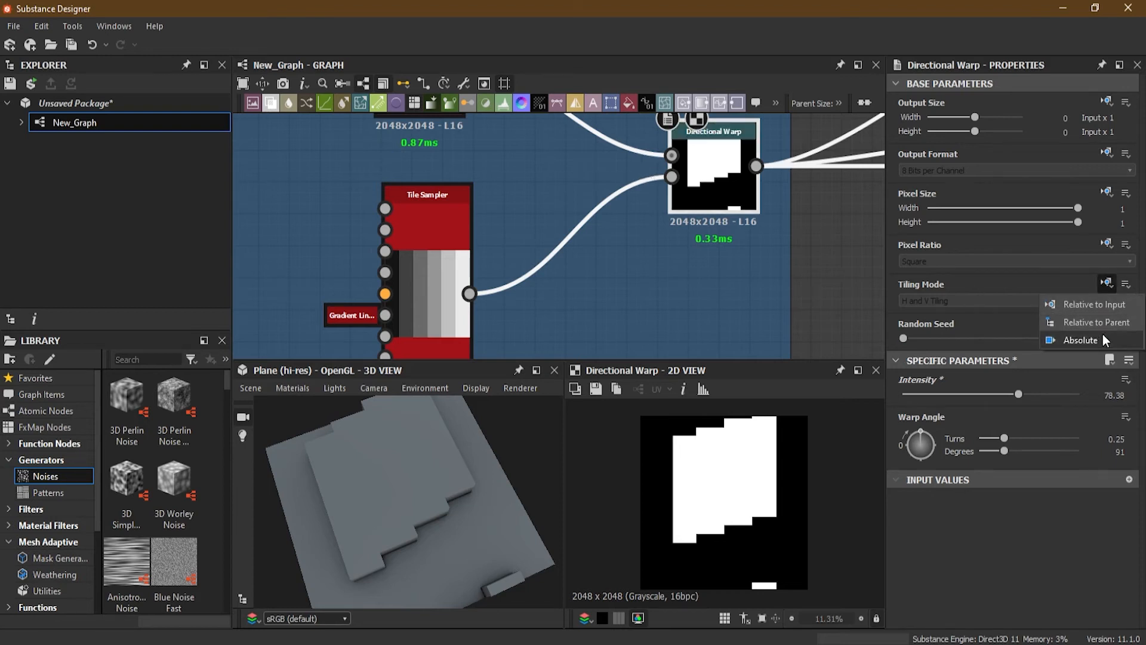
{"action": "left_click", "coordinate": [1101, 321]}
{"action": "left_click", "coordinate": [965, 300]}
{"action": "left_click", "coordinate": [961, 313]}
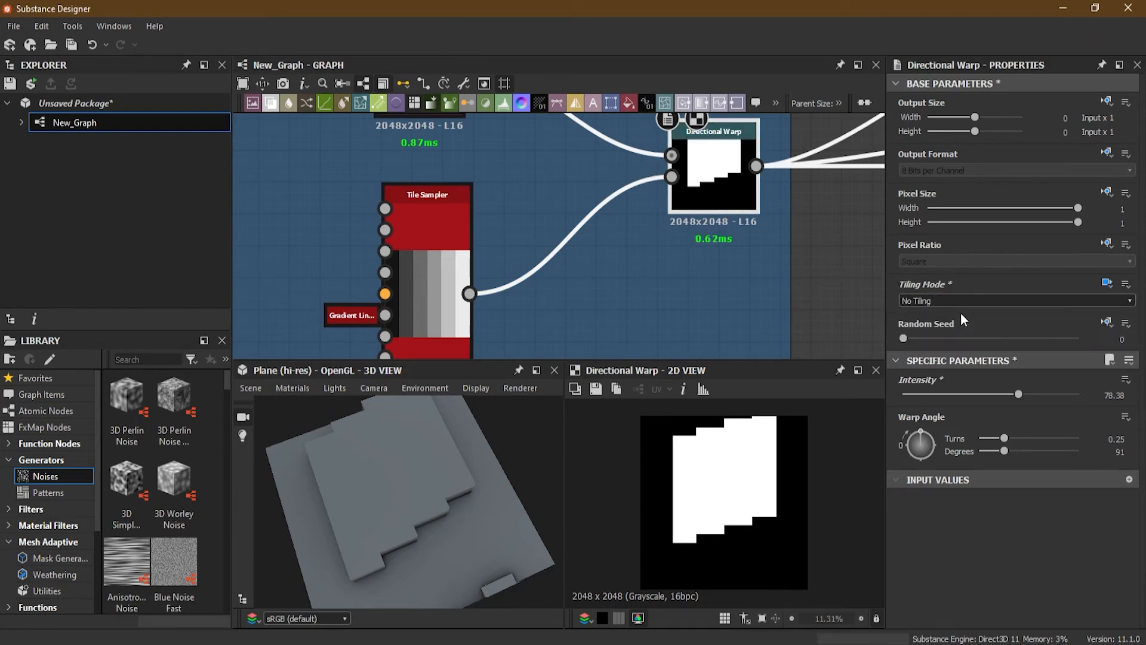
Step: Select the Tile Sampler and reset its Tiling Mode inheritance to Relative to Input
{"action": "double_click", "coordinate": [439, 242]}
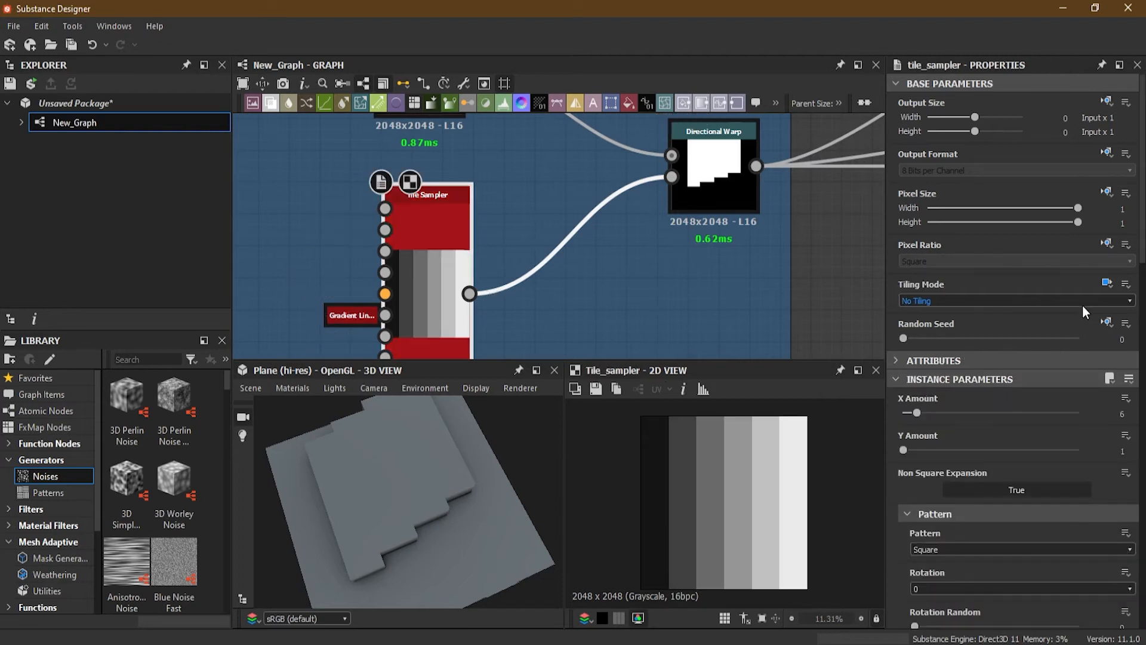
{"action": "left_click", "coordinate": [1114, 283]}
{"action": "left_click", "coordinate": [1098, 303]}
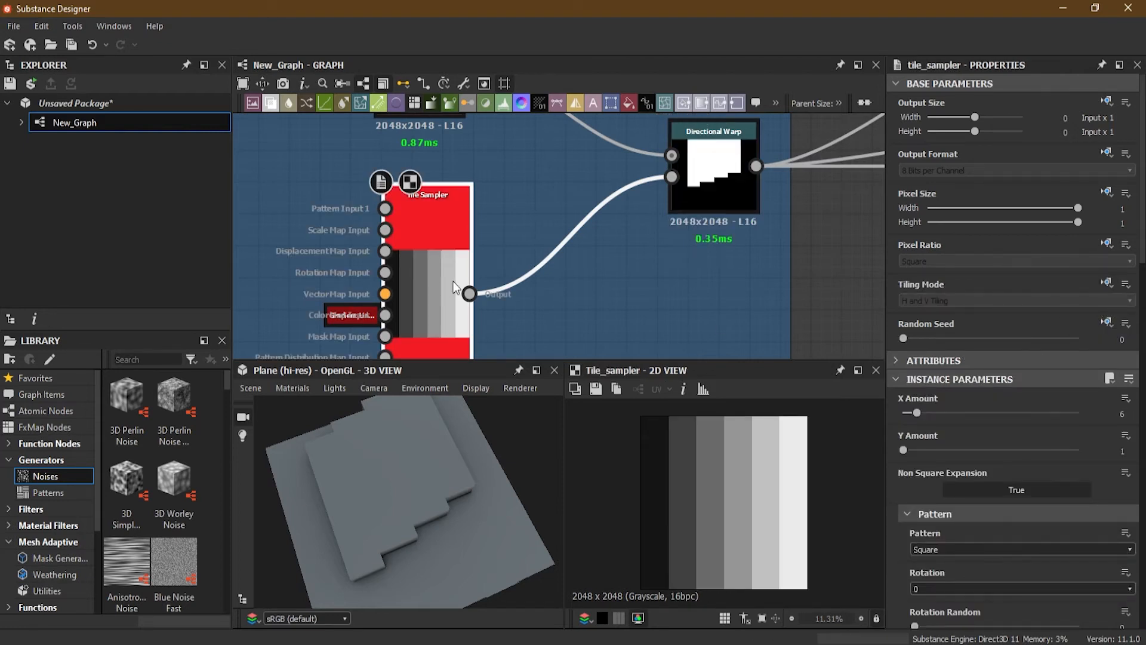
Step: Select the Directional Warp and set its Intensity to about 110
{"action": "double_click", "coordinate": [720, 179]}
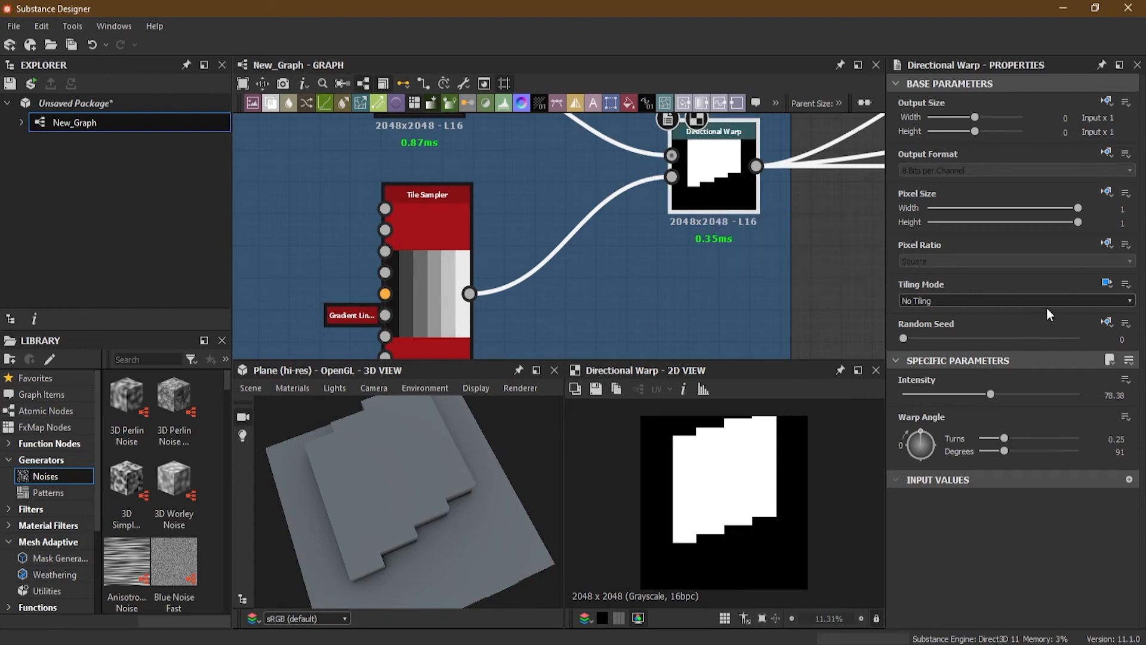
{"action": "left_click_drag", "start_coordinate": [1005, 394], "coordinate": [986, 407]}
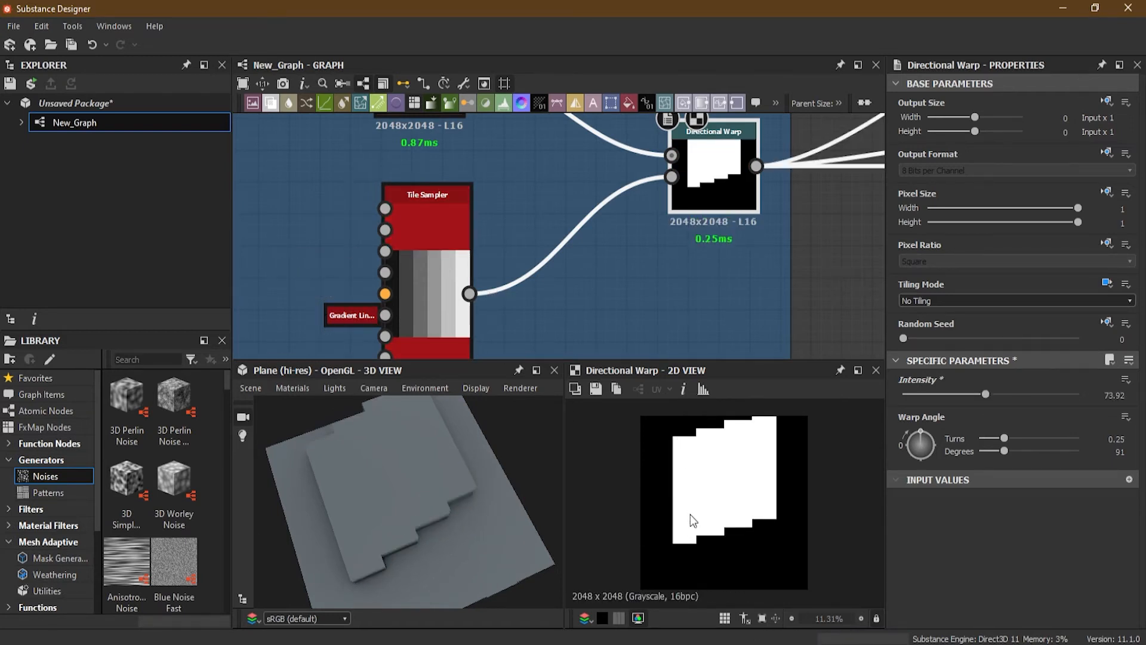
{"action": "left_click_drag", "start_coordinate": [986, 395], "coordinate": [1027, 390]}
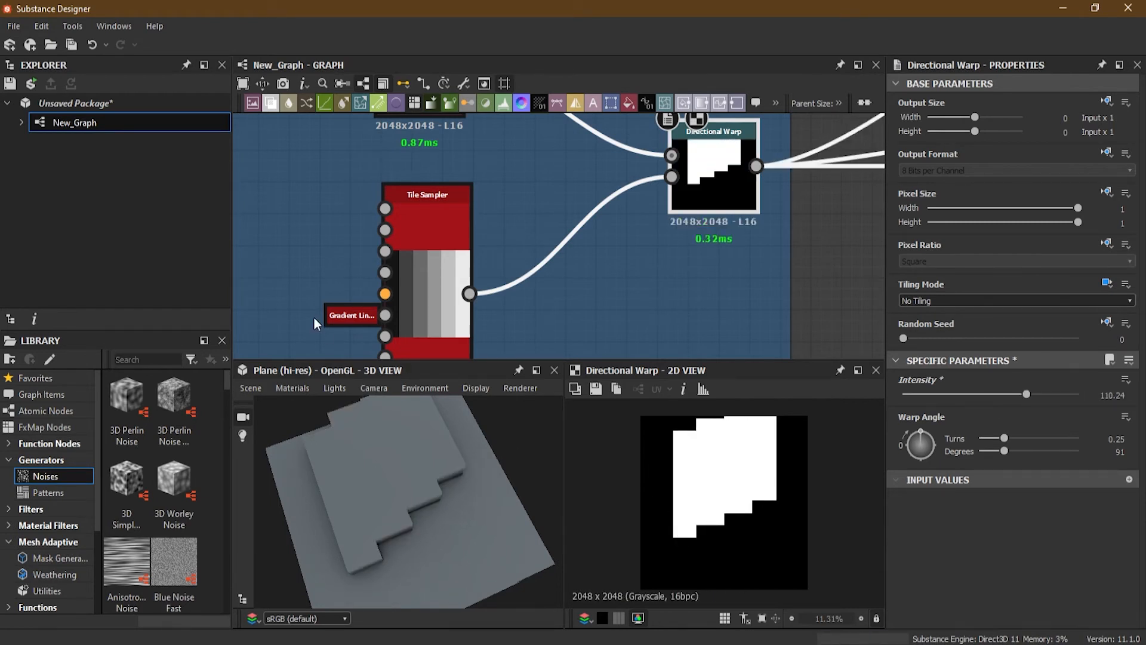
Step: Rearrange the graph frames, moving Shape Deformation 2 beside Shape Deformation and Break Noise nearer the Directional Warp frame
{"action": "scroll", "coordinate": [382, 304], "scroll_direction": "up", "scroll_amount": 6}
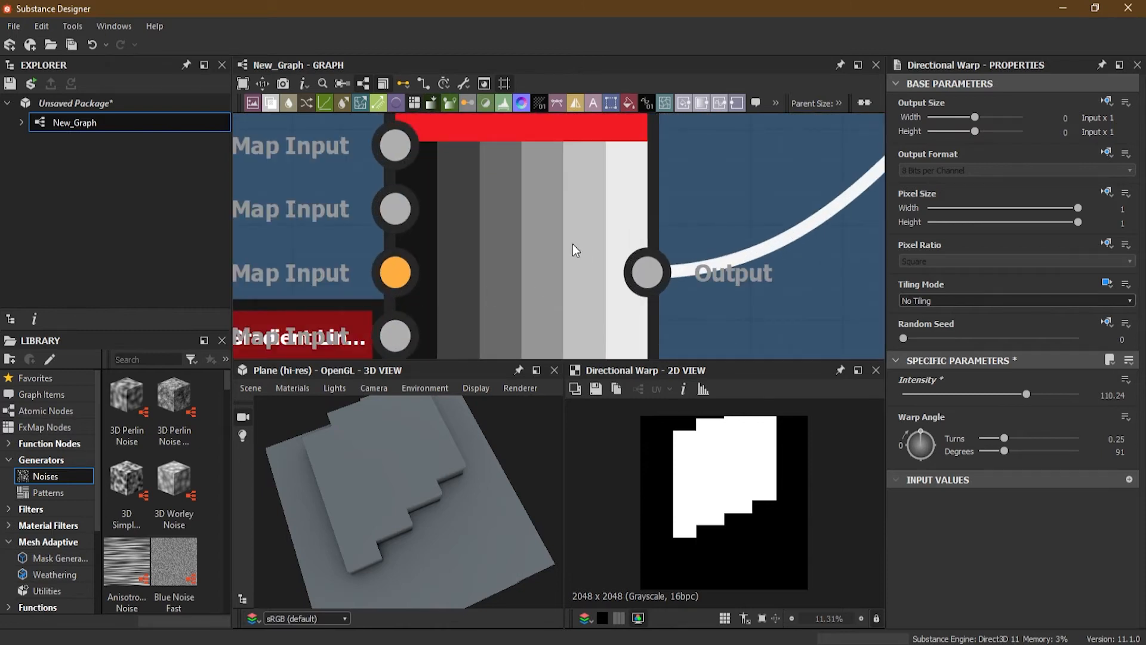
{"action": "scroll", "coordinate": [573, 250], "scroll_direction": "down", "scroll_amount": 6}
{"action": "middle_click_drag", "start_coordinate": [644, 303], "coordinate": [632, 316]}
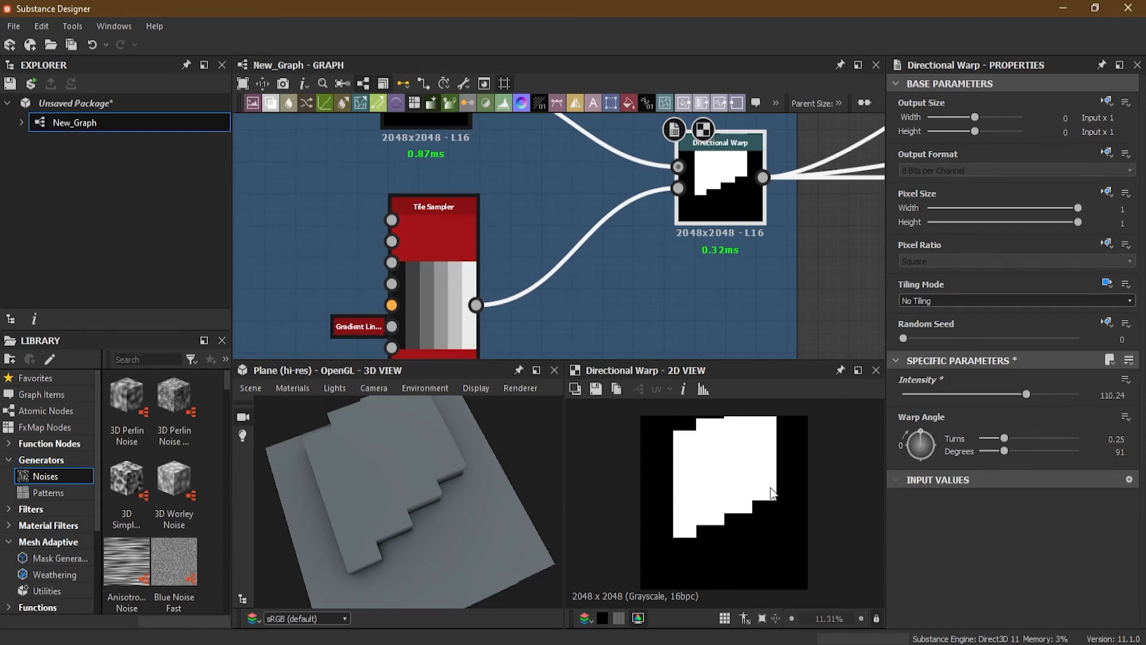
{"action": "scroll", "coordinate": [633, 255], "scroll_direction": "down", "scroll_amount": 4}
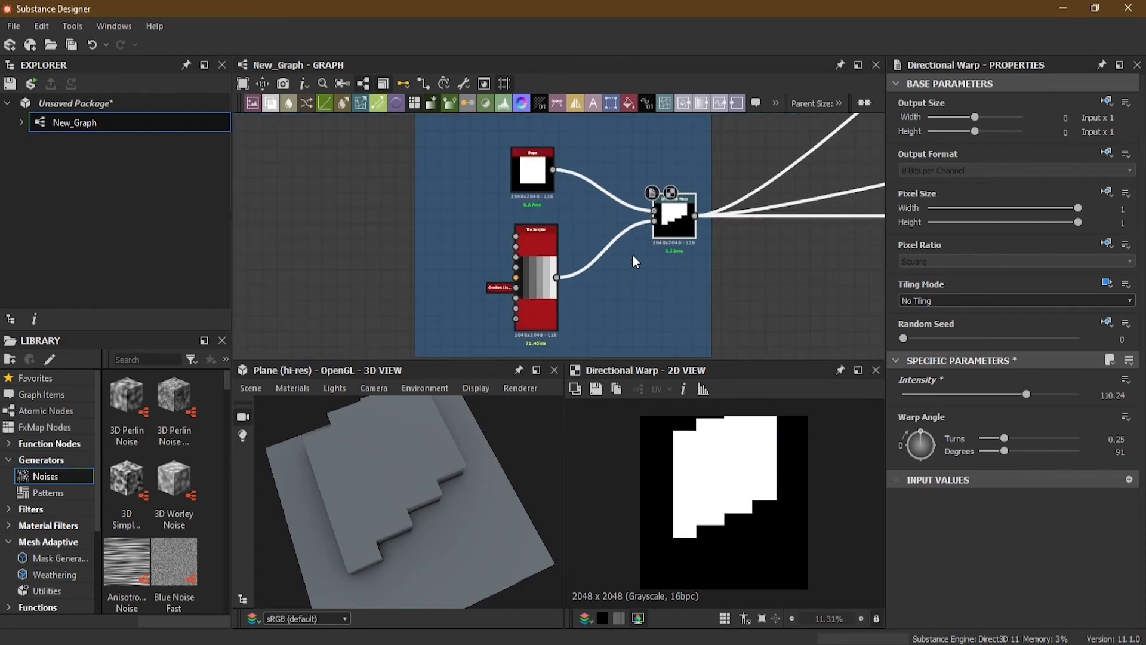
{"action": "scroll", "coordinate": [633, 256], "scroll_direction": "up", "scroll_amount": 3}
{"action": "scroll", "coordinate": [632, 257], "scroll_direction": "down", "scroll_amount": 8}
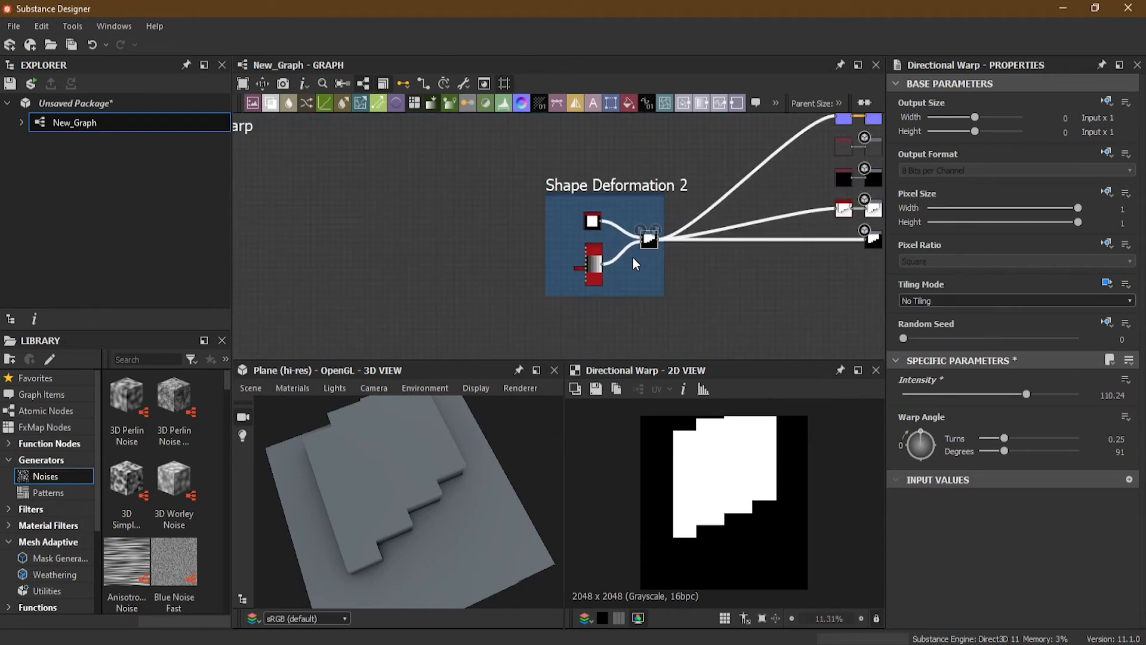
{"action": "middle_click_drag", "start_coordinate": [545, 278], "coordinate": [680, 251]}
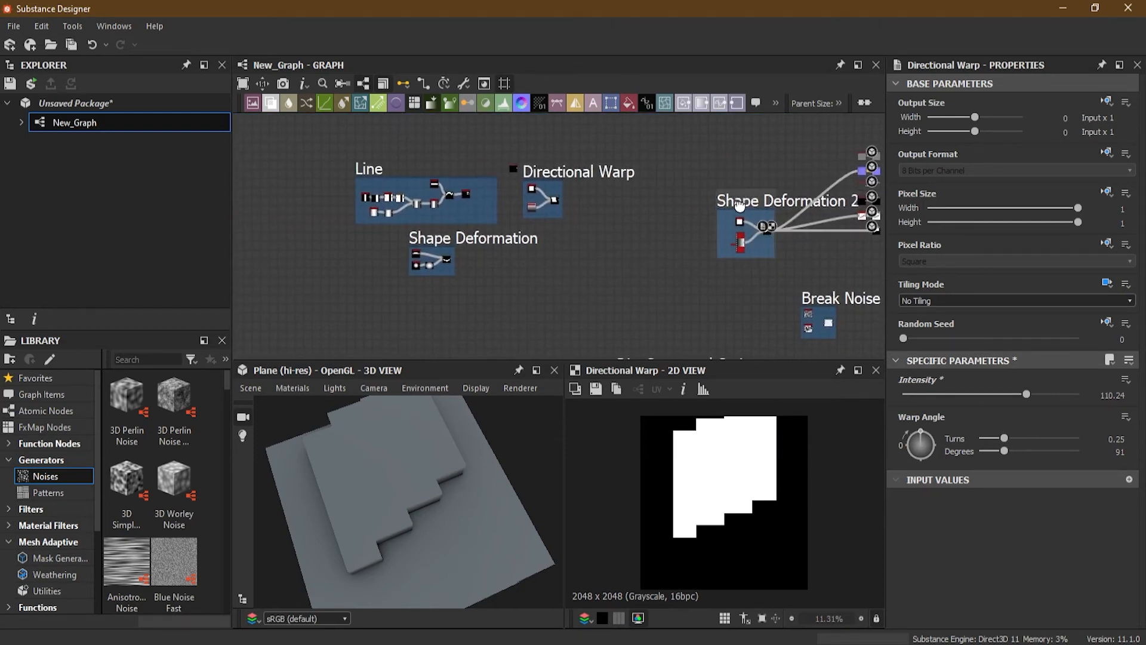
{"action": "left_click_drag", "start_coordinate": [742, 223], "coordinate": [492, 258]}
{"action": "middle_click_drag", "start_coordinate": [726, 282], "coordinate": [699, 232]}
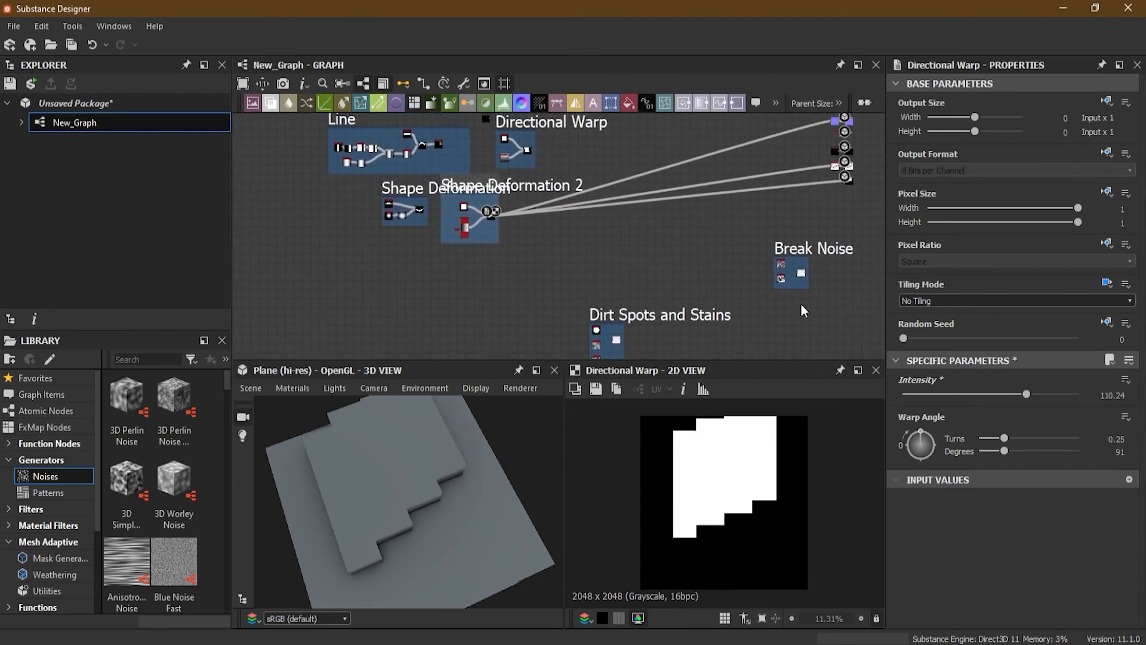
{"action": "left_click_drag", "start_coordinate": [789, 250], "coordinate": [712, 147]}
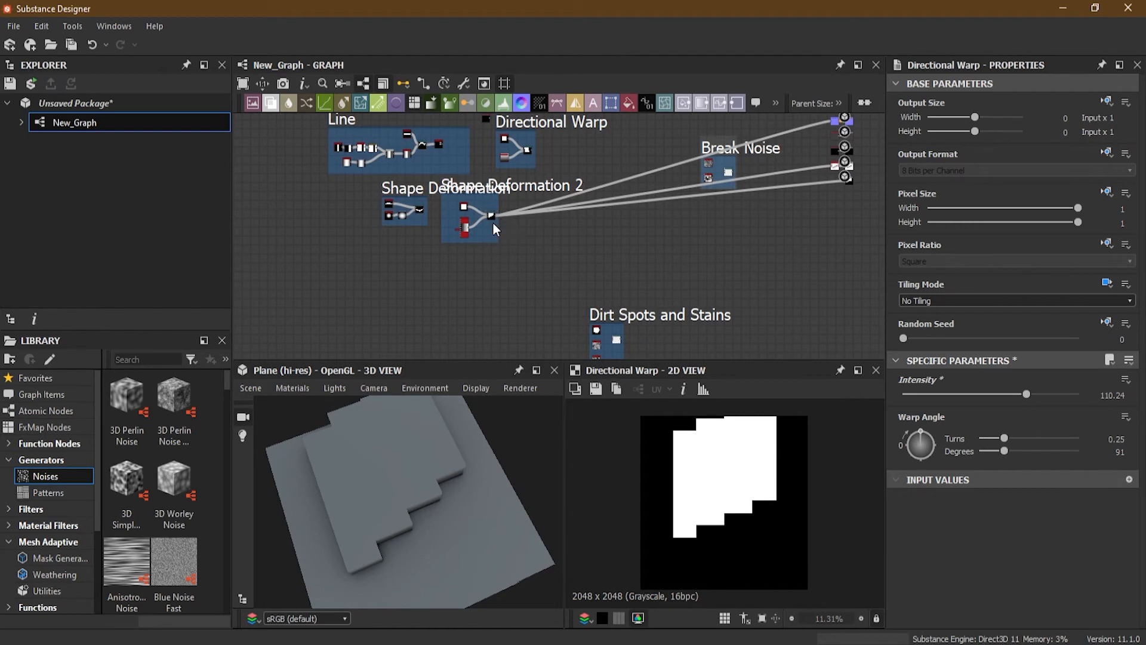
{"action": "scroll", "coordinate": [495, 218], "scroll_direction": "up", "scroll_amount": 3}
{"action": "middle_click_drag", "start_coordinate": [519, 215], "coordinate": [346, 298]}
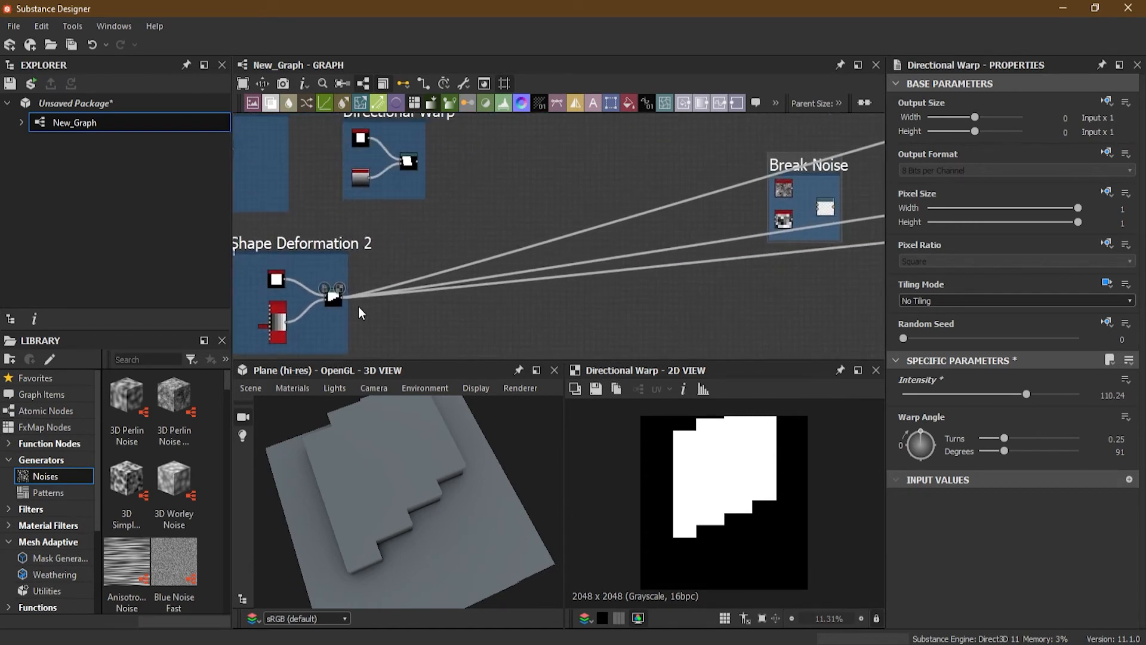
{"action": "left_click_drag", "start_coordinate": [344, 297], "coordinate": [420, 162], "text": "shift"}
{"action": "middle_click_drag", "start_coordinate": [503, 209], "coordinate": [570, 218]}
{"action": "scroll", "coordinate": [553, 227], "scroll_direction": "up", "scroll_amount": 5}
{"action": "scroll", "coordinate": [553, 228], "scroll_direction": "down", "scroll_amount": 4}
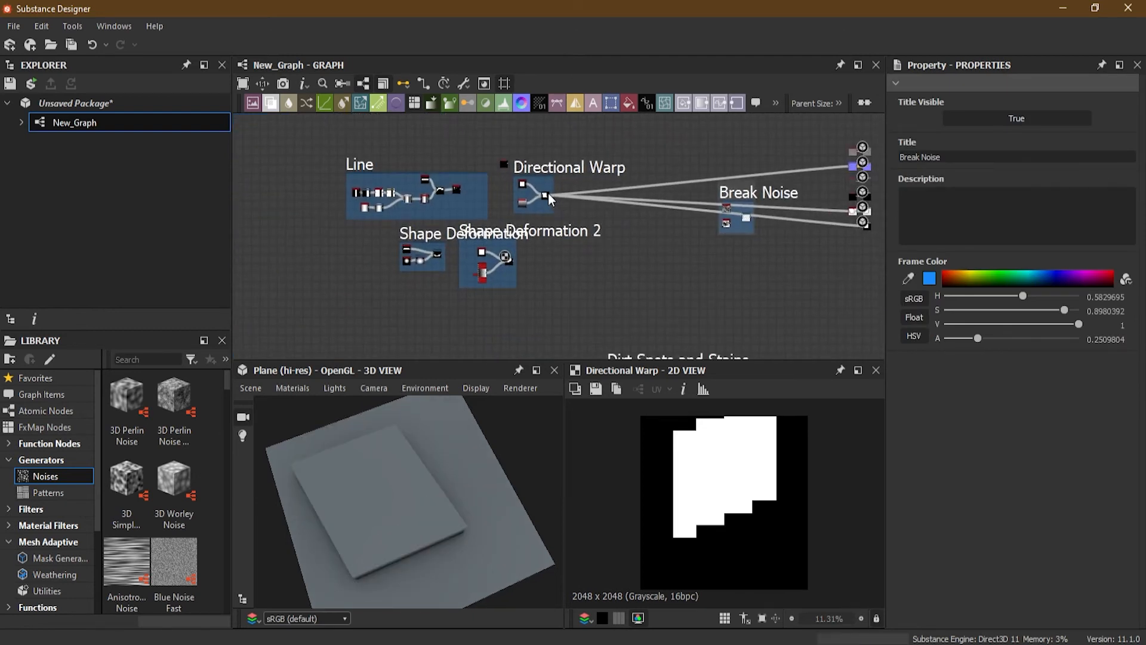
Step: Navigate to the Break Noise frame and select its Directional Warp node
{"action": "mouse_move", "coordinate": [548, 192]}
{"action": "left_mouse_down"}
{"action": "mouse_move", "coordinate": [660, 222]}
{"action": "mouse_move", "coordinate": [552, 189]}
{"action": "left_mouse_up"}
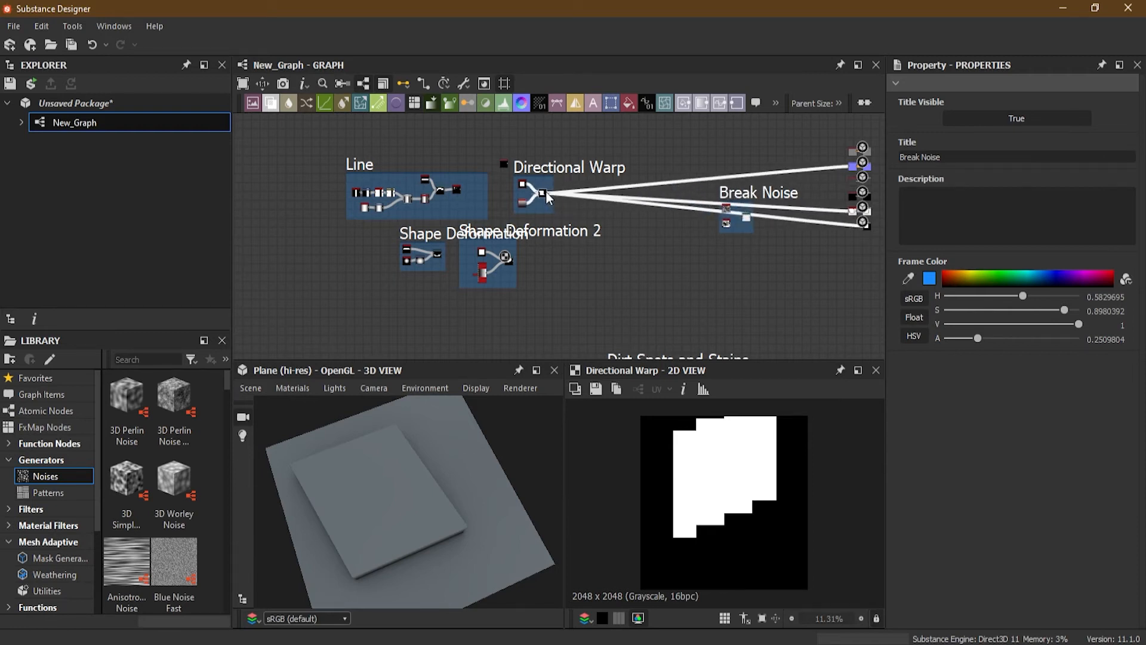
{"action": "scroll", "coordinate": [552, 189], "scroll_direction": "up", "scroll_amount": 5}
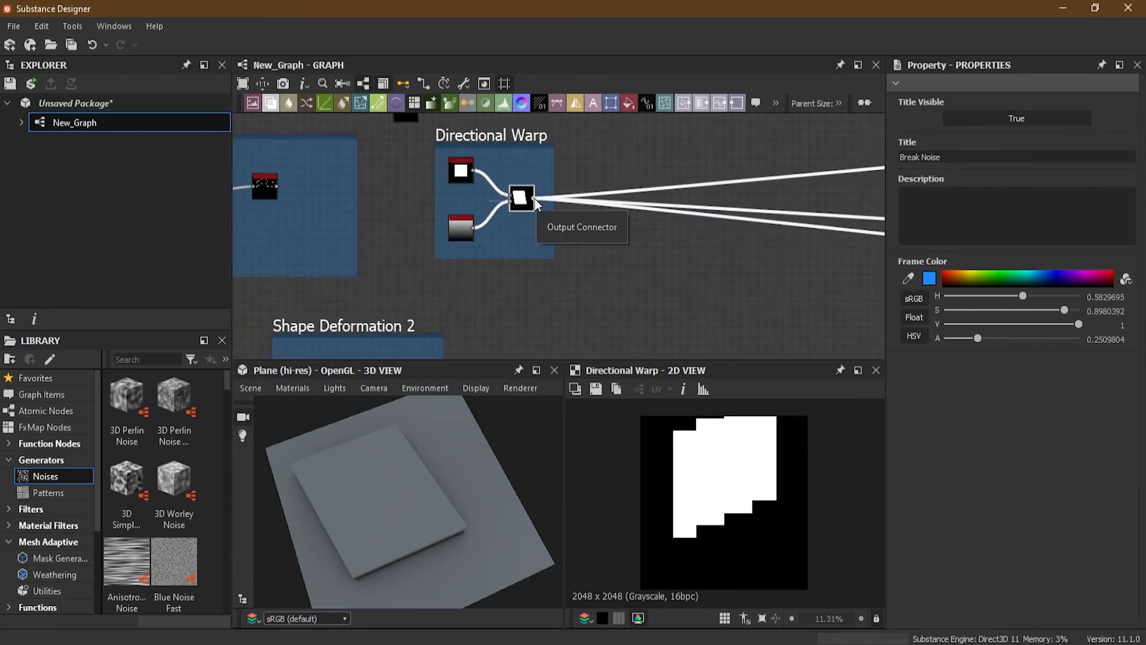
{"action": "left_click_drag", "start_coordinate": [535, 198], "coordinate": [763, 253], "text": "shift"}
{"action": "middle_click_drag", "start_coordinate": [754, 247], "coordinate": [386, 214]}
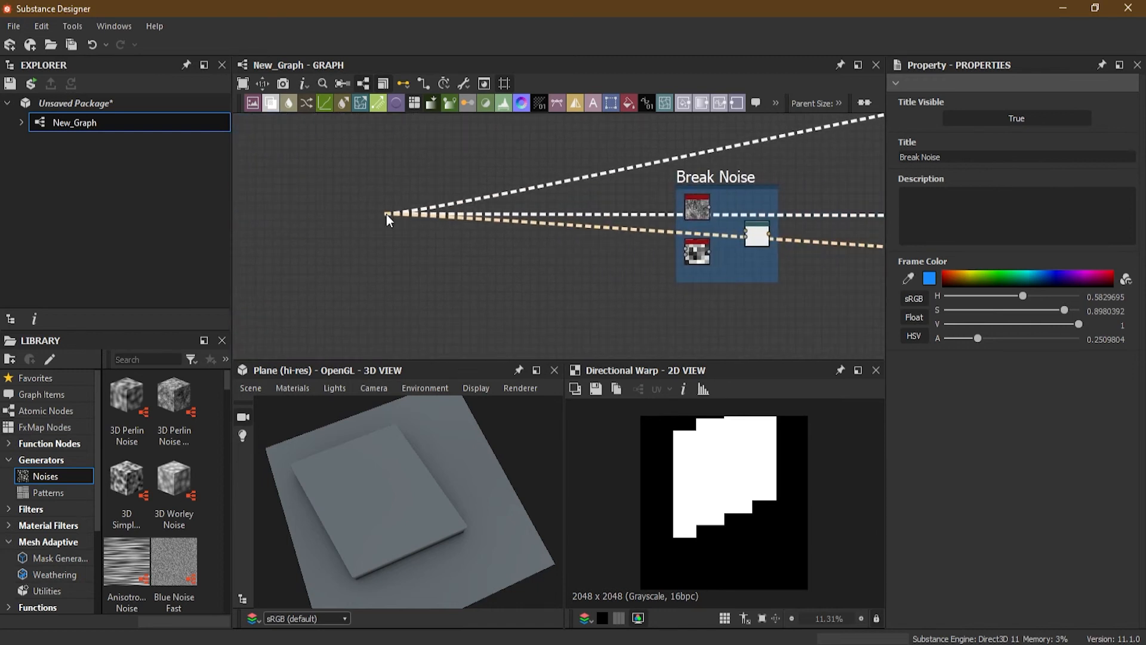
{"action": "left_click", "coordinate": [766, 231]}
{"action": "scroll", "coordinate": [807, 263], "scroll_direction": "up", "scroll_amount": 1}
{"action": "middle_click_drag", "start_coordinate": [806, 262], "coordinate": [584, 291]}
{"action": "double_click", "coordinate": [527, 256]}
Step: Connect the BnW Spots 2 output to the Input of the Break Noise frame's Directional Warp
{"action": "scroll", "coordinate": [605, 276], "scroll_direction": "up", "scroll_amount": 3}
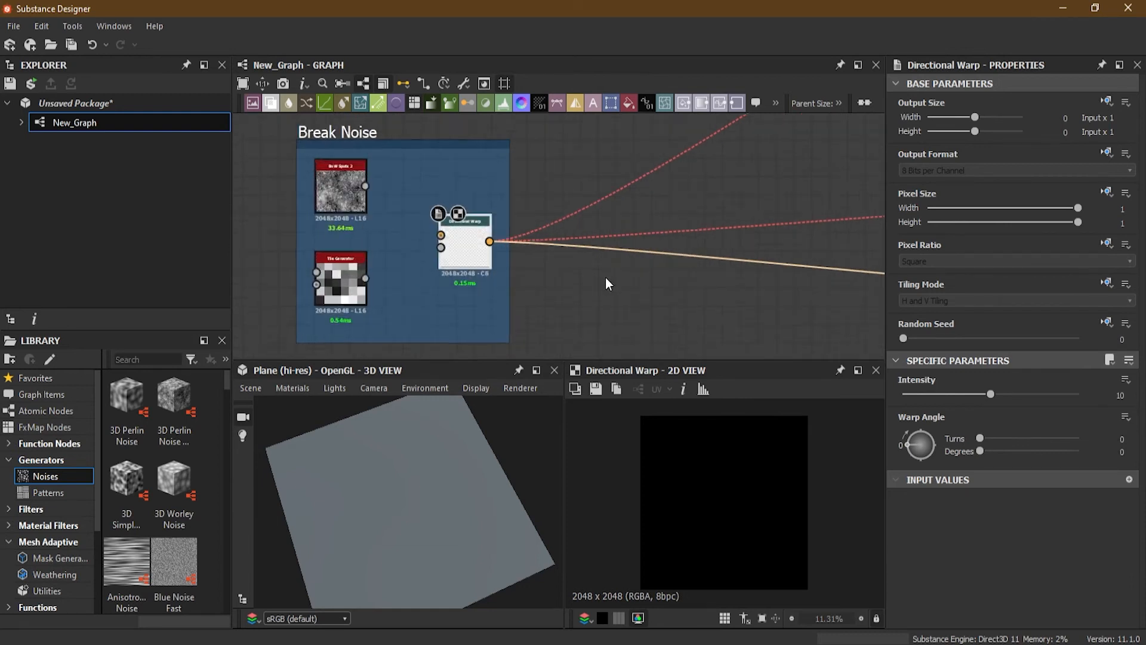
{"action": "scroll", "coordinate": [606, 274], "scroll_direction": "down", "scroll_amount": 6}
{"action": "middle_click_drag", "start_coordinate": [649, 292], "coordinate": [750, 285]}
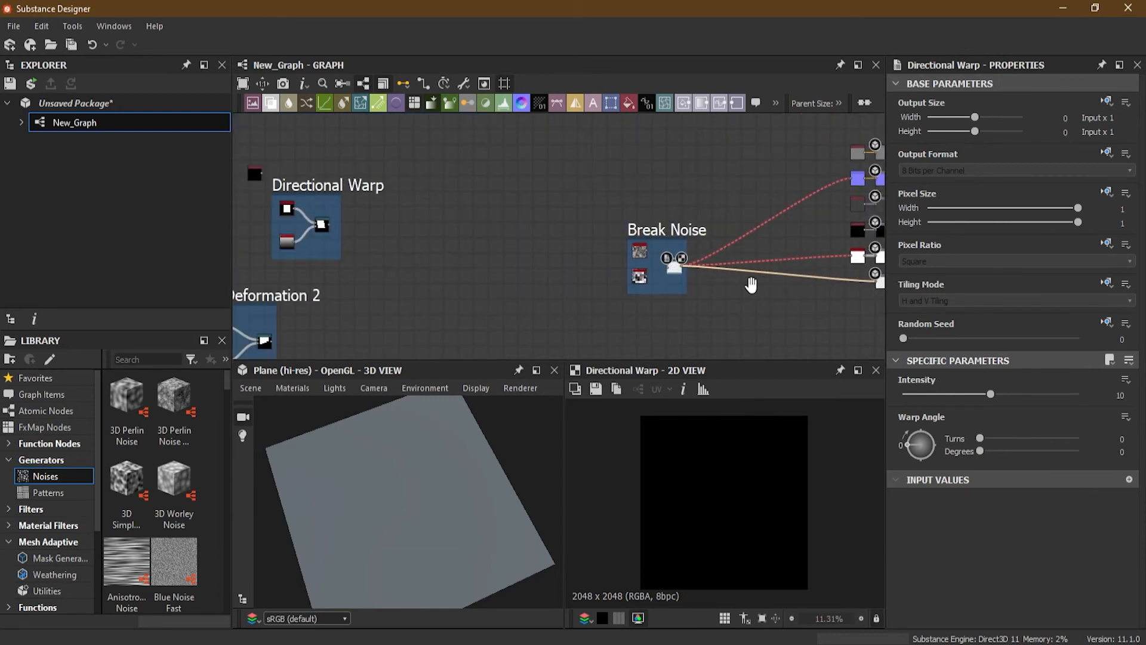
{"action": "scroll", "coordinate": [751, 285], "scroll_direction": "up", "scroll_amount": 4}
{"action": "scroll", "coordinate": [495, 219], "scroll_direction": "up", "scroll_amount": 4}
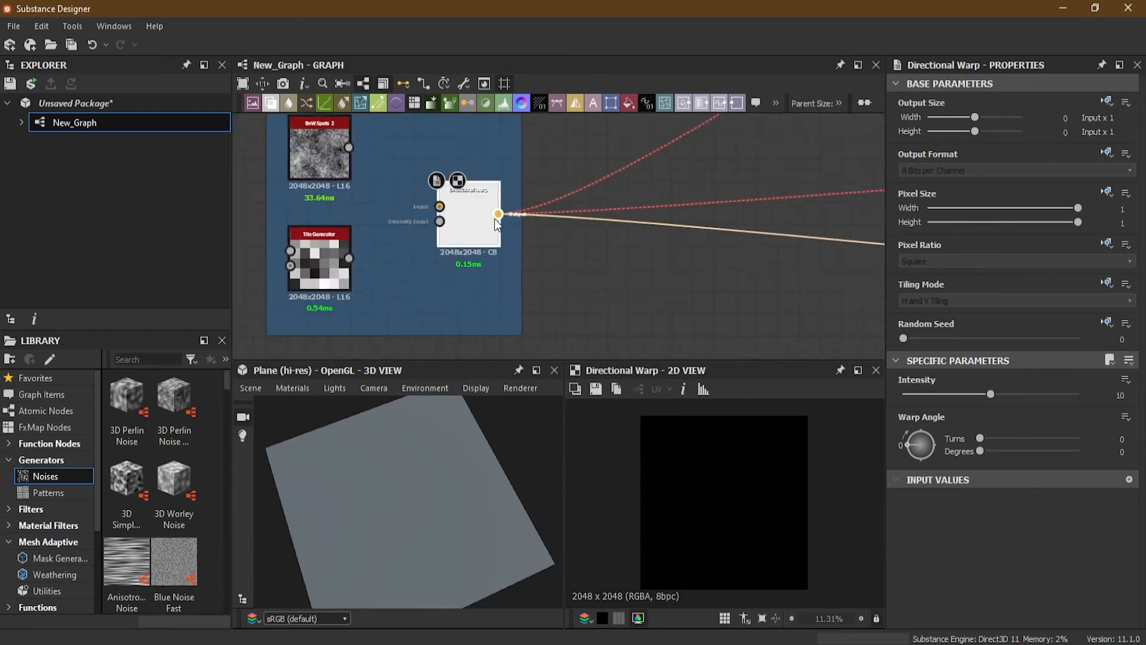
{"action": "scroll", "coordinate": [624, 260], "scroll_direction": "down", "scroll_amount": 5}
{"action": "scroll", "coordinate": [627, 262], "scroll_direction": "down", "scroll_amount": 5}
{"action": "middle_click_drag", "start_coordinate": [675, 278], "coordinate": [620, 274]}
{"action": "scroll", "coordinate": [617, 271], "scroll_direction": "up", "scroll_amount": 1}
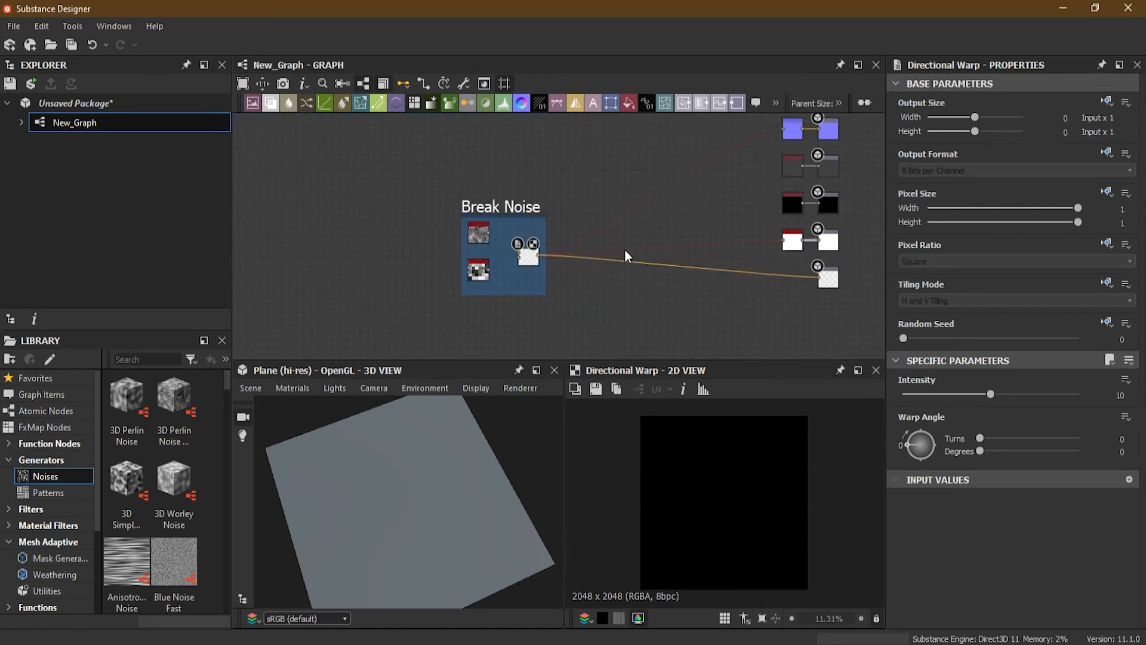
{"action": "scroll", "coordinate": [554, 254], "scroll_direction": "up", "scroll_amount": 4}
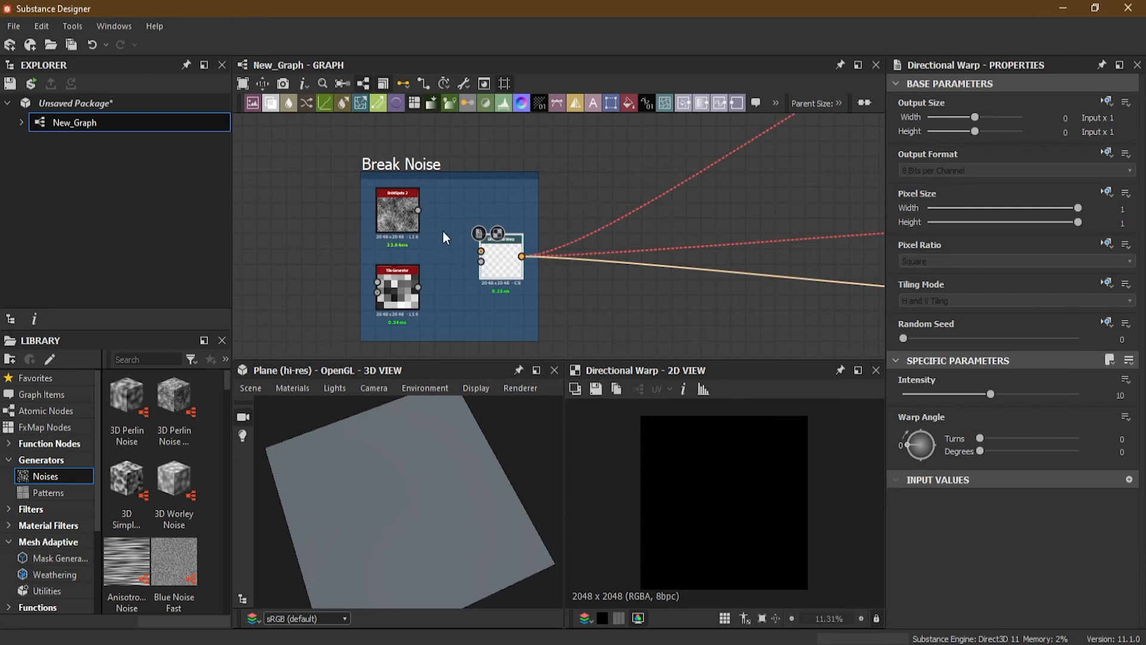
{"action": "middle_click_drag", "start_coordinate": [621, 281], "coordinate": [656, 249]}
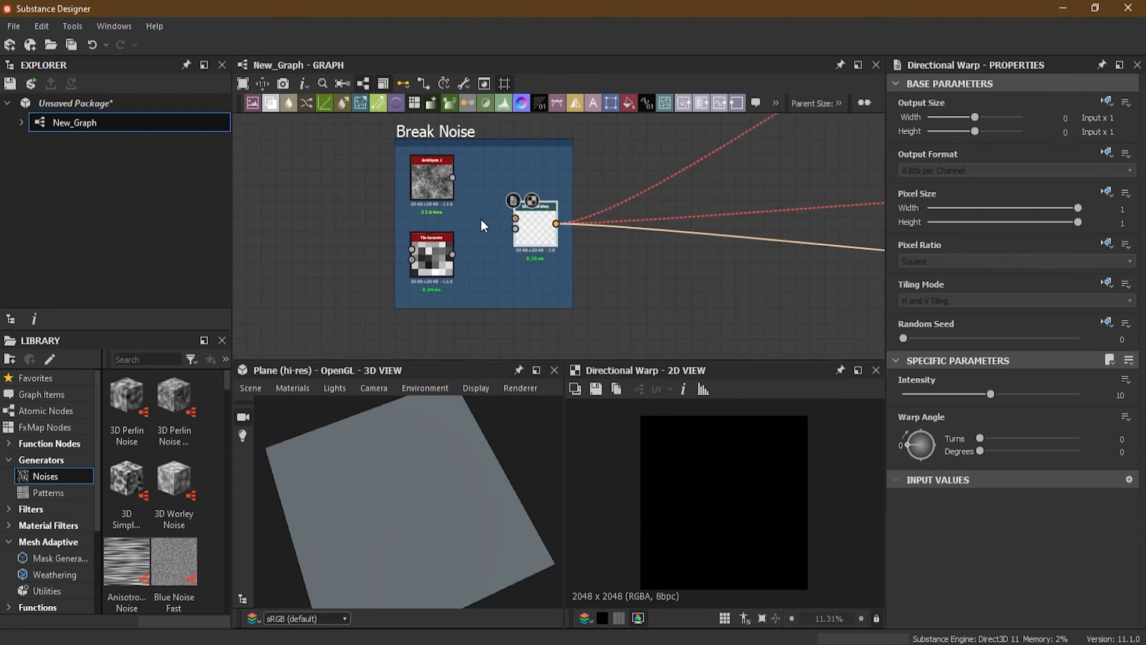
{"action": "scroll", "coordinate": [492, 215], "scroll_direction": "up", "scroll_amount": 3}
{"action": "middle_click_drag", "start_coordinate": [522, 278], "coordinate": [585, 278]}
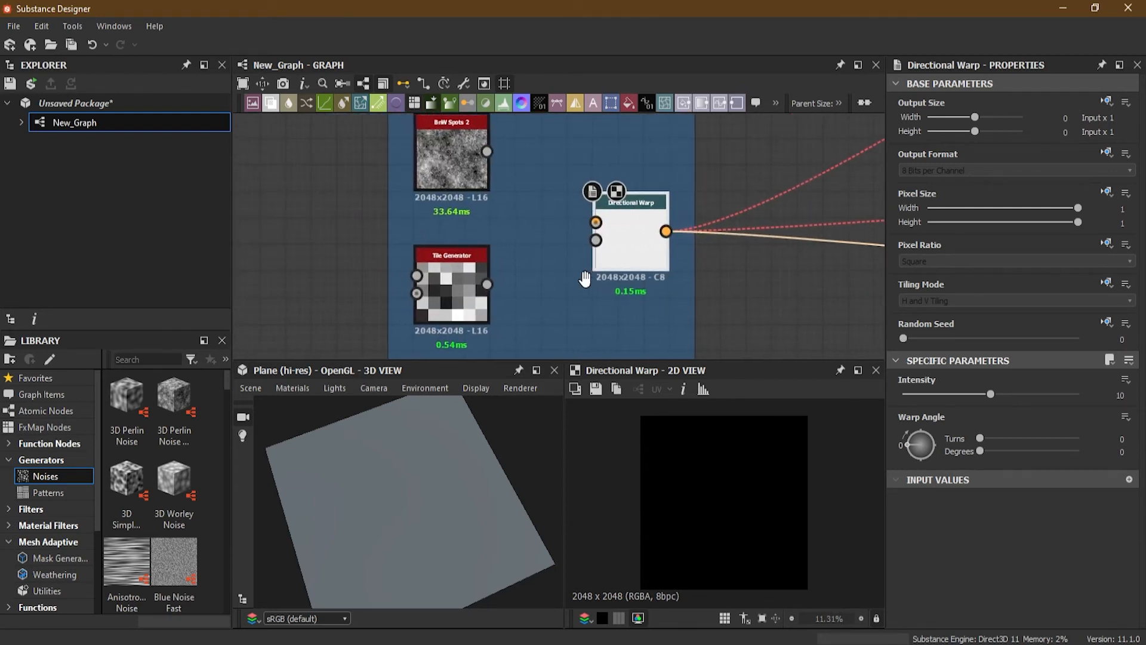
{"action": "middle_click_drag", "start_coordinate": [530, 212], "coordinate": [543, 274]}
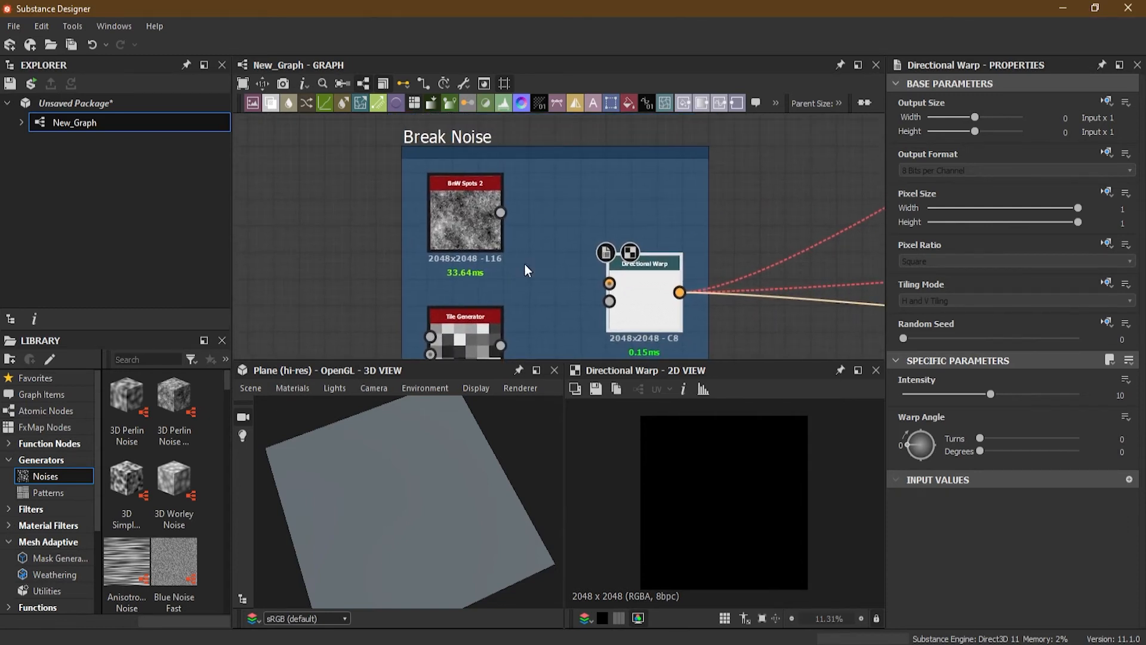
{"action": "scroll", "coordinate": [466, 227], "scroll_direction": "up", "scroll_amount": 2}
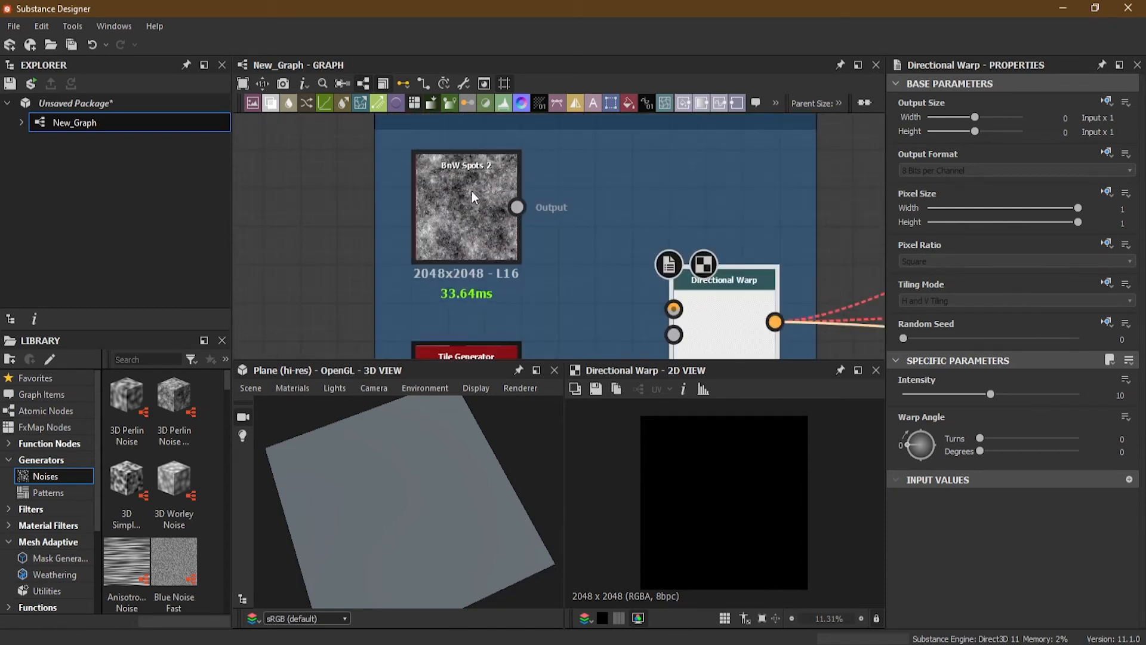
{"action": "mouse_move", "coordinate": [583, 236]}
{"action": "middle_mouse_down"}
{"action": "mouse_move", "coordinate": [583, 282]}
{"action": "mouse_move", "coordinate": [578, 250]}
{"action": "middle_mouse_up"}
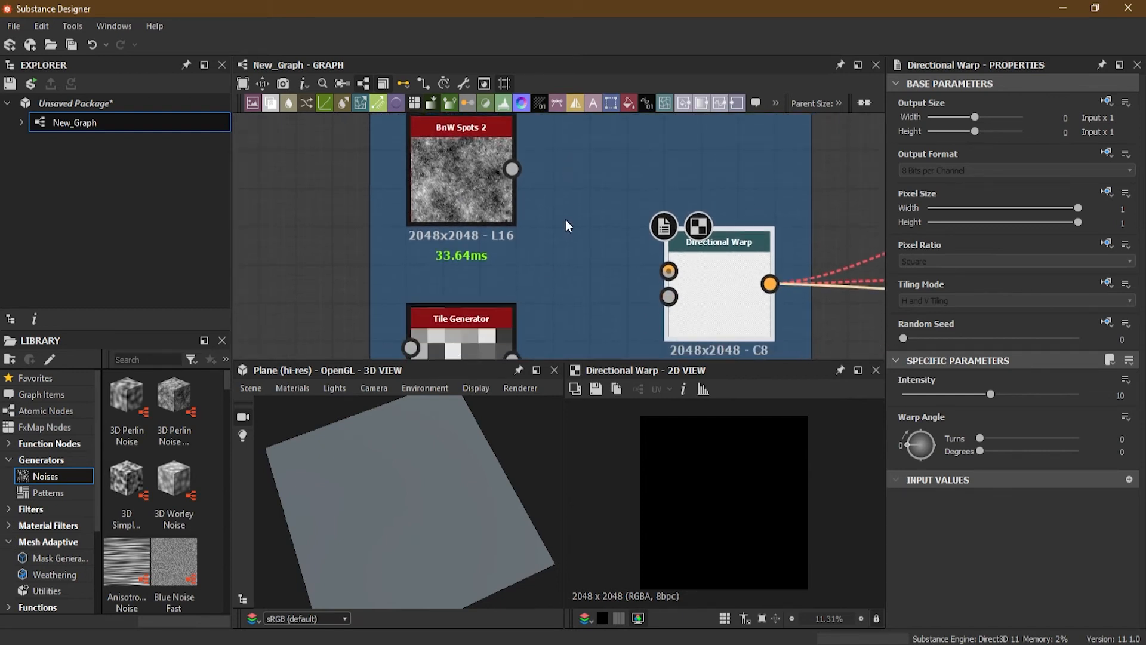
{"action": "scroll", "coordinate": [576, 262], "scroll_direction": "down", "scroll_amount": 2}
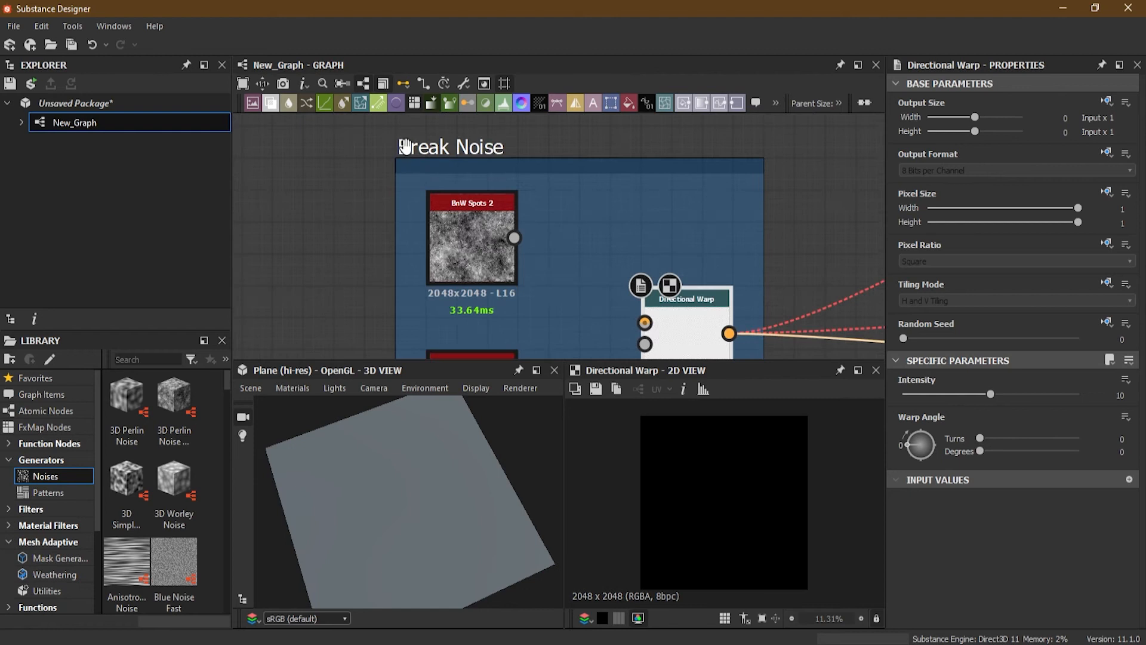
{"action": "mouse_move", "coordinate": [546, 204]}
{"action": "middle_mouse_down"}
{"action": "mouse_move", "coordinate": [544, 245]}
{"action": "mouse_move", "coordinate": [534, 214]}
{"action": "middle_mouse_up"}
{"action": "left_click_drag", "start_coordinate": [497, 157], "coordinate": [627, 241]}
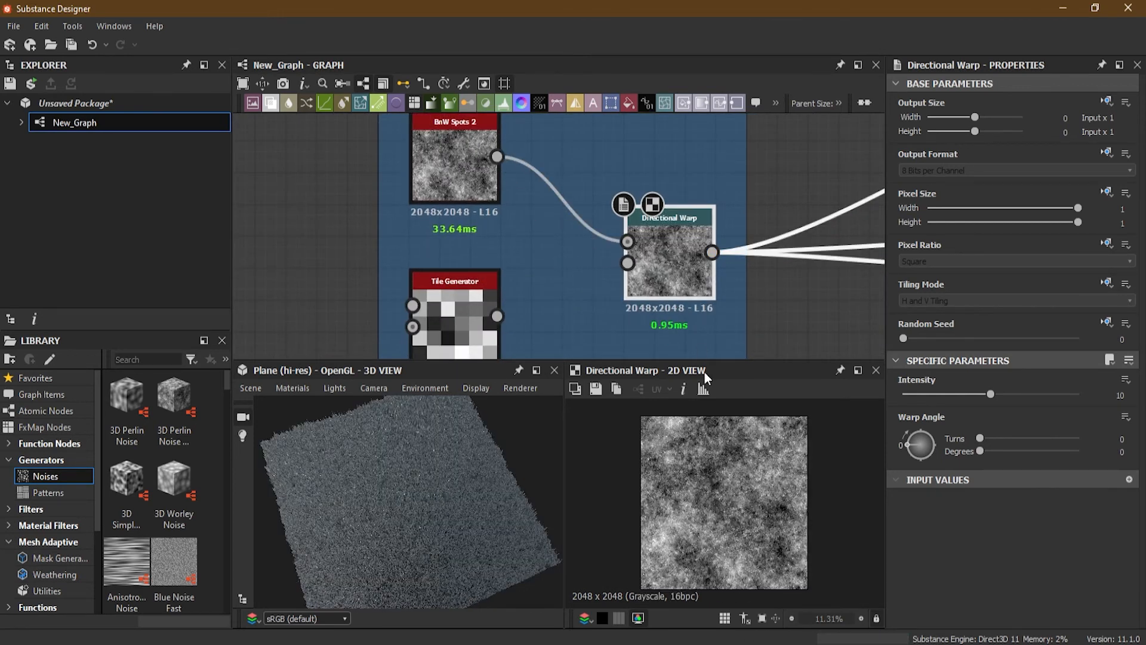
Step: Inspect the warped result in the 3D view and zoom into the Break Noise frame's Tile Generator
{"action": "left_click_drag", "start_coordinate": [452, 495], "coordinate": [452, 421]}
{"action": "scroll", "coordinate": [420, 470], "scroll_direction": "up", "scroll_amount": 2}
{"action": "left_click_drag", "start_coordinate": [421, 472], "coordinate": [371, 468]}
{"action": "scroll", "coordinate": [371, 469], "scroll_direction": "up", "scroll_amount": 3}
{"action": "left_click_drag", "start_coordinate": [435, 527], "coordinate": [469, 533]}
{"action": "scroll", "coordinate": [431, 483], "scroll_direction": "down", "scroll_amount": 3}
{"action": "mouse_move", "coordinate": [431, 482]}
{"action": "left_mouse_down"}
{"action": "mouse_move", "coordinate": [448, 505]}
{"action": "mouse_move", "coordinate": [412, 506]}
{"action": "mouse_move", "coordinate": [410, 488]}
{"action": "left_mouse_up"}
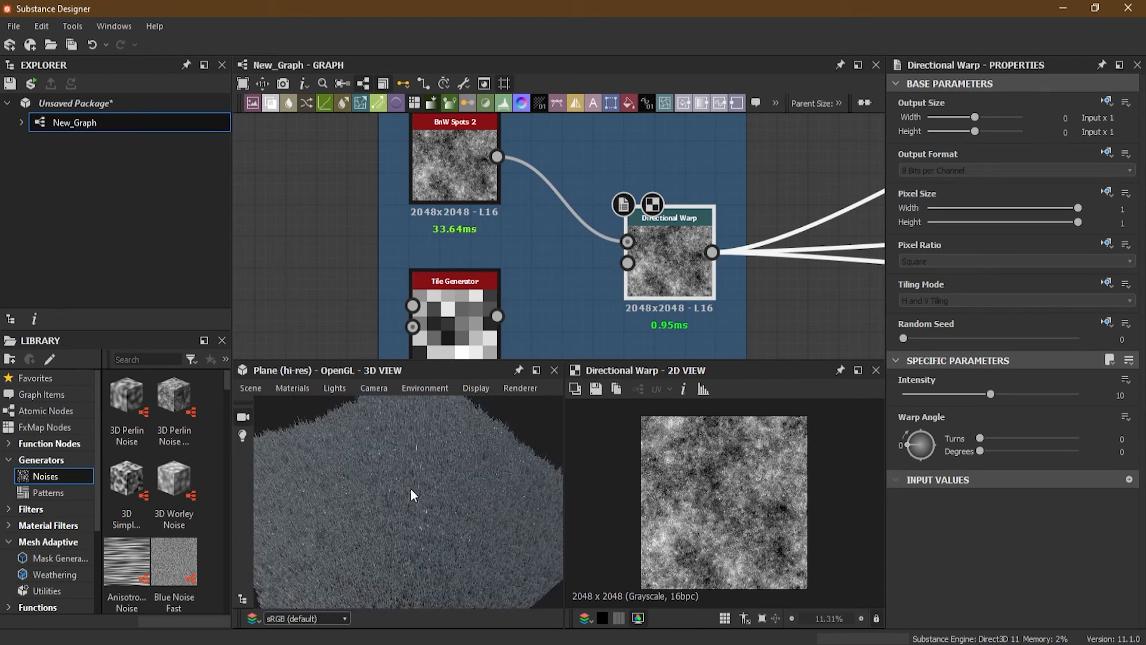
{"action": "scroll", "coordinate": [421, 268], "scroll_direction": "up", "scroll_amount": 3}
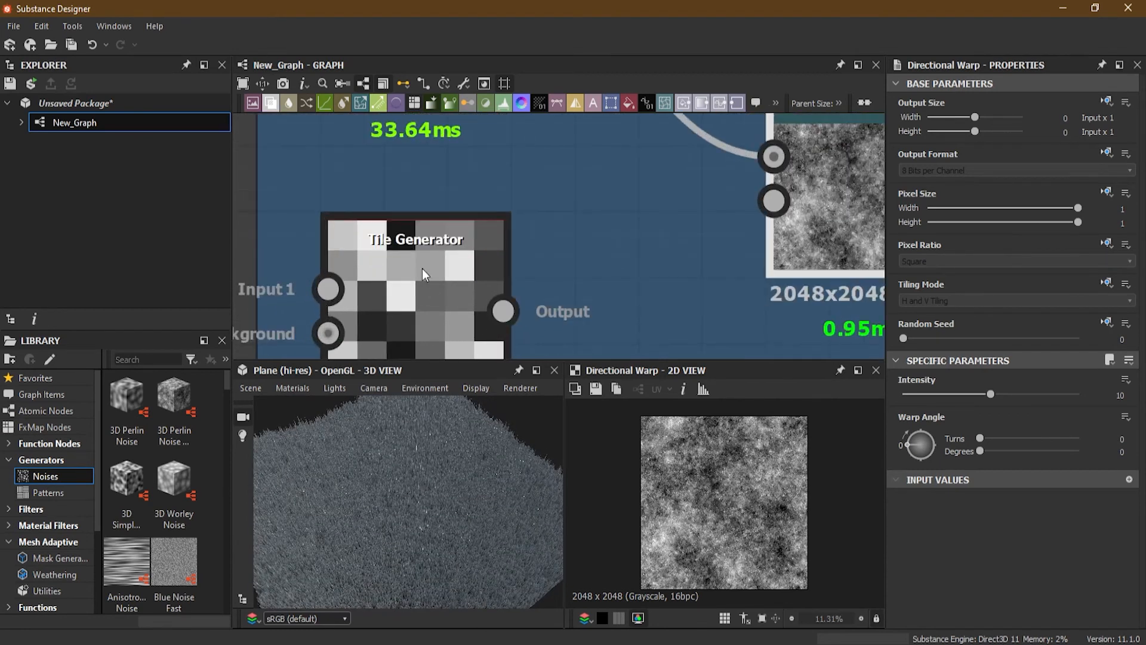
{"action": "scroll", "coordinate": [561, 284], "scroll_direction": "down", "scroll_amount": 3}
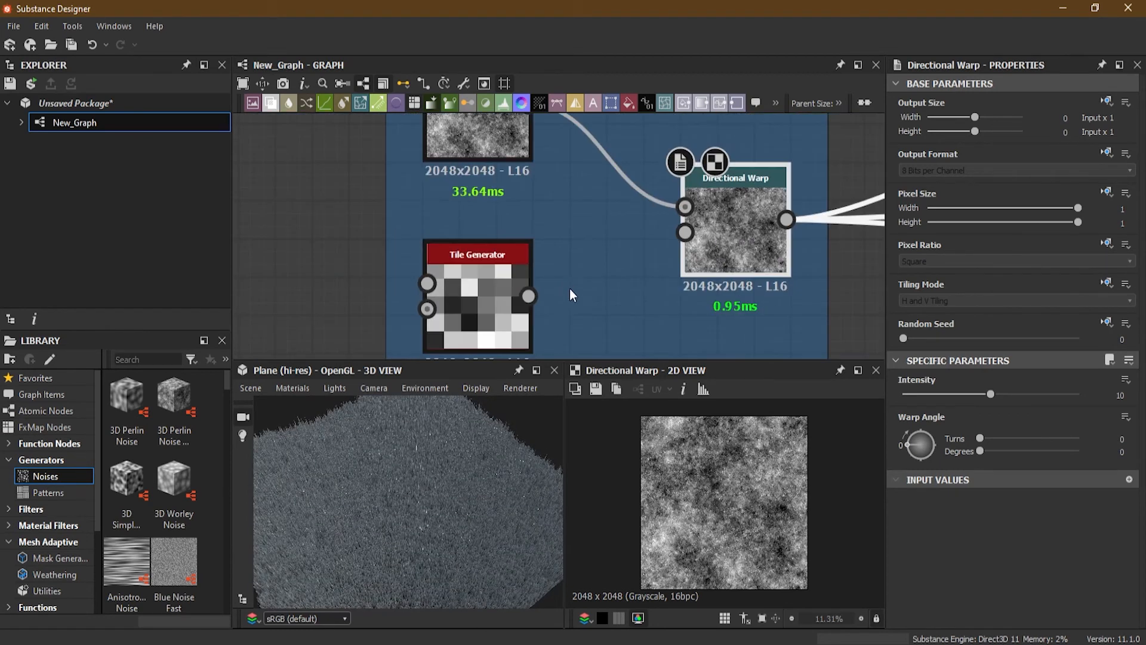
{"action": "scroll", "coordinate": [472, 290], "scroll_direction": "up", "scroll_amount": 5}
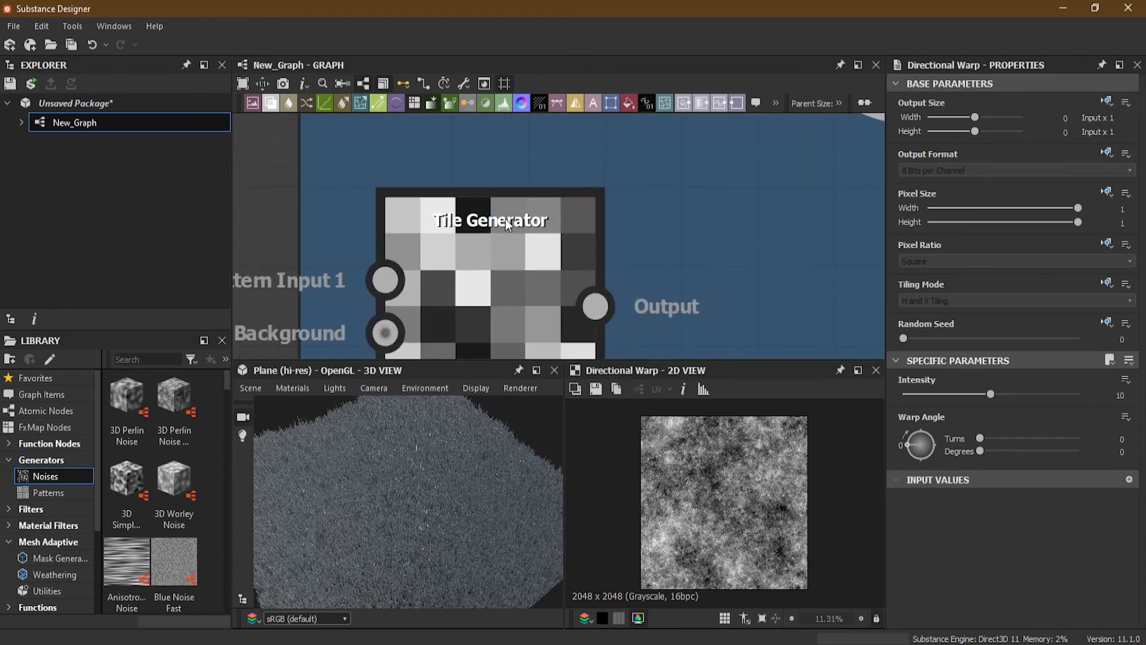
Step: Open the Tile Generator's properties and browse its instance parameters
{"action": "middle_click_drag", "start_coordinate": [542, 274], "coordinate": [544, 240]}
{"action": "double_click", "coordinate": [494, 198]}
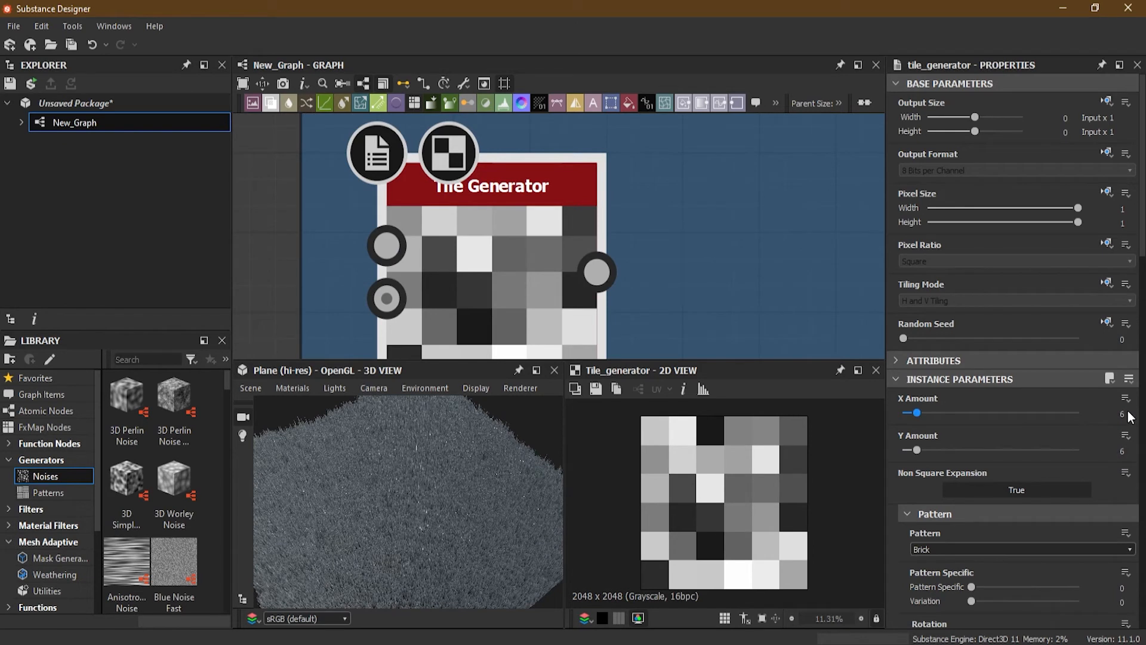
{"action": "scroll", "coordinate": [1111, 446], "scroll_direction": "down", "scroll_amount": 3}
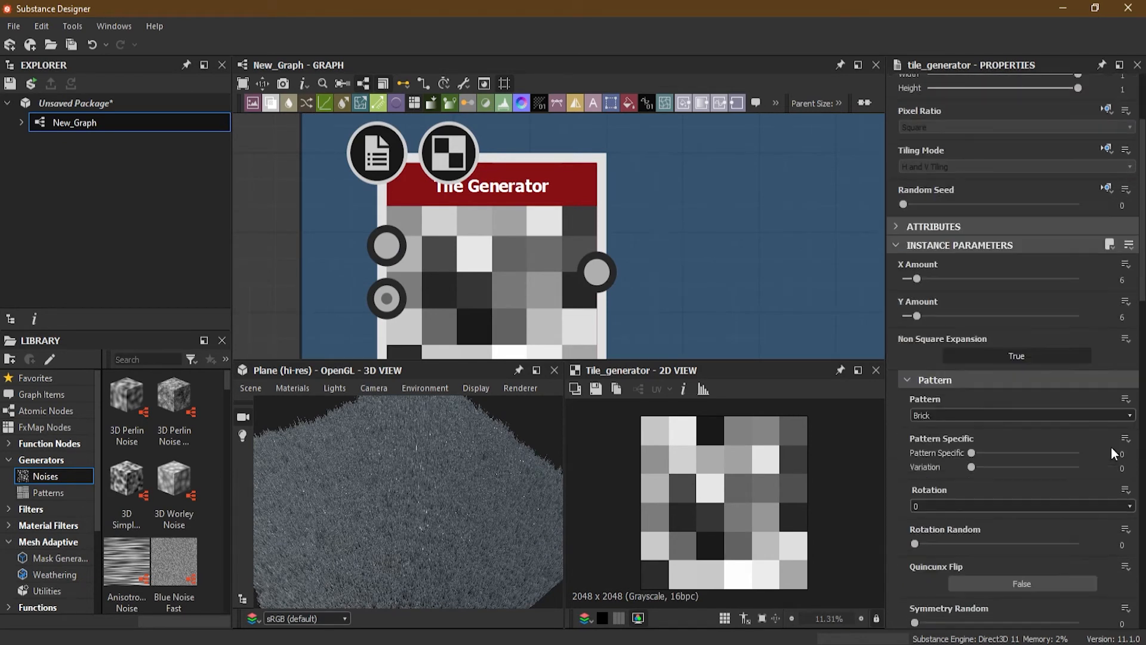
{"action": "scroll", "coordinate": [923, 468], "scroll_direction": "down", "scroll_amount": 3}
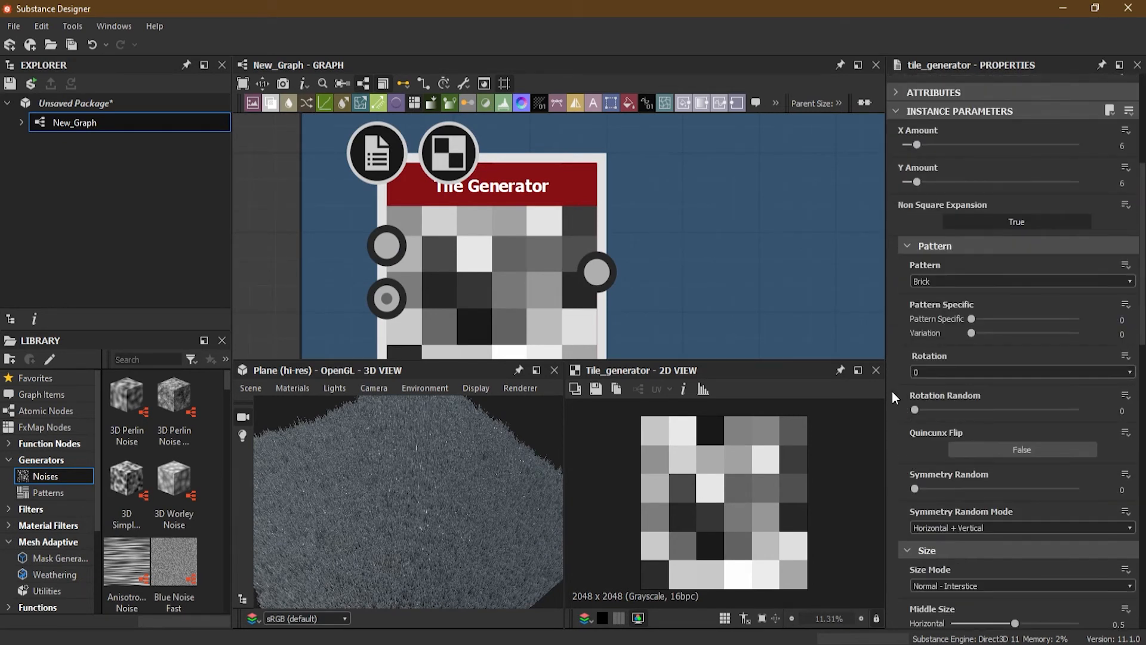
{"action": "scroll", "coordinate": [887, 381], "scroll_direction": "down", "scroll_amount": 7}
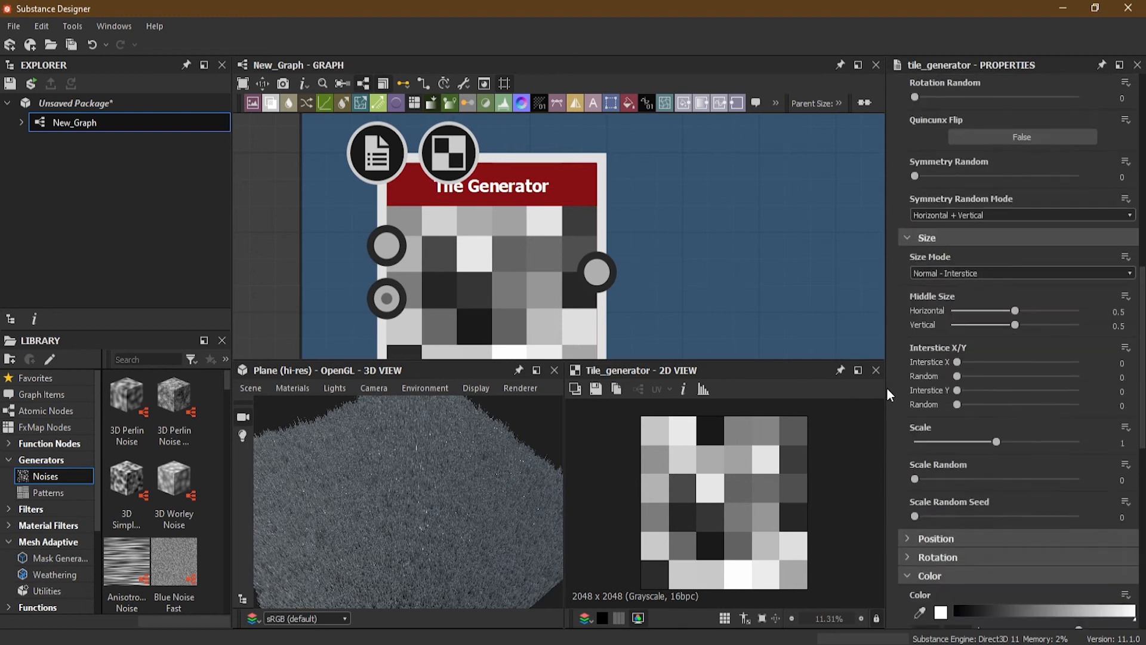
{"action": "scroll", "coordinate": [886, 387], "scroll_direction": "down", "scroll_amount": 3}
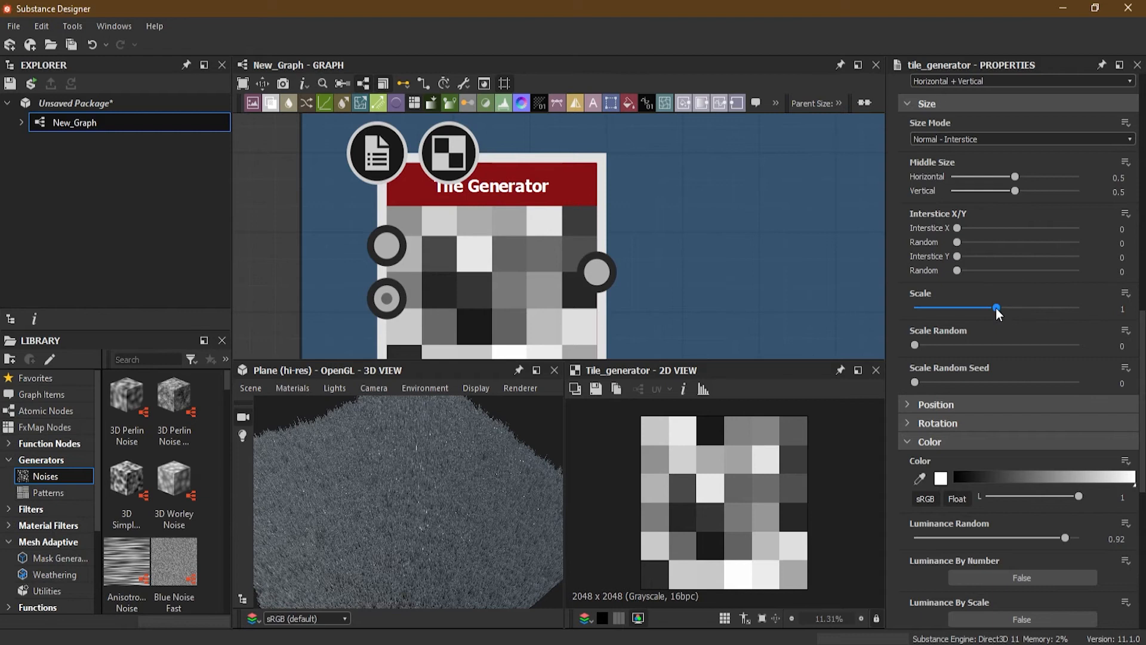
Step: Adjust the Tile Generator's Scale and Luminance Random, then enter 1 and 0.92 for them
{"action": "left_click_drag", "start_coordinate": [997, 307], "coordinate": [987, 310]}
{"action": "left_click", "coordinate": [1124, 309]}
{"action": "double_click", "coordinate": [1120, 308]}
{"action": "type", "text": "1"}
{"action": "key", "text": "Return"}
{"action": "scroll", "coordinate": [899, 482], "scroll_direction": "down", "scroll_amount": 5}
{"action": "scroll", "coordinate": [917, 478], "scroll_direction": "down", "scroll_amount": 2}
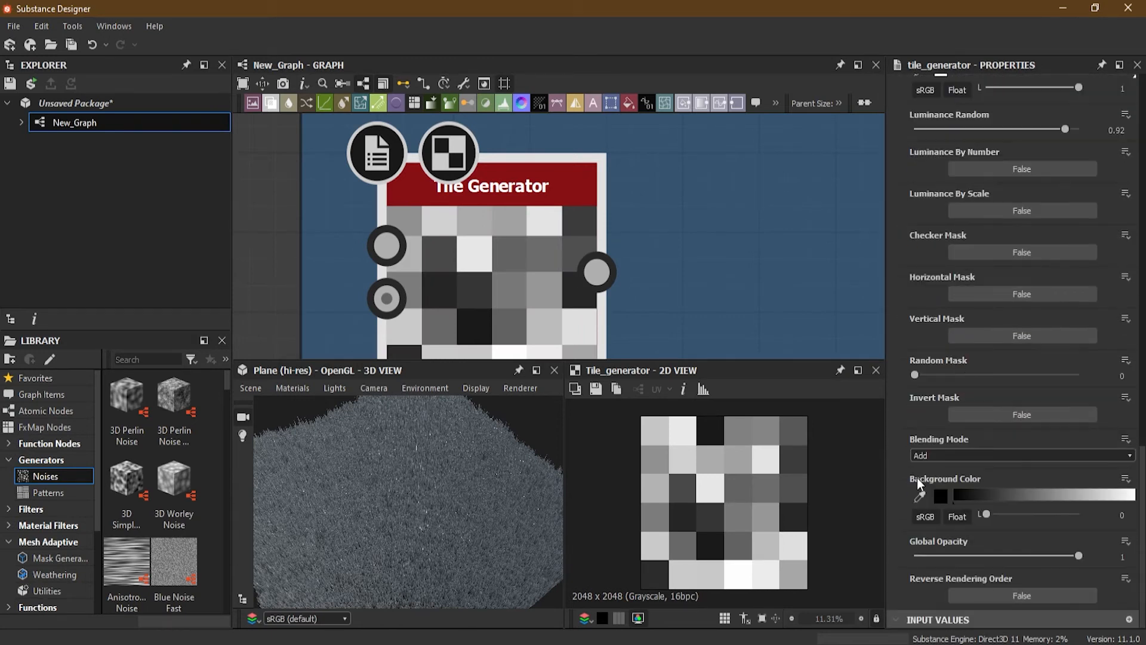
{"action": "scroll", "coordinate": [917, 478], "scroll_direction": "up", "scroll_amount": 1}
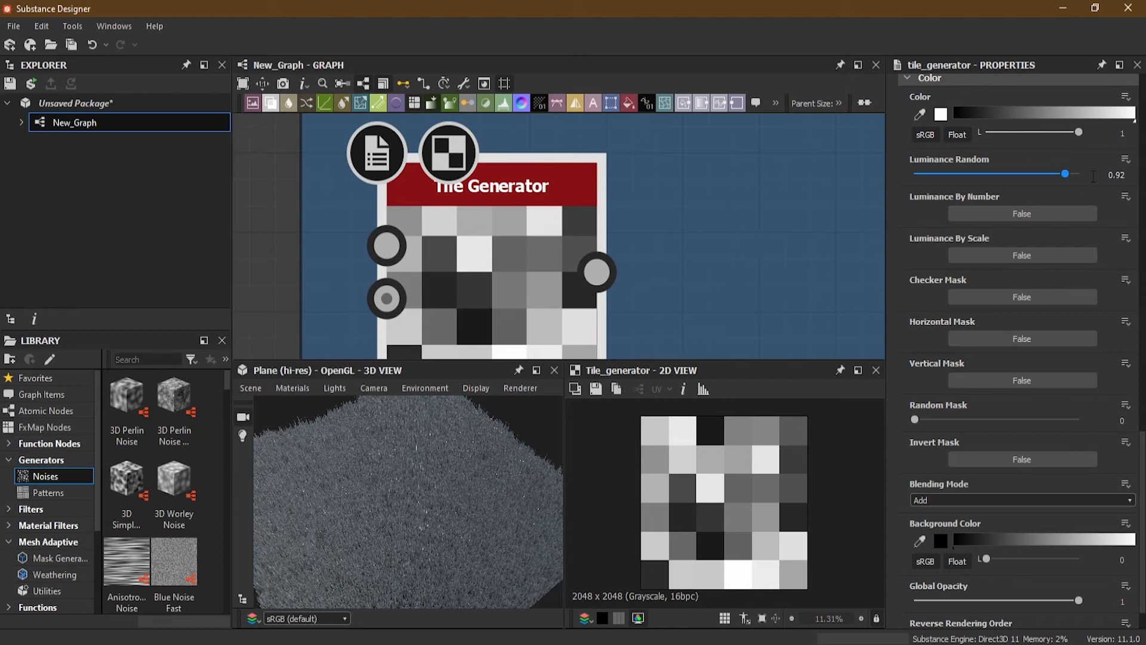
{"action": "left_click_drag", "start_coordinate": [1063, 173], "coordinate": [1029, 173]}
{"action": "left_click", "coordinate": [1115, 175]}
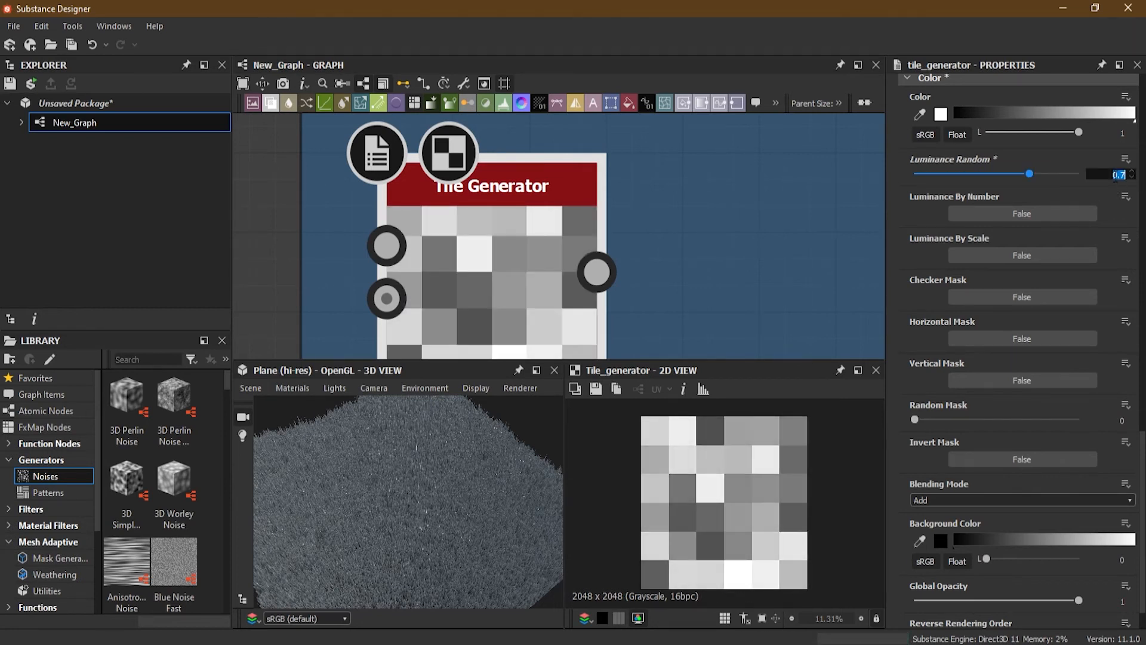
{"action": "type", "text": "0.92"}
{"action": "key", "text": "Return"}
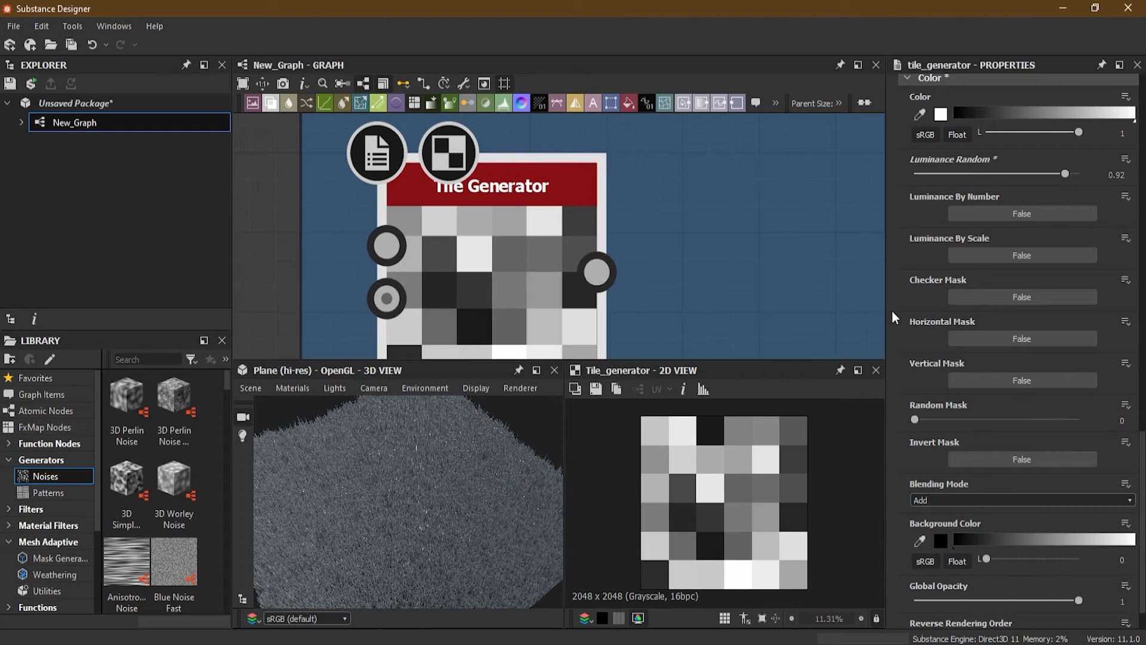
Step: Connect the Tile Generator's output to the Directional Warp's Intensity input
{"action": "scroll", "coordinate": [694, 227], "scroll_direction": "down", "scroll_amount": 4}
{"action": "middle_click_drag", "start_coordinate": [734, 229], "coordinate": [573, 297]}
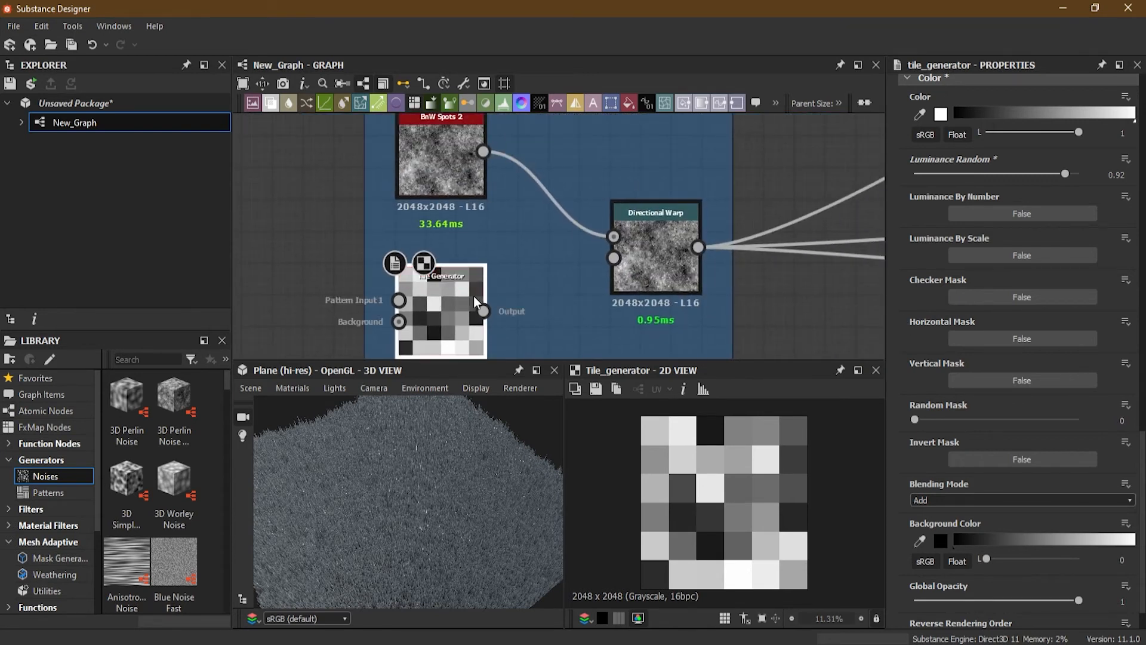
{"action": "left_click", "coordinate": [660, 235]}
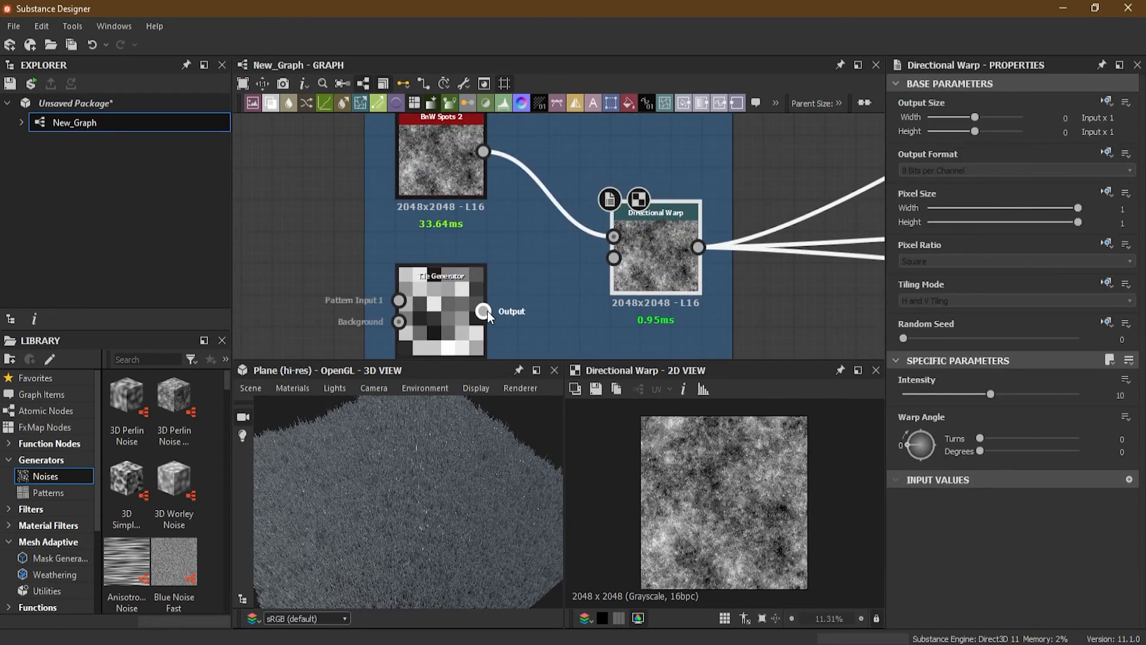
{"action": "left_click_drag", "start_coordinate": [484, 311], "coordinate": [613, 258]}
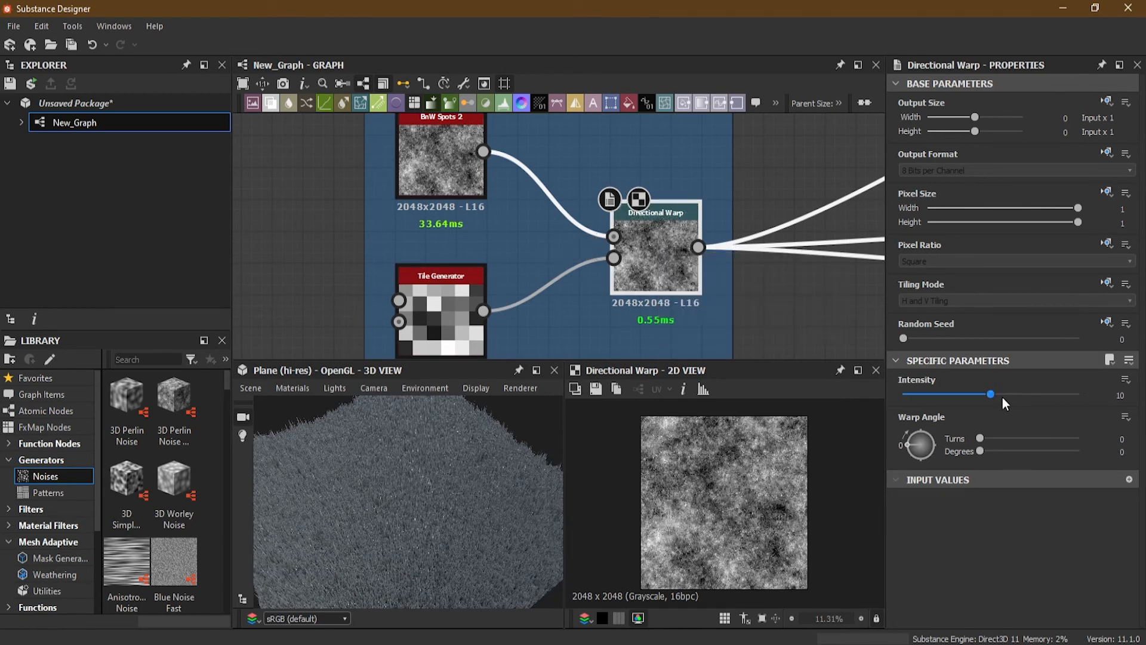
Step: Set the Directional Warp's Intensity to 40, then about 80, then 150
{"action": "double_click", "coordinate": [1121, 394]}
{"action": "type", "text": "40"}
{"action": "key", "text": "Return"}
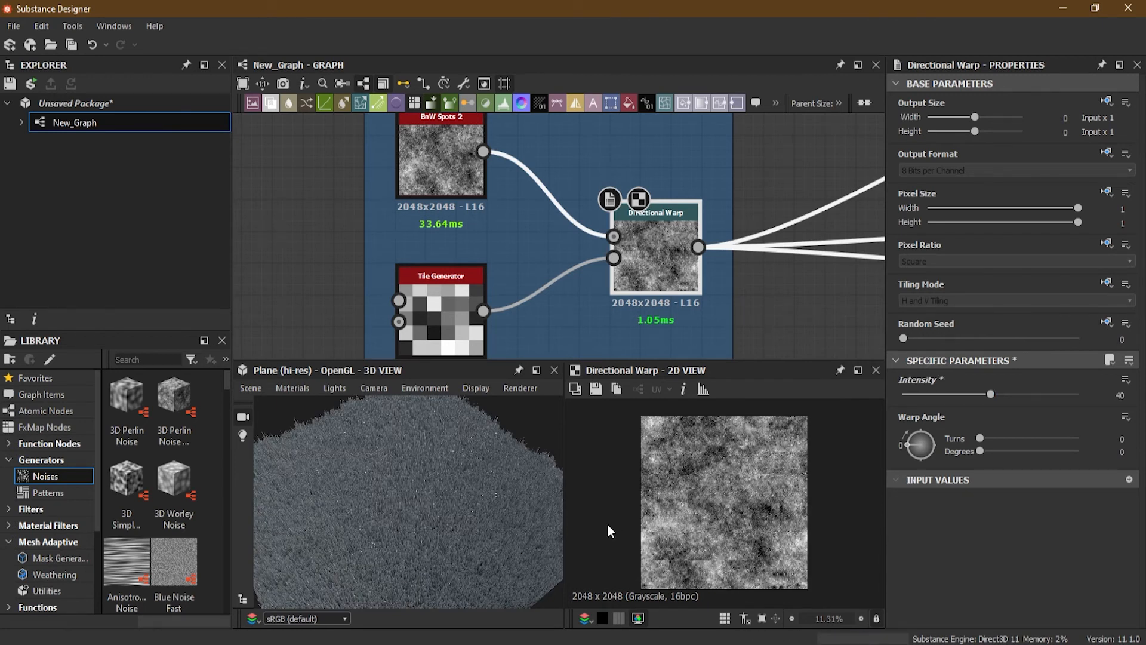
{"action": "left_click_drag", "start_coordinate": [990, 394], "coordinate": [1079, 395]}
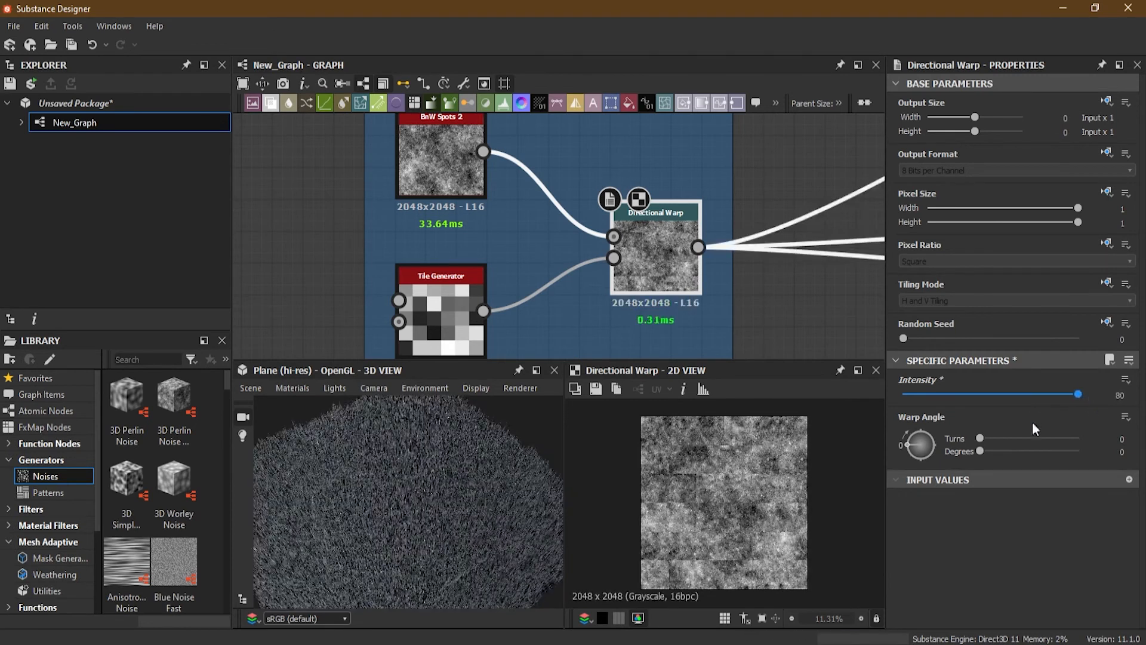
{"action": "scroll", "coordinate": [679, 472], "scroll_direction": "up", "scroll_amount": 3}
{"action": "left_click", "coordinate": [1111, 395]}
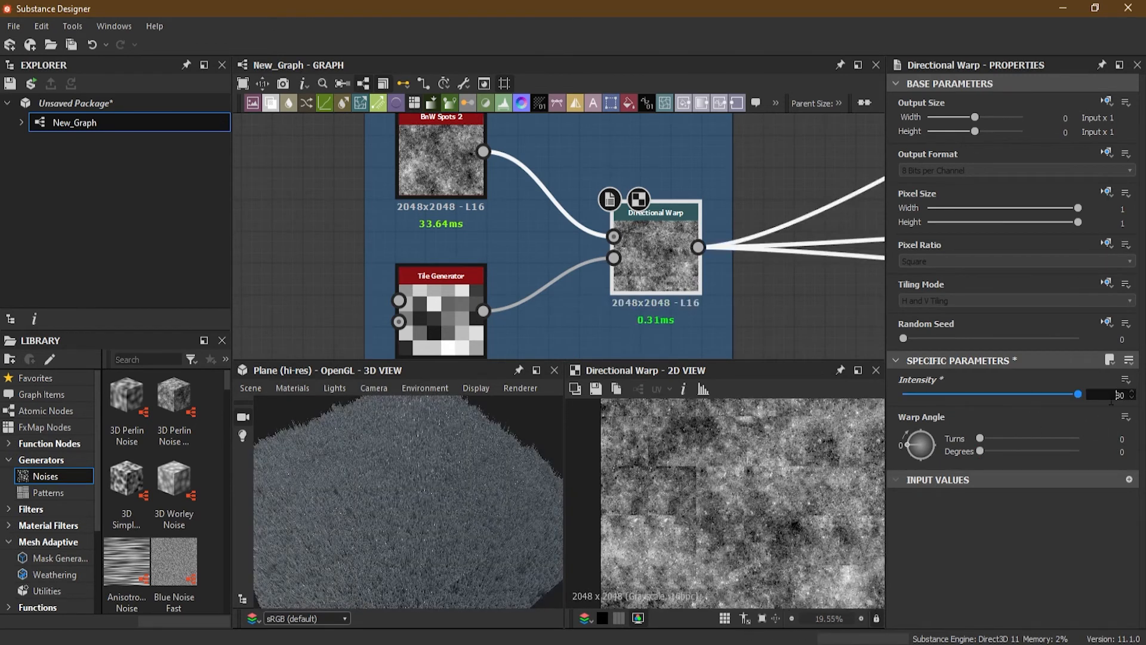
{"action": "type", "text": "150"}
{"action": "key", "text": "Return"}
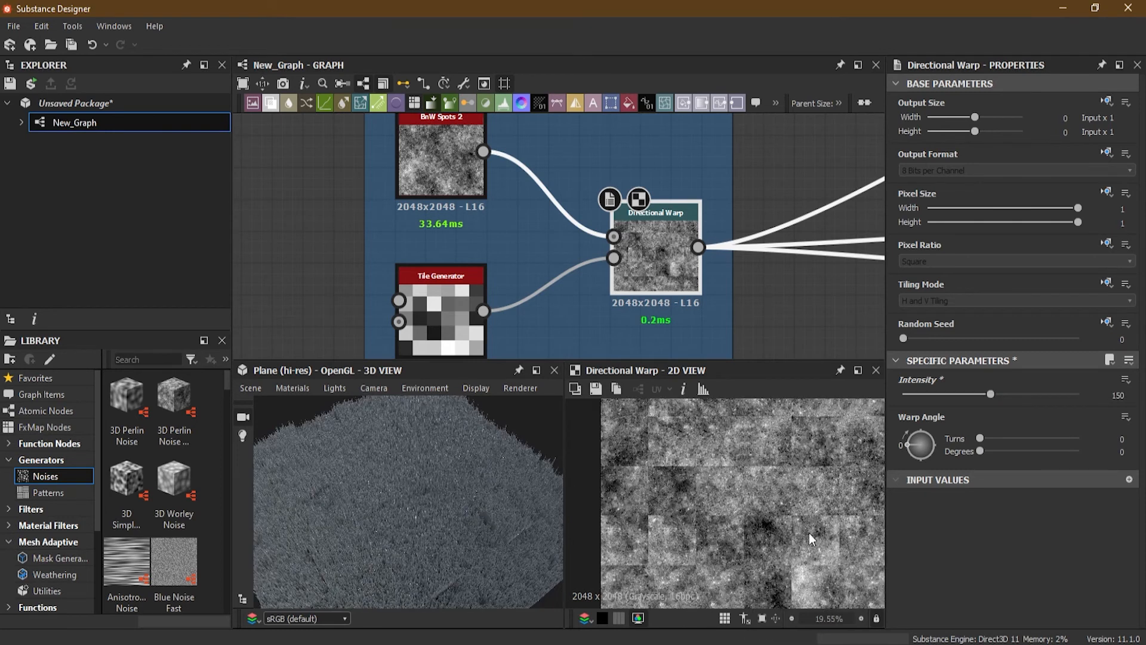
Step: Raise the Directional Warp's Intensity to about 233 and set its Warp Angle to about 0.18 turns
{"action": "scroll", "coordinate": [808, 532], "scroll_direction": "up", "scroll_amount": 2}
{"action": "left_click_drag", "start_coordinate": [990, 393], "coordinate": [1040, 396]}
{"action": "left_click_drag", "start_coordinate": [443, 507], "coordinate": [421, 549]}
{"action": "scroll", "coordinate": [367, 500], "scroll_direction": "down", "scroll_amount": 5}
{"action": "scroll", "coordinate": [364, 485], "scroll_direction": "up", "scroll_amount": 7}
{"action": "scroll", "coordinate": [369, 481], "scroll_direction": "up", "scroll_amount": 4}
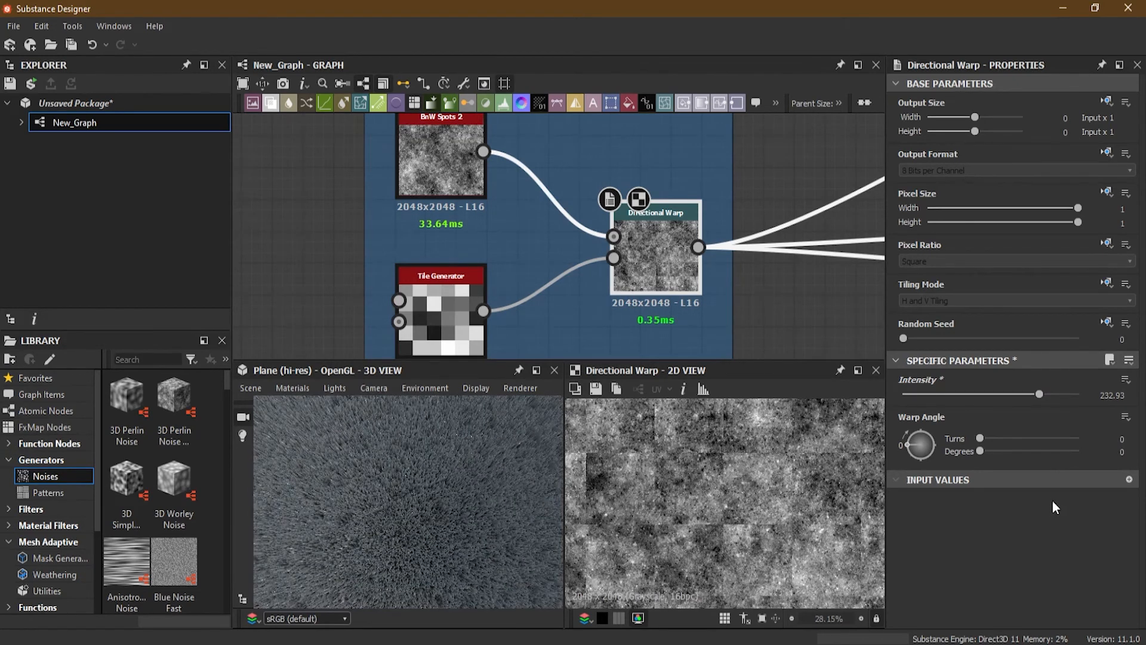
{"action": "left_click_drag", "start_coordinate": [919, 445], "coordinate": [921, 433]}
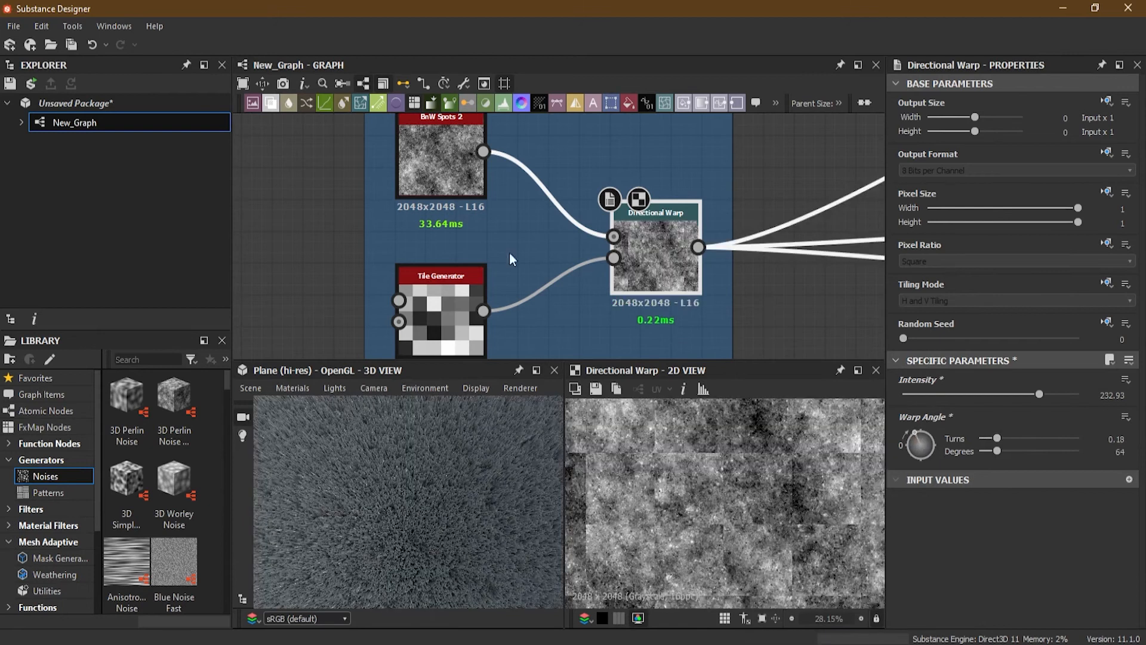
Step: Try raising BnW Spots 2's Scale to about 7 and adjusting its Disorder
{"action": "left_click", "coordinate": [469, 177]}
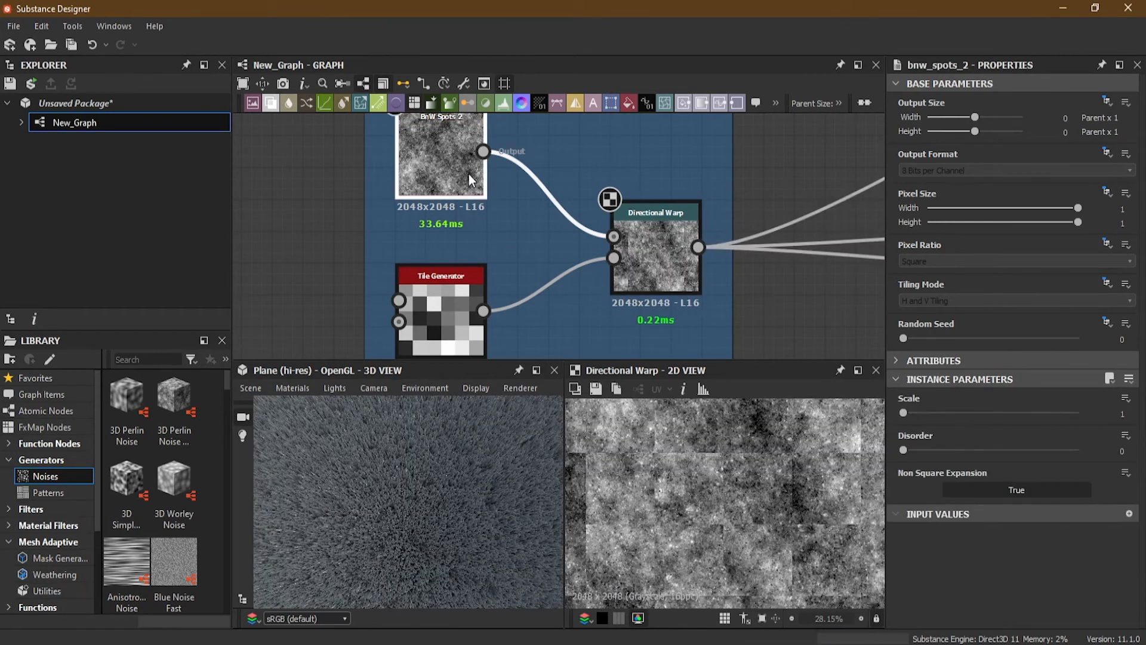
{"action": "left_click_drag", "start_coordinate": [904, 413], "coordinate": [1050, 414]}
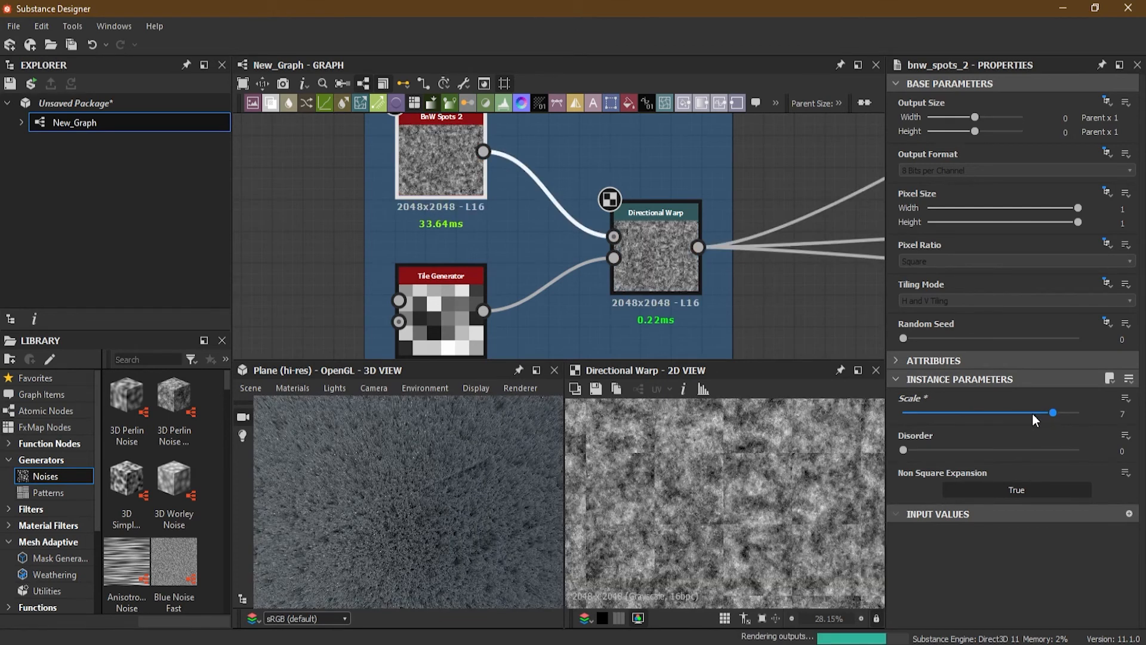
{"action": "mouse_move", "coordinate": [903, 450]}
{"action": "left_mouse_down"}
{"action": "mouse_move", "coordinate": [994, 450]}
{"action": "mouse_move", "coordinate": [880, 450]}
{"action": "left_mouse_up"}
{"action": "left_click", "coordinate": [939, 413]}
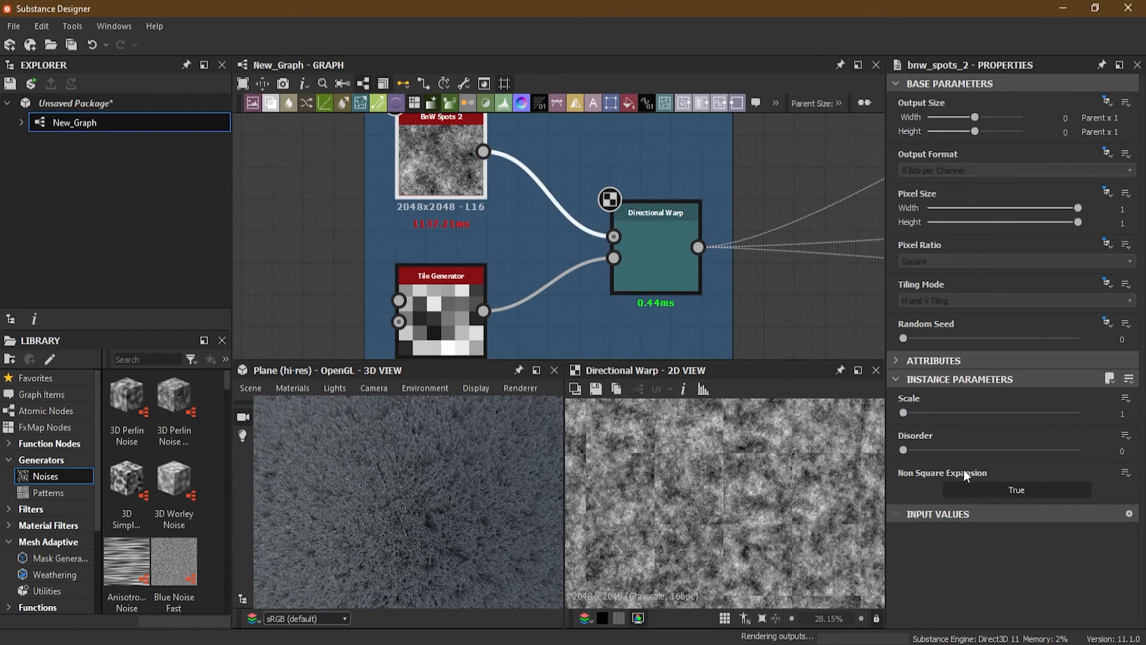
Step: Replace BnW Spots 2 with a Clouds 2 node connected to the Directional Warp's Input
{"action": "scroll", "coordinate": [412, 242], "scroll_direction": "down", "scroll_amount": 3}
{"action": "middle_click_drag", "start_coordinate": [416, 200], "coordinate": [476, 243]}
{"action": "scroll", "coordinate": [477, 244], "scroll_direction": "up", "scroll_amount": 3}
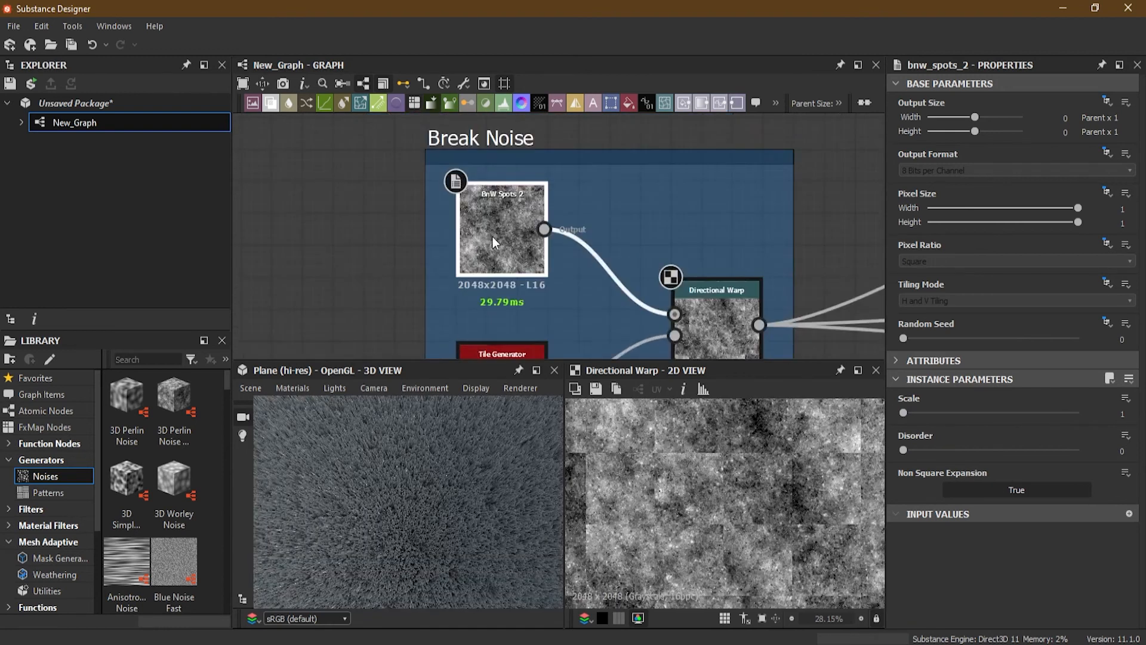
{"action": "key", "text": "Delete"}
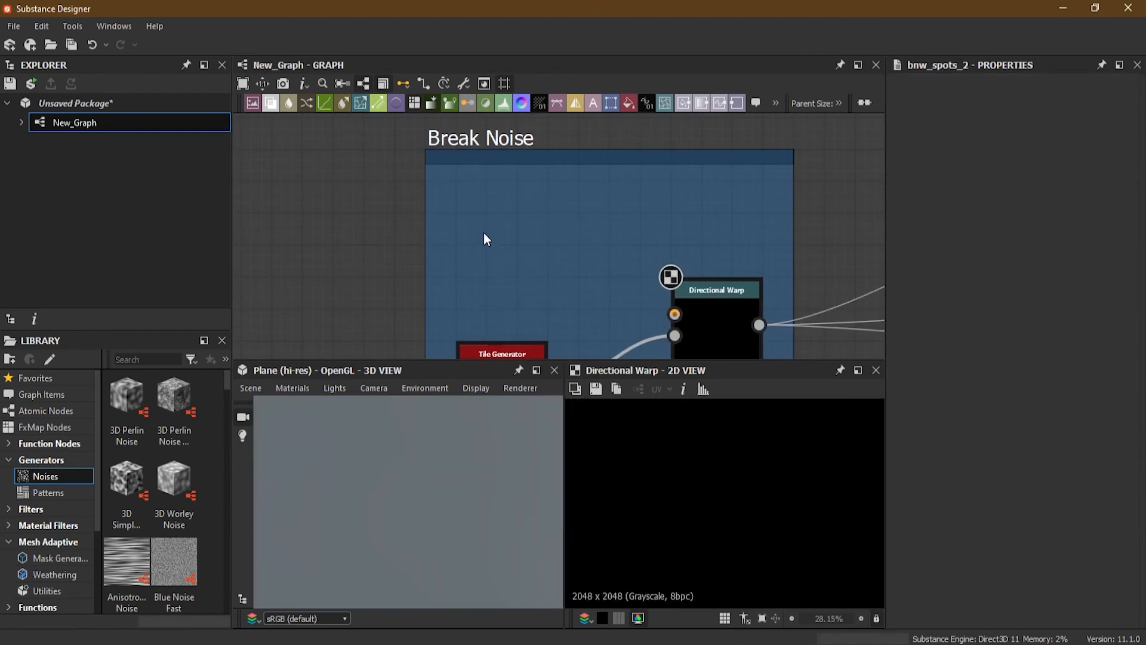
{"action": "key", "text": "space"}
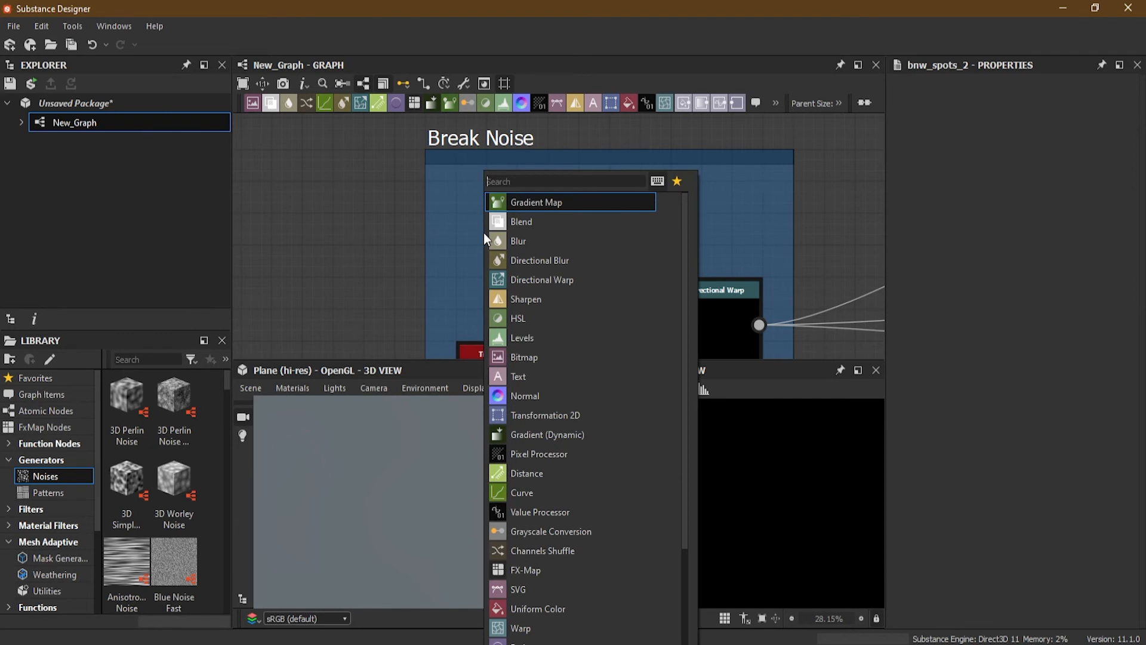
{"action": "type", "text": "cloud"}
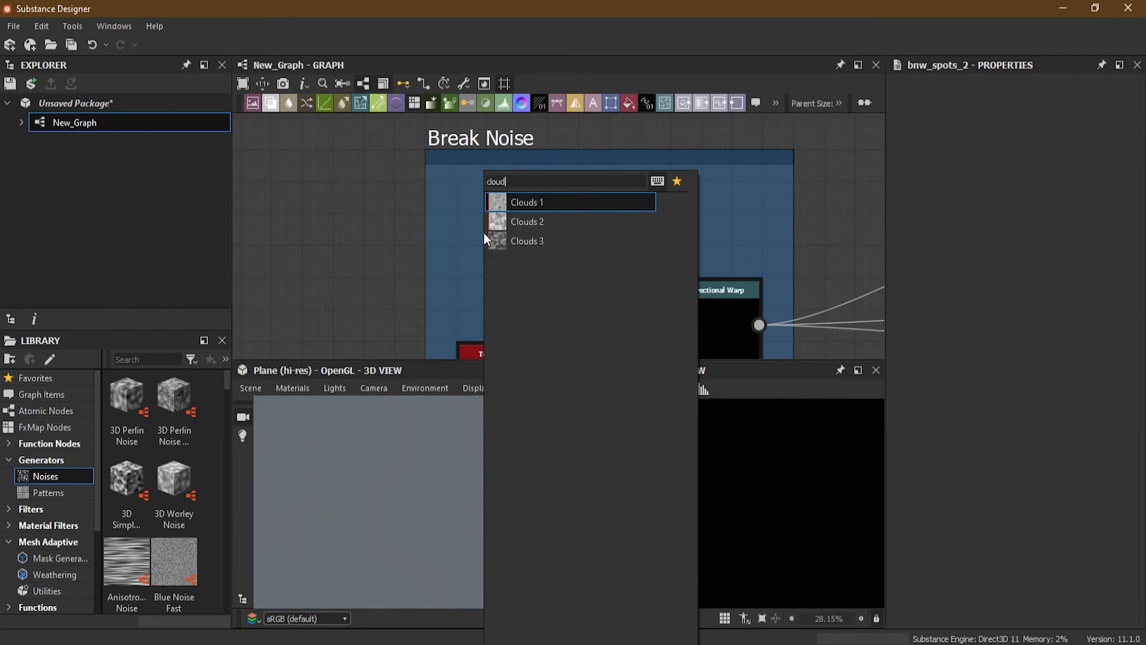
{"action": "left_click", "coordinate": [534, 222]}
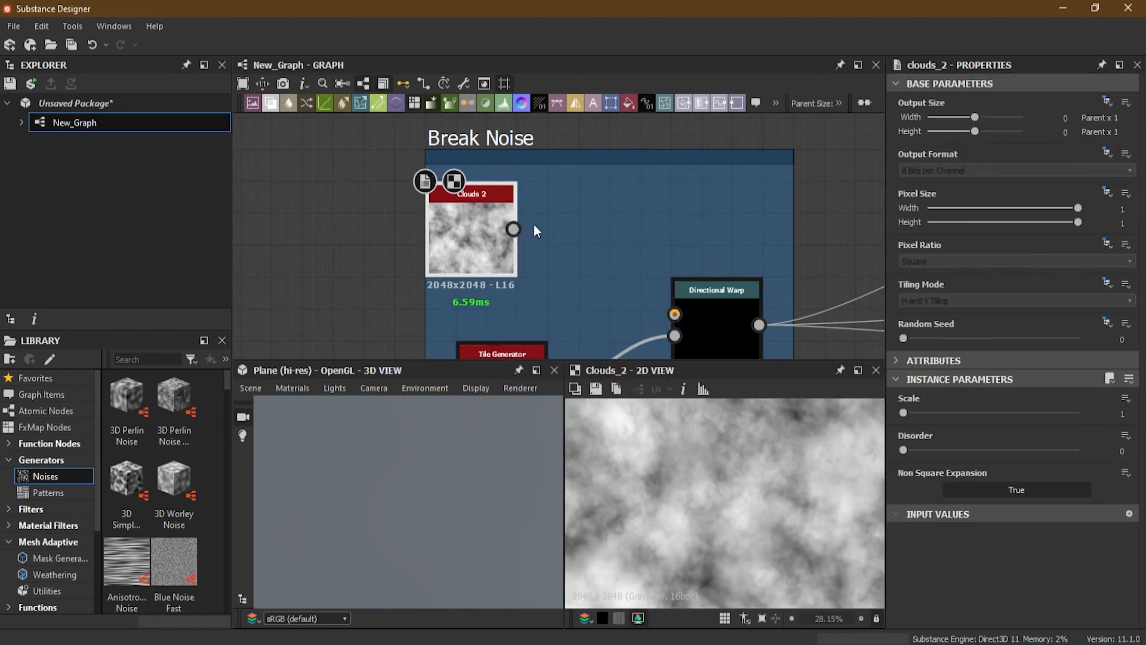
{"action": "left_click_drag", "start_coordinate": [513, 229], "coordinate": [675, 314]}
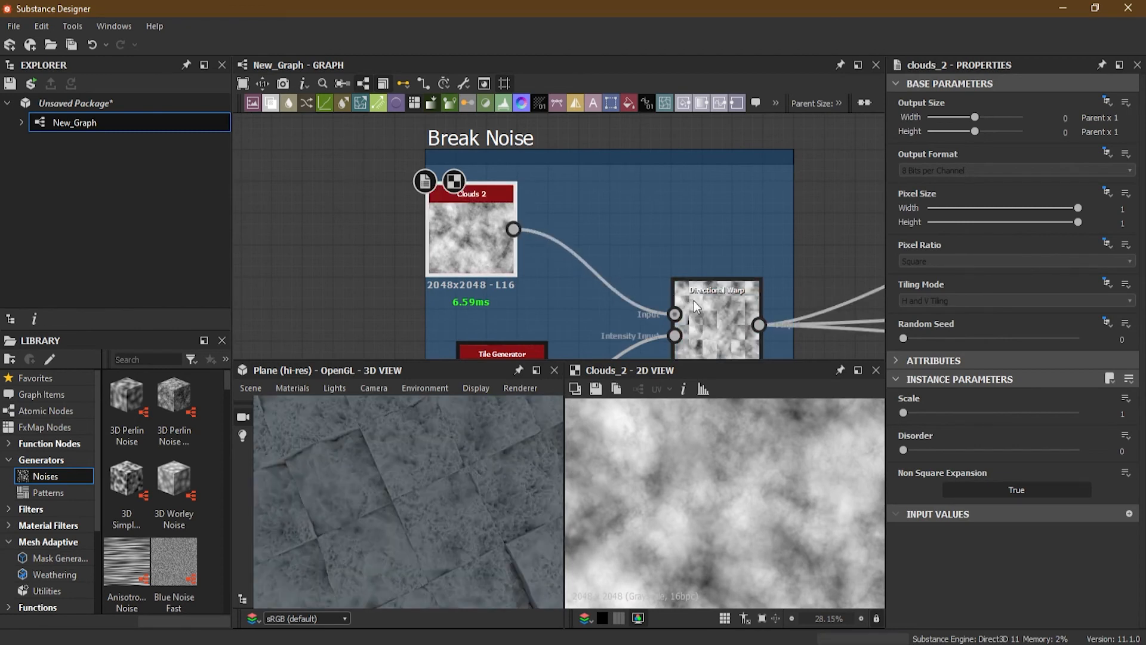
Step: Set the Directional Warp's Intensity to about 303 and its Warp Angle to about 0.37 turns
{"action": "double_click", "coordinate": [713, 292]}
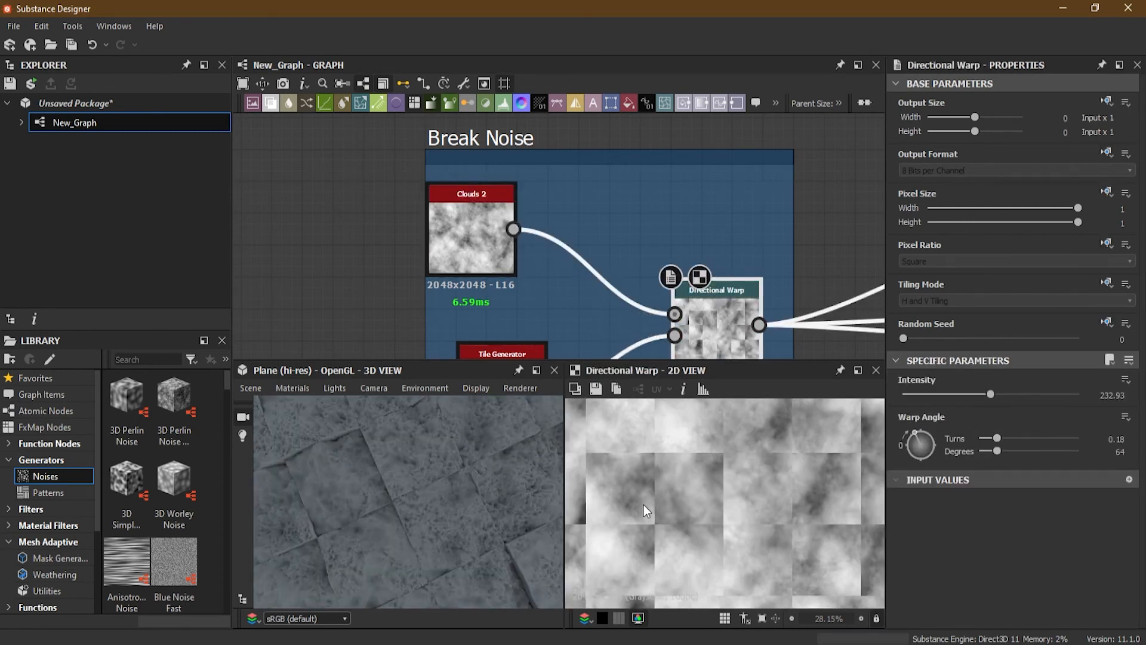
{"action": "scroll", "coordinate": [405, 460], "scroll_direction": "down", "scroll_amount": 3}
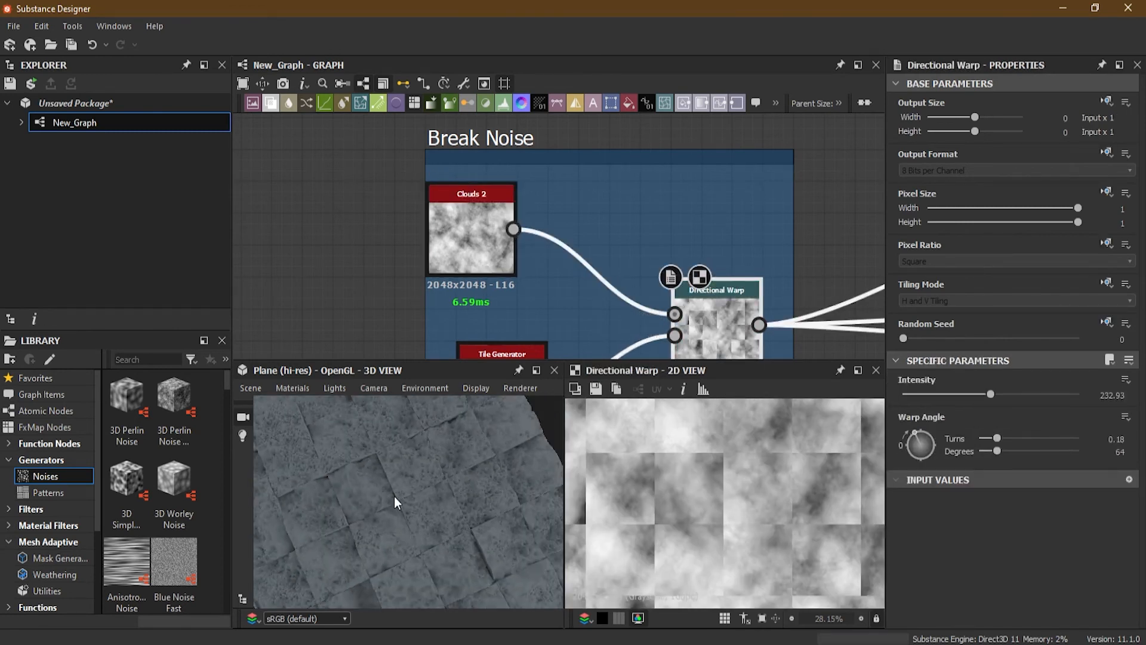
{"action": "left_click_drag", "start_coordinate": [394, 496], "coordinate": [456, 432]}
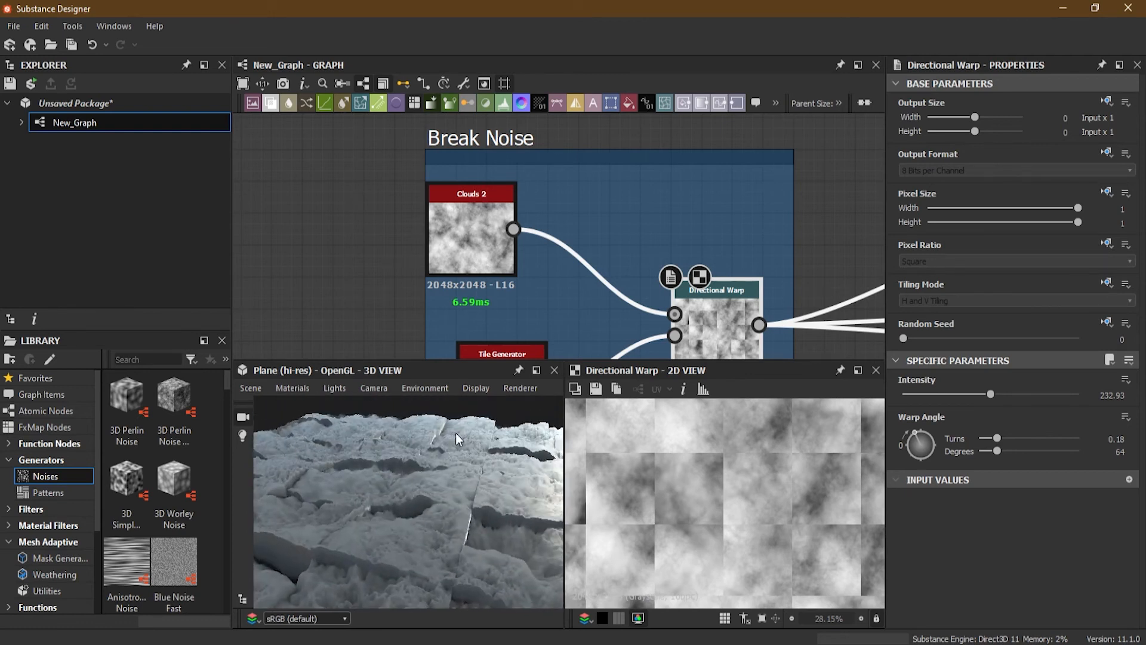
{"action": "left_click_drag", "start_coordinate": [989, 394], "coordinate": [1015, 418]}
{"action": "left_click_drag", "start_coordinate": [914, 432], "coordinate": [929, 432]}
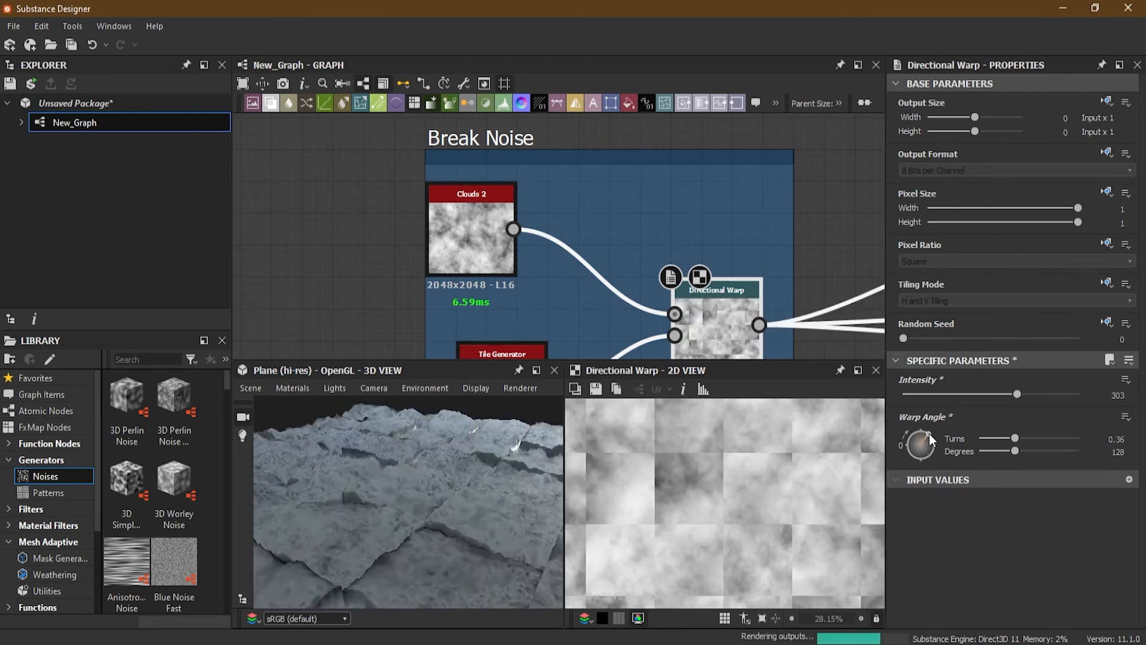
{"action": "left_click_drag", "start_coordinate": [421, 505], "coordinate": [420, 604]}
{"action": "left_click_drag", "start_coordinate": [389, 499], "coordinate": [416, 475]}
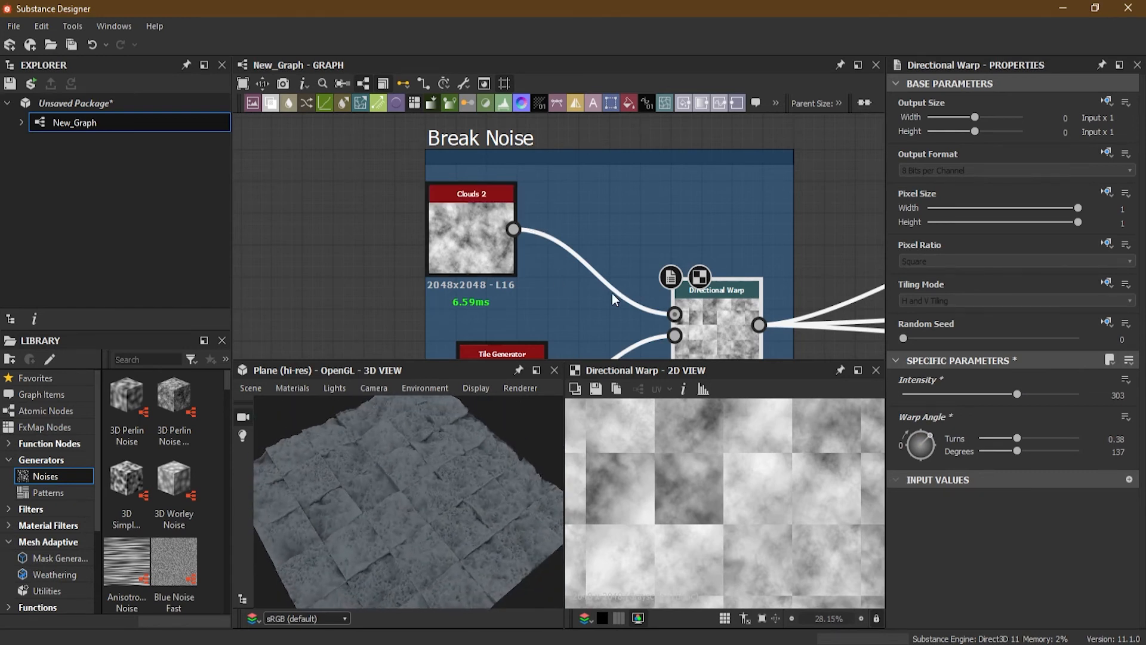
Step: Nudge the Clouds 2 node slightly within the Break Noise frame and select it
{"action": "middle_click_drag", "start_coordinate": [589, 301], "coordinate": [553, 288]}
{"action": "left_click_drag", "start_coordinate": [723, 310], "coordinate": [478, 219], "text": "shift"}
{"action": "left_click_drag", "start_coordinate": [397, 505], "coordinate": [478, 415]}
{"action": "left_click_drag", "start_coordinate": [477, 217], "coordinate": [722, 312], "text": "shift"}
{"action": "left_click_drag", "start_coordinate": [416, 512], "coordinate": [390, 502]}
{"action": "scroll", "coordinate": [412, 537], "scroll_direction": "up", "scroll_amount": 3}
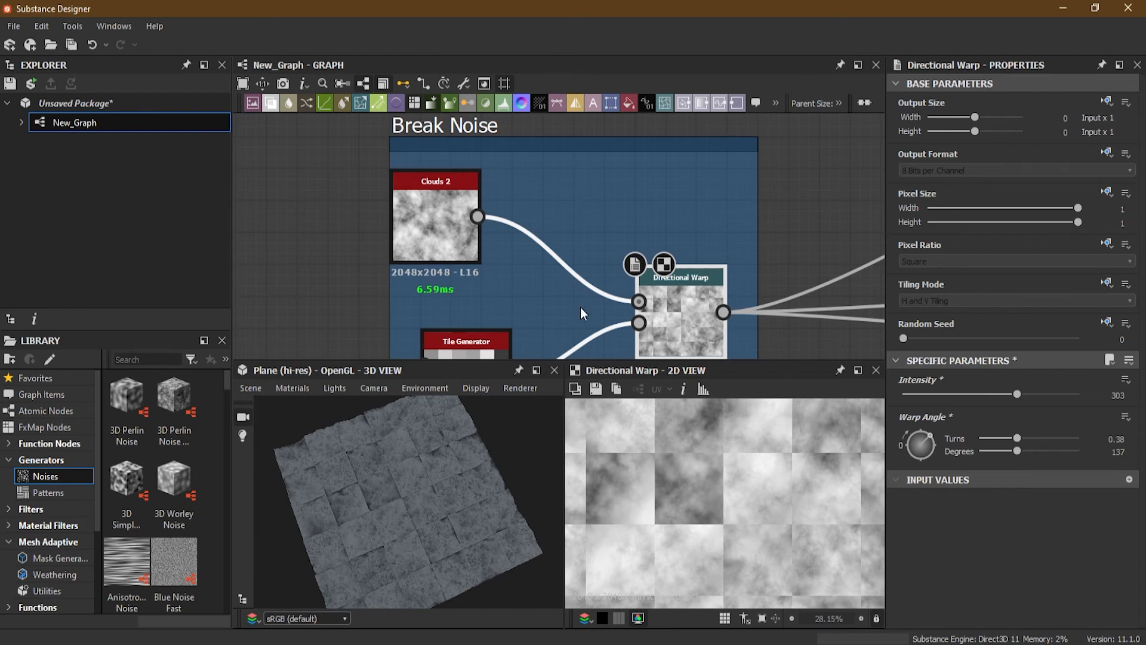
{"action": "left_click_drag", "start_coordinate": [442, 249], "coordinate": [470, 269]}
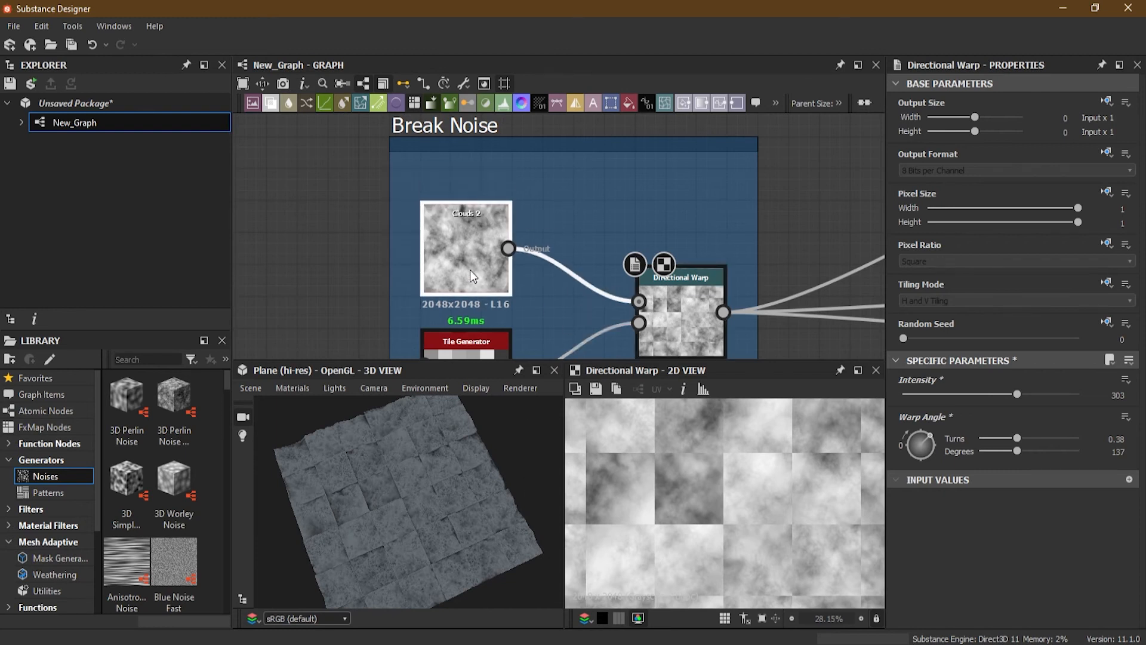
{"action": "left_click", "coordinate": [470, 237]}
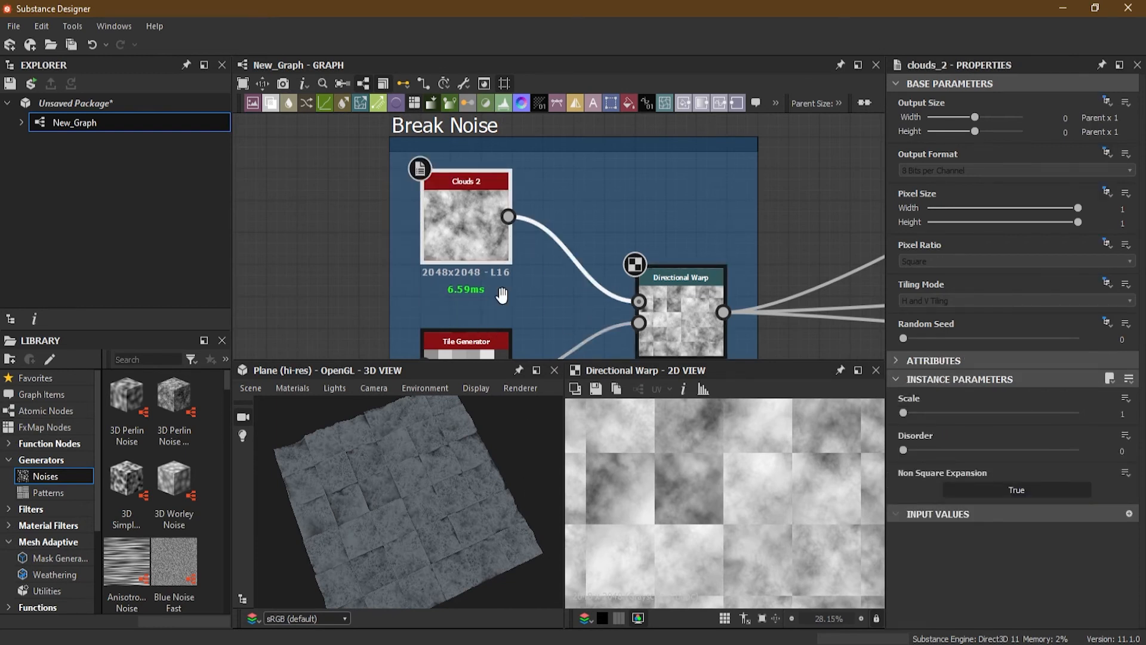
{"action": "middle_click_drag", "start_coordinate": [502, 294], "coordinate": [493, 188]}
Step: Open the Tile Generator's parameters and try changing Pattern Specific and X Amount, undoing the X Amount change
{"action": "double_click", "coordinate": [465, 271]}
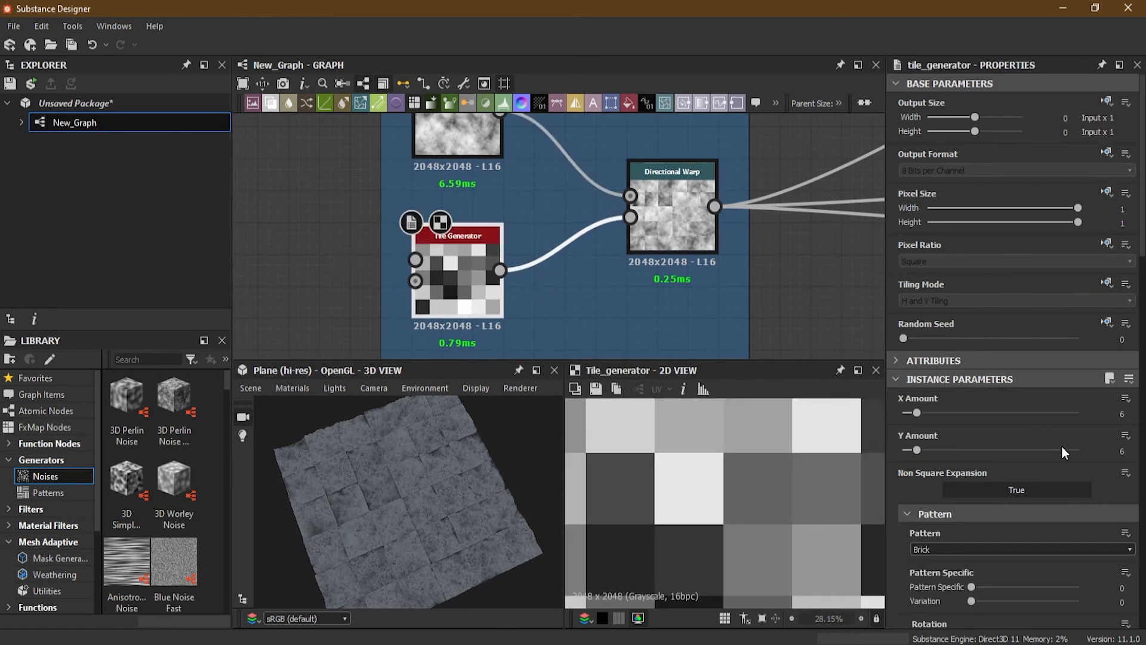
{"action": "scroll", "coordinate": [897, 548], "scroll_direction": "down", "scroll_amount": 3}
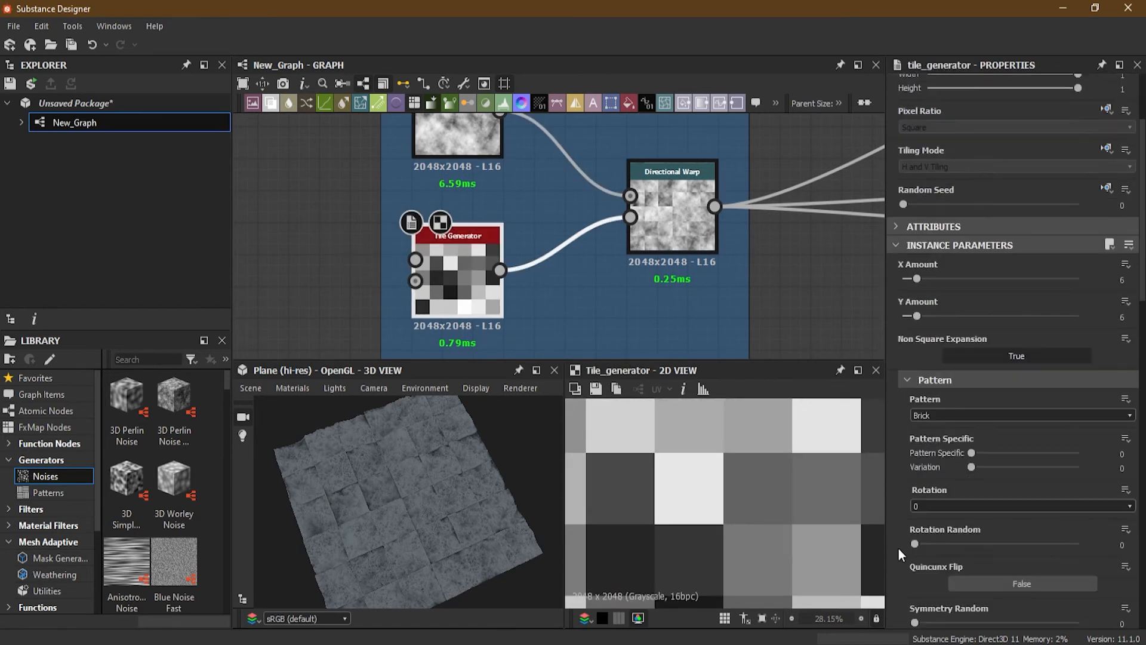
{"action": "scroll", "coordinate": [898, 544], "scroll_direction": "down", "scroll_amount": 2}
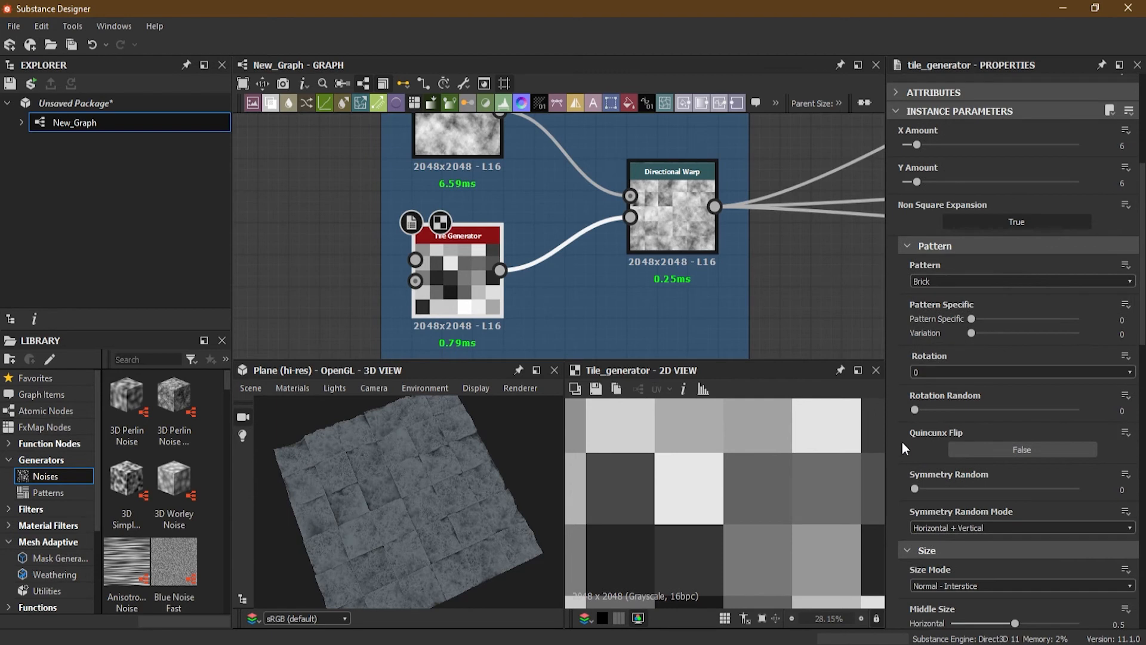
{"action": "left_click_drag", "start_coordinate": [972, 319], "coordinate": [929, 339]}
{"action": "scroll", "coordinate": [905, 336], "scroll_direction": "up", "scroll_amount": 4}
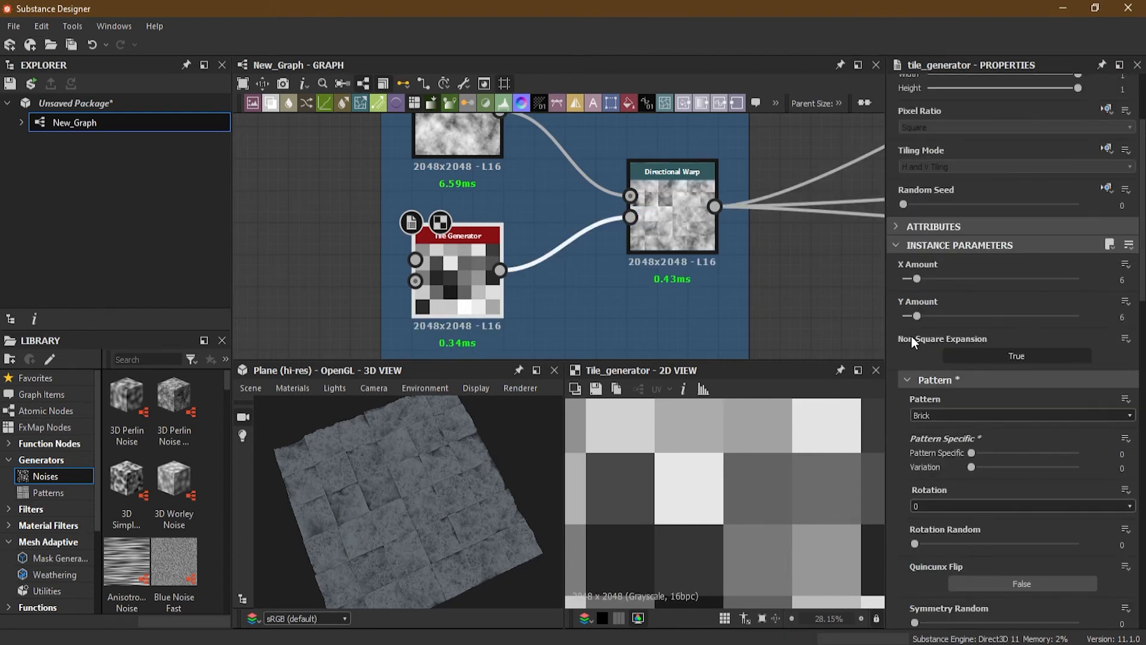
{"action": "left_click_drag", "start_coordinate": [916, 279], "coordinate": [930, 280]}
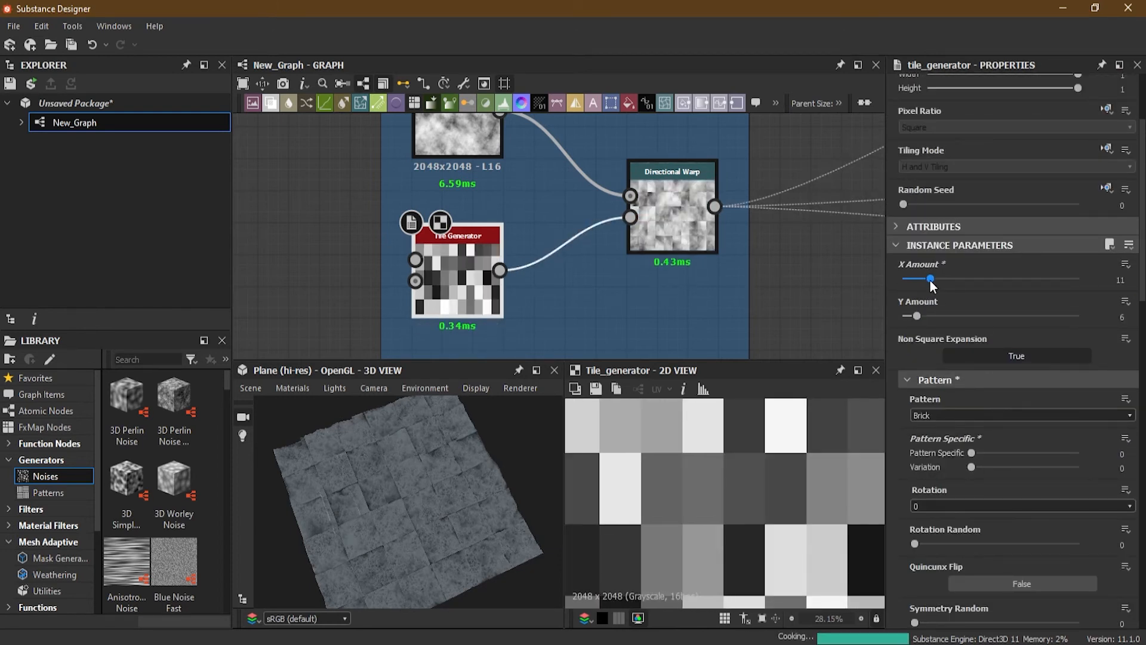
{"action": "key", "text": "ctrl+z"}
Step: Set the Tile Generator's Y Amount to 15 and its Position Offset to about 0.41
{"action": "left_click_drag", "start_coordinate": [916, 316], "coordinate": [943, 317]}
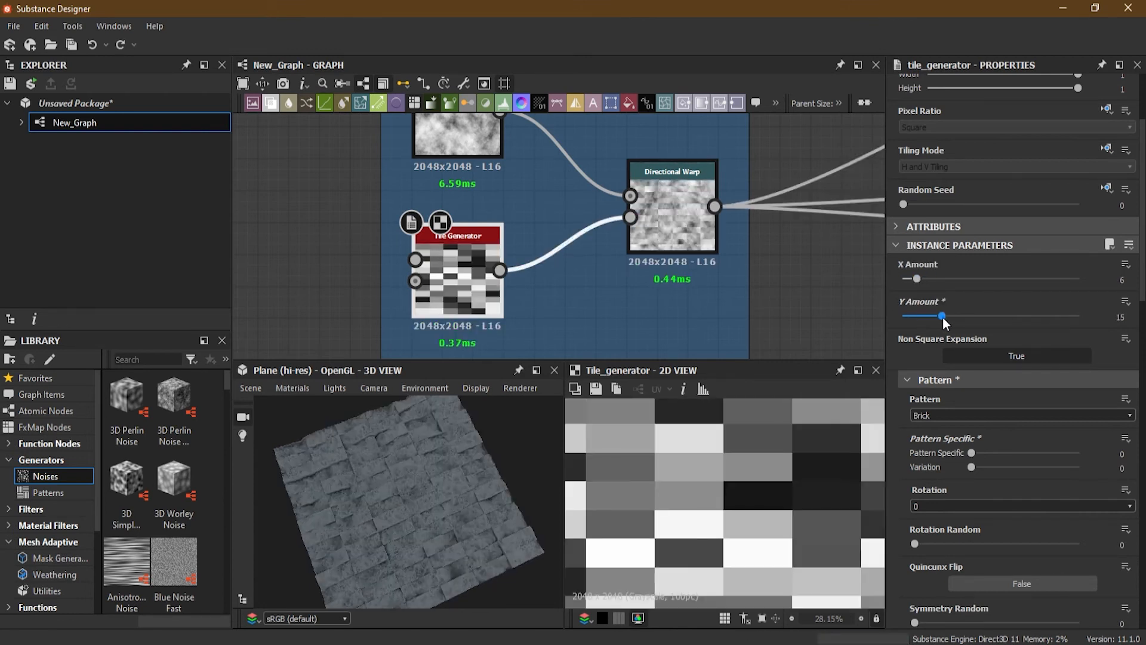
{"action": "scroll", "coordinate": [899, 453], "scroll_direction": "down", "scroll_amount": 5}
{"action": "scroll", "coordinate": [901, 442], "scroll_direction": "down", "scroll_amount": 8}
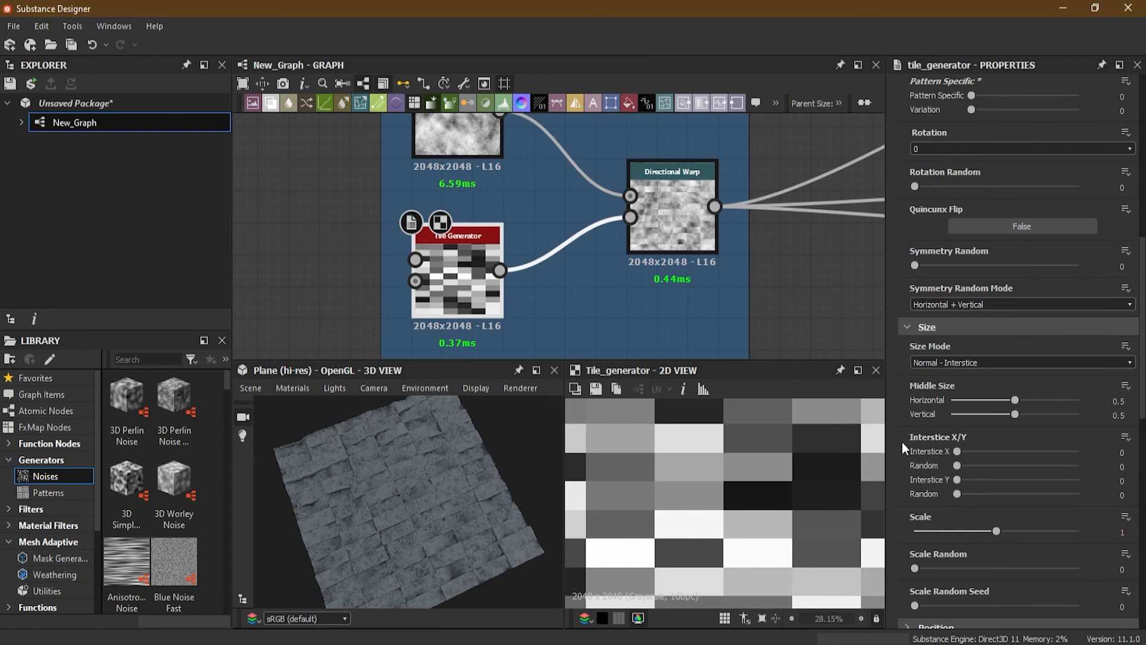
{"action": "left_click", "coordinate": [931, 404]}
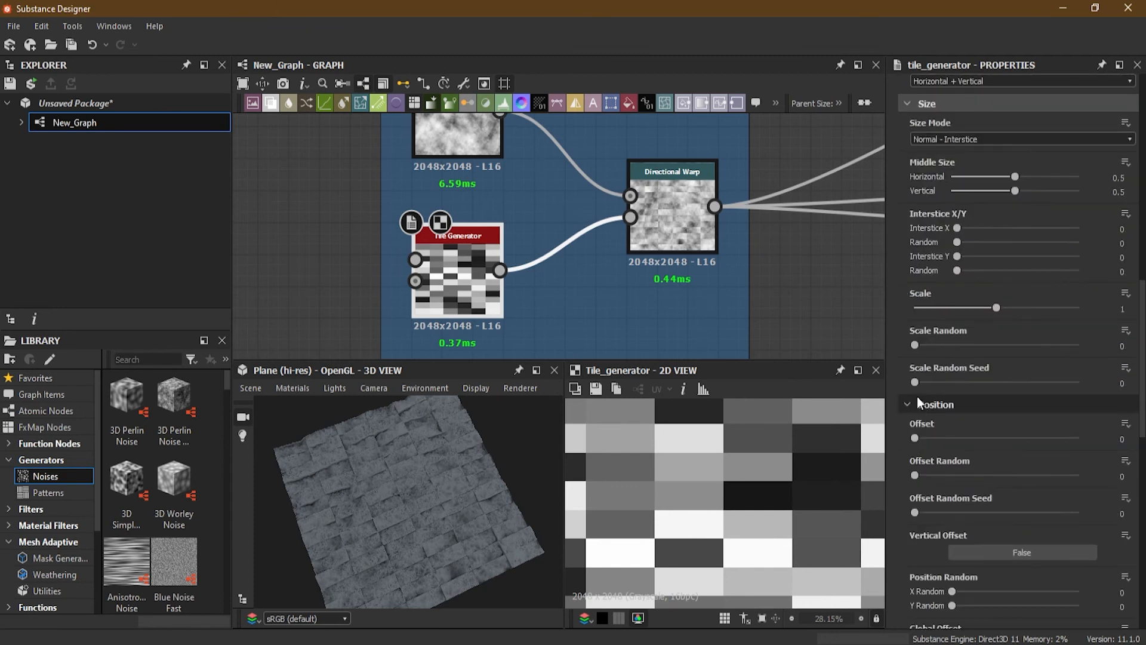
{"action": "scroll", "coordinate": [913, 418], "scroll_direction": "down", "scroll_amount": 2}
{"action": "left_click_drag", "start_coordinate": [916, 349], "coordinate": [982, 344]}
Step: Rearrange the frames, moving Break Noise below Shape Deformation 2 and Dirt Spots and Stains beside Directional Warp
{"action": "scroll", "coordinate": [764, 484], "scroll_direction": "down", "scroll_amount": 3}
{"action": "scroll", "coordinate": [409, 496], "scroll_direction": "up", "scroll_amount": 3}
{"action": "left_click_drag", "start_coordinate": [409, 496], "coordinate": [473, 499]}
{"action": "scroll", "coordinate": [528, 285], "scroll_direction": "down", "scroll_amount": 5}
{"action": "scroll", "coordinate": [528, 289], "scroll_direction": "down", "scroll_amount": 7}
{"action": "middle_click_drag", "start_coordinate": [454, 311], "coordinate": [557, 273]}
{"action": "scroll", "coordinate": [559, 273], "scroll_direction": "up", "scroll_amount": 3}
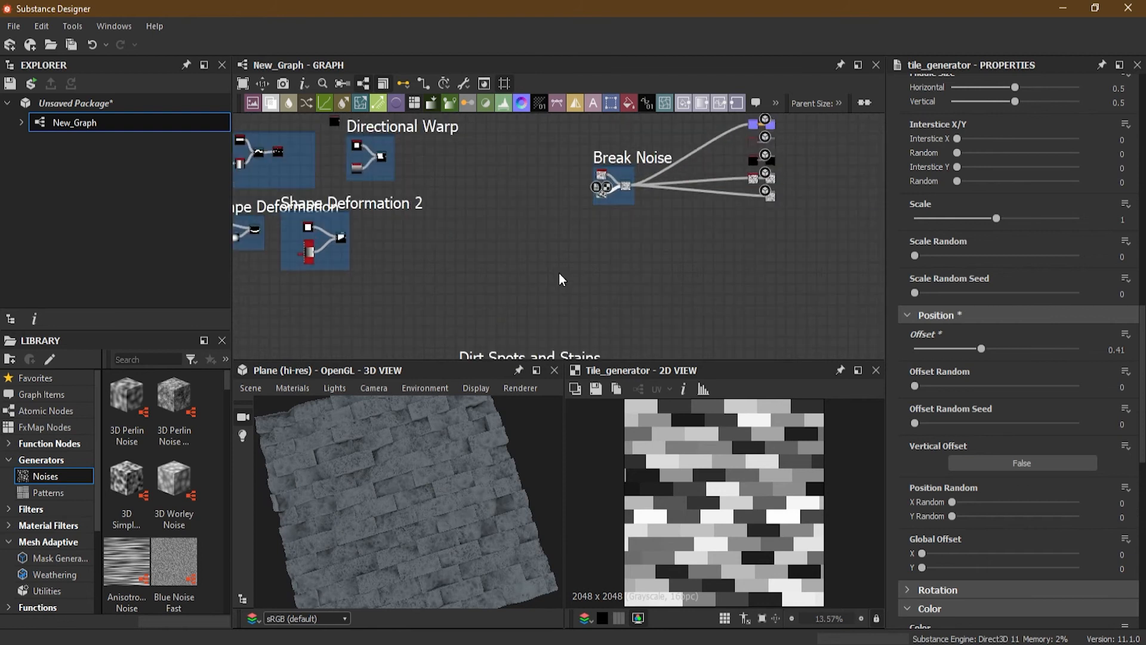
{"action": "scroll", "coordinate": [562, 271], "scroll_direction": "down", "scroll_amount": 2}
{"action": "left_click_drag", "start_coordinate": [505, 329], "coordinate": [590, 239]}
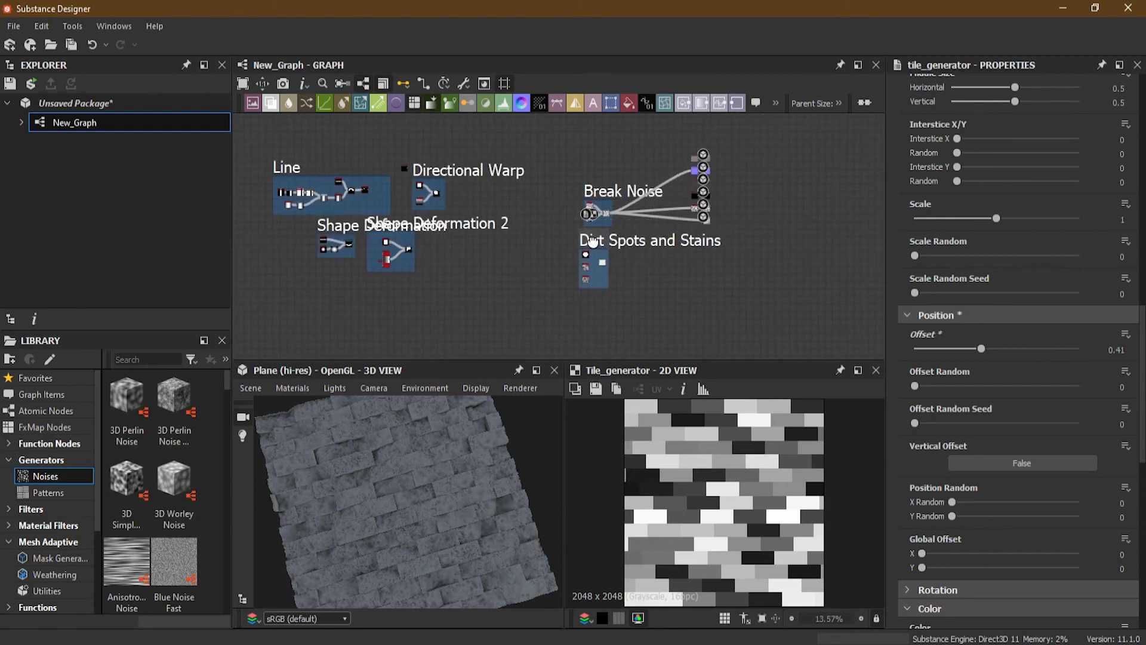
{"action": "scroll", "coordinate": [594, 220], "scroll_direction": "up", "scroll_amount": 3}
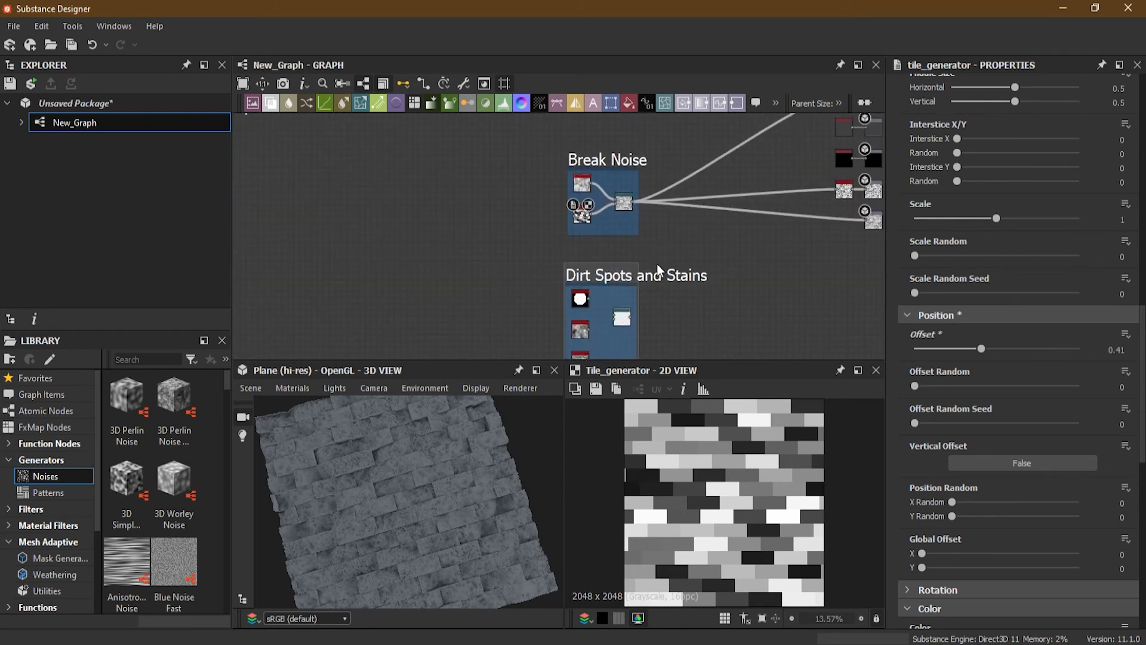
{"action": "scroll", "coordinate": [657, 264], "scroll_direction": "up", "scroll_amount": 1}
{"action": "left_click_drag", "start_coordinate": [625, 189], "coordinate": [624, 328], "text": "shift"}
{"action": "middle_click_drag", "start_coordinate": [596, 160], "coordinate": [498, 266]}
{"action": "scroll", "coordinate": [431, 241], "scroll_direction": "down", "scroll_amount": 3}
{"action": "left_click_drag", "start_coordinate": [523, 209], "coordinate": [414, 236]}
{"action": "left_click_drag", "start_coordinate": [591, 242], "coordinate": [570, 163]}
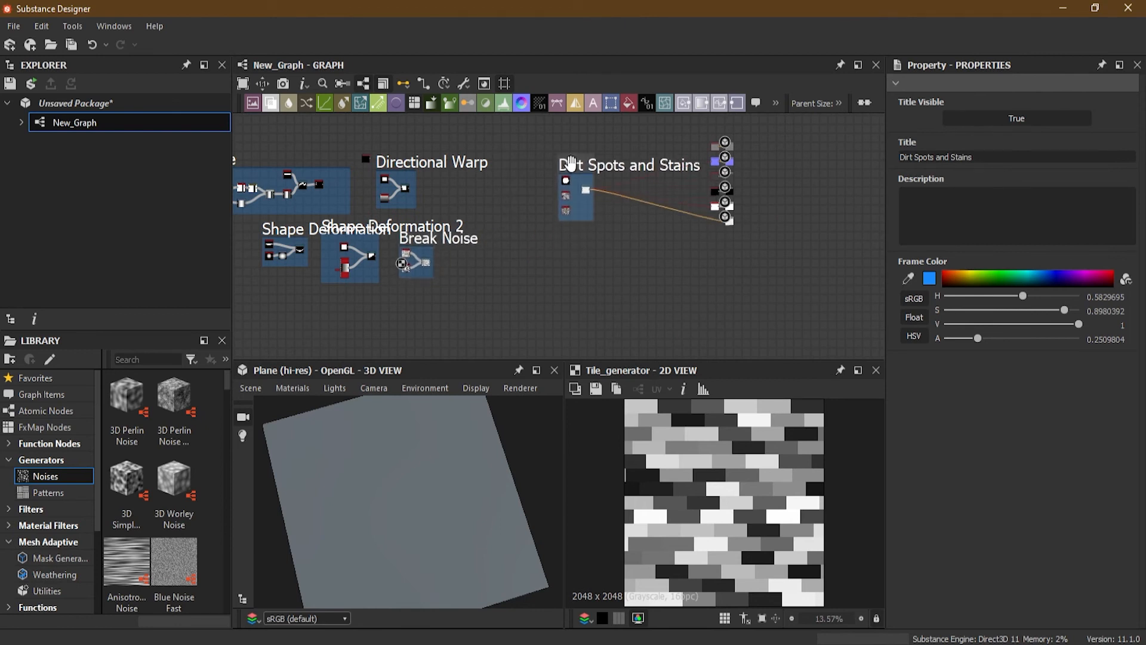
Step: Open the Directional Warp frame and connect the Shape node's output to the Directional Warp's Input
{"action": "scroll", "coordinate": [576, 179], "scroll_direction": "up", "scroll_amount": 5}
{"action": "double_click", "coordinate": [614, 257]}
{"action": "scroll", "coordinate": [617, 264], "scroll_direction": "up", "scroll_amount": 2}
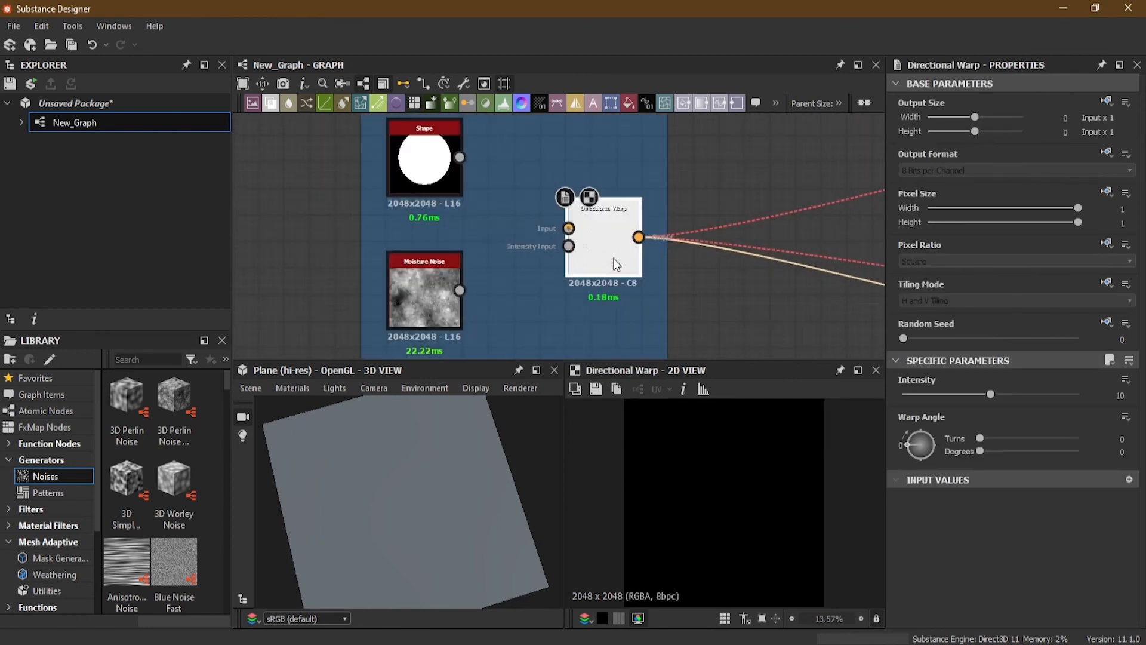
{"action": "left_click_drag", "start_coordinate": [518, 235], "coordinate": [562, 228]}
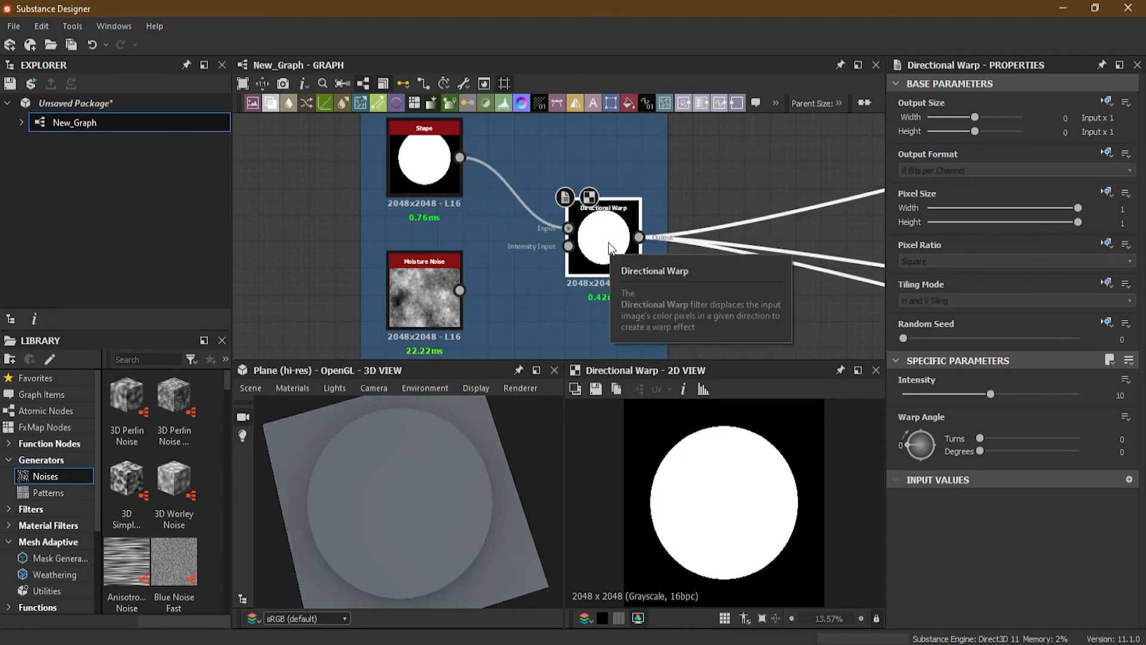
Step: Reduce the Shape node's Scale so the disc is smaller
{"action": "middle_click_drag", "start_coordinate": [543, 300], "coordinate": [512, 310]}
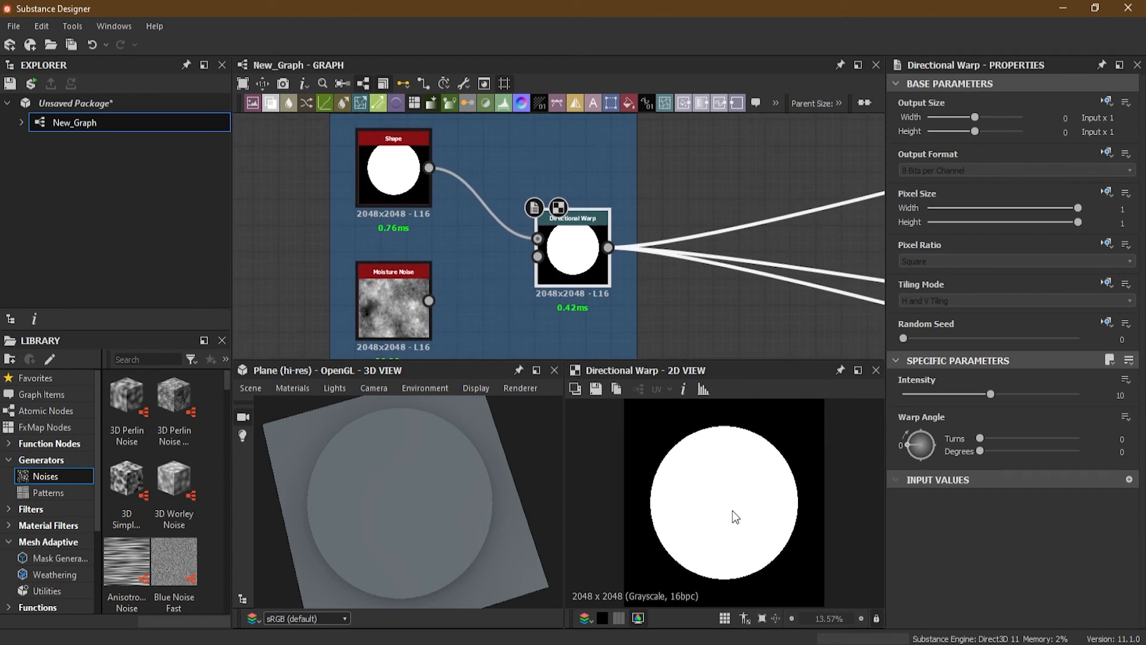
{"action": "left_click", "coordinate": [393, 173]}
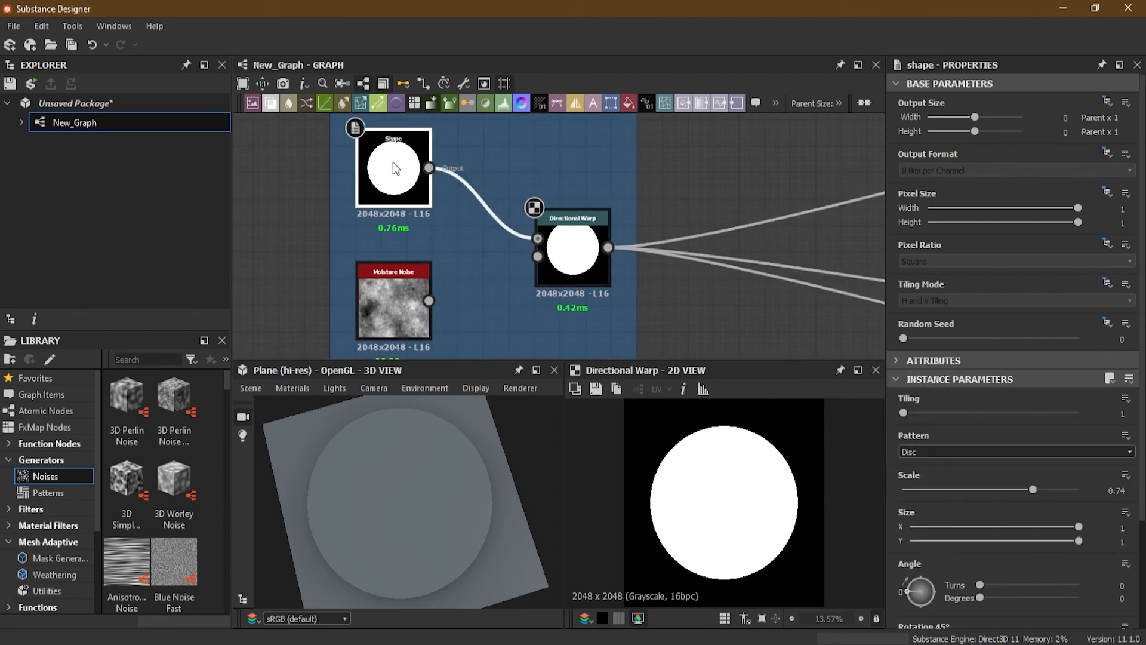
{"action": "left_click_drag", "start_coordinate": [1078, 490], "coordinate": [999, 489]}
Step: Connect the Moisture Noise output to the Directional Warp's Intensity Input
{"action": "left_click", "coordinate": [584, 254]}
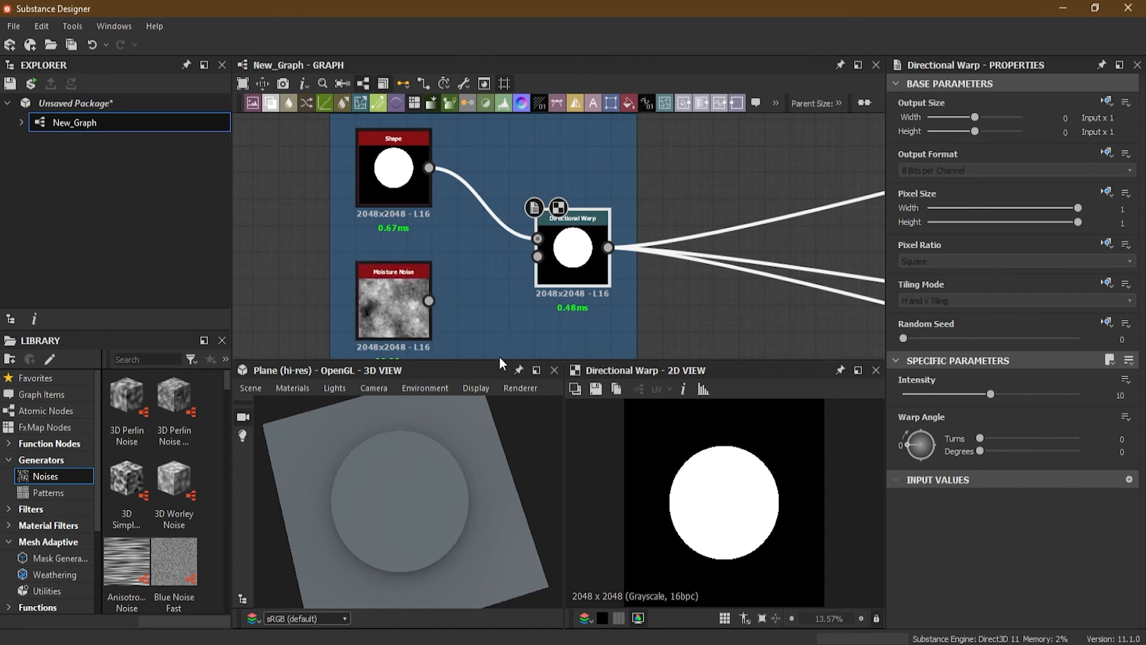
{"action": "scroll", "coordinate": [472, 302], "scroll_direction": "down", "scroll_amount": 1}
{"action": "middle_click_drag", "start_coordinate": [474, 302], "coordinate": [485, 326]}
{"action": "scroll", "coordinate": [471, 231], "scroll_direction": "up", "scroll_amount": 3}
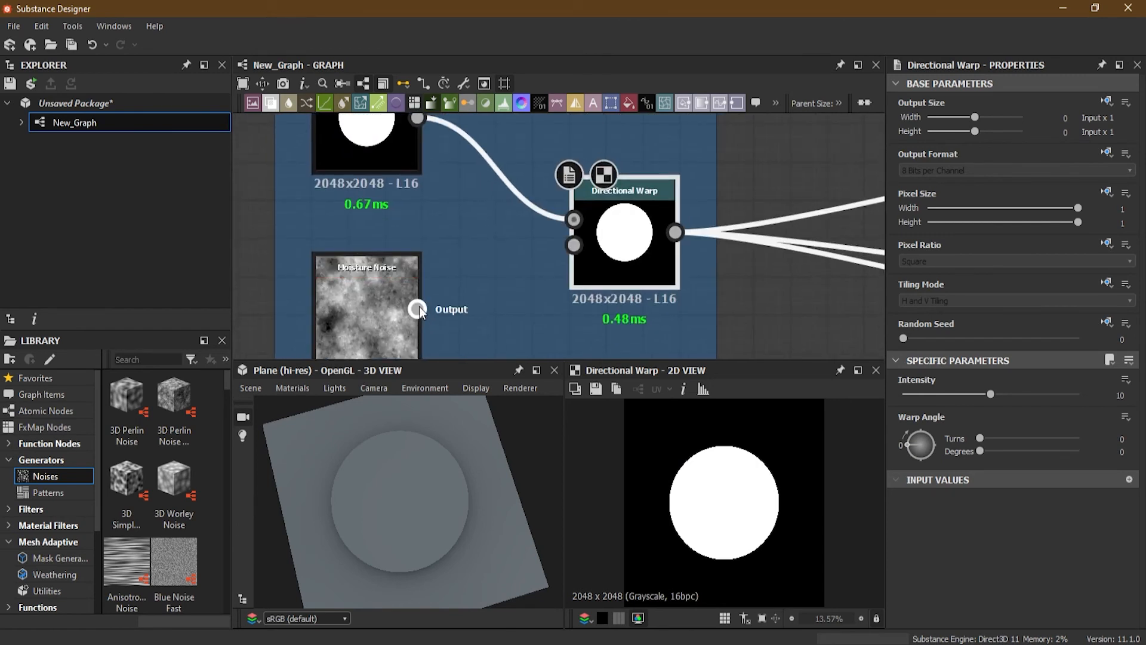
{"action": "left_click_drag", "start_coordinate": [444, 312], "coordinate": [574, 245]}
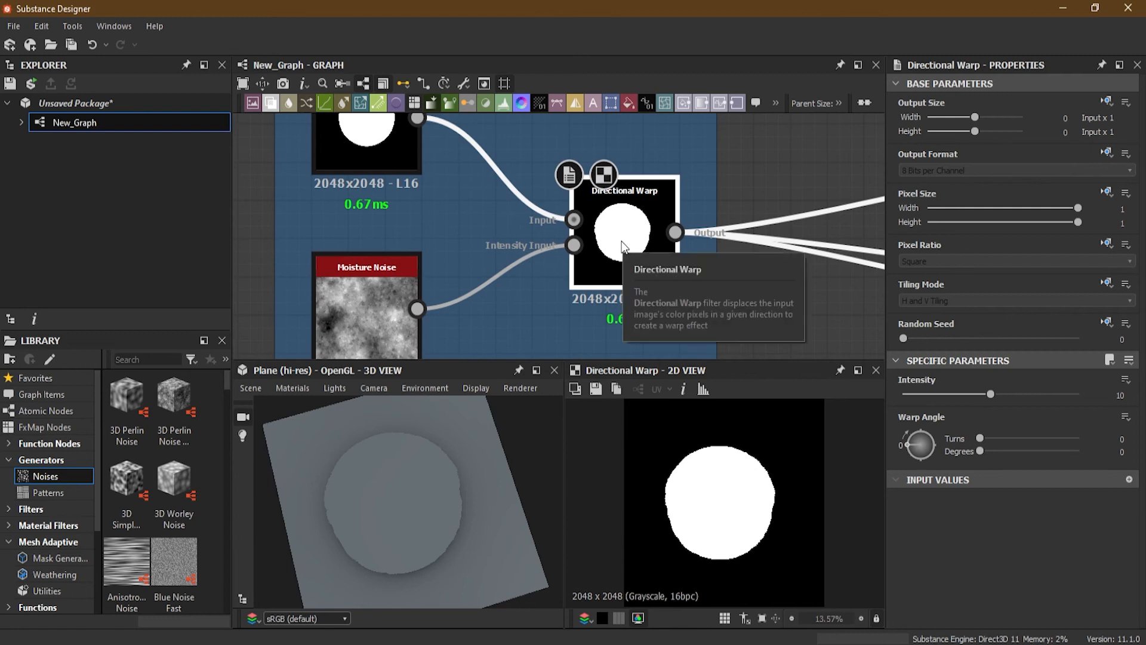
Step: Set the Directional Warp's Intensity to about 63 and its Warp Angle to 0.27 turns
{"action": "left_click_drag", "start_coordinate": [992, 393], "coordinate": [1101, 401]}
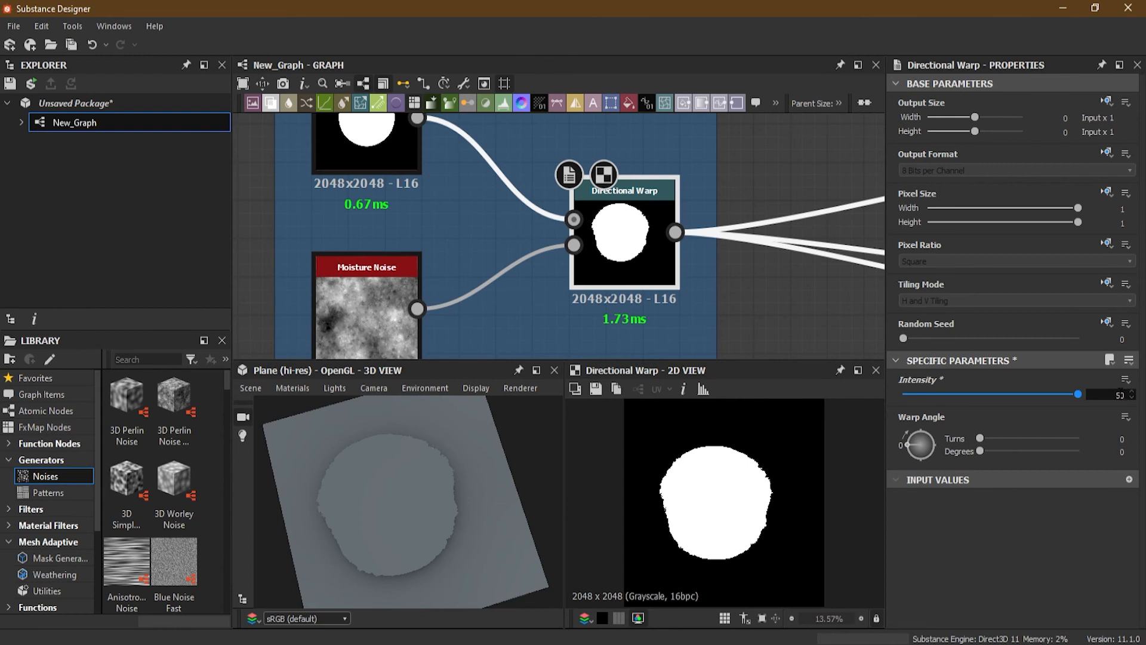
{"action": "key", "text": "Return"}
{"action": "left_click_drag", "start_coordinate": [994, 395], "coordinate": [1047, 399]}
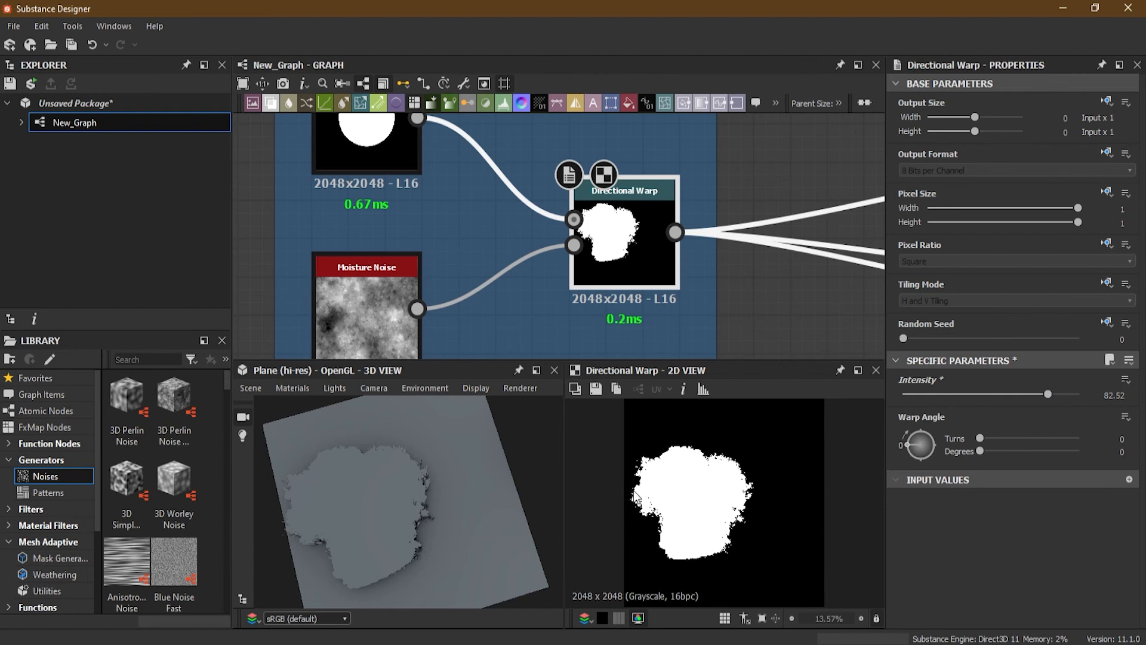
{"action": "left_click_drag", "start_coordinate": [907, 444], "coordinate": [922, 428]}
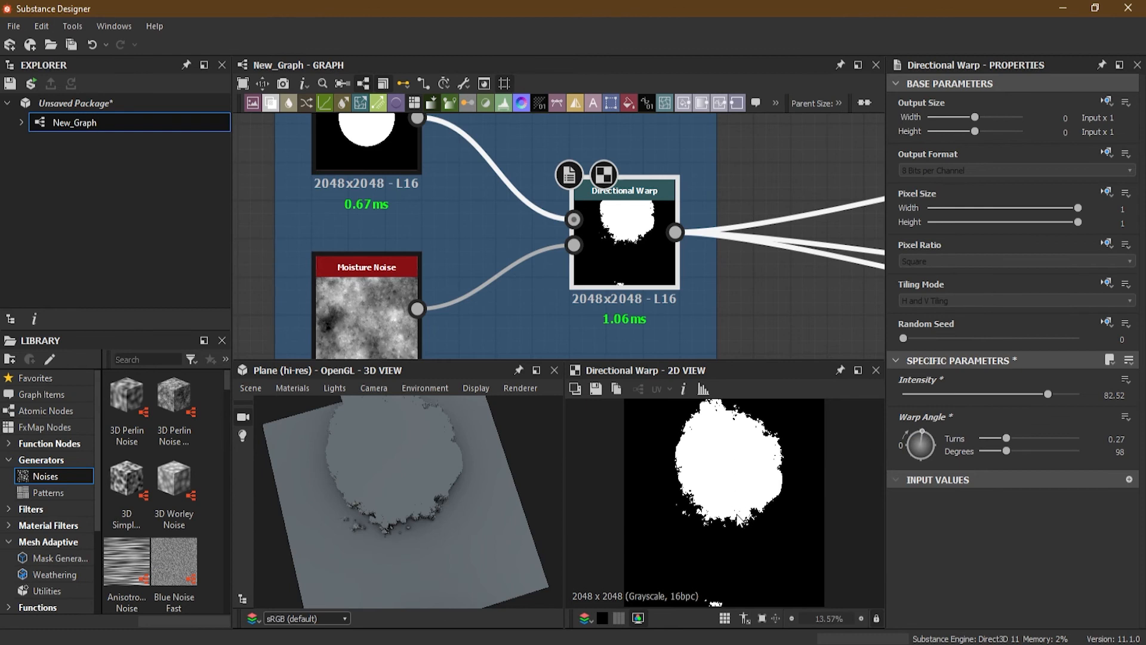
{"action": "scroll", "coordinate": [632, 485], "scroll_direction": "down", "scroll_amount": 1}
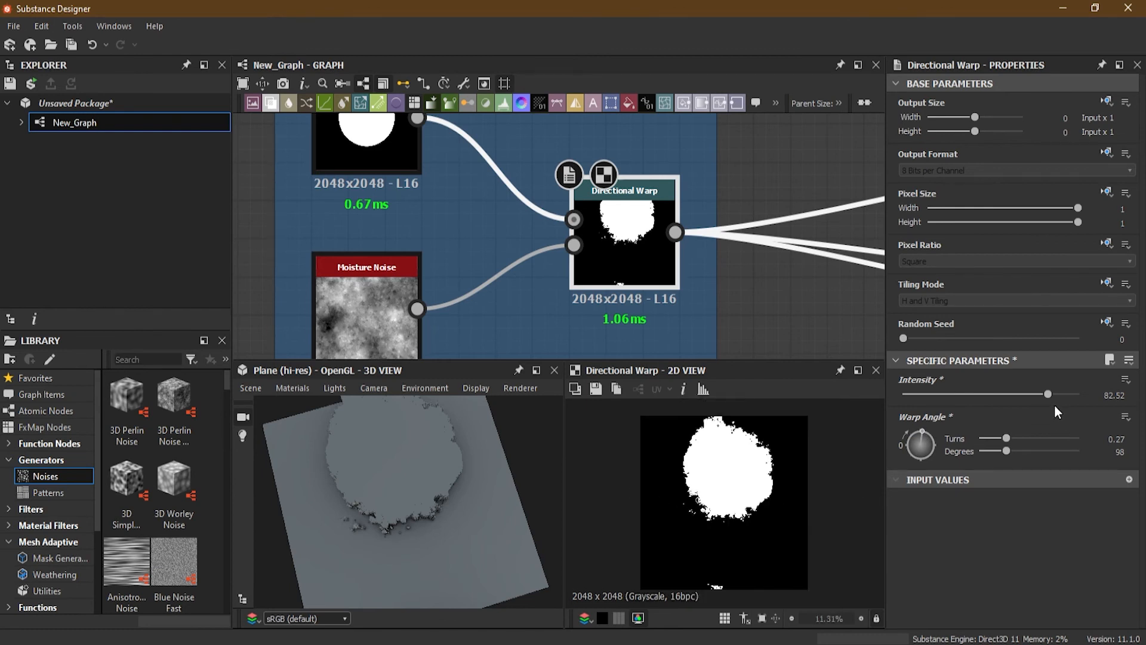
{"action": "left_click_drag", "start_coordinate": [1047, 395], "coordinate": [1014, 396]}
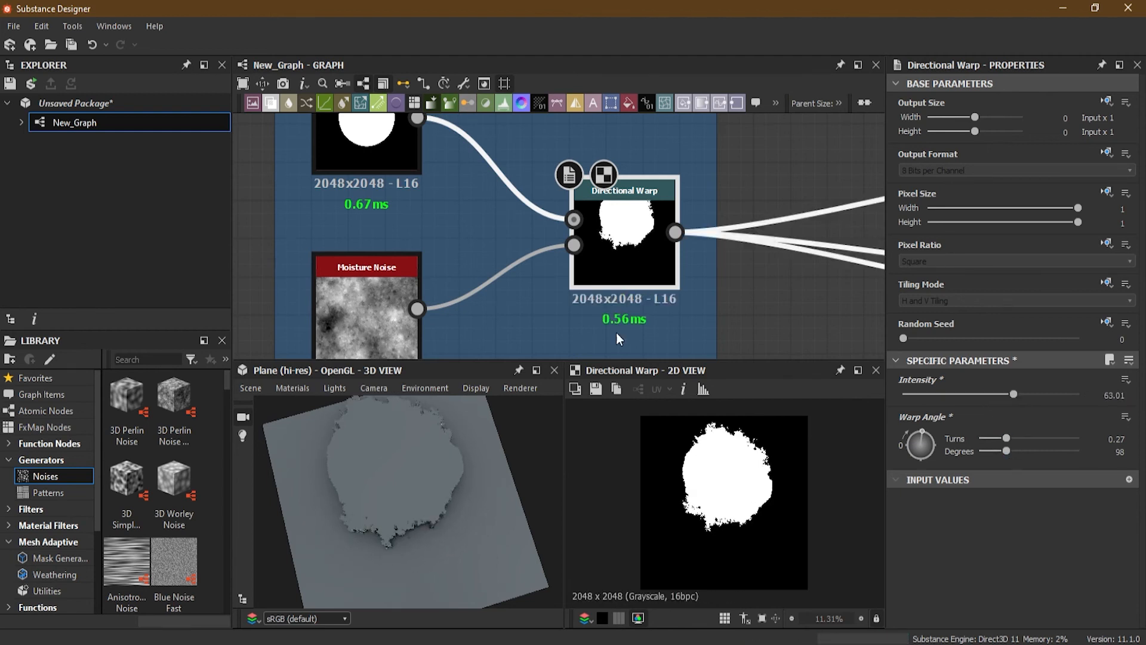
Step: Add a Transformation 2D node after the Directional Warp and place it beside it
{"action": "middle_click_drag", "start_coordinate": [394, 225], "coordinate": [401, 189]}
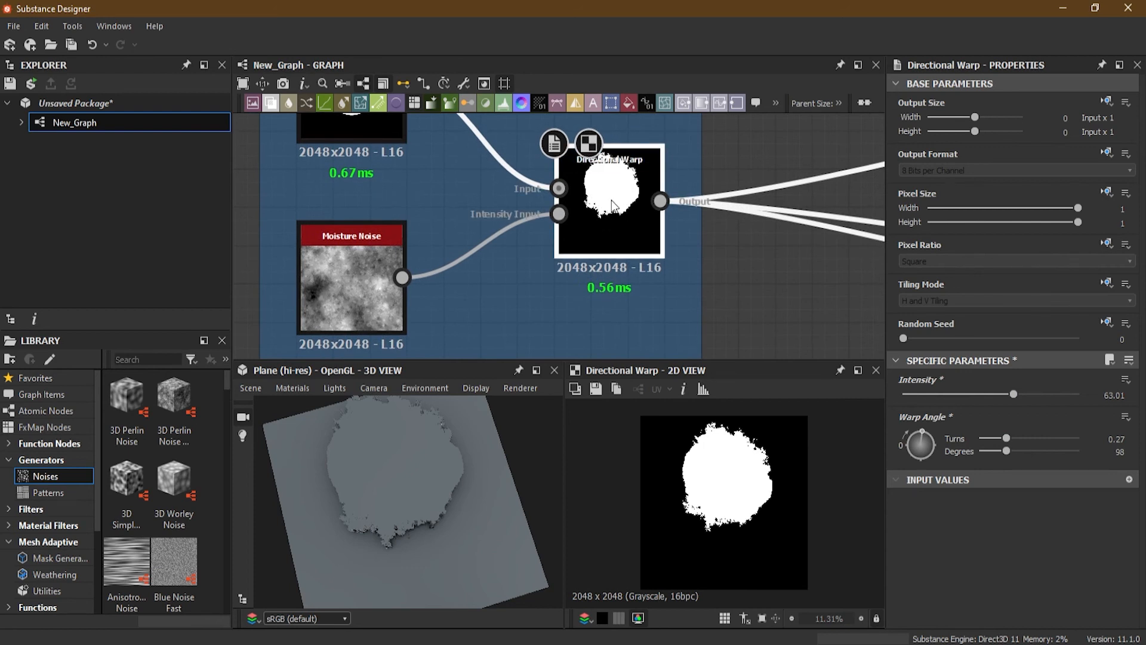
{"action": "left_click_drag", "start_coordinate": [702, 272], "coordinate": [718, 285]}
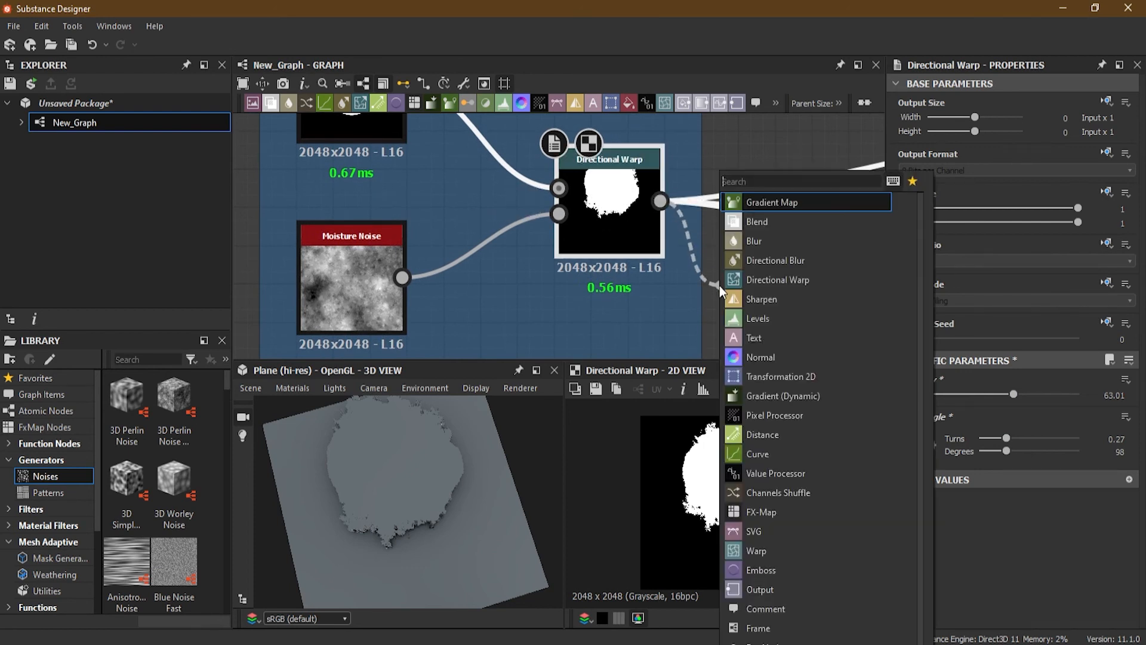
{"action": "left_click", "coordinate": [771, 374]}
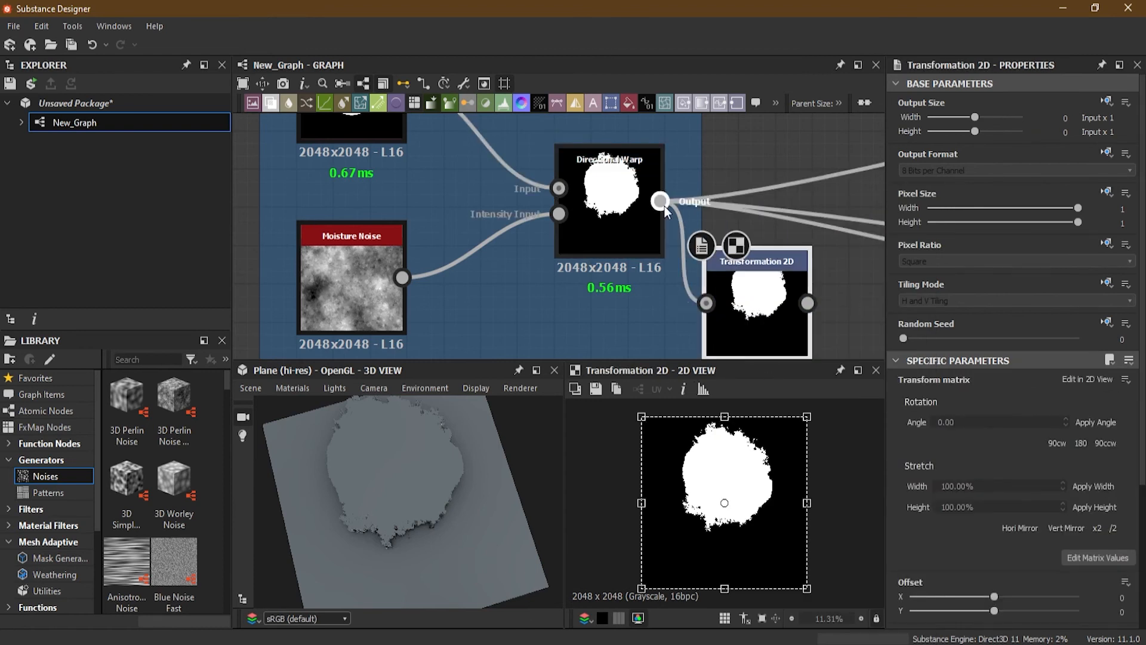
{"action": "left_click_drag", "start_coordinate": [664, 205], "coordinate": [815, 271], "text": "shift"}
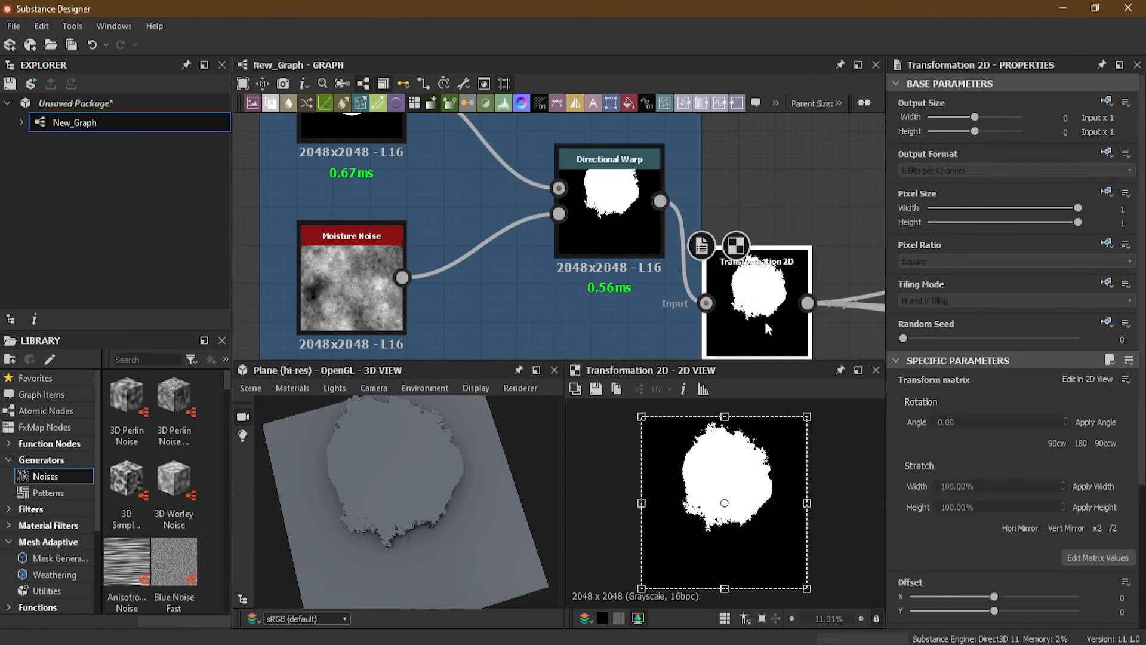
{"action": "left_click_drag", "start_coordinate": [764, 320], "coordinate": [768, 221]}
Step: Shift the Transformation 2D's image down to a Y offset of about -0.14
{"action": "left_click_drag", "start_coordinate": [753, 470], "coordinate": [753, 495]}
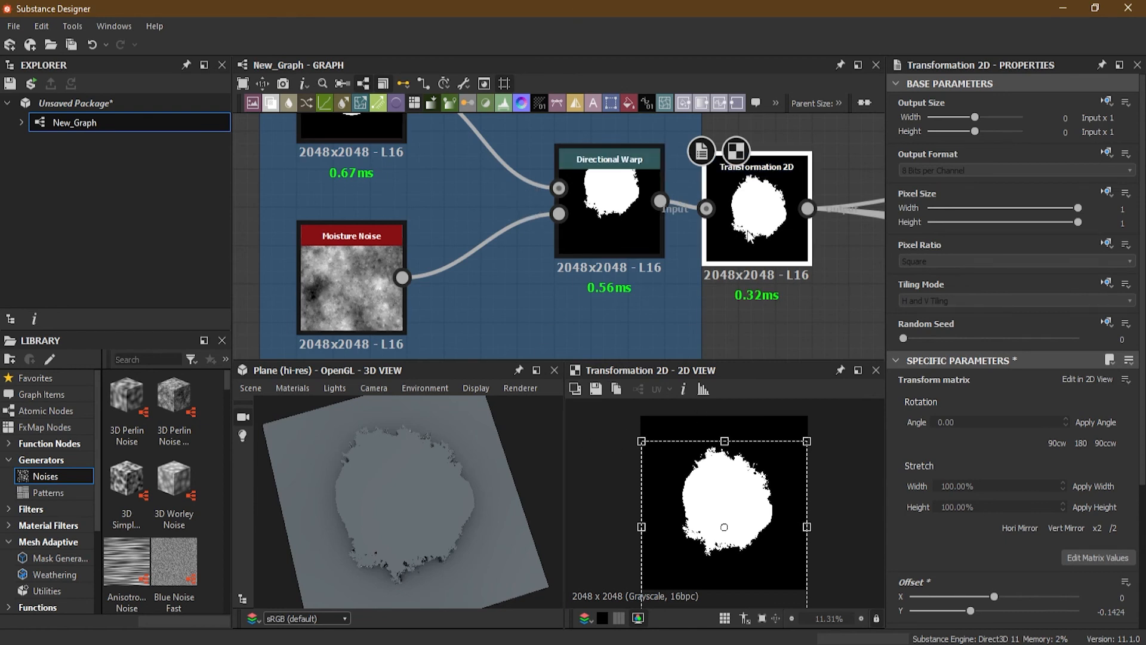
{"action": "left_click", "coordinate": [621, 226]}
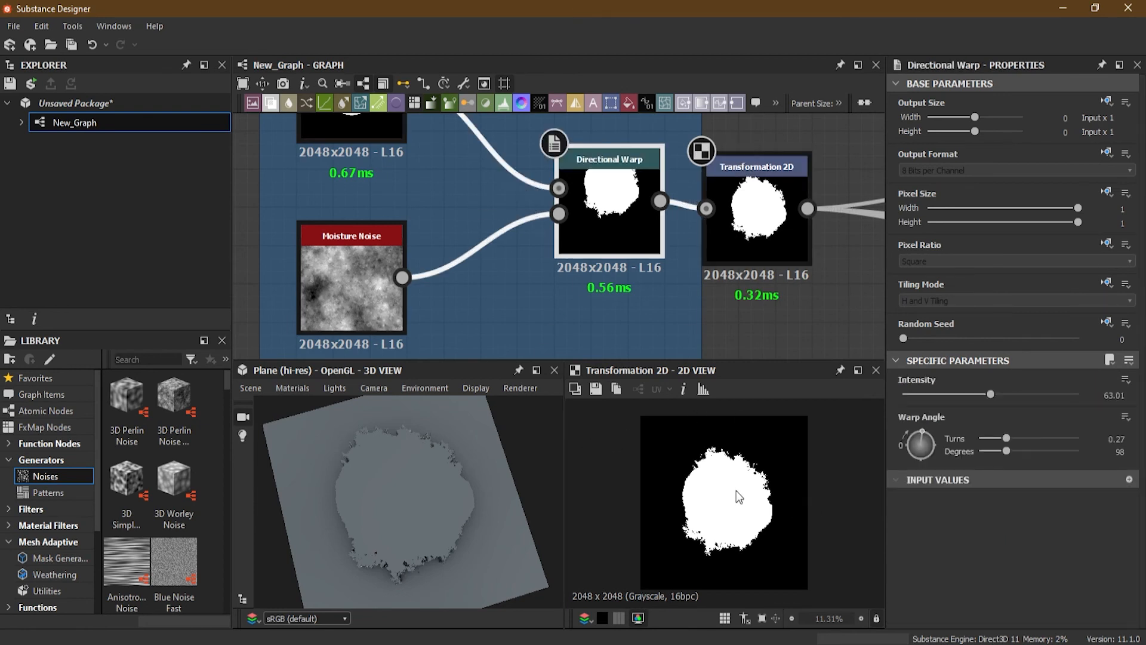
{"action": "scroll", "coordinate": [737, 490], "scroll_direction": "up", "scroll_amount": 2}
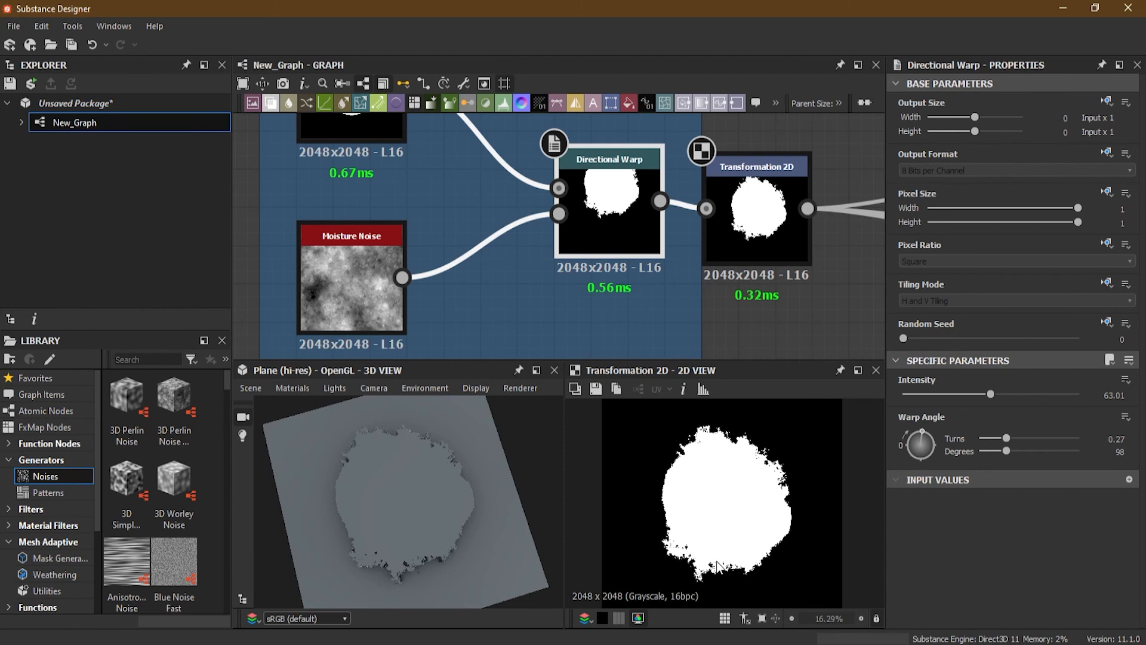
{"action": "scroll", "coordinate": [496, 307], "scroll_direction": "down", "scroll_amount": 3}
{"action": "middle_click_drag", "start_coordinate": [461, 288], "coordinate": [465, 221]}
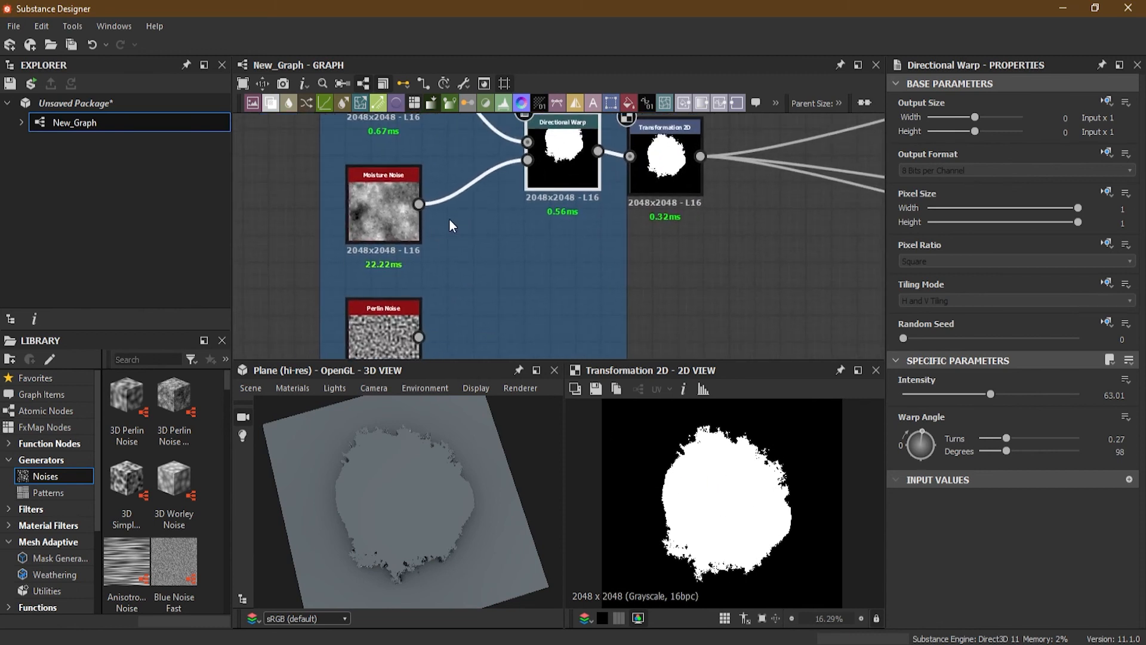
Step: Connect the Perlin Noise to the Directional Warp's Intensity Input and set the Perlin Noise's Scale to about 21
{"action": "left_click_drag", "start_coordinate": [421, 336], "coordinate": [528, 160]}
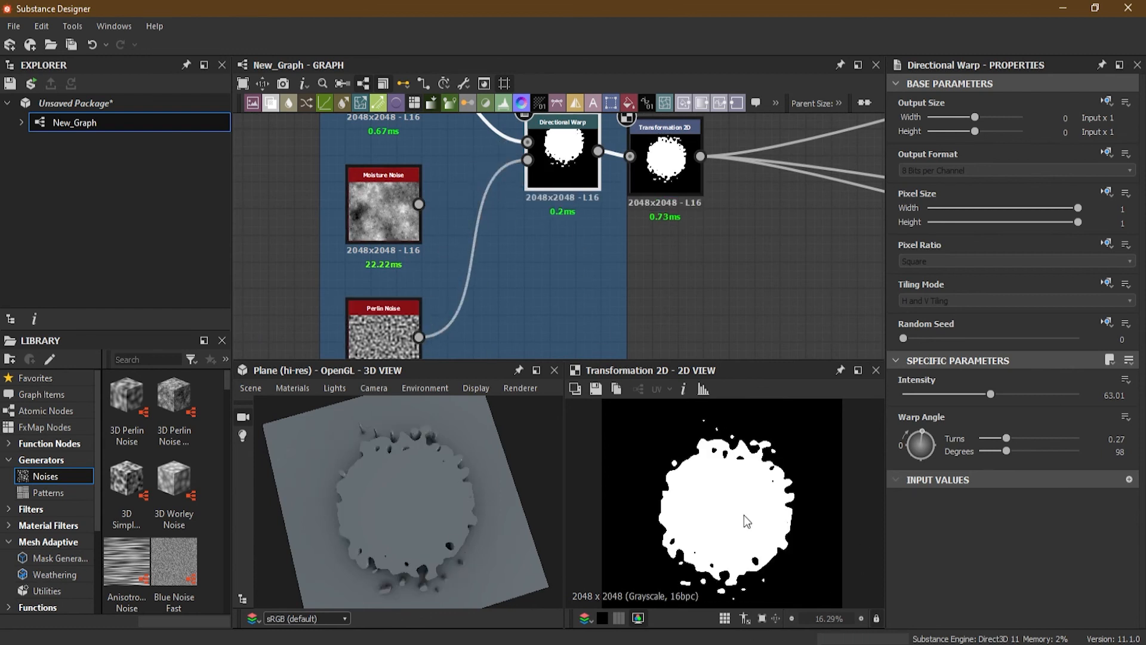
{"action": "left_click", "coordinate": [384, 324]}
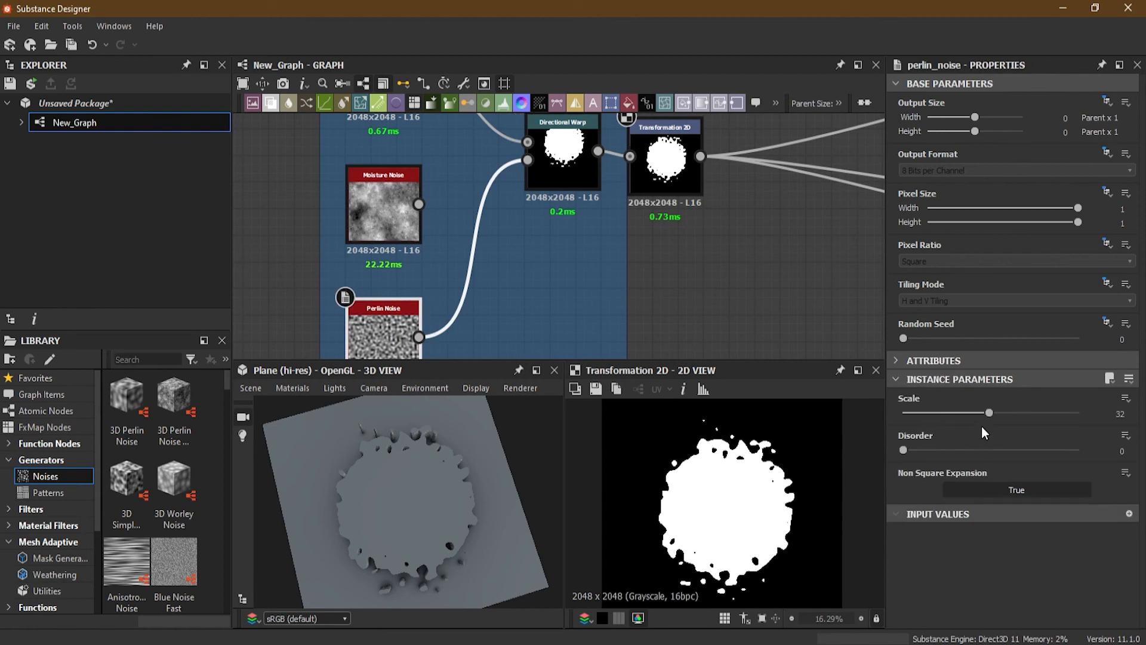
{"action": "left_click_drag", "start_coordinate": [989, 413], "coordinate": [958, 409]}
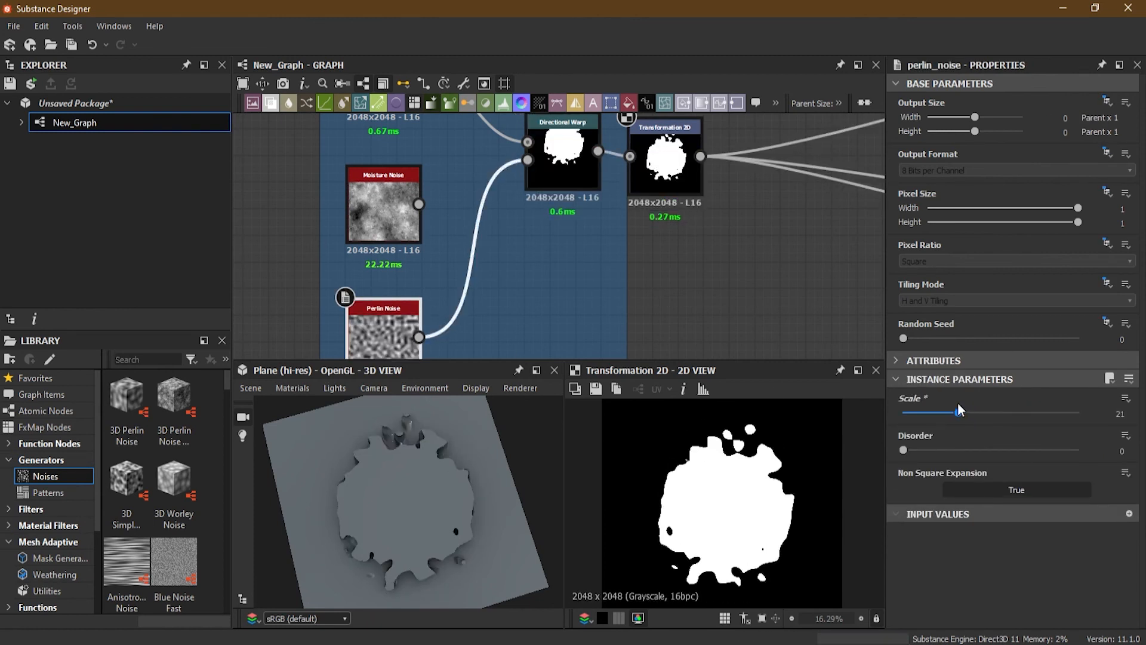
{"action": "left_click_drag", "start_coordinate": [959, 406], "coordinate": [955, 409]}
{"action": "left_click_drag", "start_coordinate": [911, 450], "coordinate": [922, 452]}
Step: Set the Directional Warp's Intensity to about 91 and its Warp Angle to 0.16 turns
{"action": "left_click", "coordinate": [663, 185]}
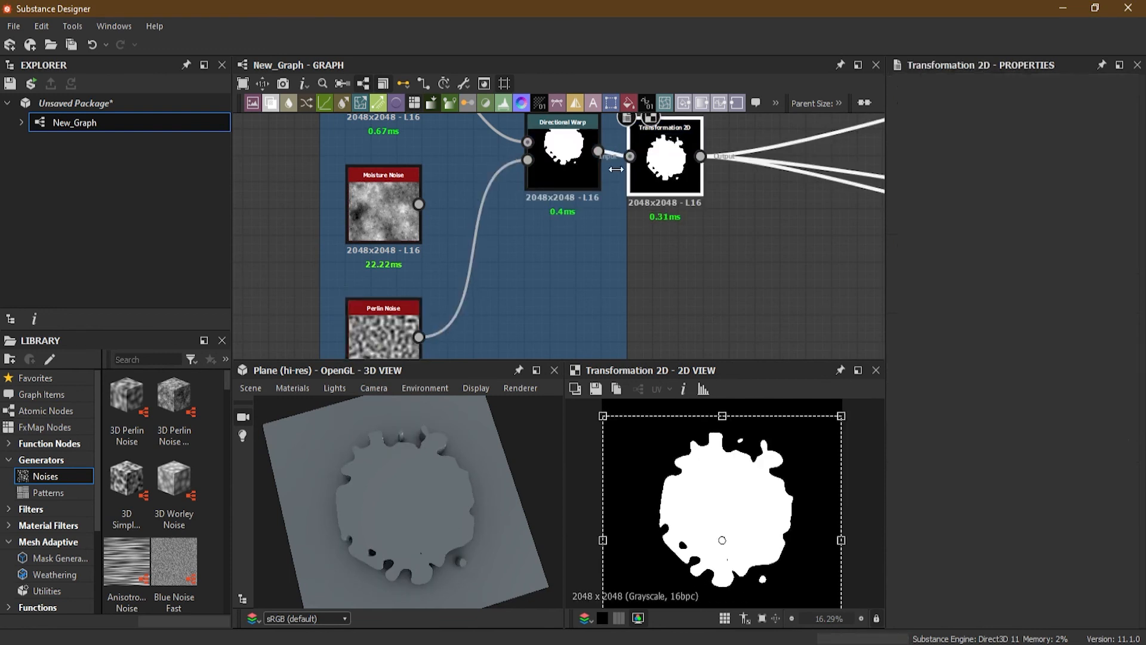
{"action": "left_click", "coordinate": [572, 169]}
{"action": "left_click_drag", "start_coordinate": [991, 396], "coordinate": [1026, 399]}
{"action": "left_click", "coordinate": [667, 179]}
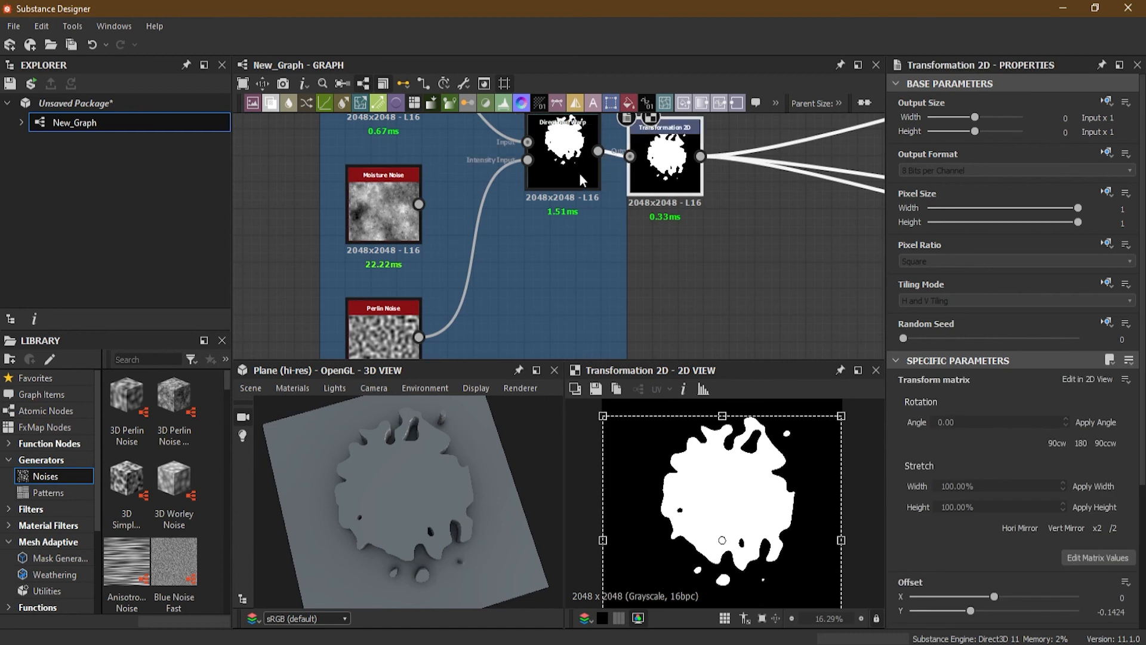
{"action": "left_click", "coordinate": [579, 173]}
{"action": "mouse_move", "coordinate": [992, 397]}
{"action": "left_mouse_down"}
{"action": "mouse_move", "coordinate": [1020, 396]}
{"action": "mouse_move", "coordinate": [993, 396]}
{"action": "left_mouse_up"}
{"action": "left_click_drag", "start_coordinate": [928, 435], "coordinate": [910, 427]}
Step: Move the Transformation 2D's image to an offset of about -0.11 X and -0.16 Y
{"action": "left_click", "coordinate": [662, 161]}
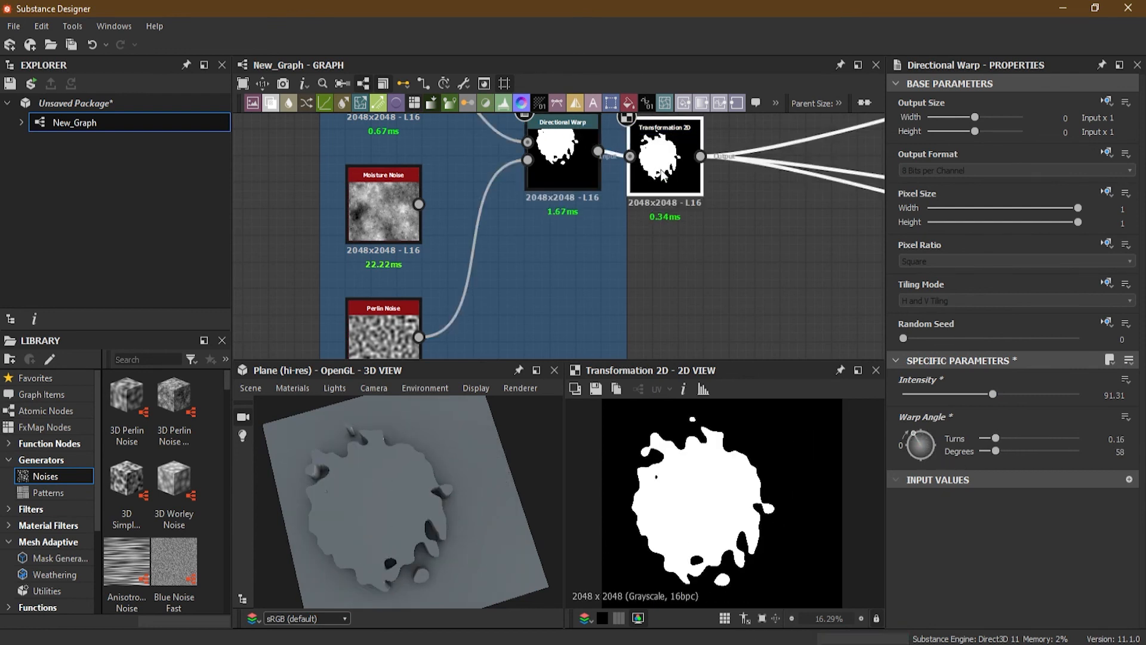
{"action": "left_click_drag", "start_coordinate": [730, 520], "coordinate": [742, 524]}
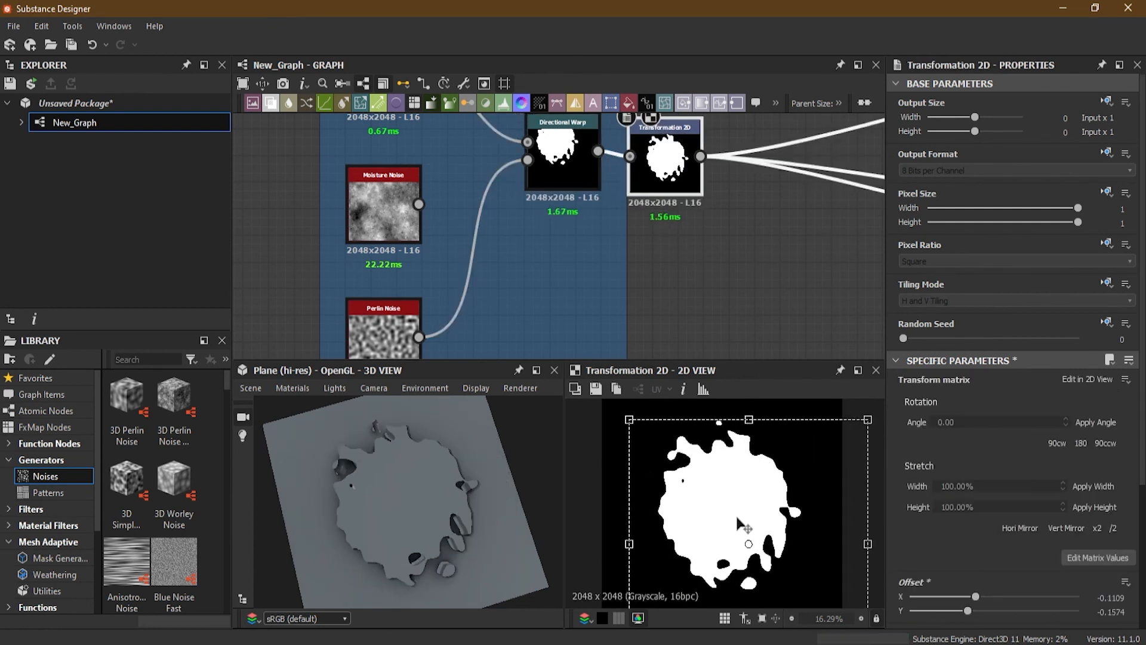
{"action": "scroll", "coordinate": [653, 501], "scroll_direction": "down", "scroll_amount": 3}
{"action": "scroll", "coordinate": [654, 501], "scroll_direction": "up", "scroll_amount": 1}
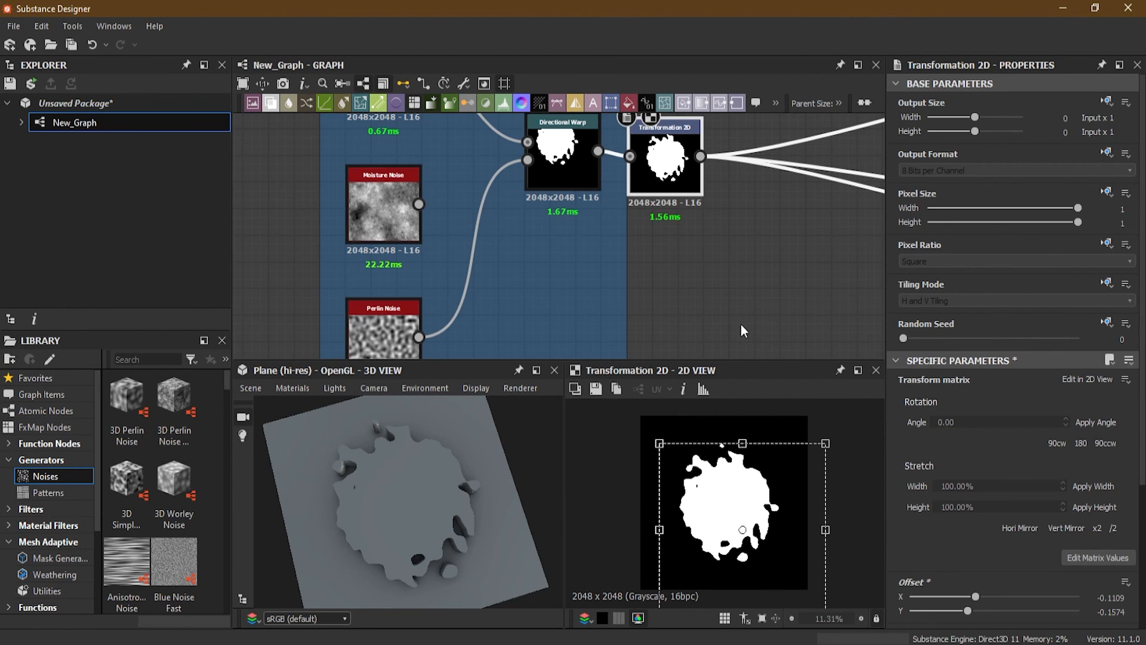
{"action": "scroll", "coordinate": [621, 235], "scroll_direction": "down", "scroll_amount": 10}
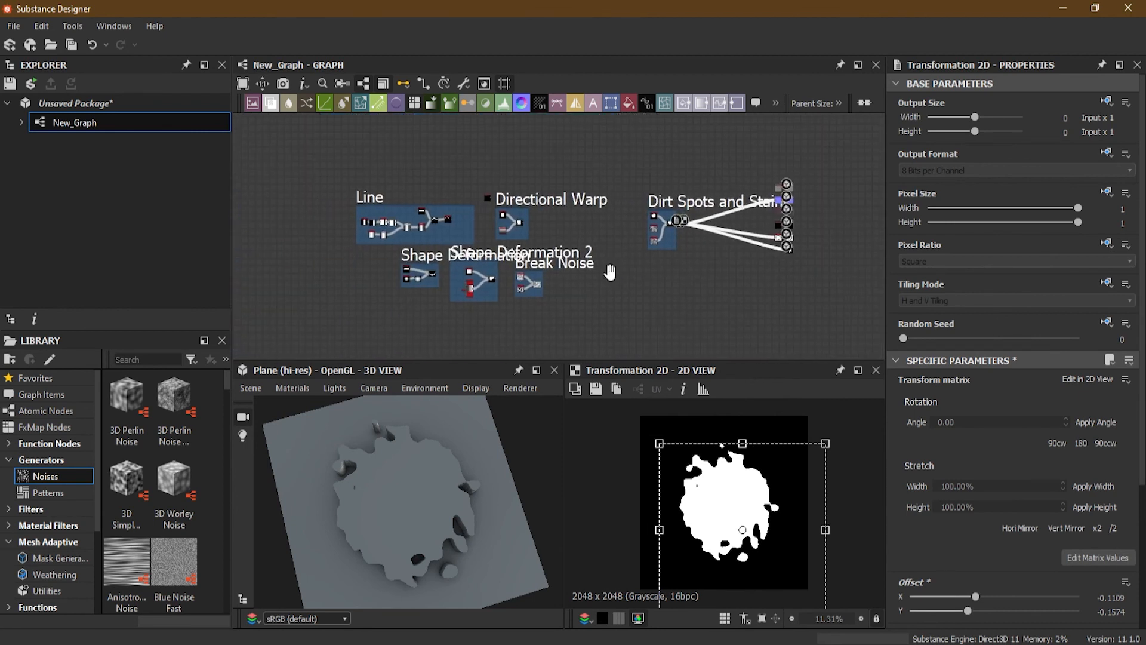
{"action": "scroll", "coordinate": [610, 272], "scroll_direction": "up", "scroll_amount": 7}
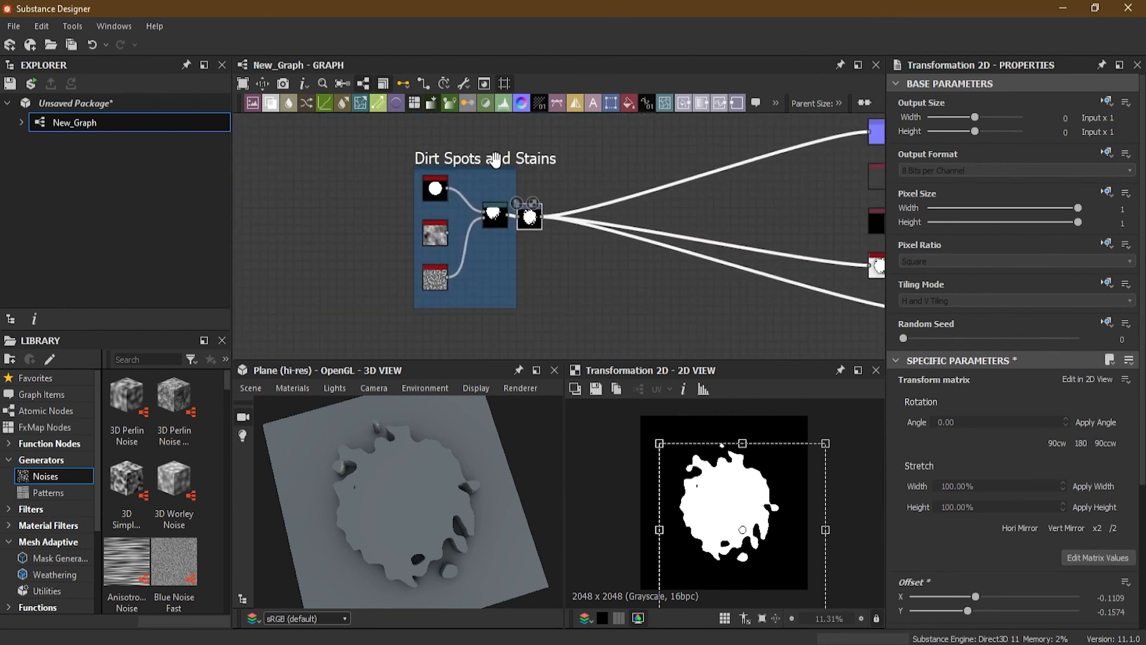
{"action": "scroll", "coordinate": [481, 160], "scroll_direction": "up", "scroll_amount": 2}
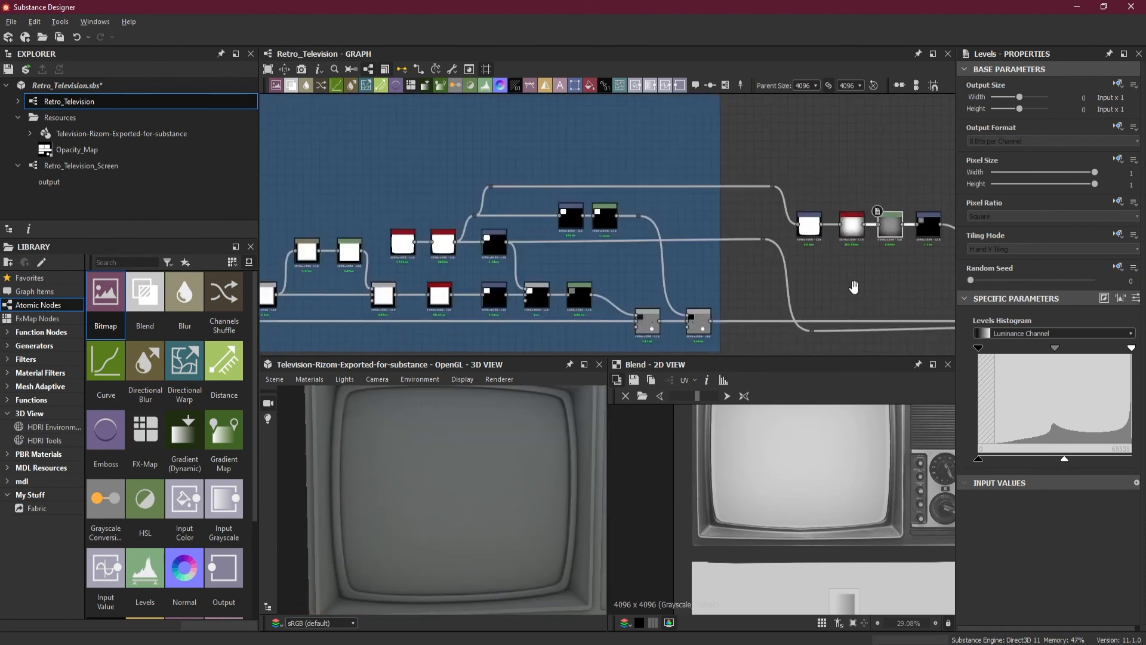
Step: Examine the Retro Television example graph's Transformation 2D node and its Iray render camera settings
{"action": "double_click", "coordinate": [610, 232]}
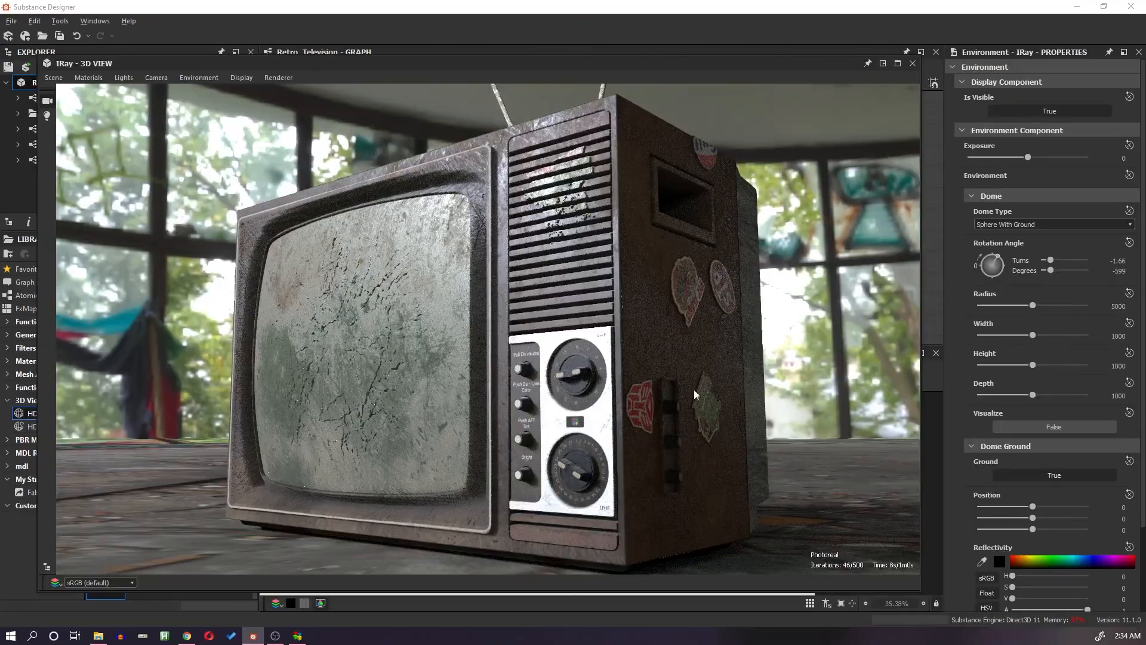
{"action": "left_click_drag", "start_coordinate": [693, 389], "coordinate": [607, 445]}
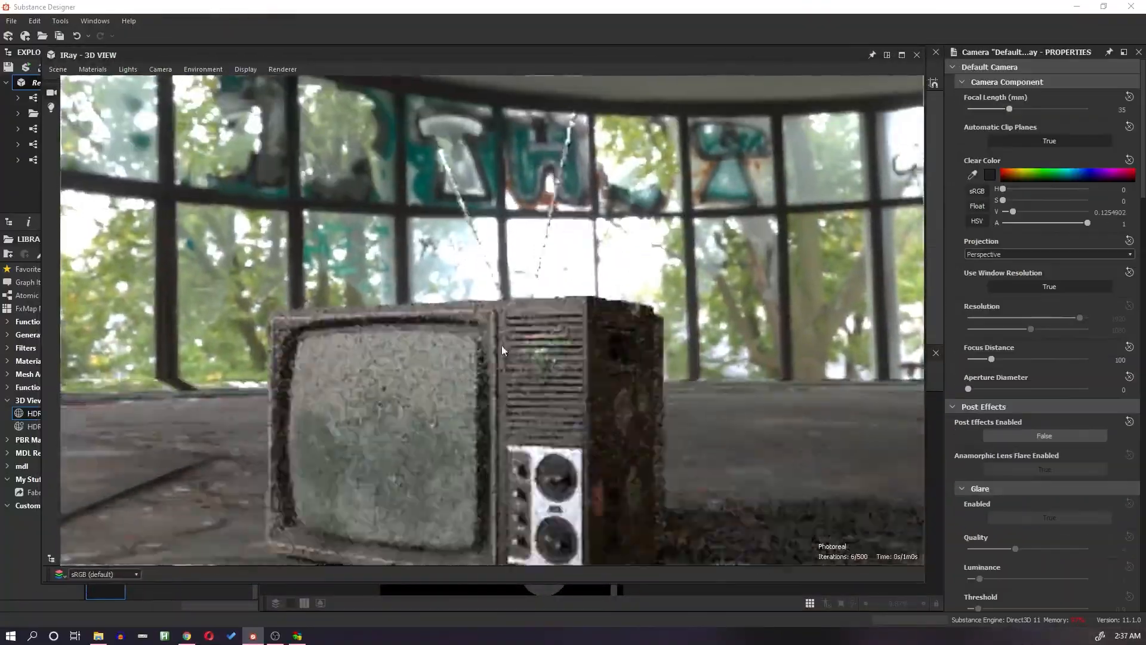
{"action": "left_click_drag", "start_coordinate": [979, 388], "coordinate": [1014, 389]}
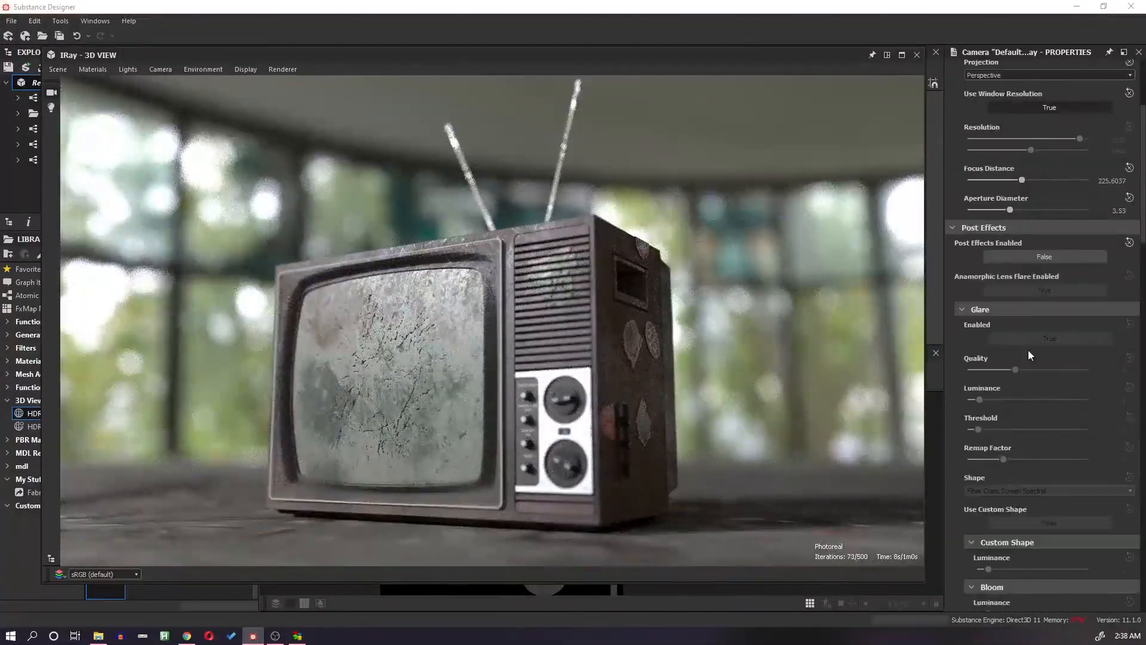
{"action": "scroll", "coordinate": [1028, 349], "scroll_direction": "down", "scroll_amount": 2}
{"action": "left_click", "coordinate": [1004, 418]}
{"action": "left_click", "coordinate": [983, 441]}
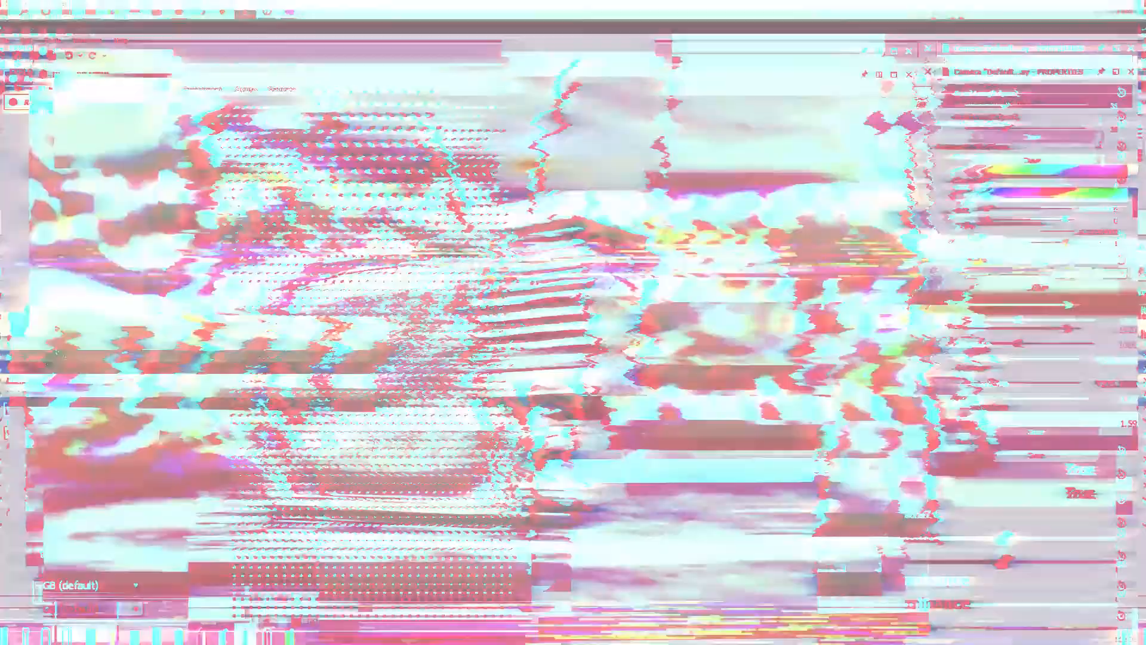